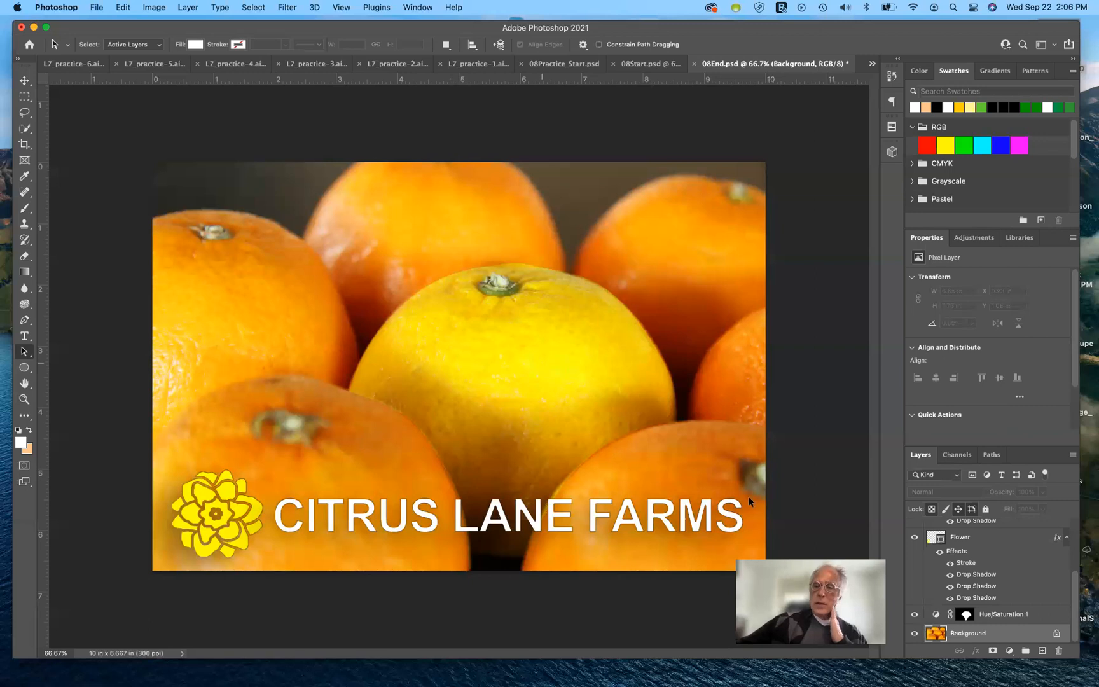
- Compare the image with and without the Hue/Saturation 1 adjustment layer in 08End.psd
click(914, 615)
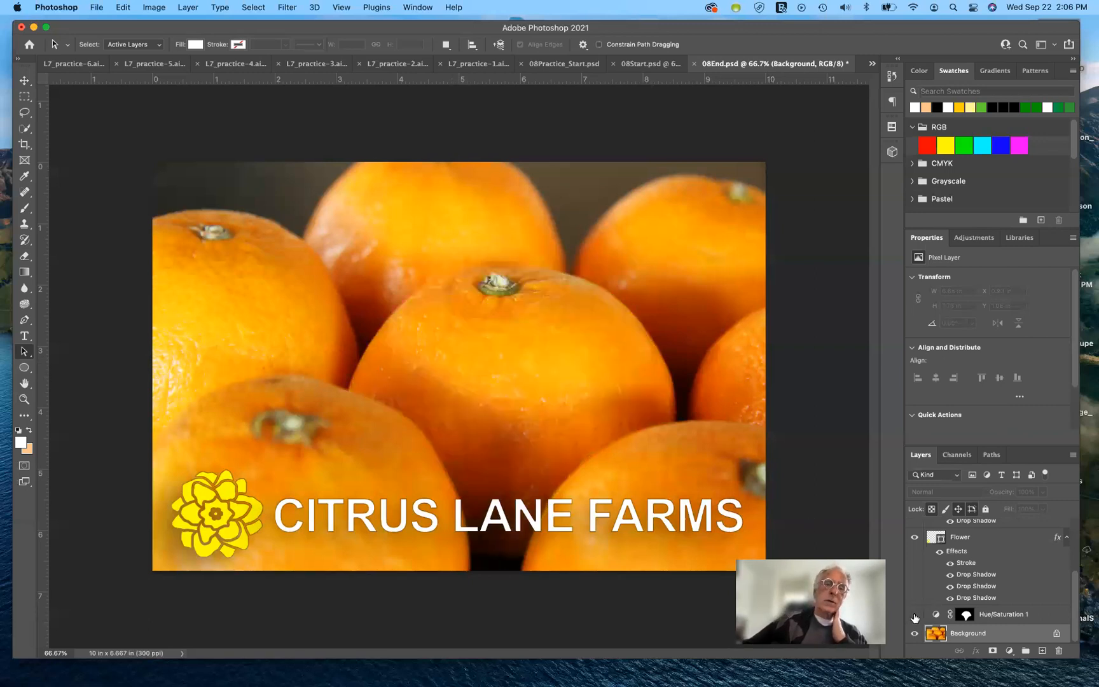
click(914, 615)
click(914, 616)
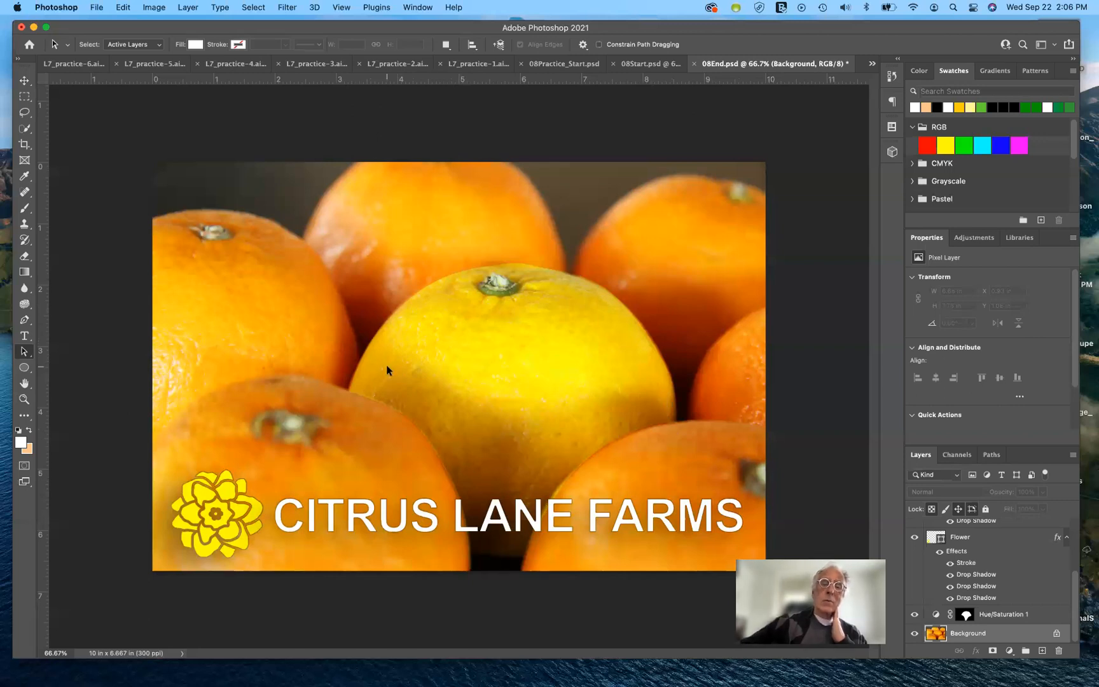
- Examine the tool variants available in the Pen, Path Selection and Shape tool groups
click(24, 319)
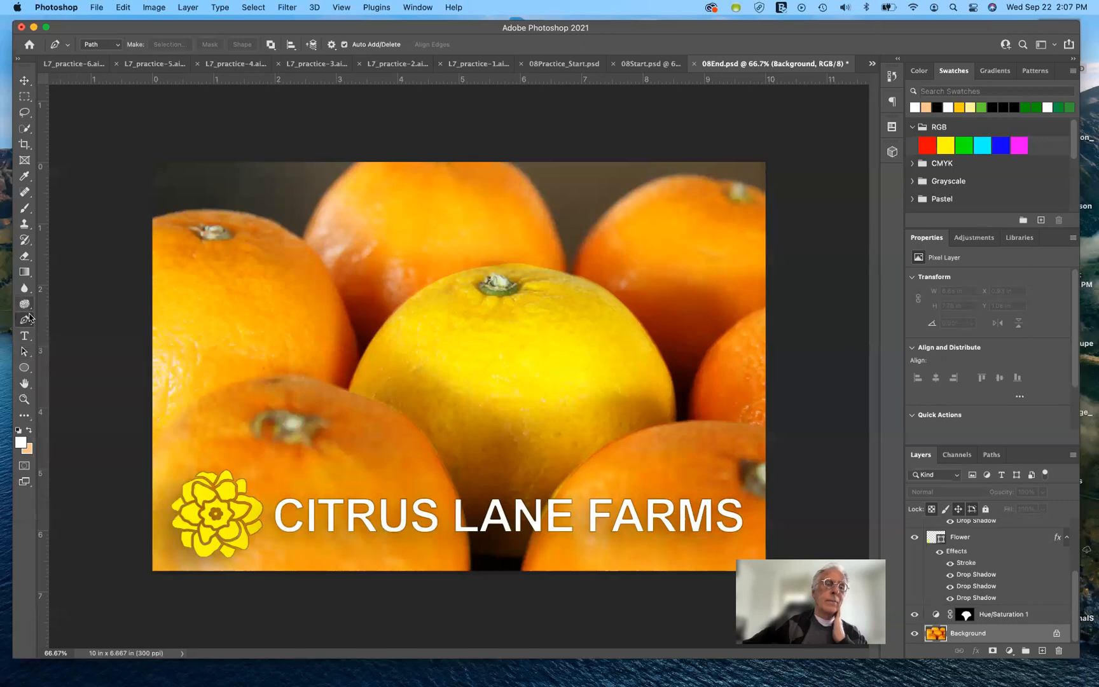
click(25, 80)
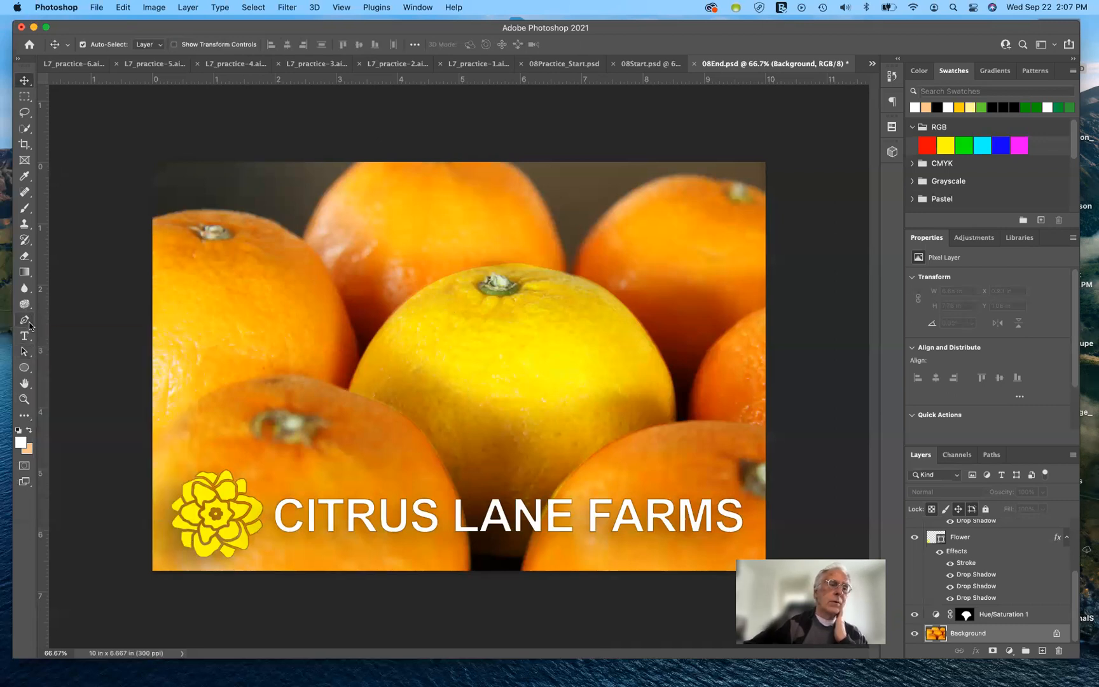
click(26, 323)
right_click(26, 322)
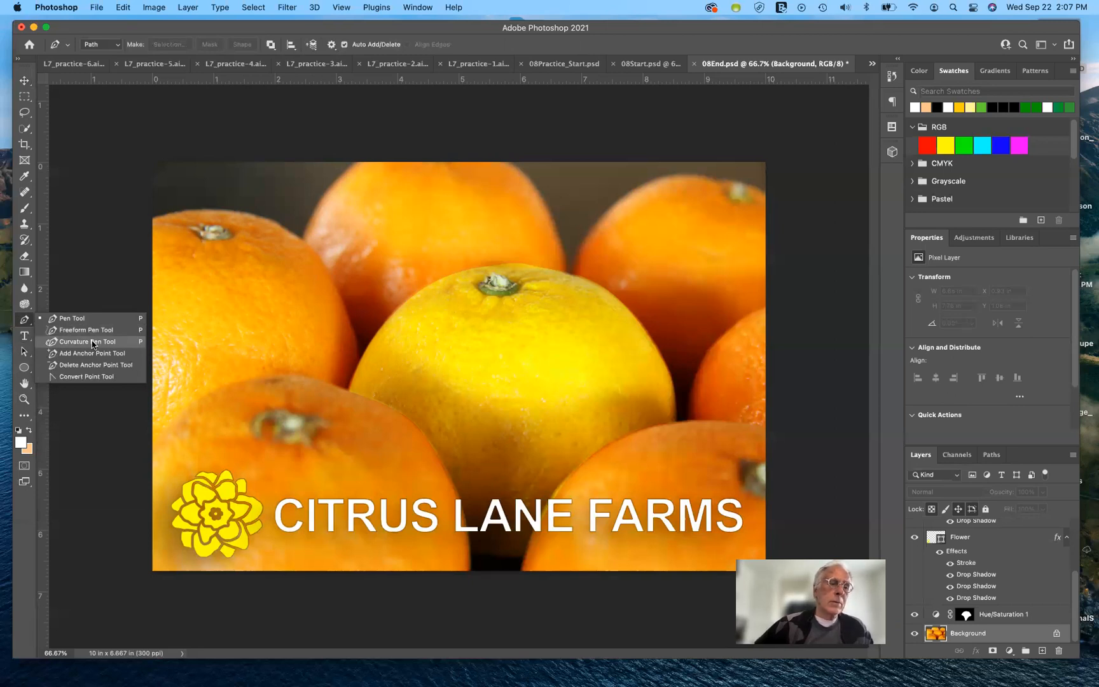
click(25, 320)
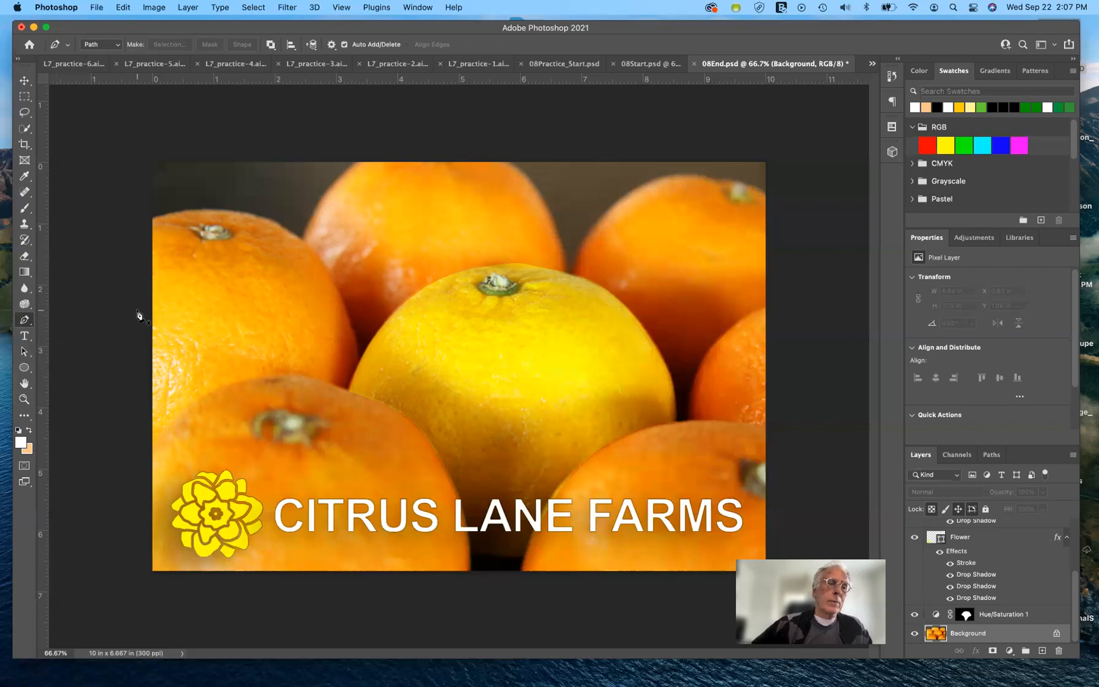
click(25, 352)
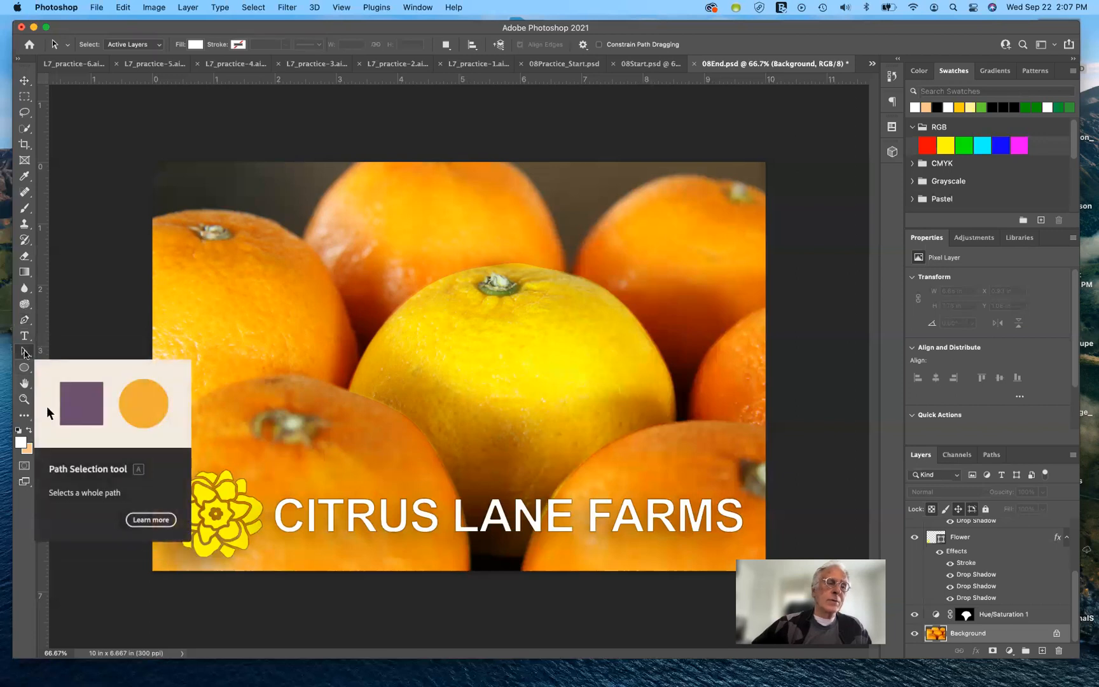
click(29, 354)
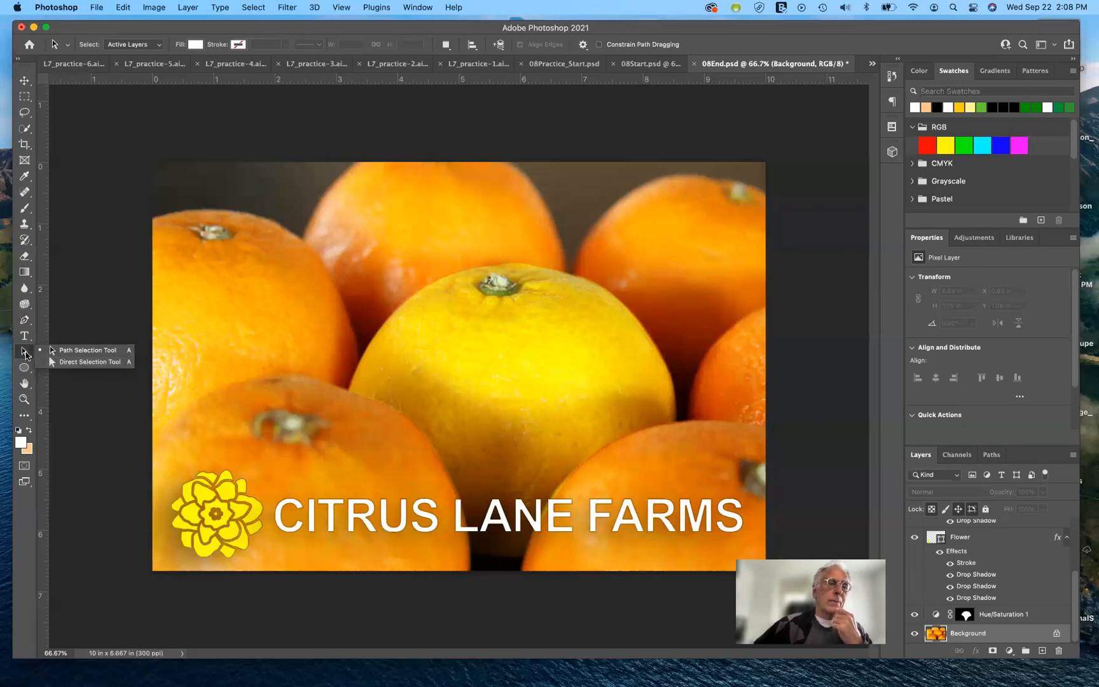
click(22, 352)
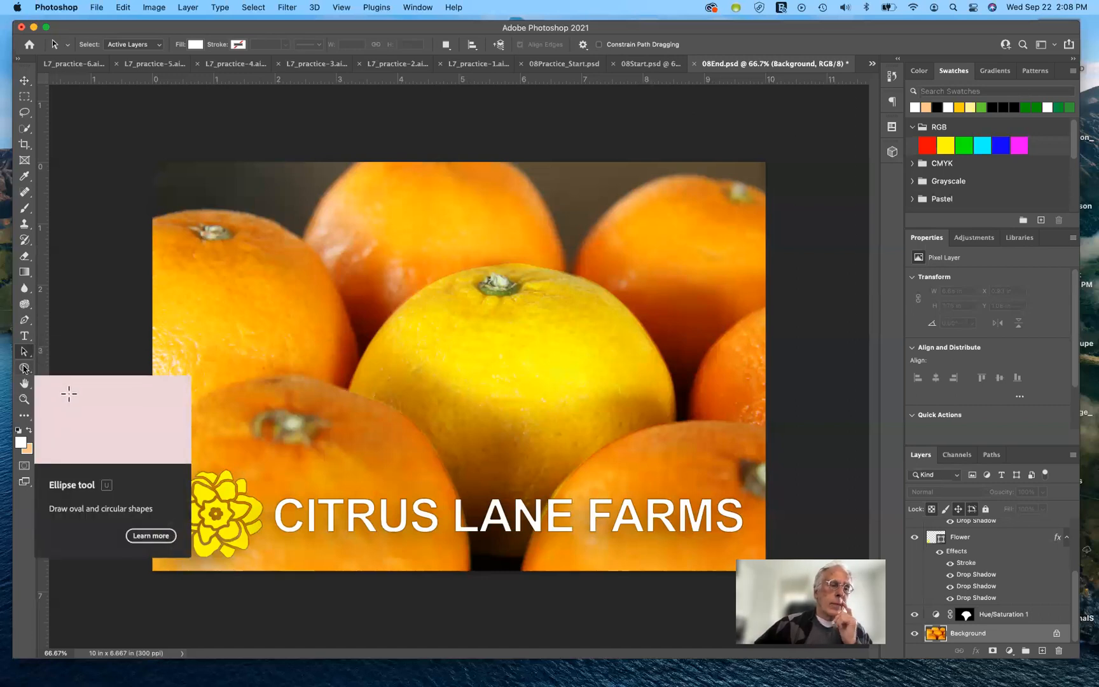
click(24, 368)
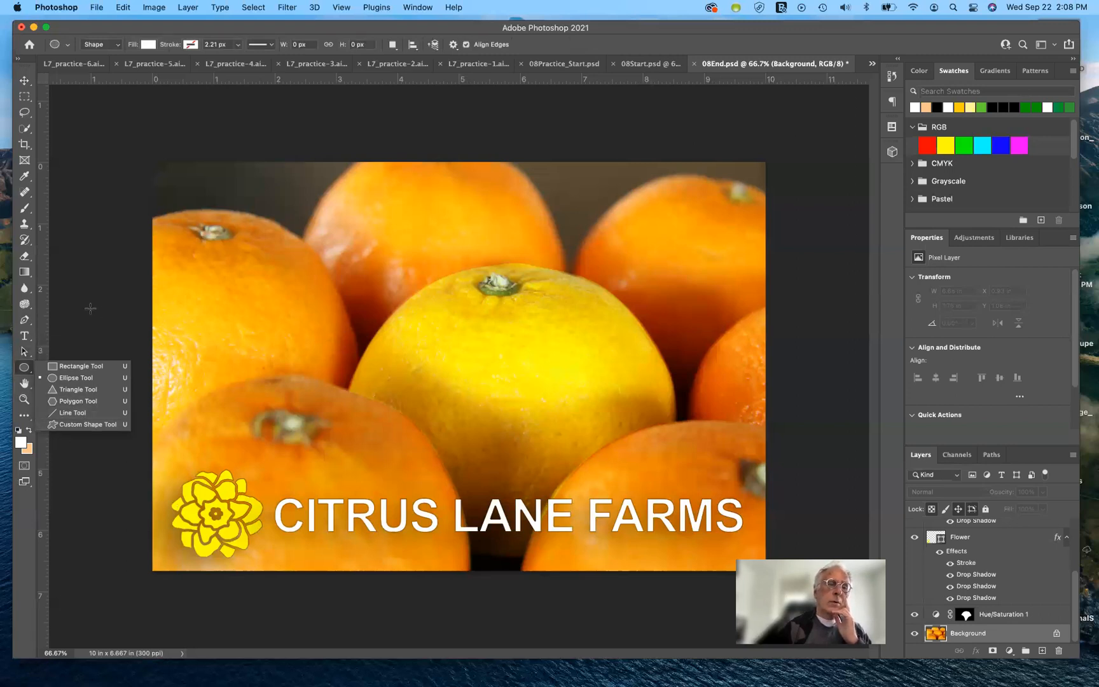
click(264, 504)
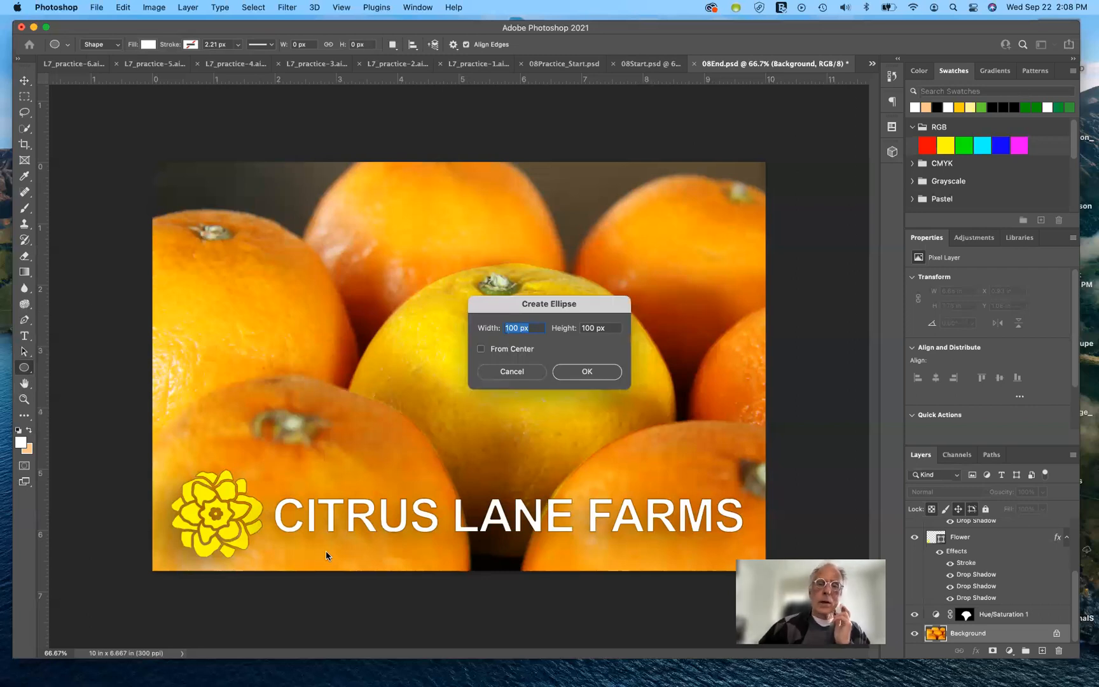
click(510, 375)
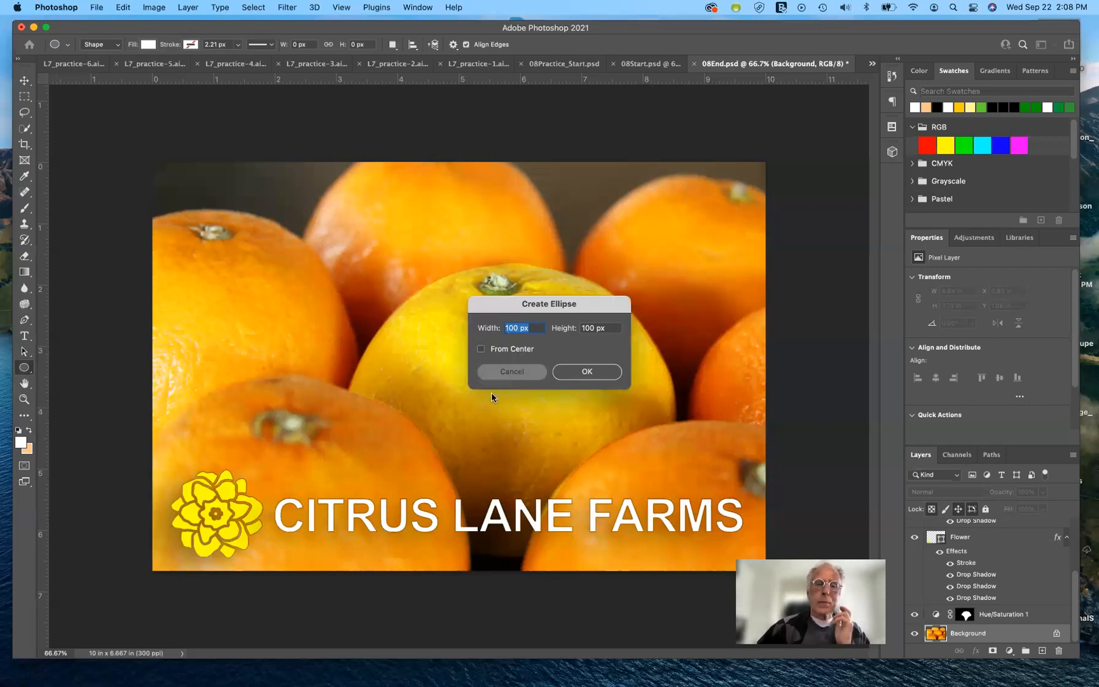
drag(407, 417, 433, 295)
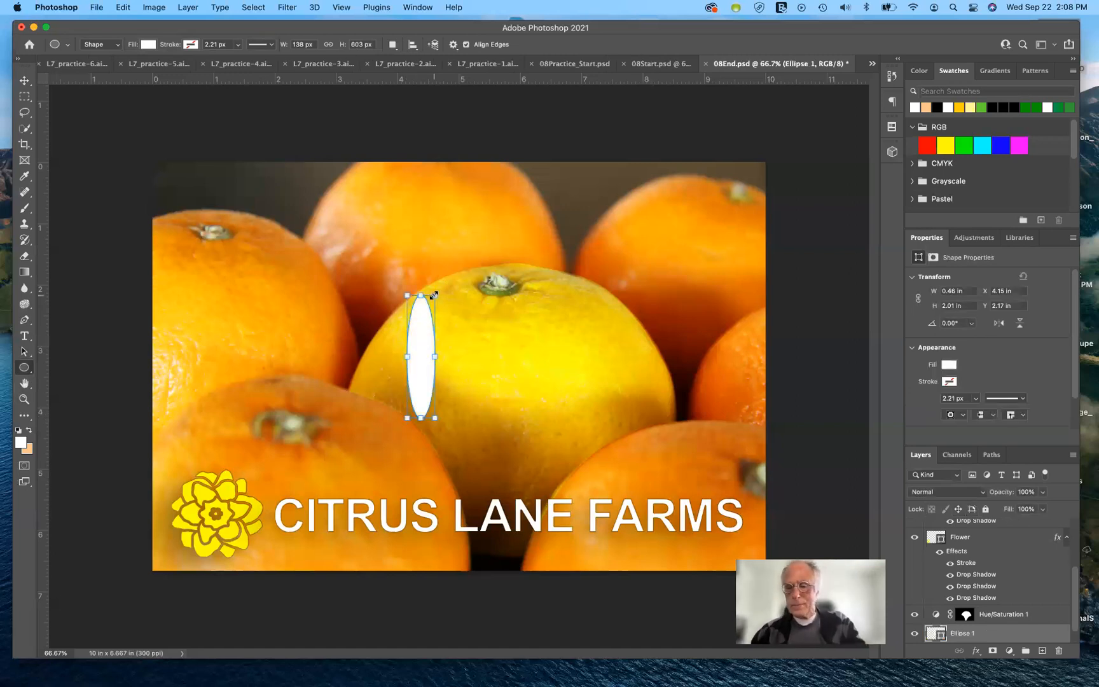
key(super+z)
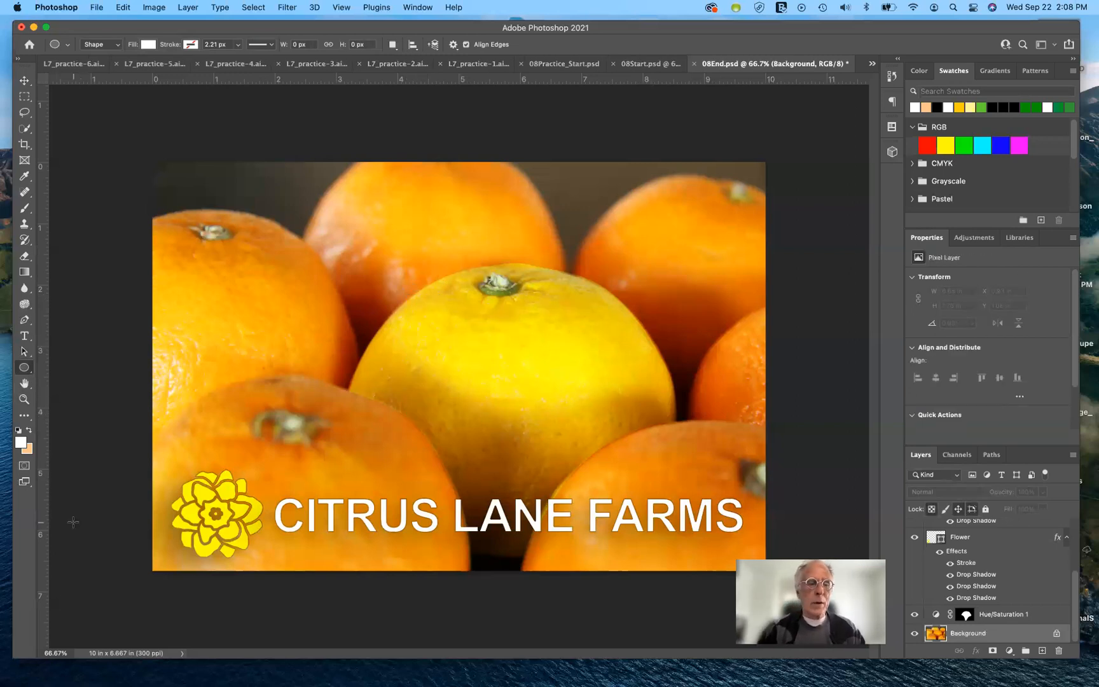
click(24, 80)
key(super+z)
- Examine the yellow flower logo and the CITRUS LANE FARMS lettering up close, and return to the whole image
scroll(185, 302, up, 5)
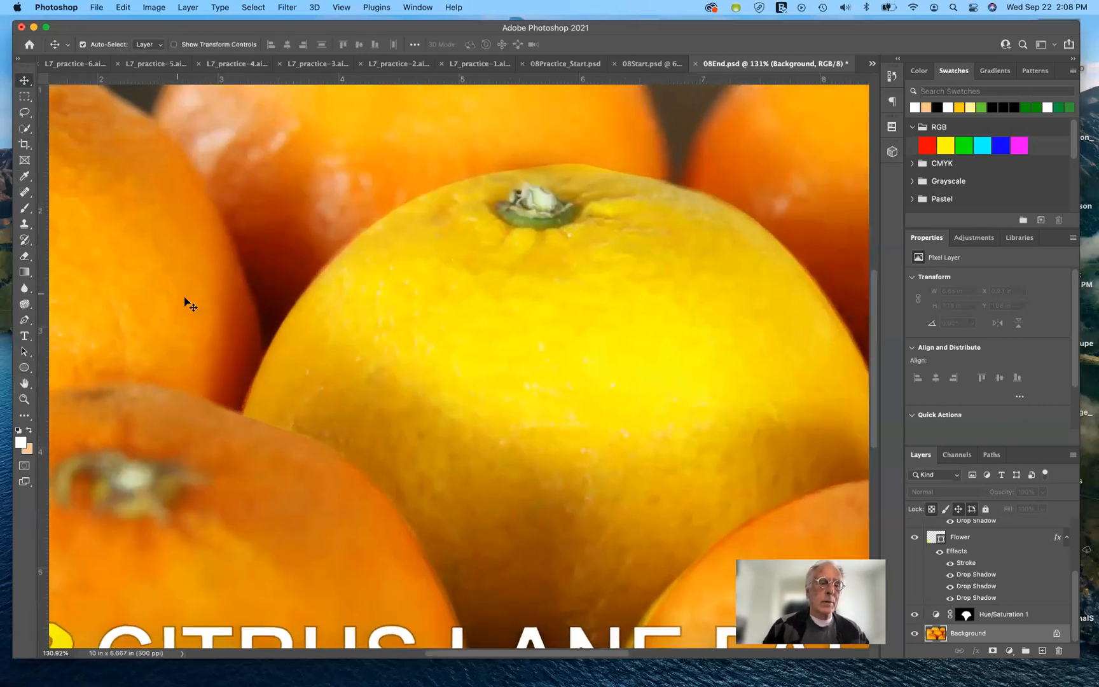
scroll(185, 302, left, 8)
scroll(185, 302, down, 3)
scroll(185, 302, right, 2)
scroll(185, 301, up, 5)
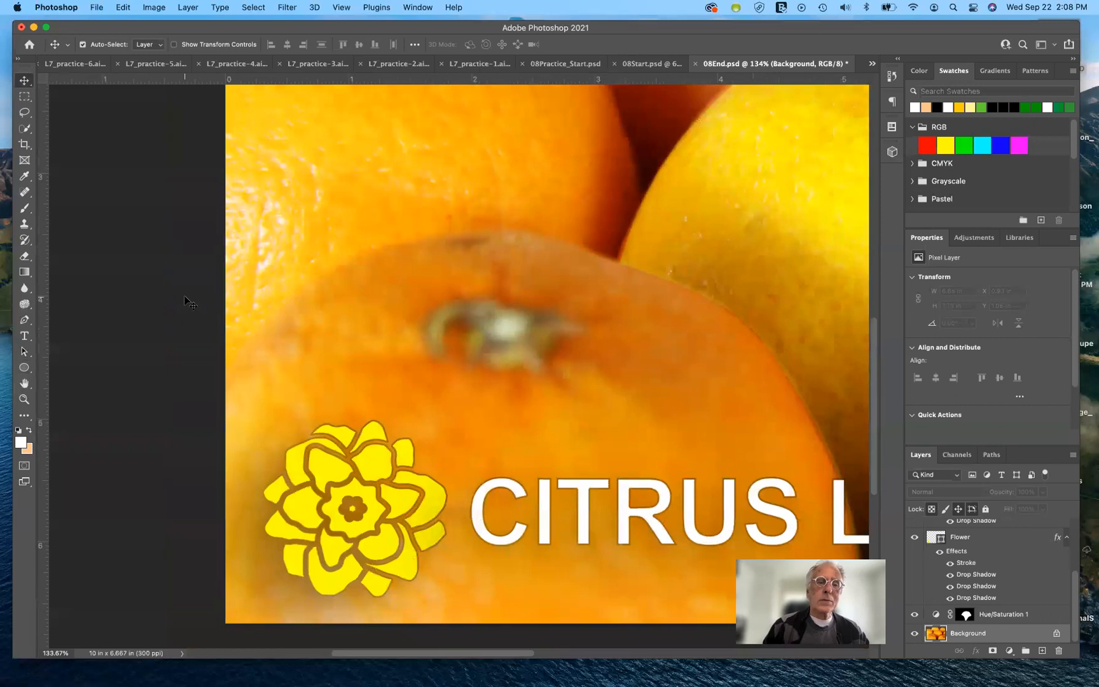
scroll(185, 302, down, 3)
scroll(185, 302, left, 2)
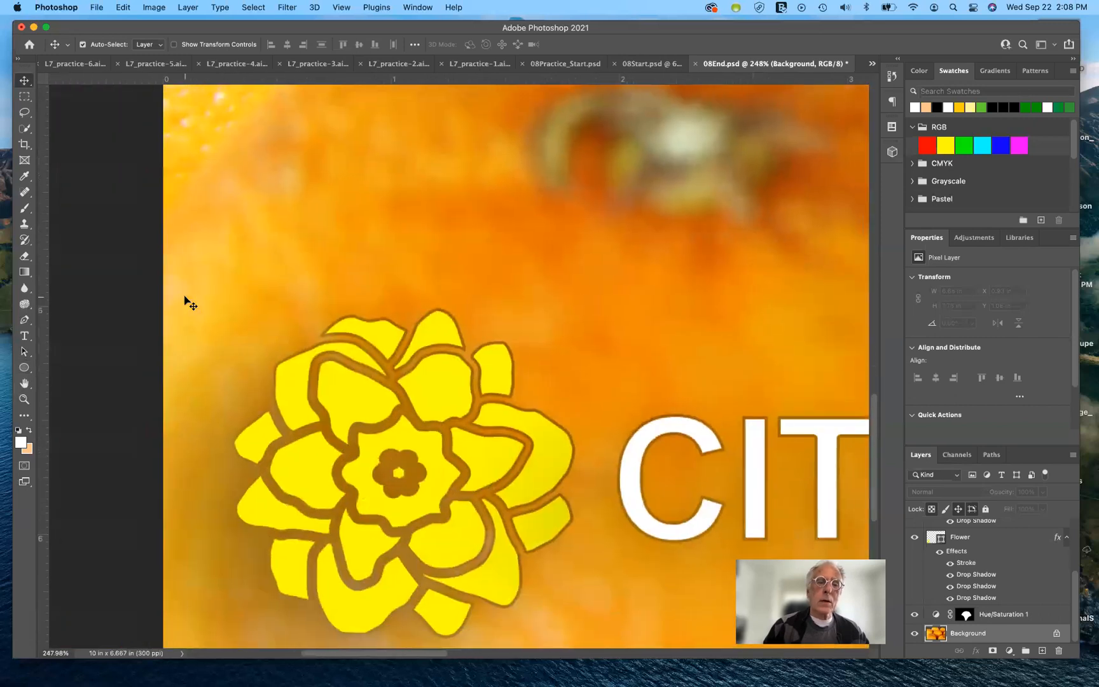
scroll(185, 302, up, 8)
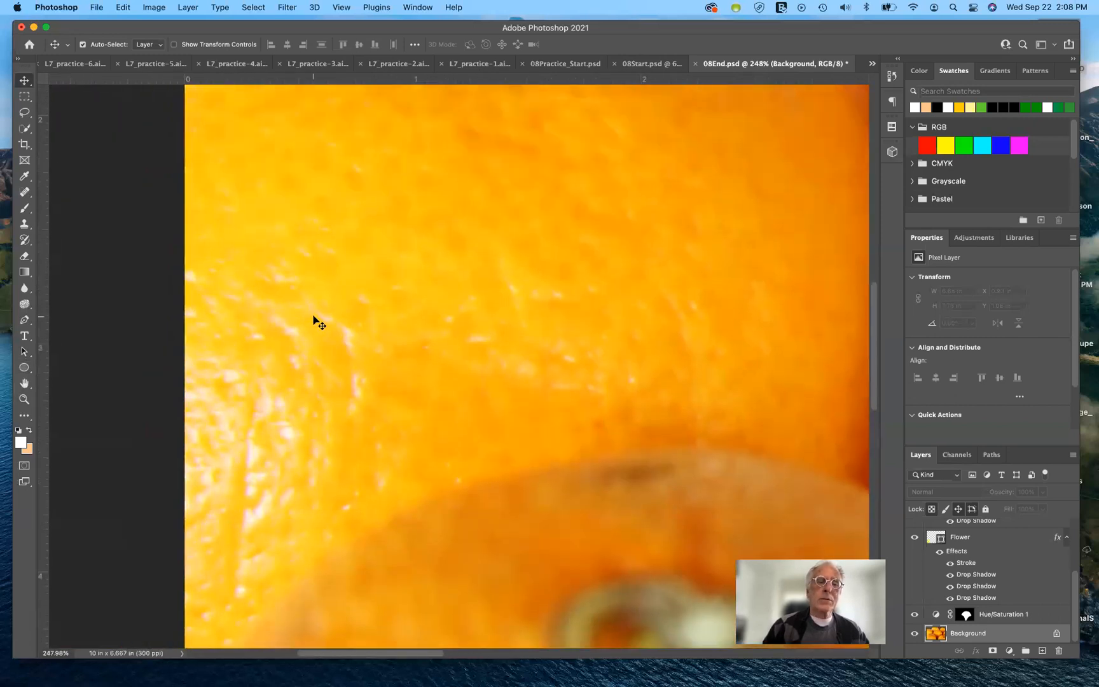
scroll(314, 320, down, 10)
scroll(314, 320, right, 1)
scroll(315, 320, down, 2)
scroll(316, 319, right, 1)
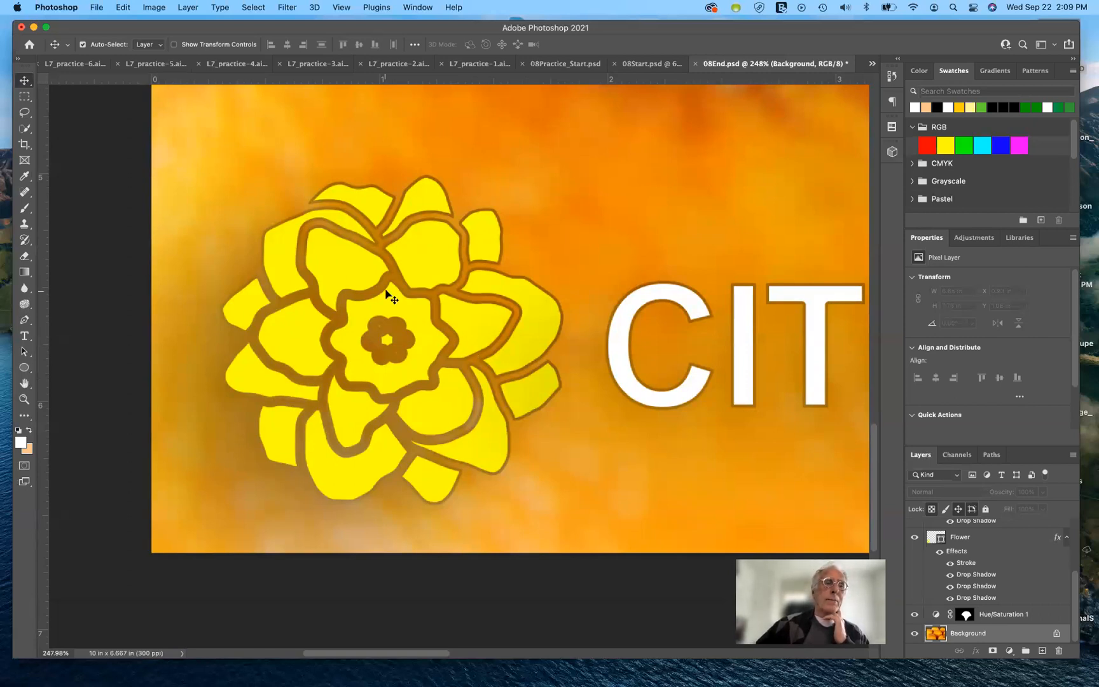
key(super+0)
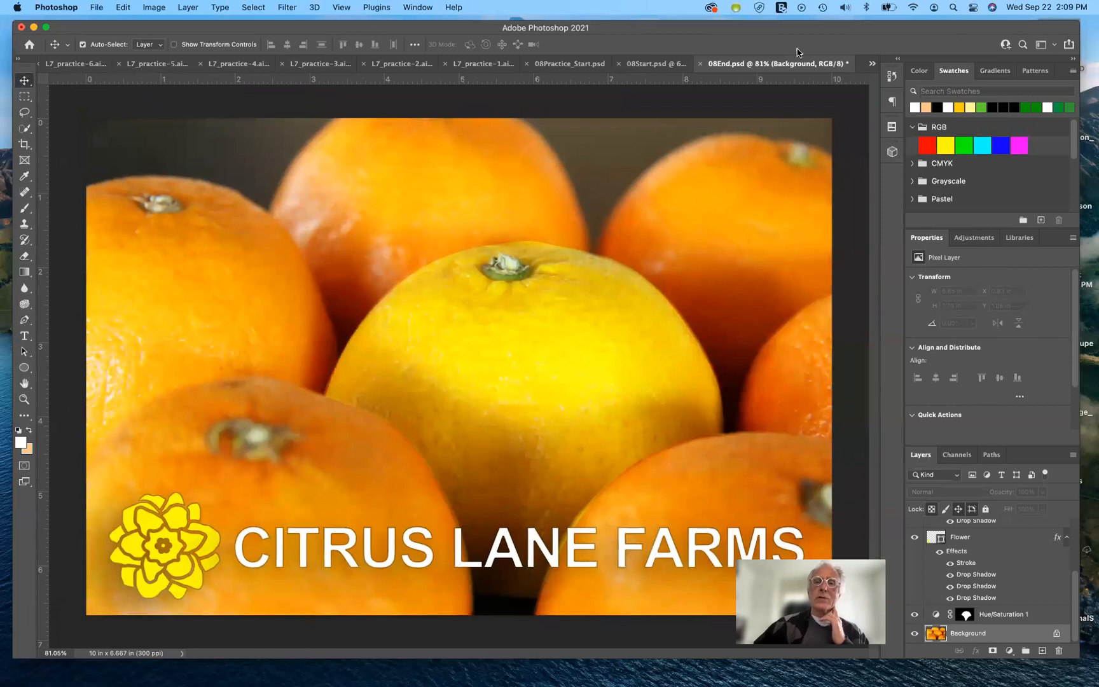
- Switch to the 08Start.psd document and activate the Pen tool, keeping its mode set to Path
click(649, 63)
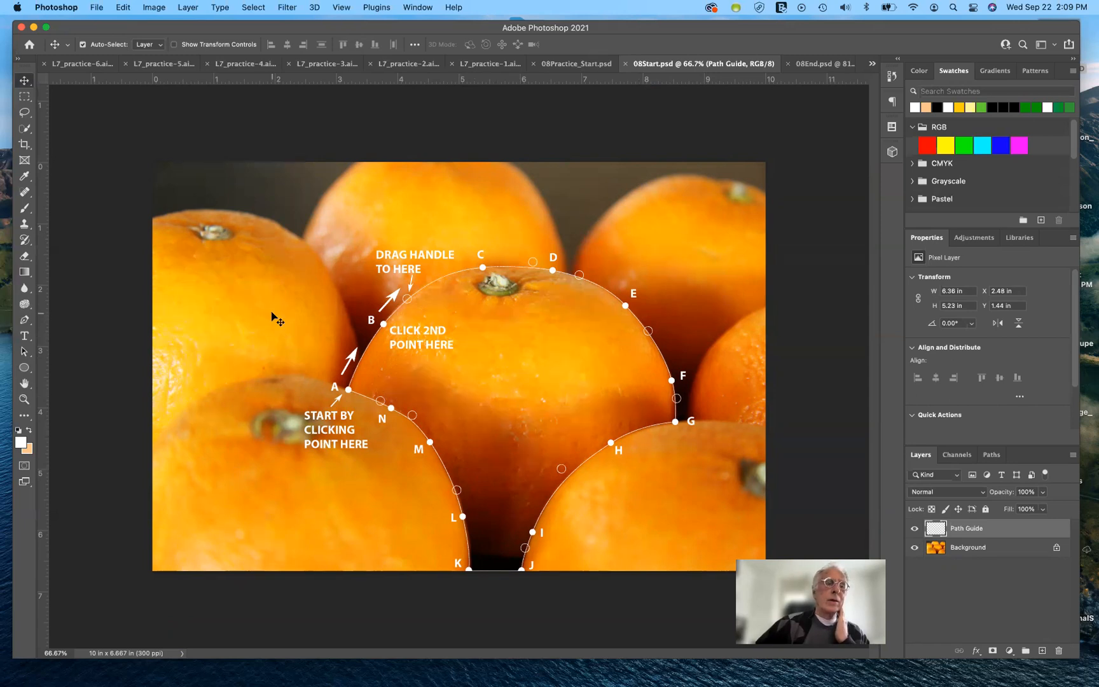
click(25, 368)
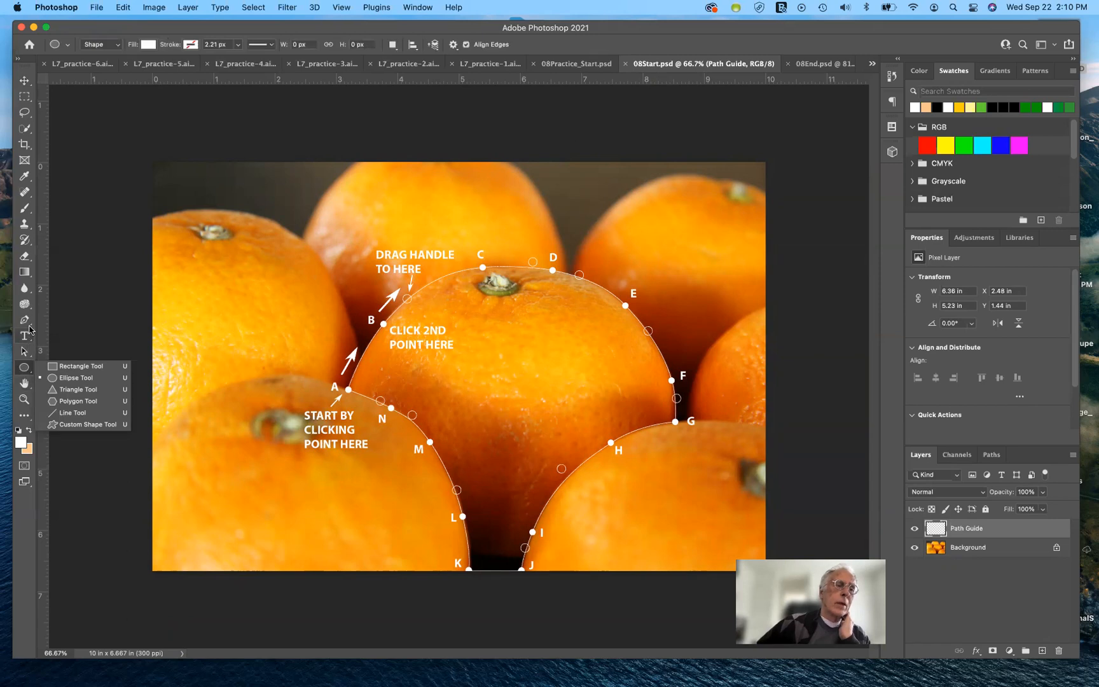
click(26, 322)
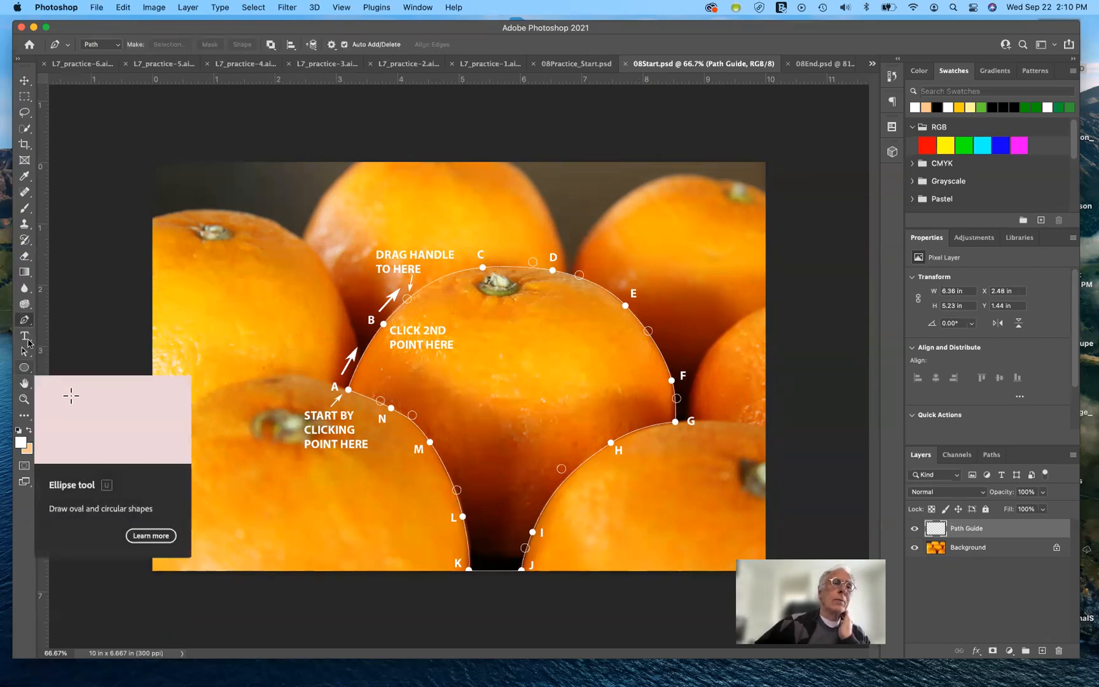
click(102, 44)
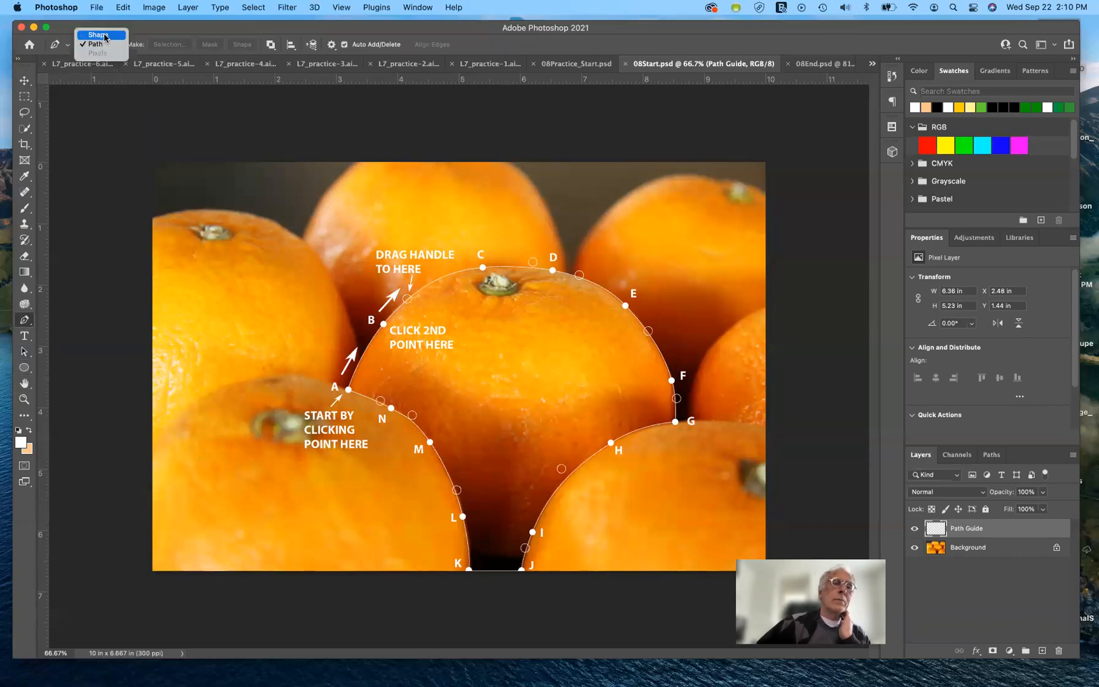
click(103, 45)
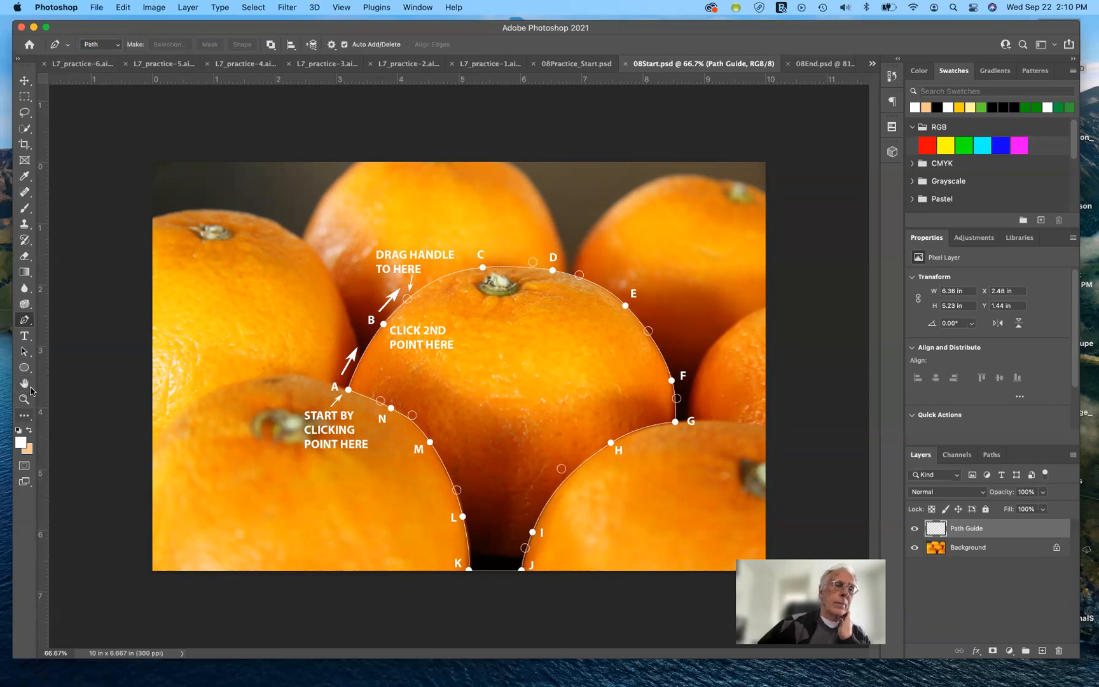
- Activate the Custom Shape tool in Shape mode and open its shape picker
click(26, 369)
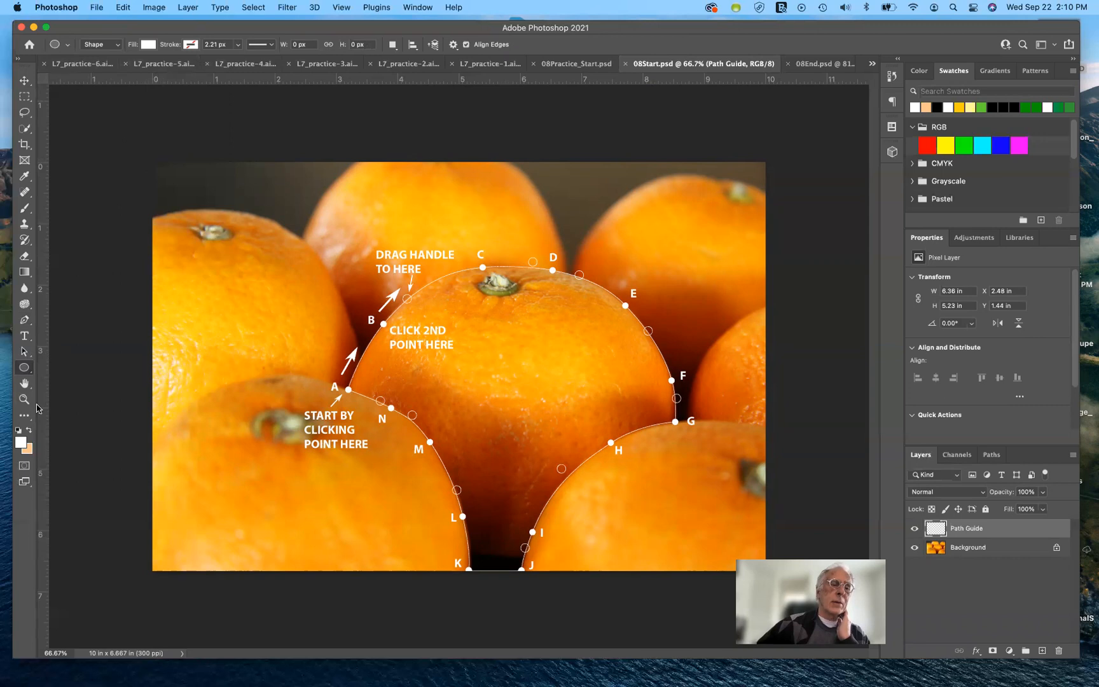
click(25, 369)
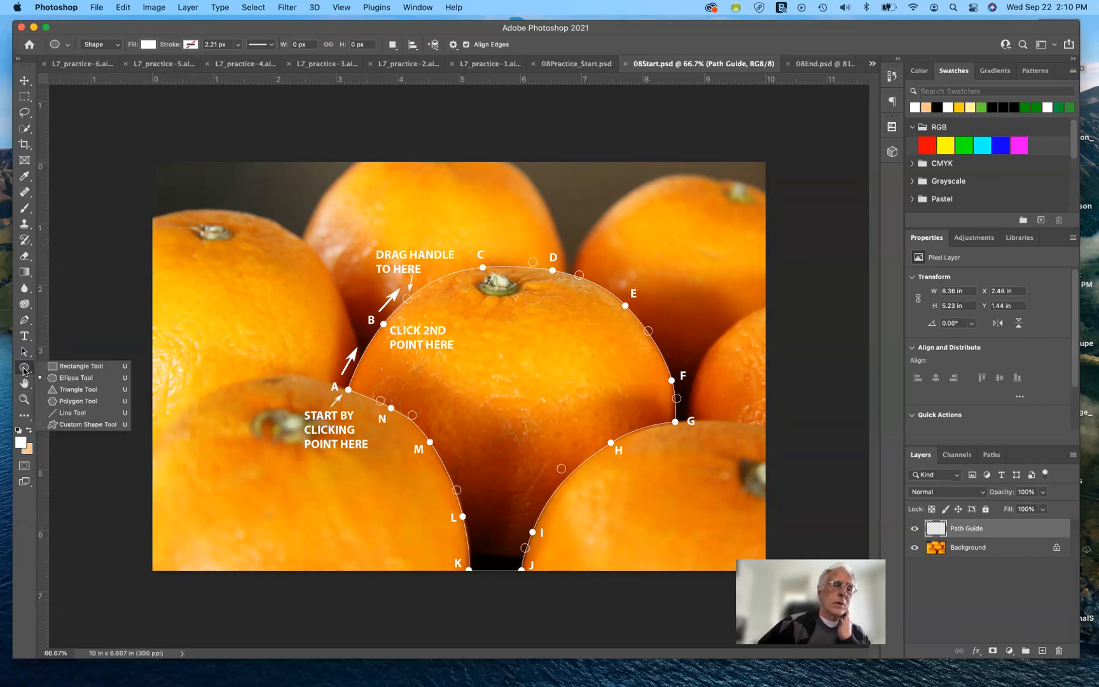
click(59, 424)
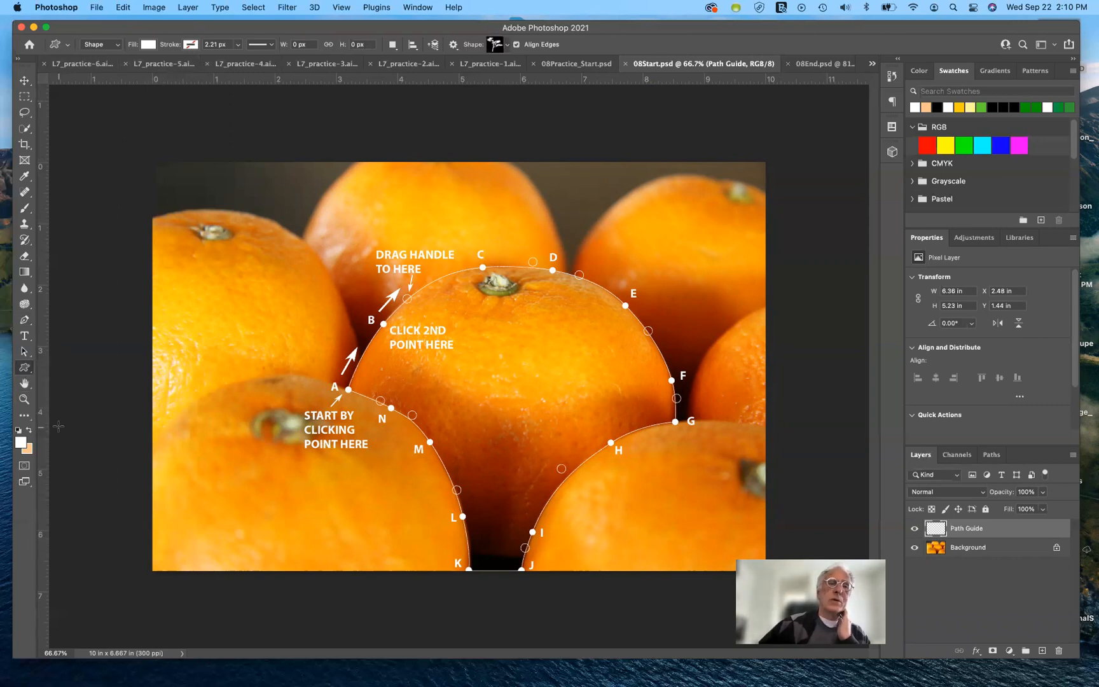
click(496, 44)
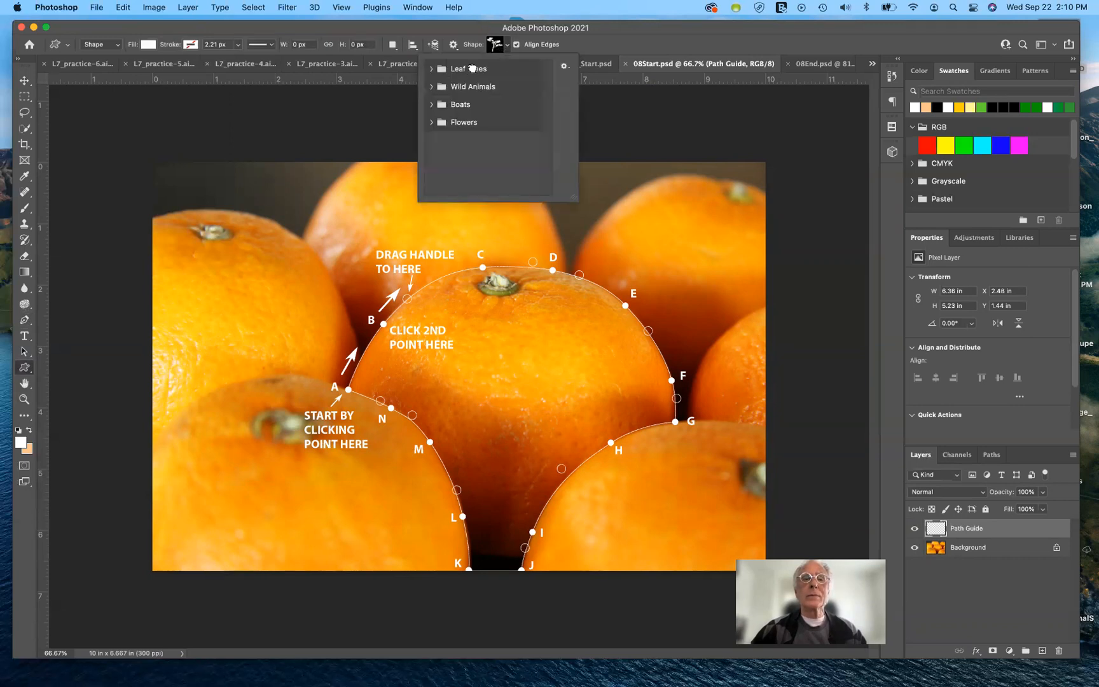
- Examine the custom shapes in the Leaf Trees, Wild Animals, Boats and Flowers folders, going through the whole Flowers set
click(432, 67)
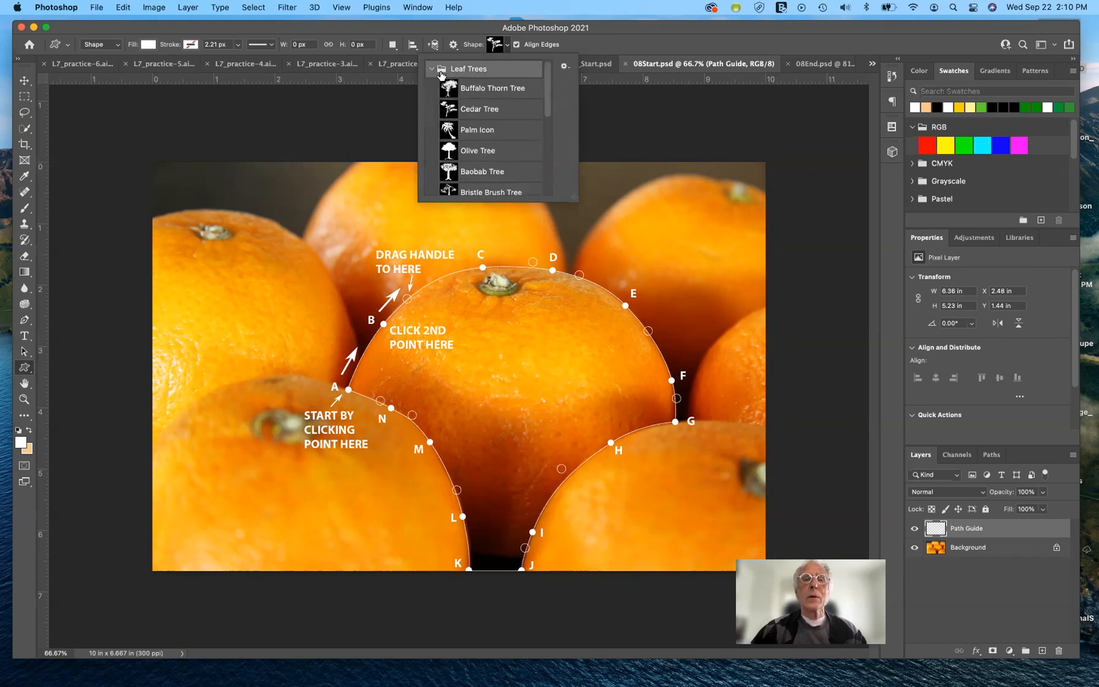
click(431, 67)
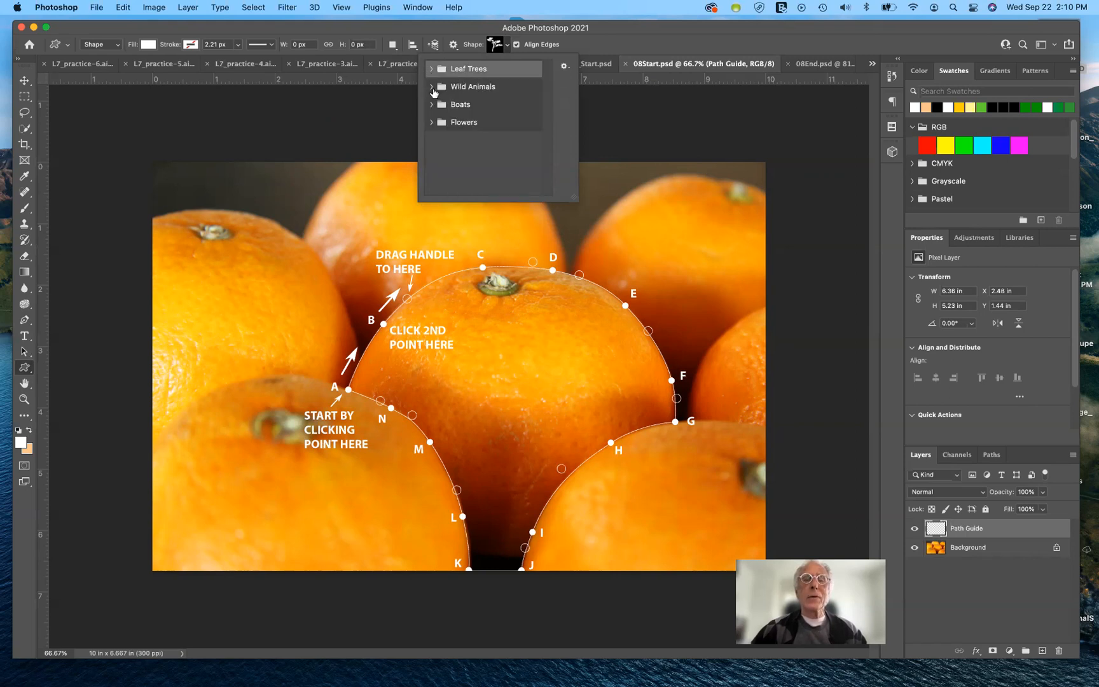
click(432, 87)
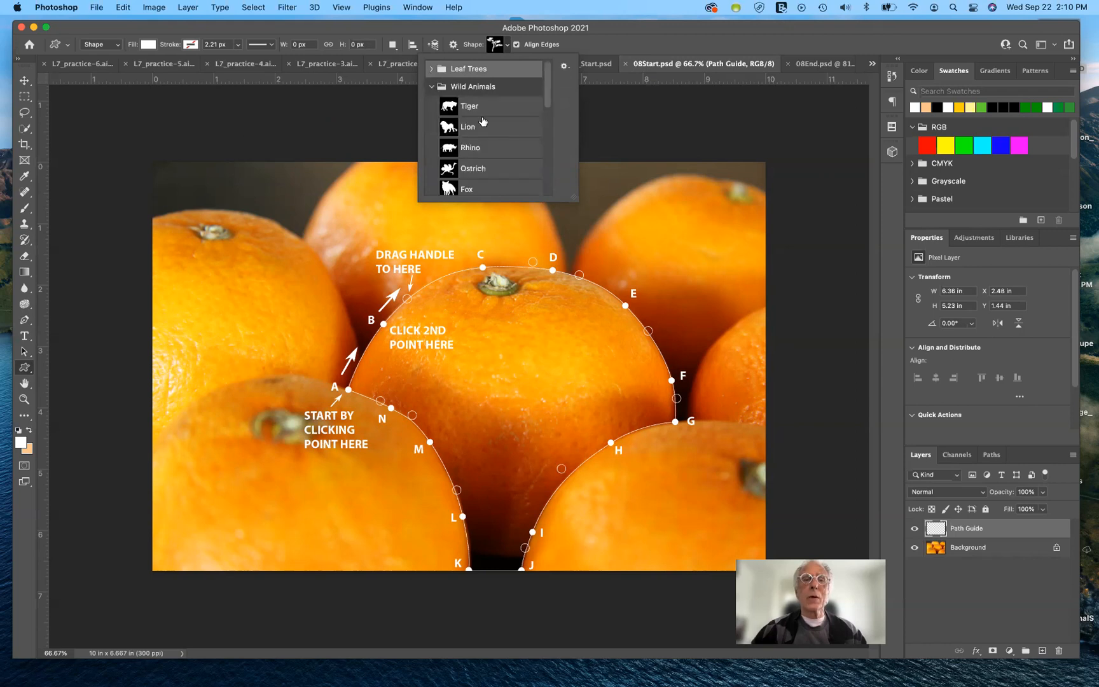
click(432, 86)
click(433, 105)
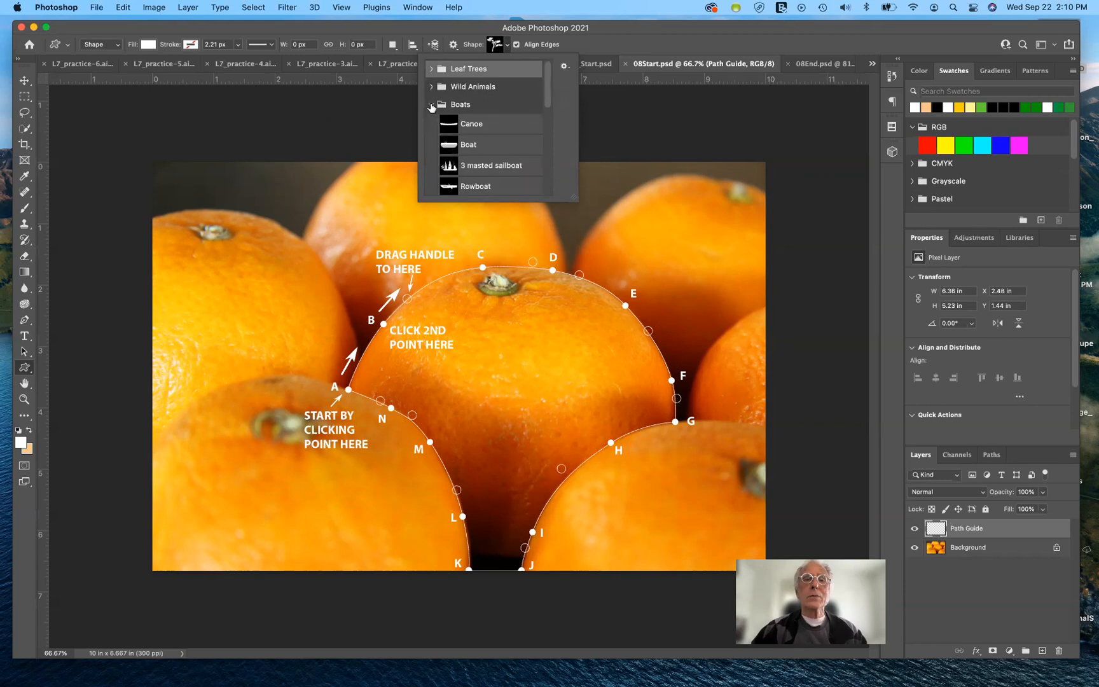
click(432, 105)
click(429, 122)
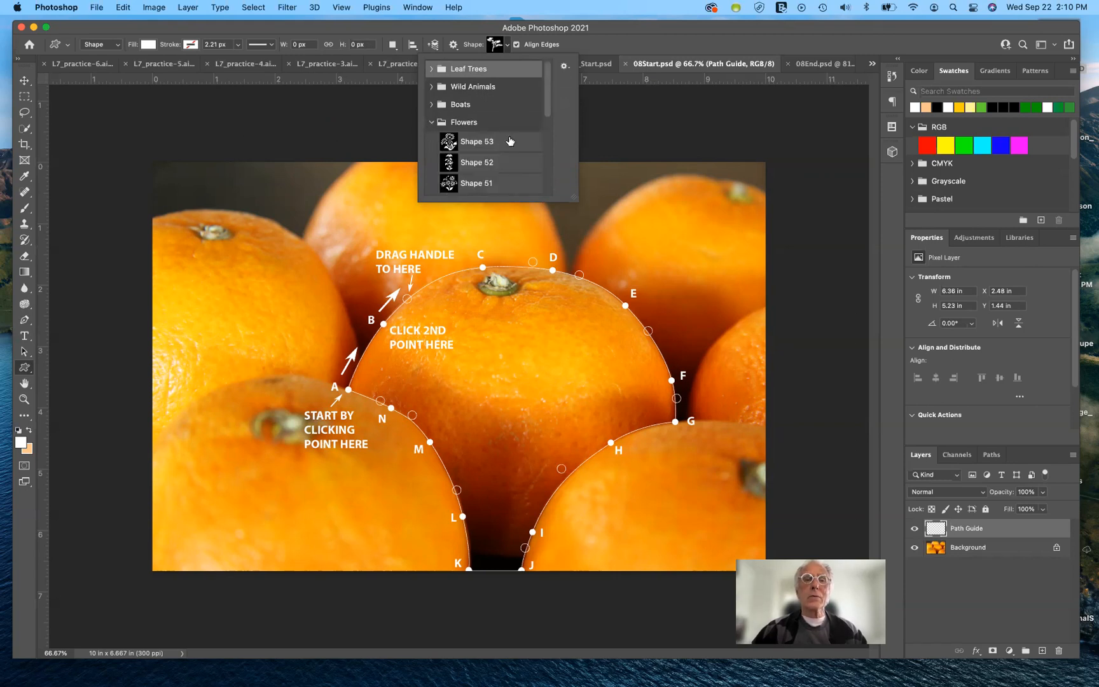
scroll(516, 157, down, 3)
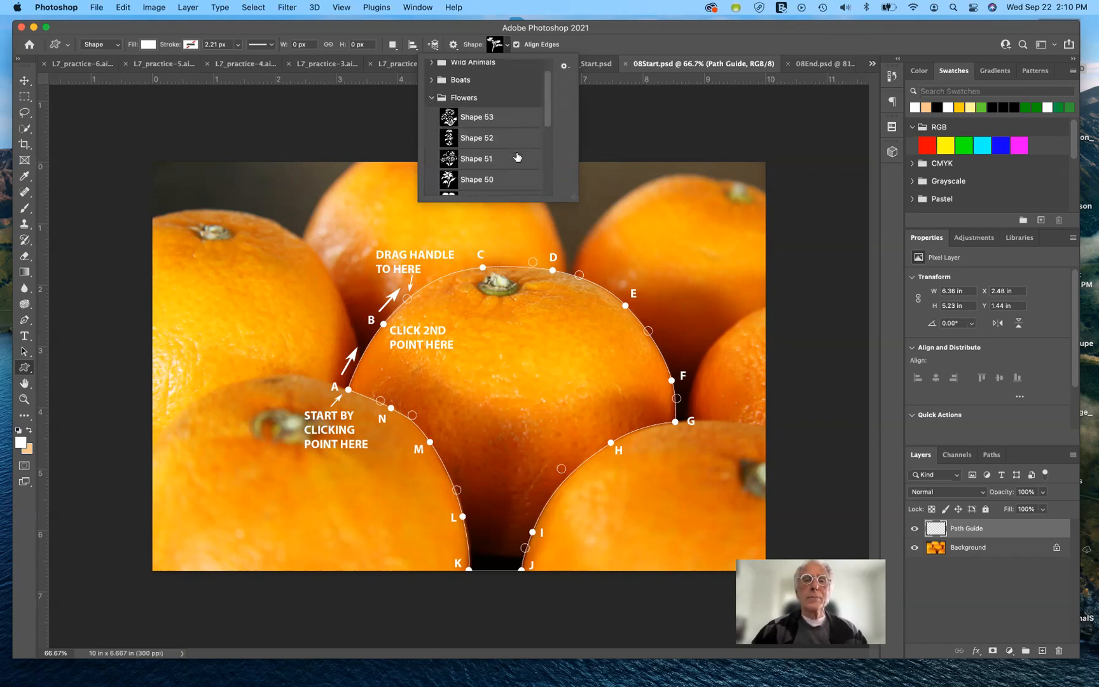
scroll(514, 155, down, 2)
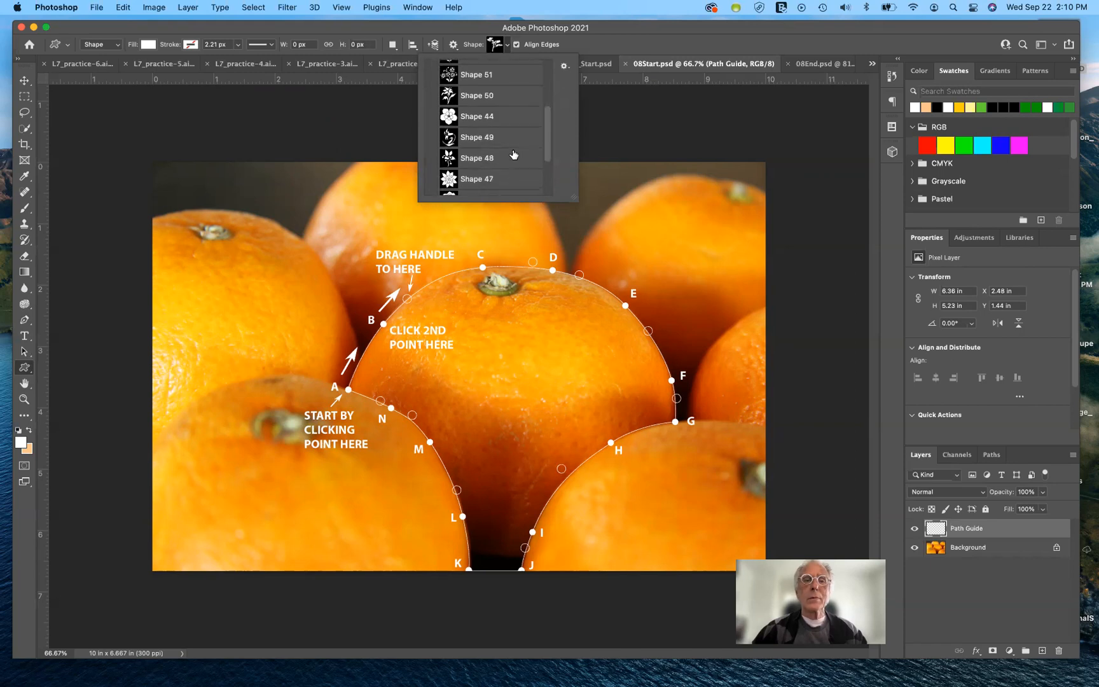
scroll(513, 155, down, 2)
scroll(513, 154, down, 1)
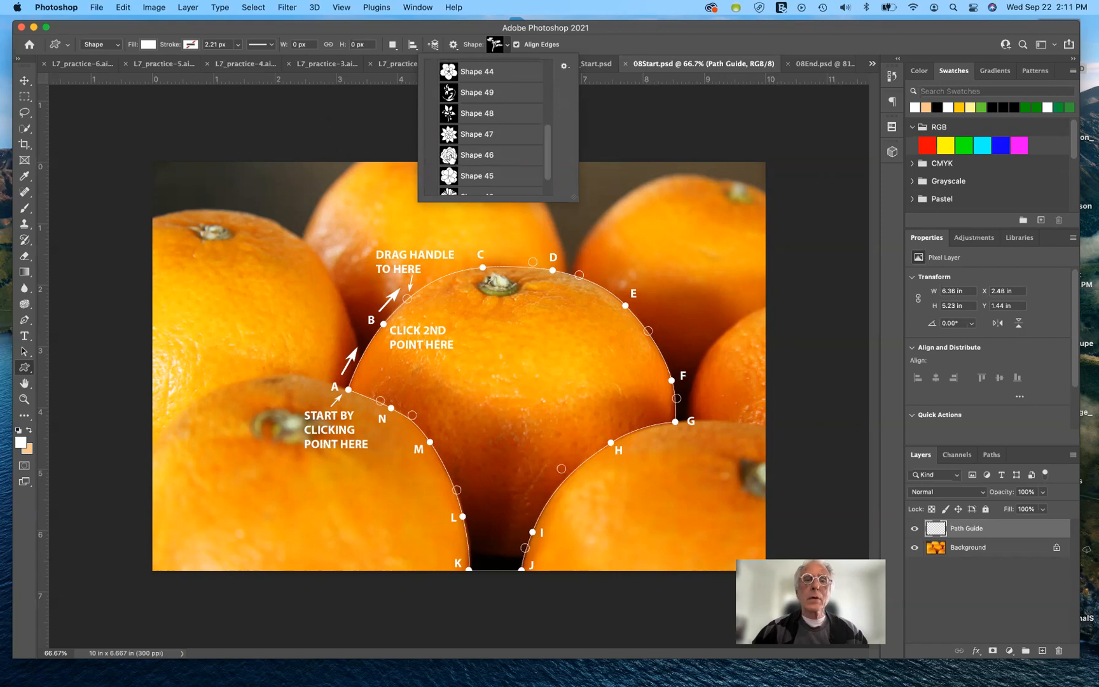
scroll(473, 161, down, 1)
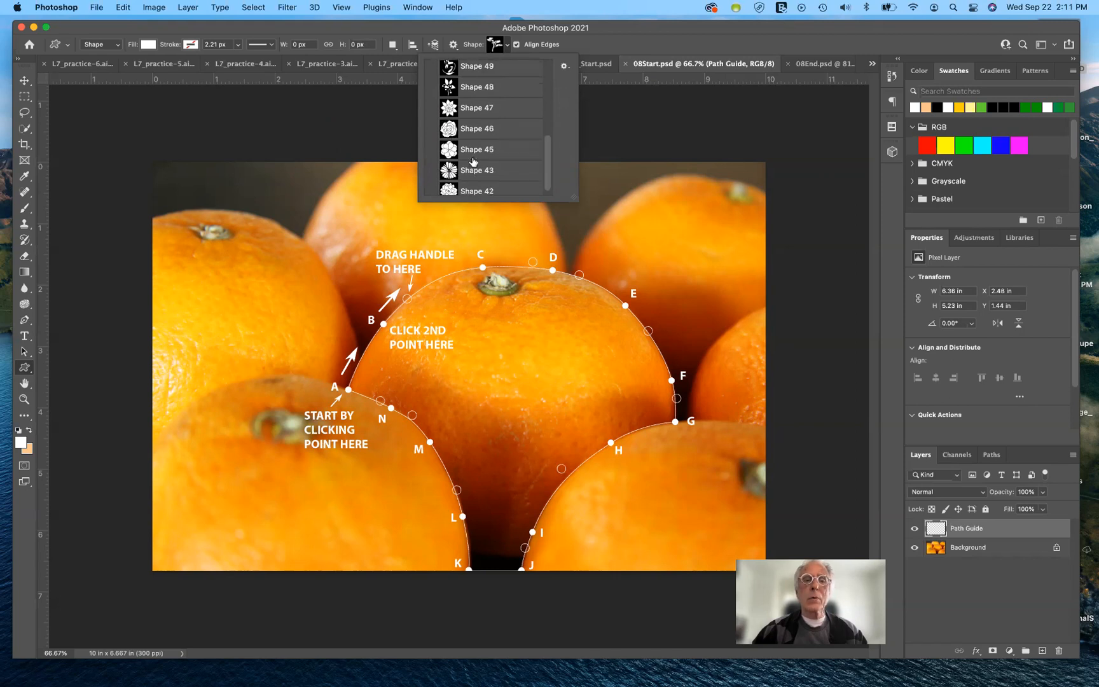
scroll(473, 162, down, 1)
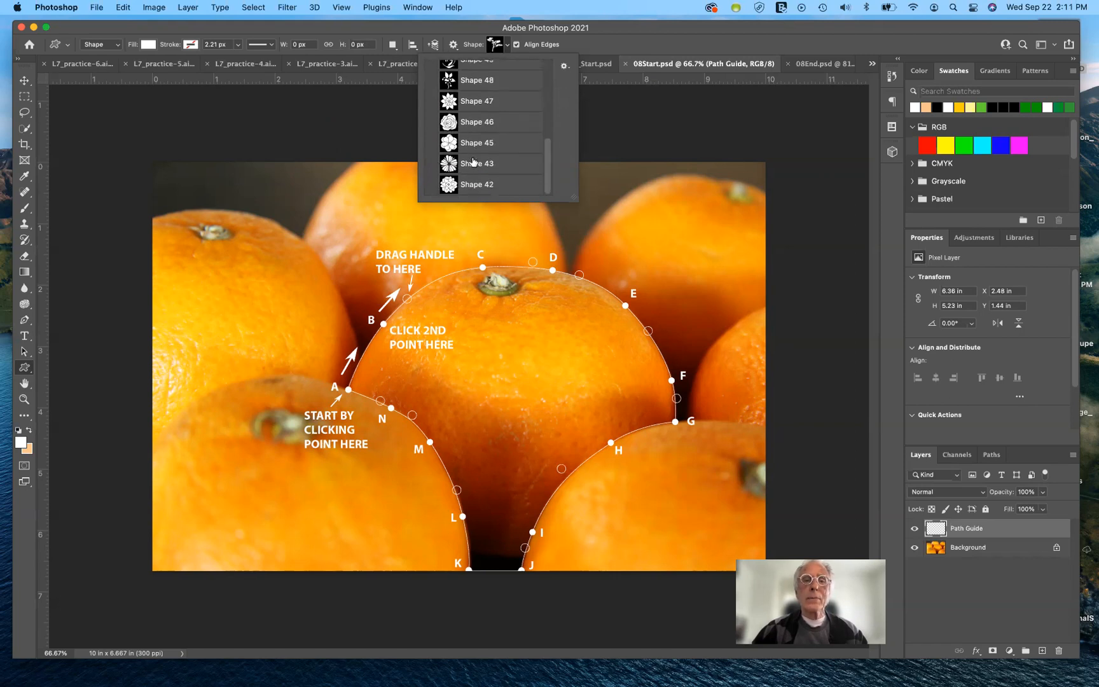
- Draw a trial Shape 42 flower with a golden-yellow fill, about 1.54 by 1.48 in, on the lower-left orange, and undo it
click(449, 184)
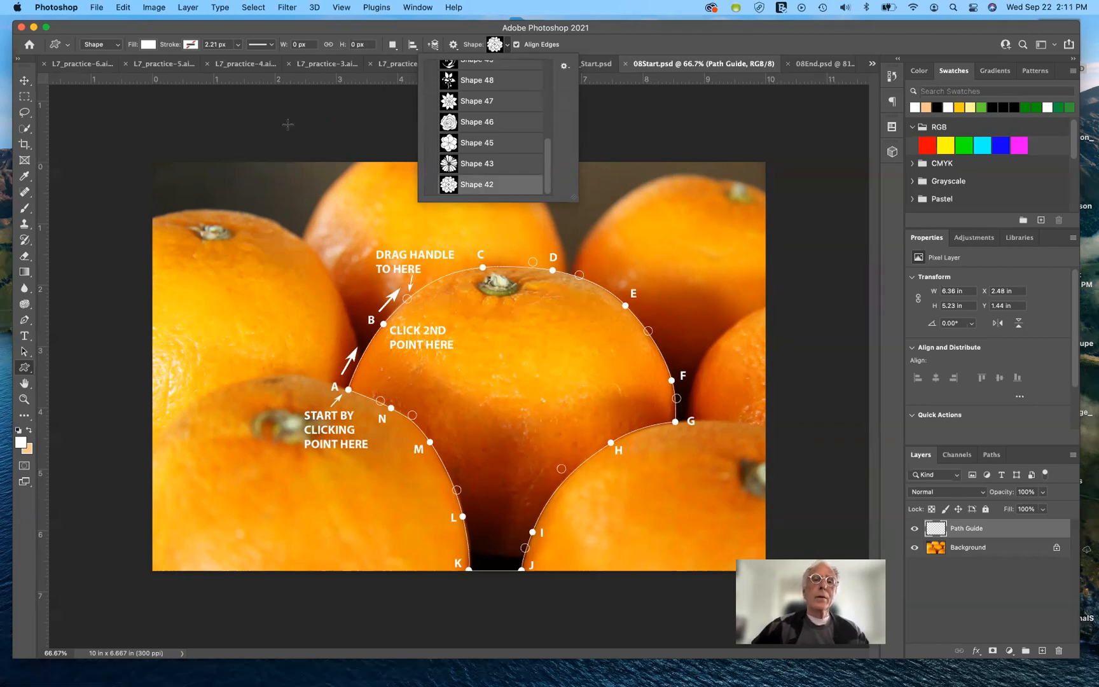
click(148, 45)
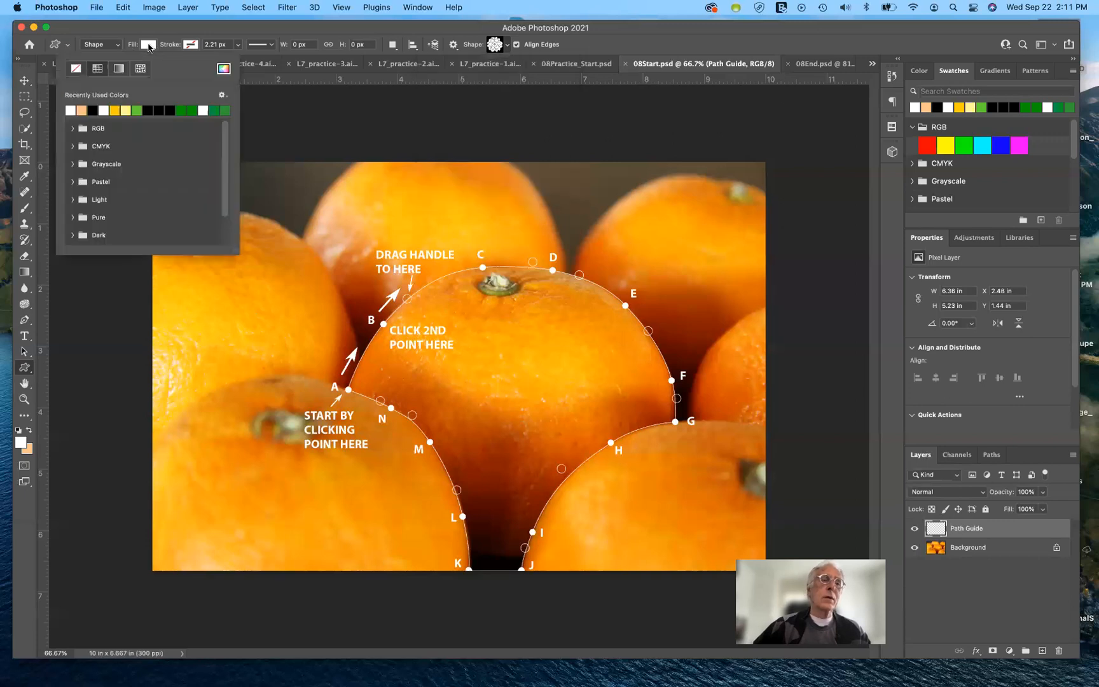
click(115, 109)
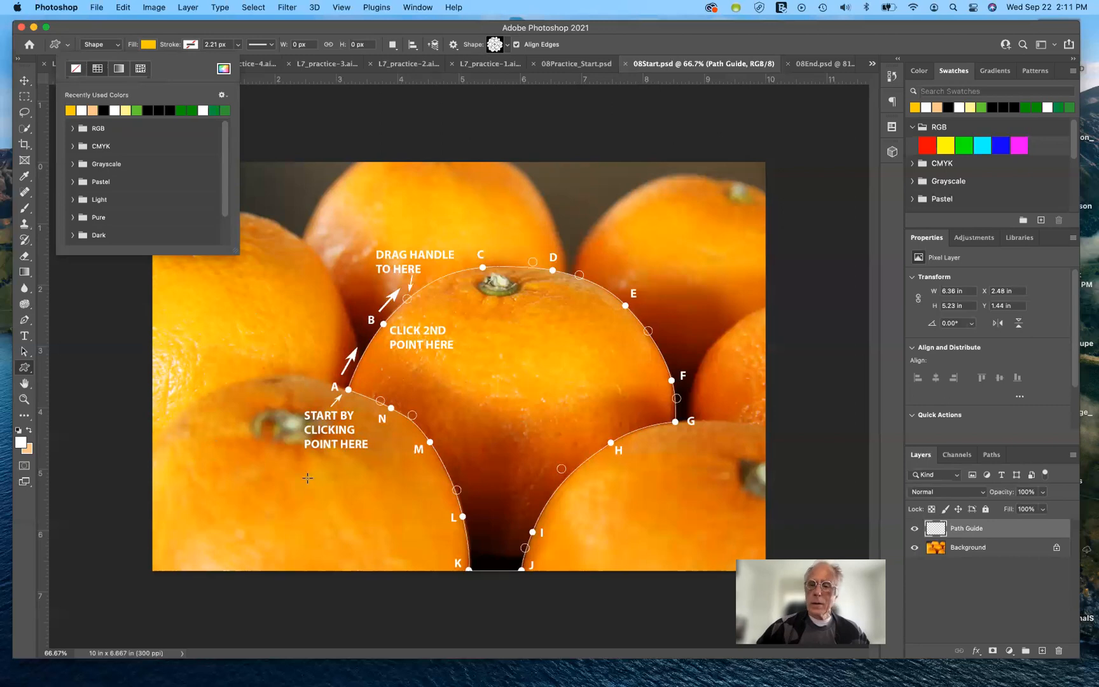
drag(206, 457, 302, 548)
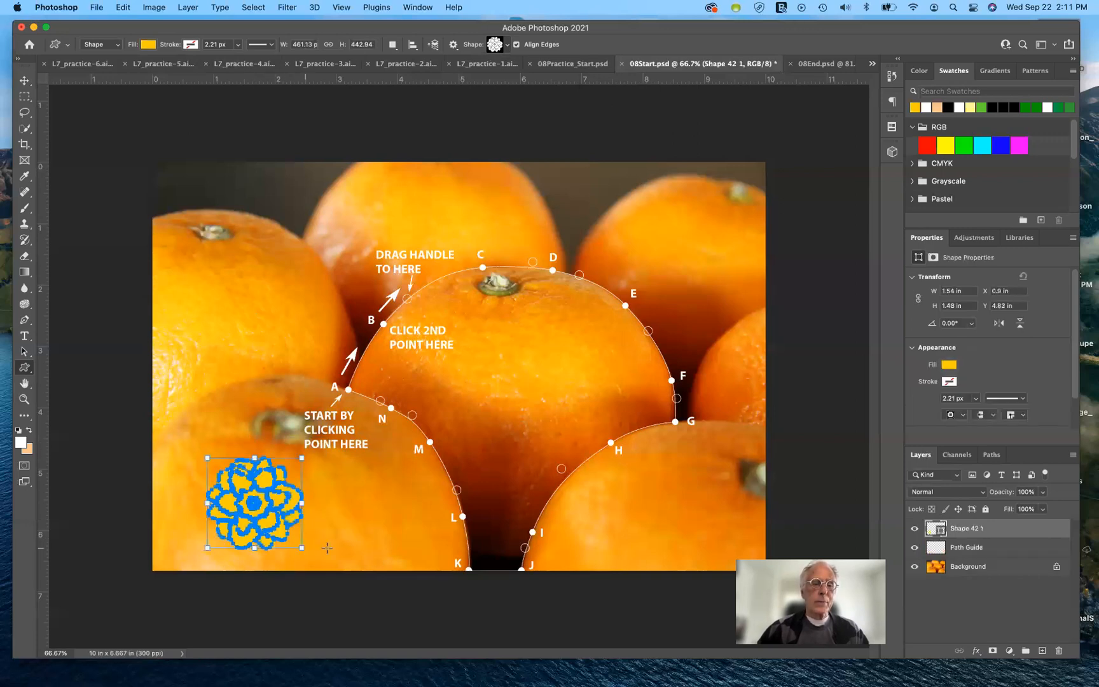
click(954, 605)
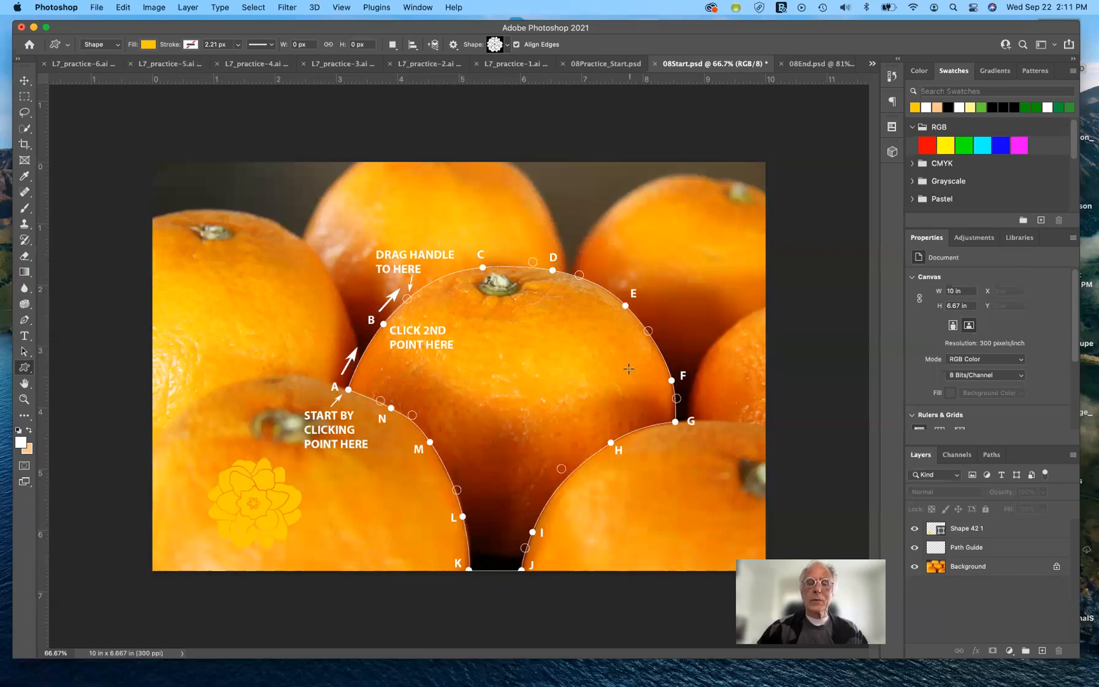
key(super+z)
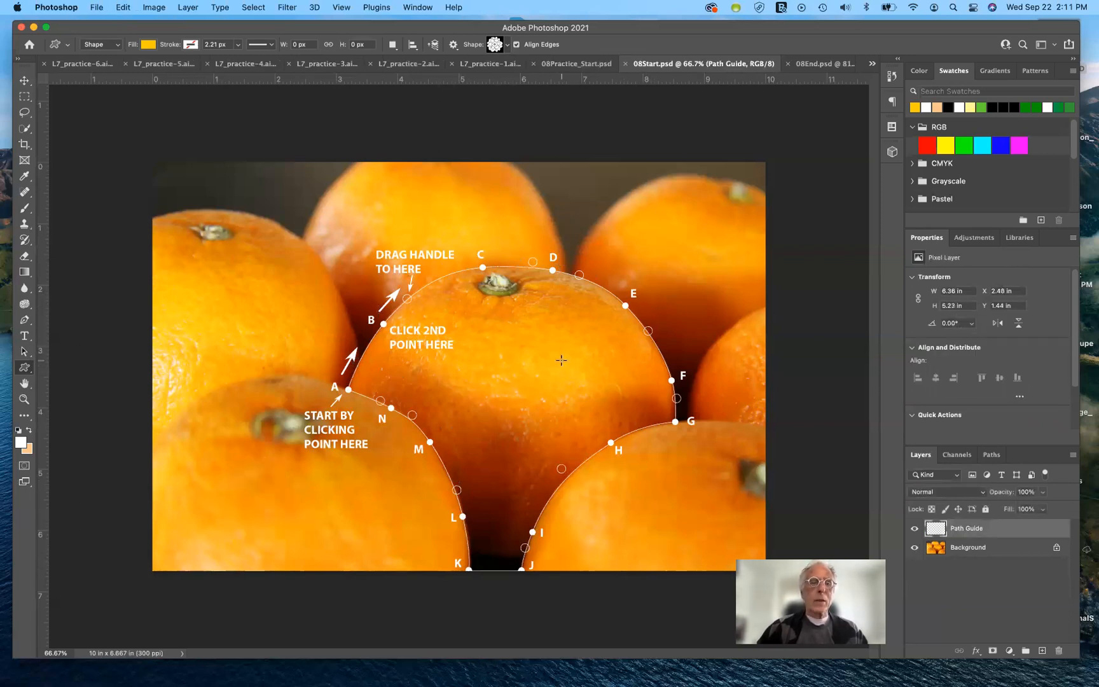
- Switch to the L7_practice-1.ai document and activate the Pen tool, keeping its mode set to Path
click(549, 67)
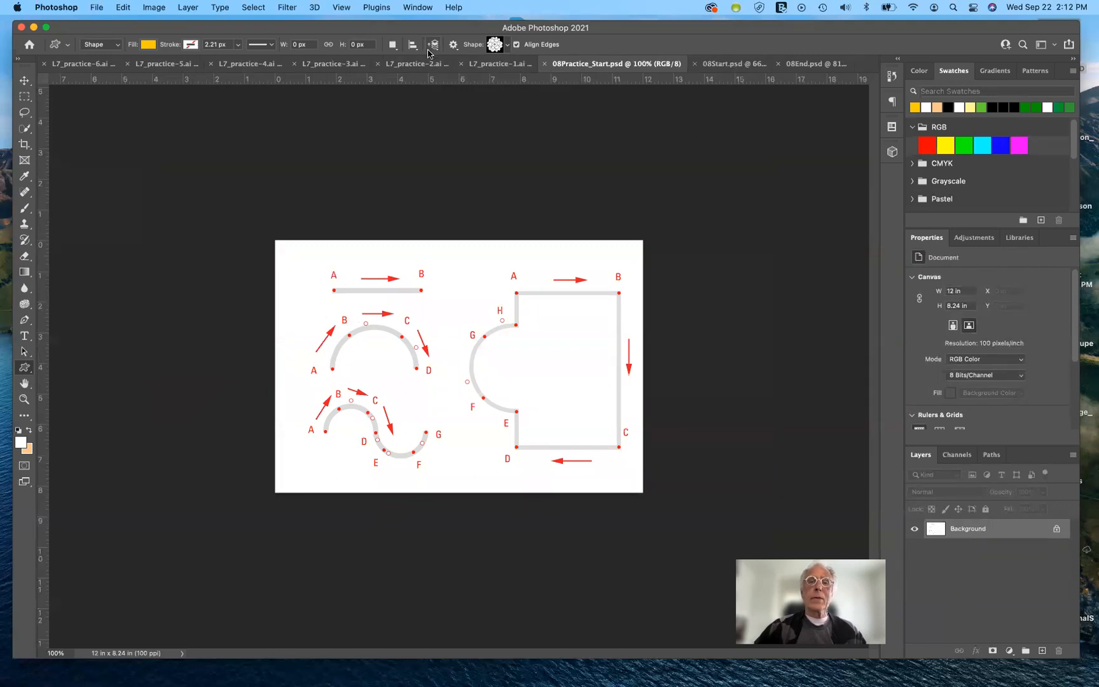
click(500, 66)
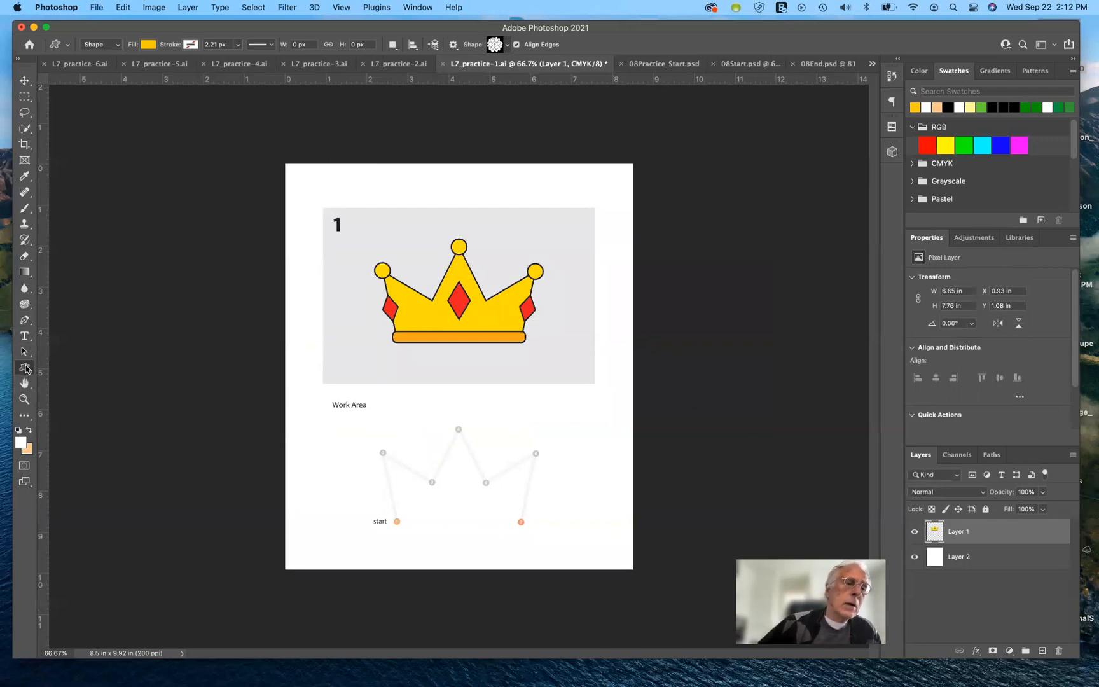
click(25, 319)
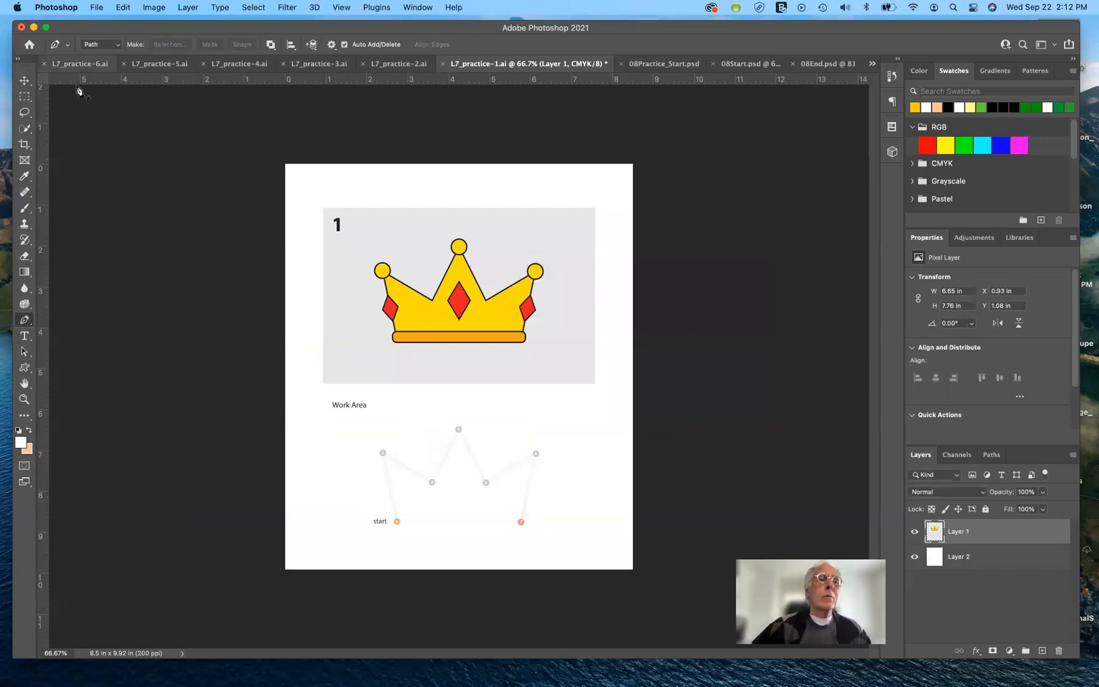
click(117, 48)
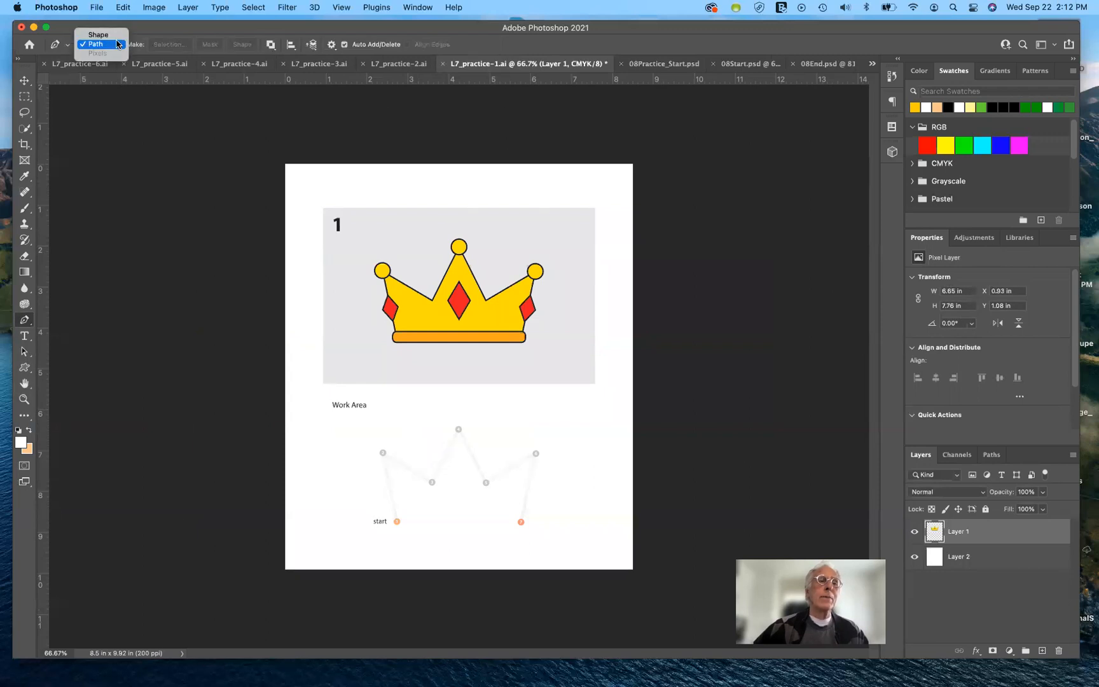
click(117, 44)
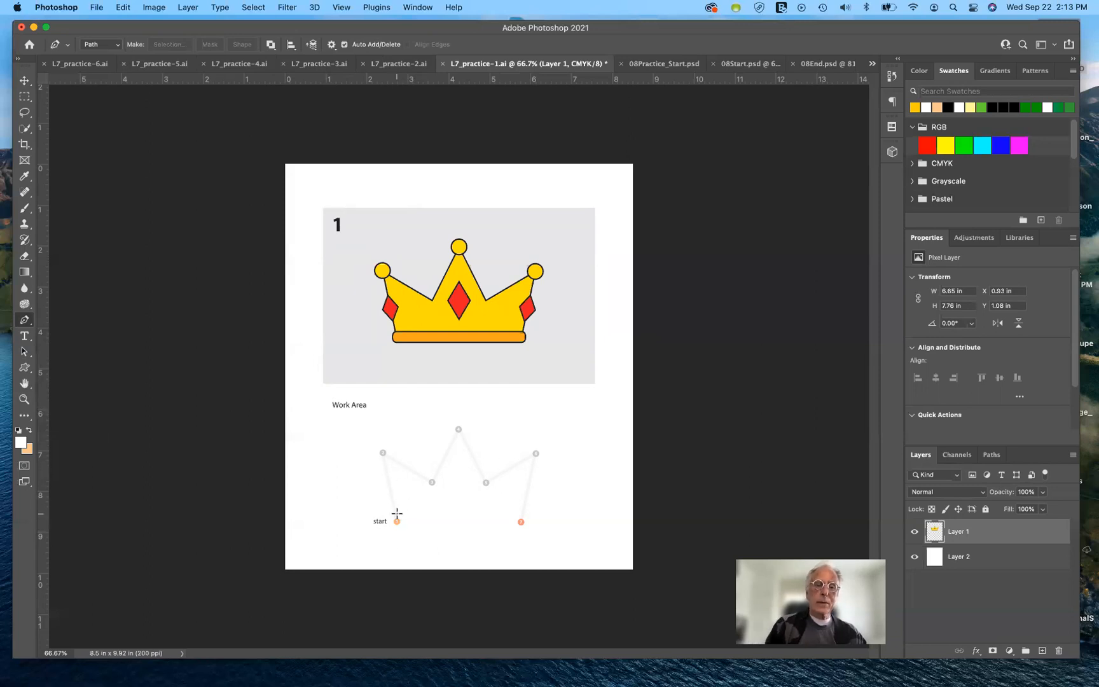
- Trace the crown template in the Work Area with a straight-segment open path through points 1 to 7
scroll(397, 512, up, 5)
scroll(399, 508, up, 3)
scroll(399, 508, up, 3)
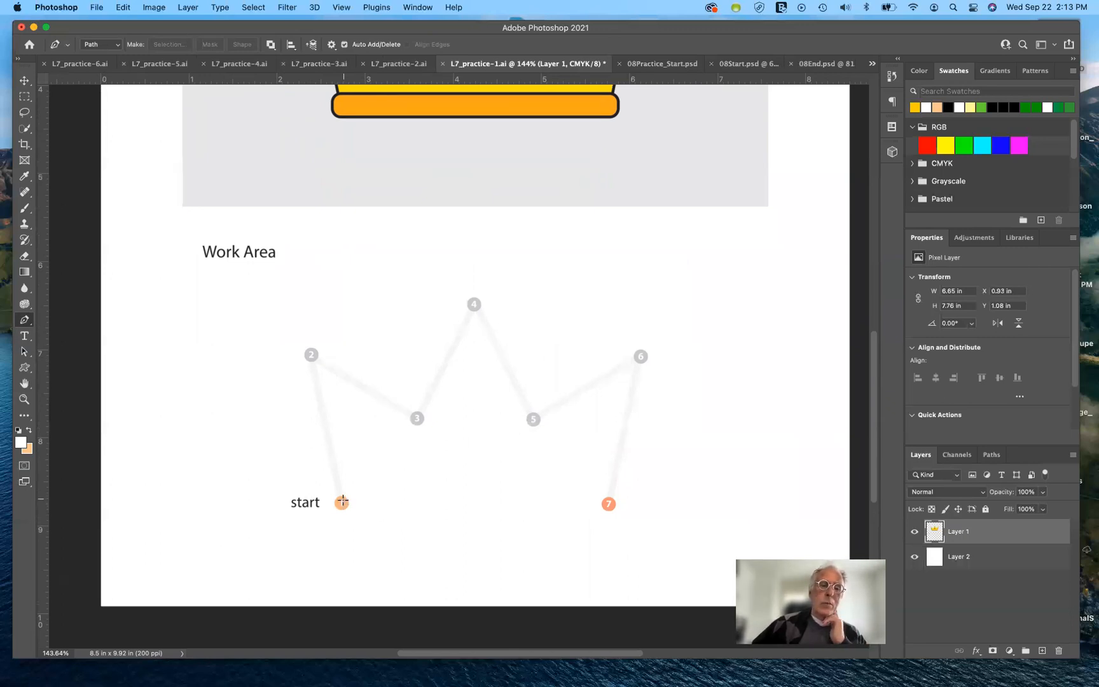
click(341, 503)
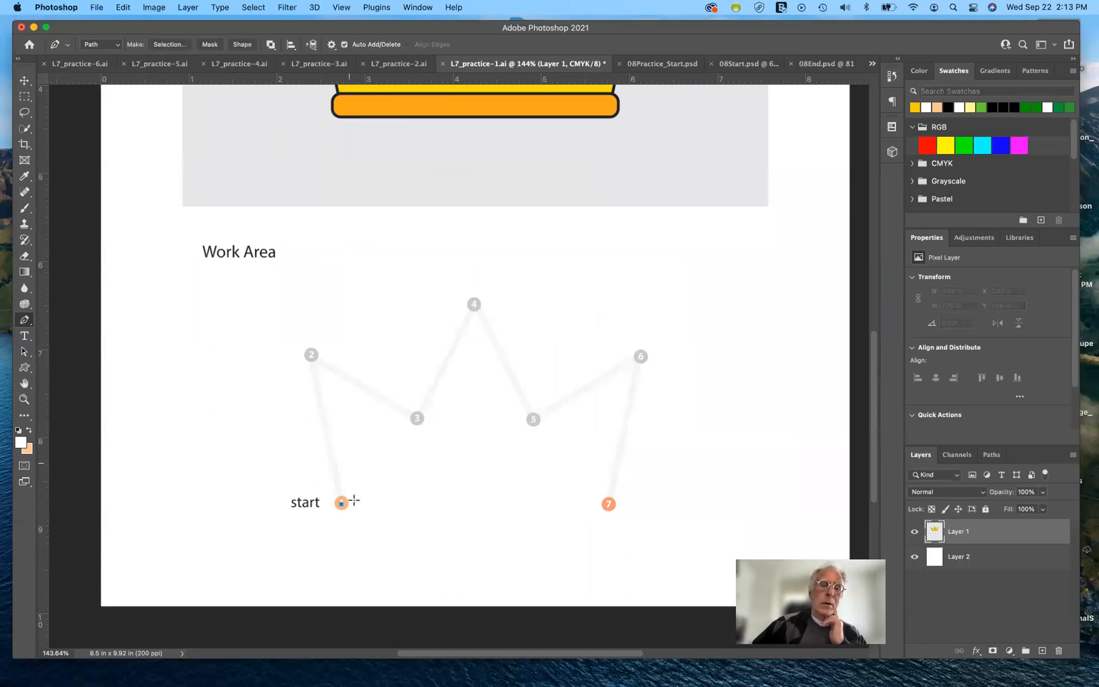
click(310, 354)
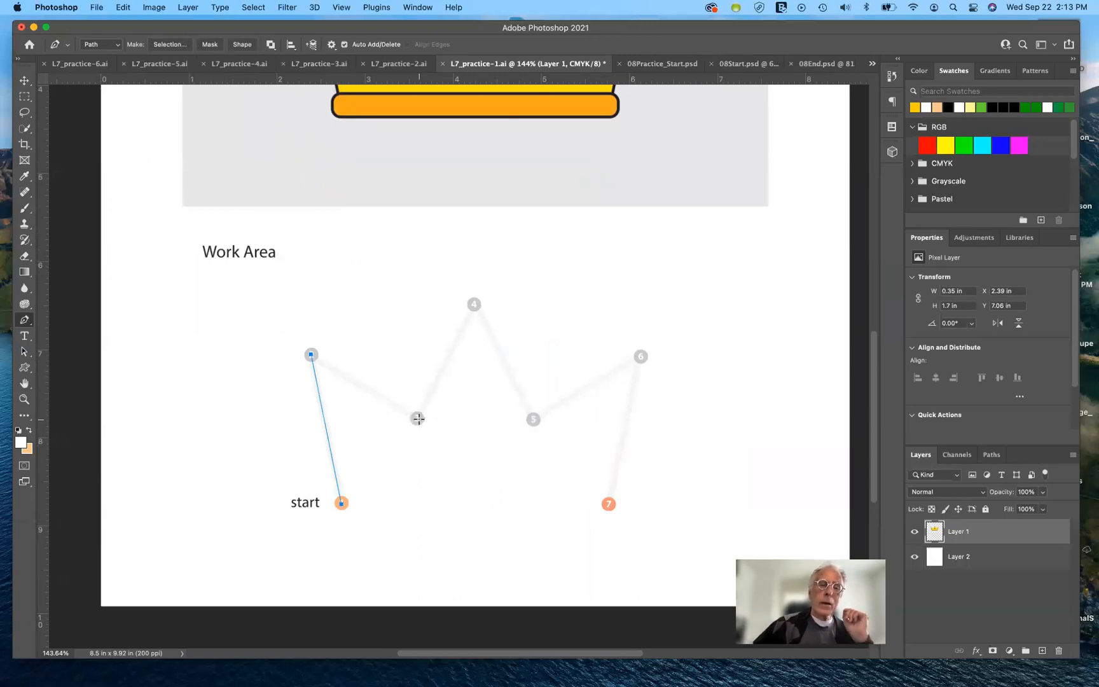
click(417, 418)
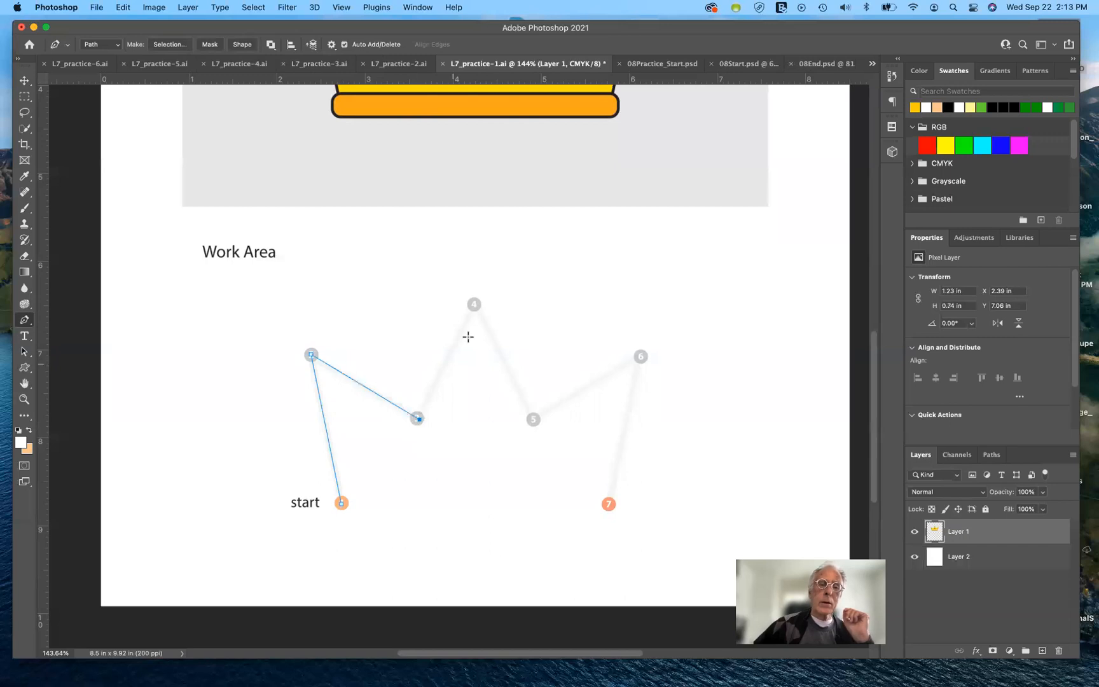
click(474, 303)
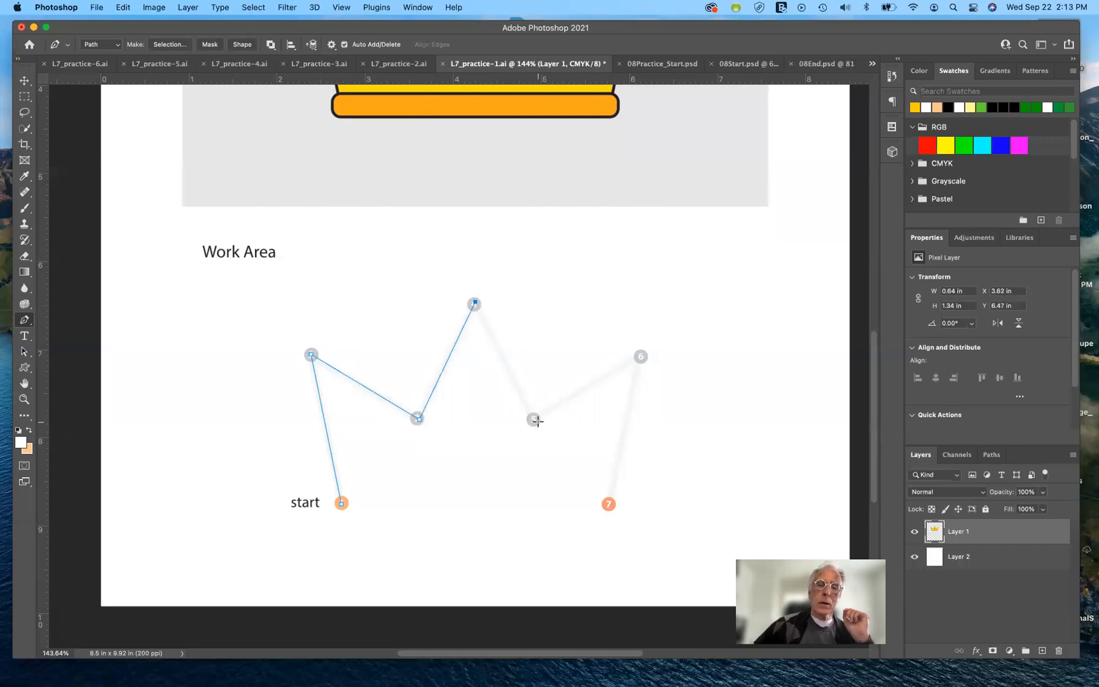
click(535, 419)
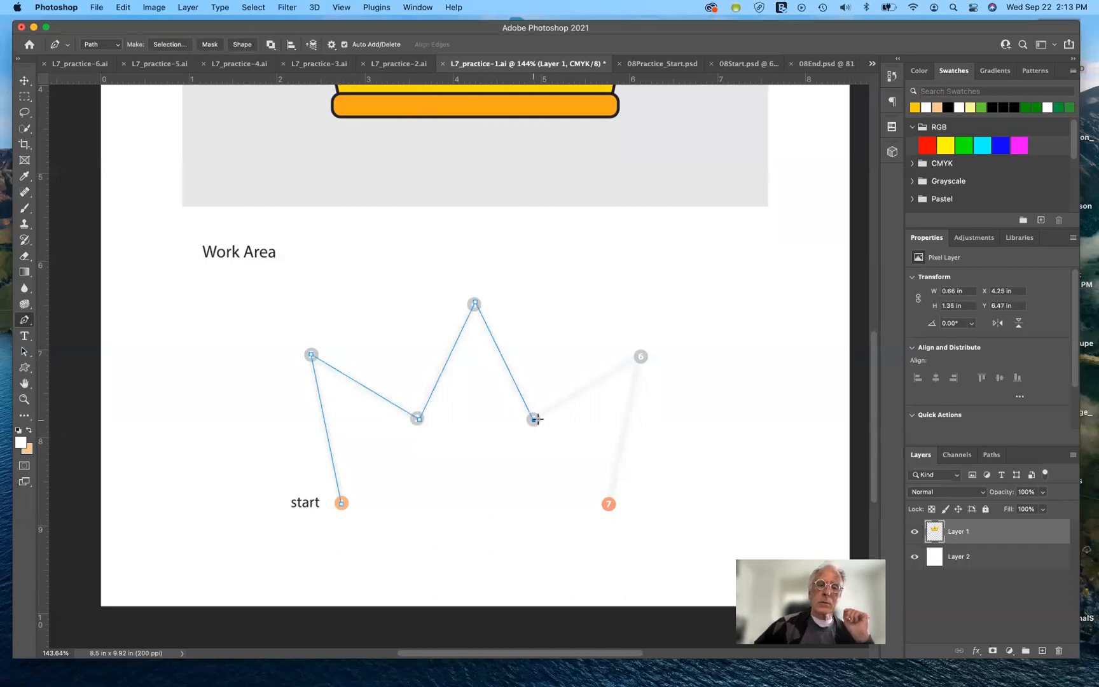
click(641, 354)
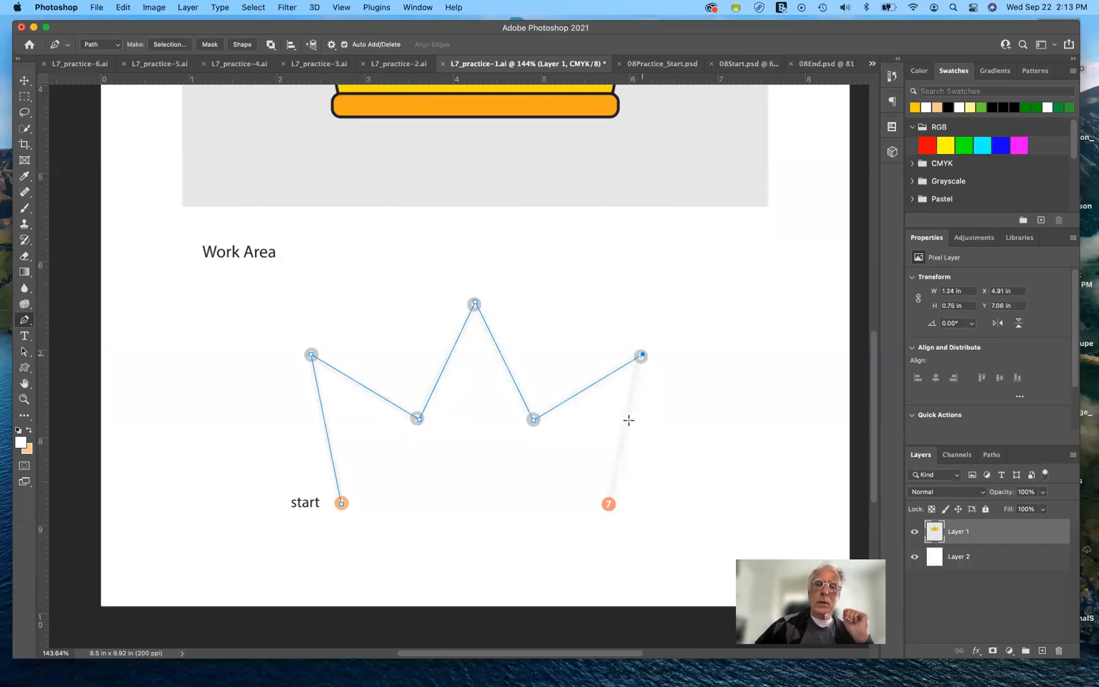
click(609, 504)
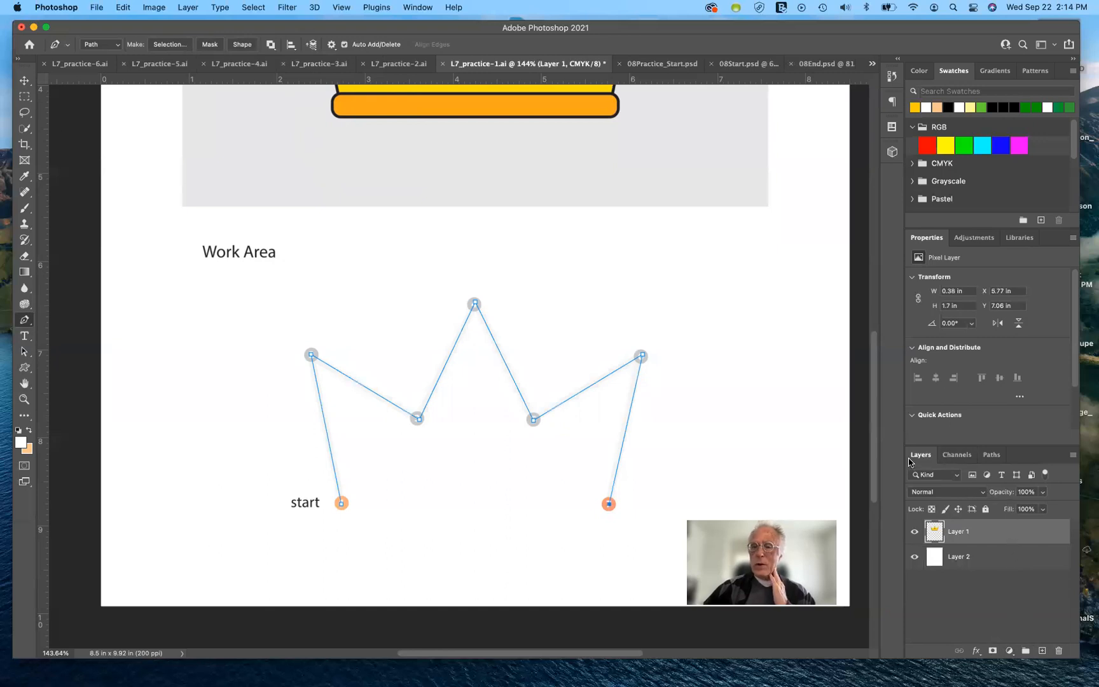
- Load the crown's Work Path as a selection, and deselect it to show the path again
click(992, 455)
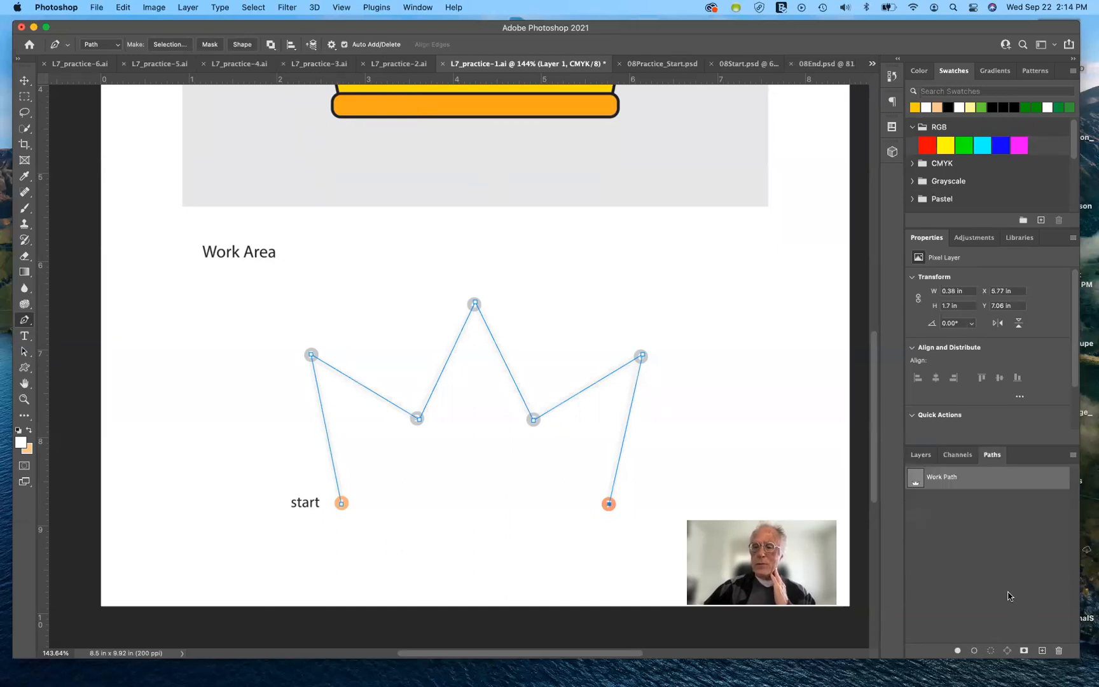
click(990, 650)
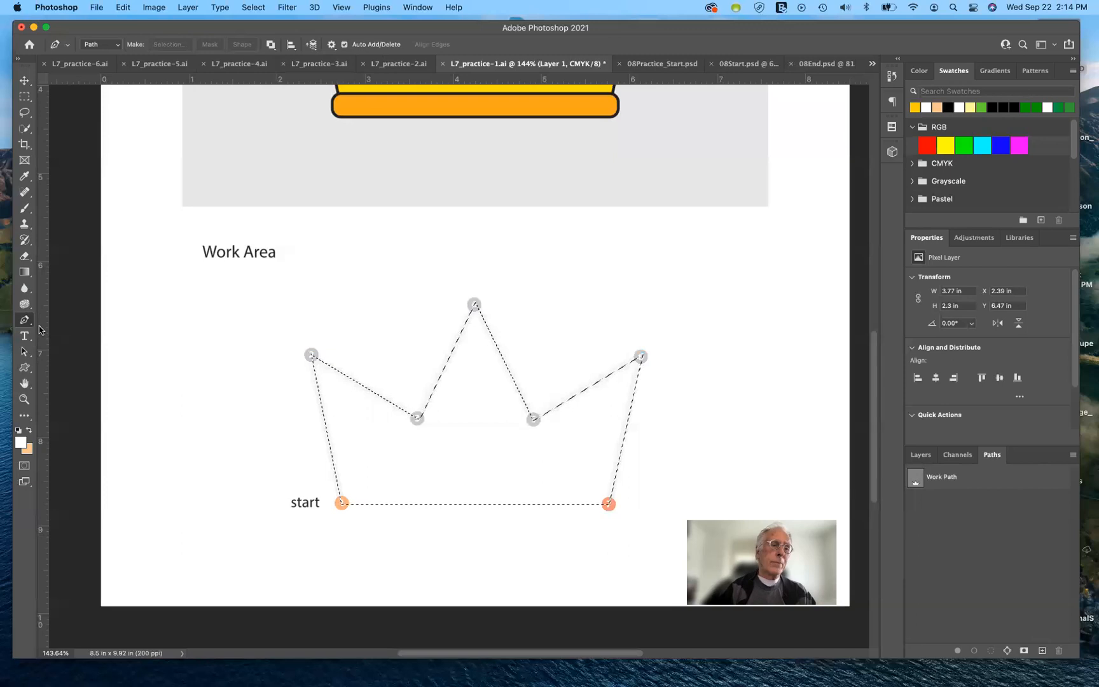
key(super+d)
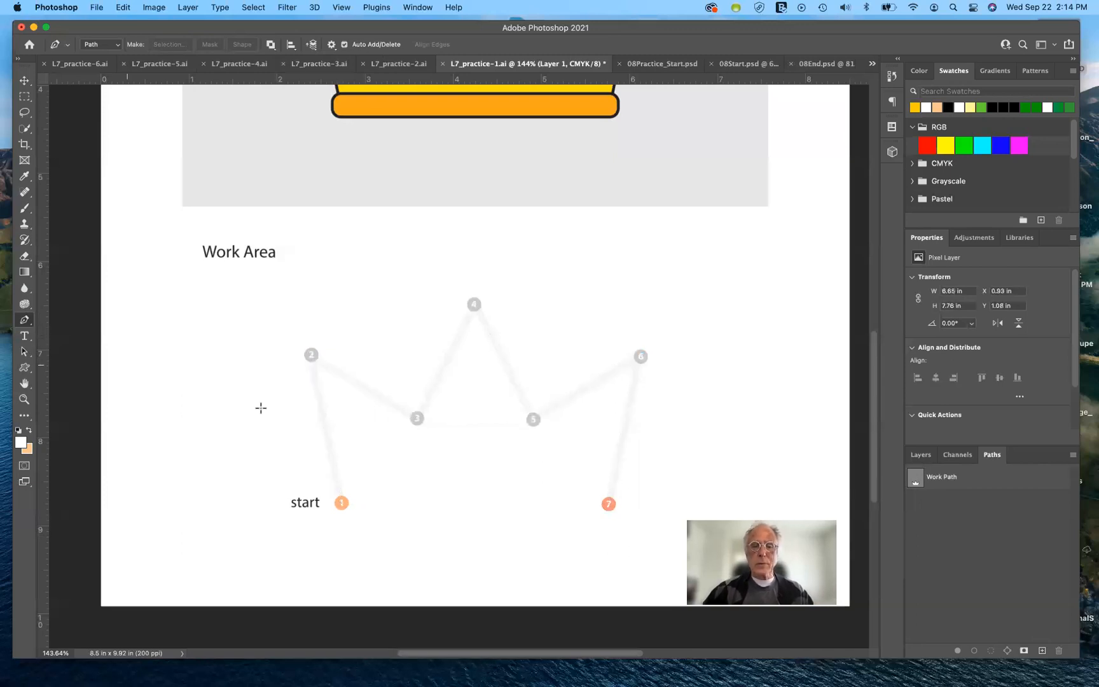
click(921, 486)
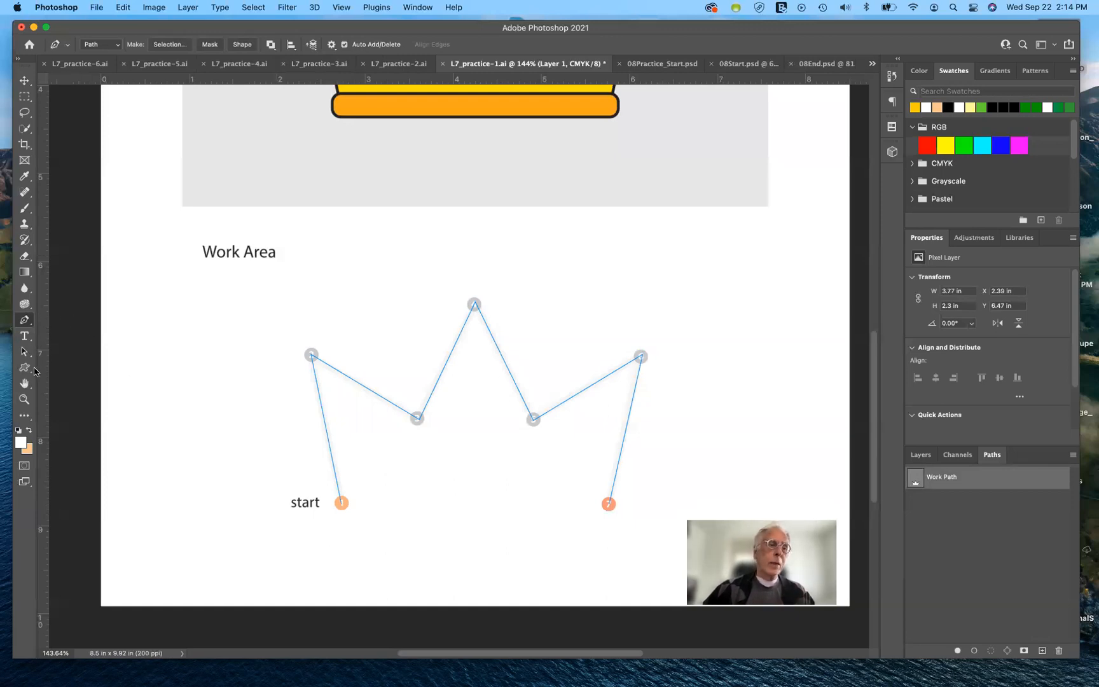
- Move the whole crown path about 1.1 in up from the template with the Path Selection tool
click(26, 353)
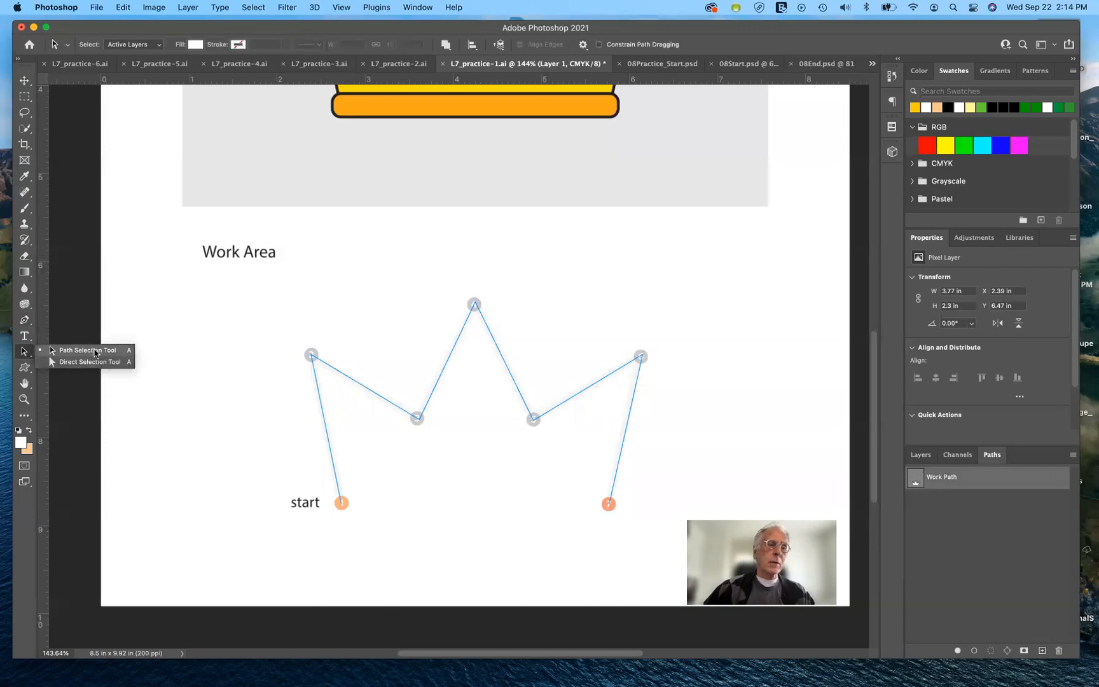
click(95, 352)
click(447, 367)
drag(456, 343, 458, 264)
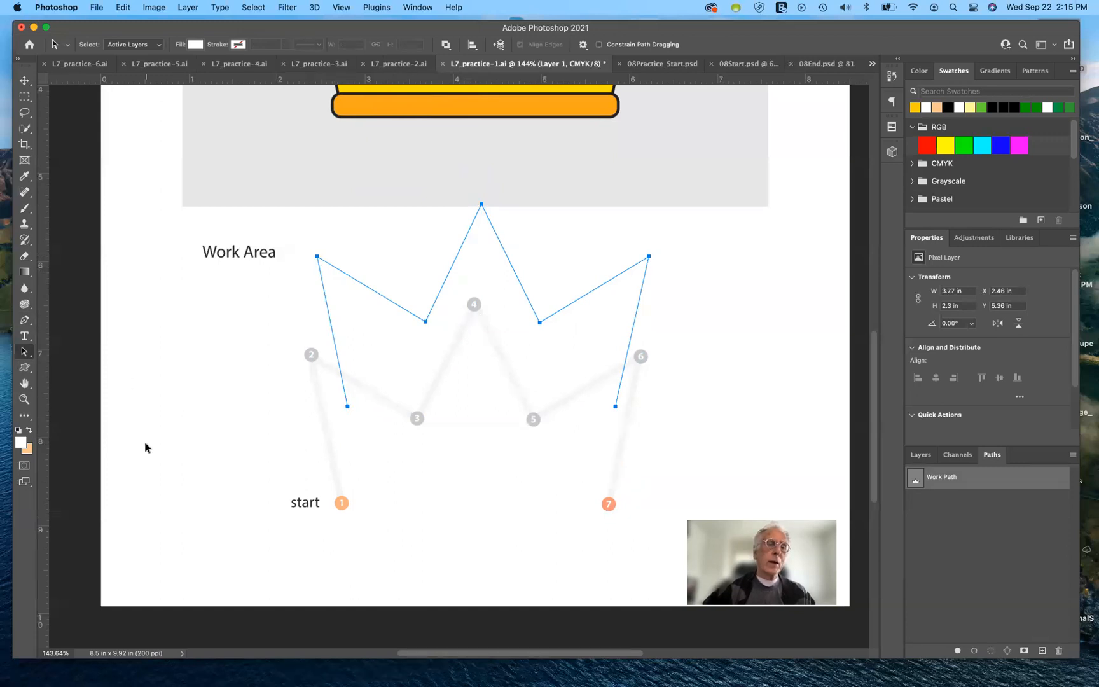
- Move only the crown's top anchor point about 0.23 in up with the Direct Selection tool
click(228, 412)
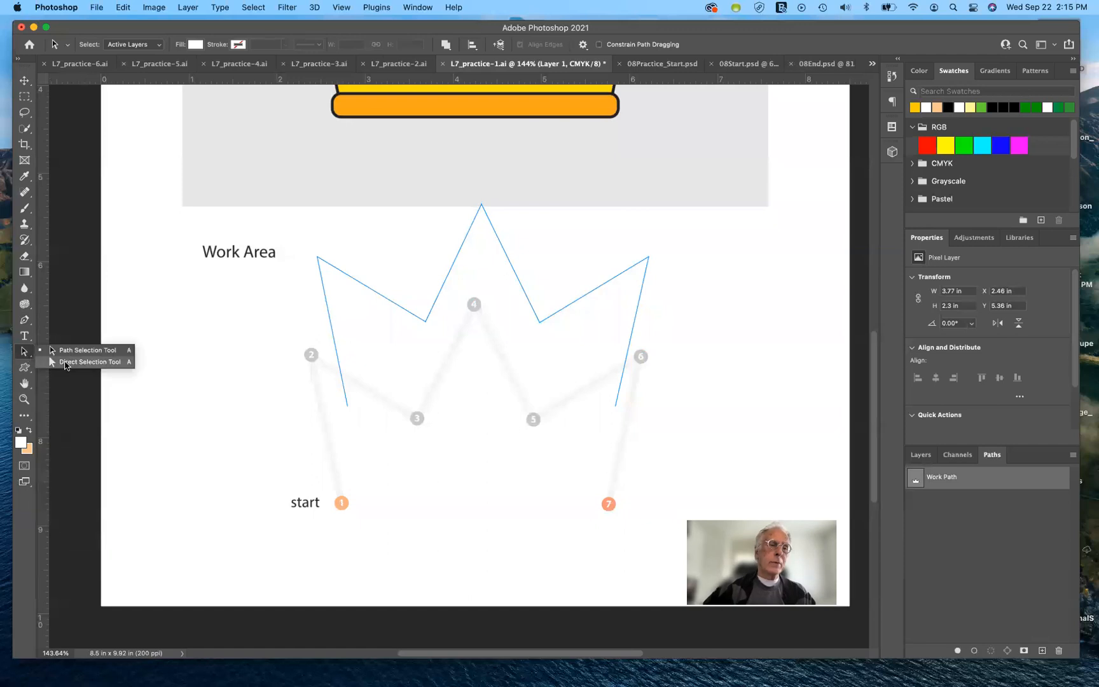
click(64, 365)
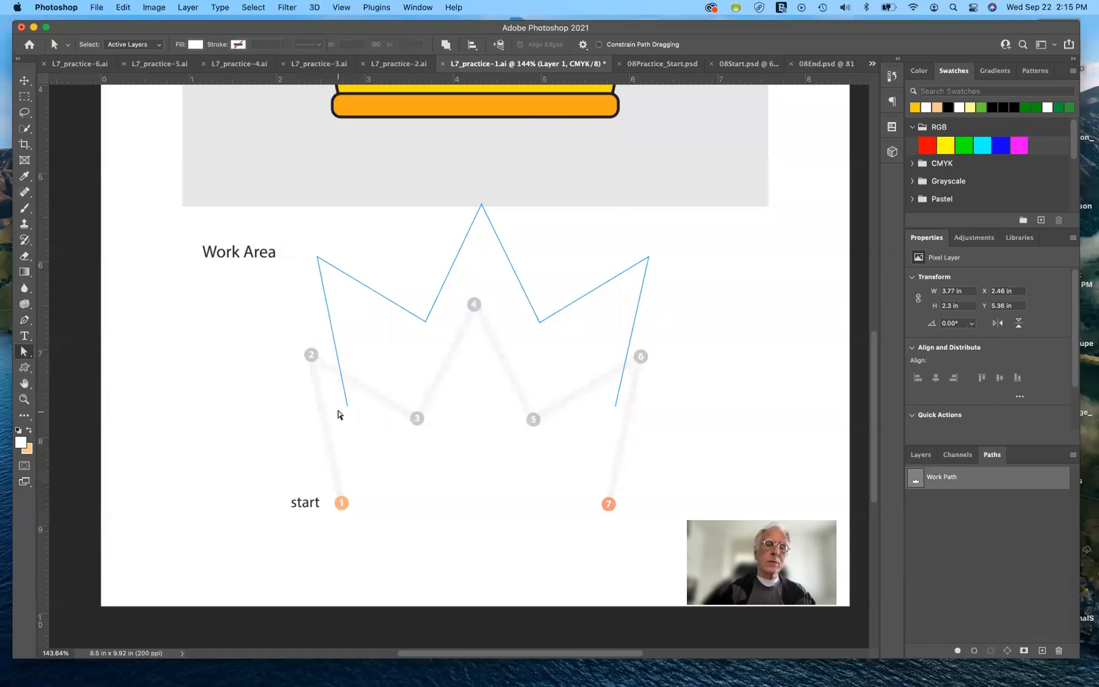
click(481, 206)
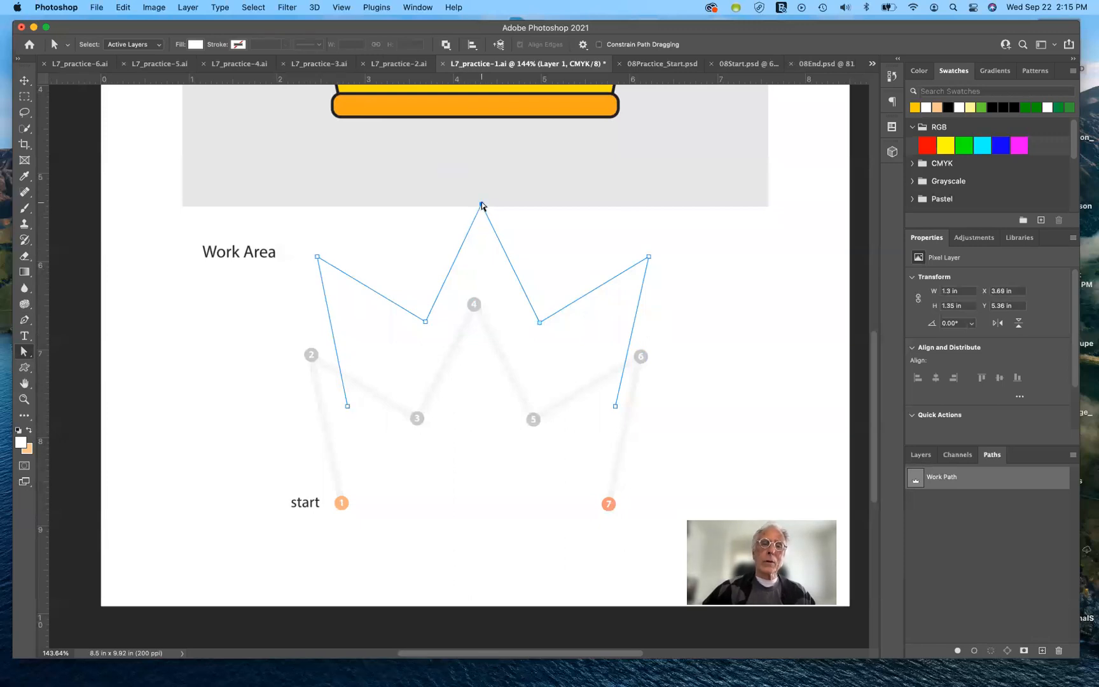
mouse_move(482, 206)
mouse_down()
mouse_move(478, 147)
mouse_move(555, 171)
mouse_move(491, 190)
mouse_move(459, 182)
mouse_move(402, 193)
mouse_move(487, 188)
mouse_move(483, 237)
mouse_move(481, 183)
mouse_up()
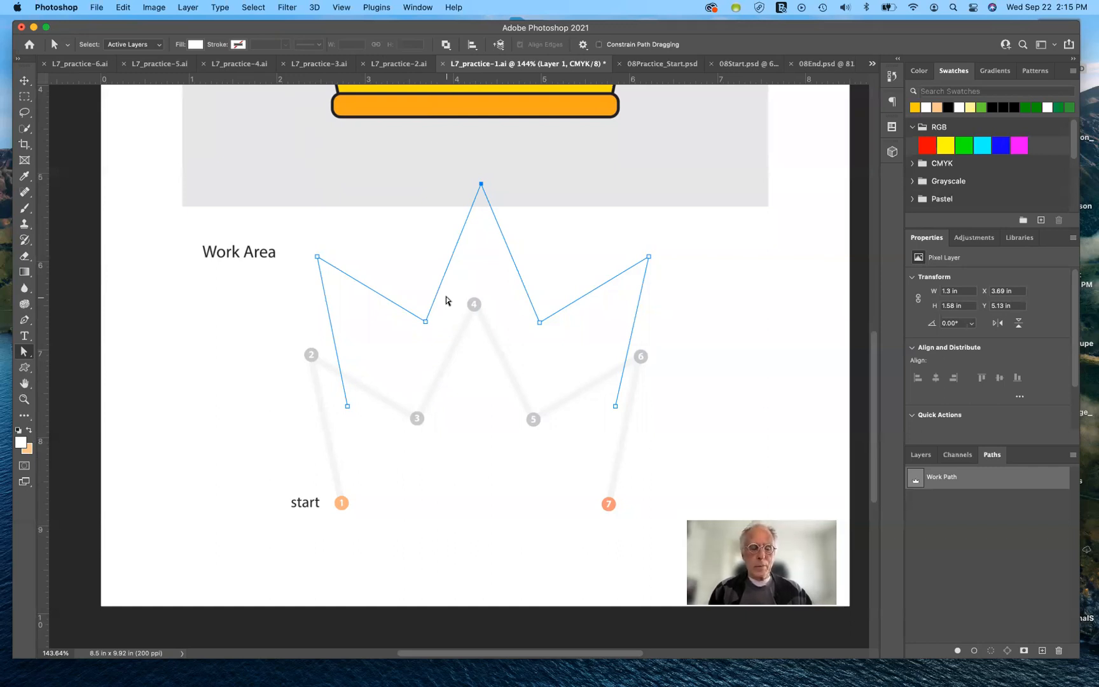
- Undo the crown's anchor and path moves, and show the Work Path on its template again
key(super+z)
key(super+z)
key(super+z)
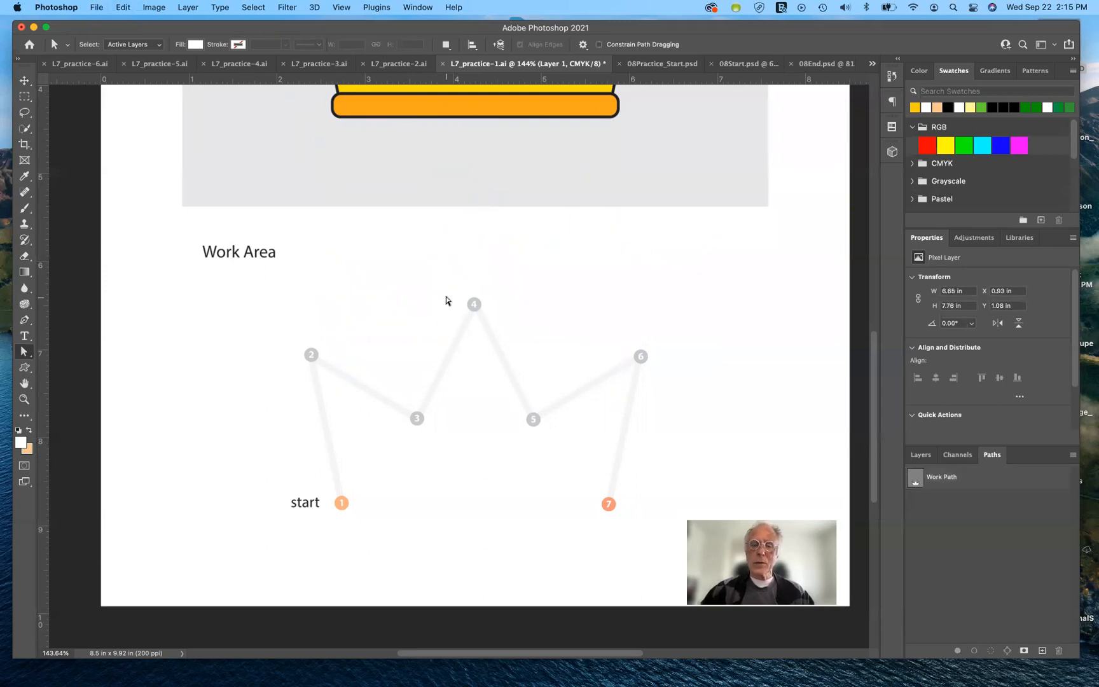
click(915, 478)
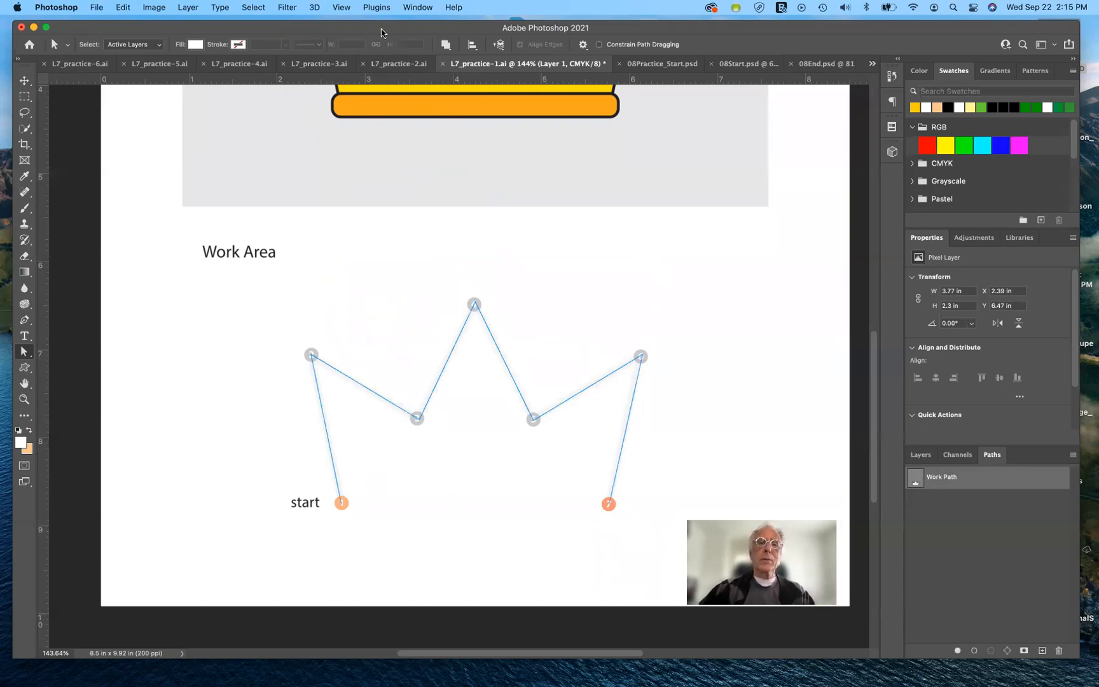
- Switch to the L7_practice-2.ai document and set the Pen tool's mode to Shape
click(391, 66)
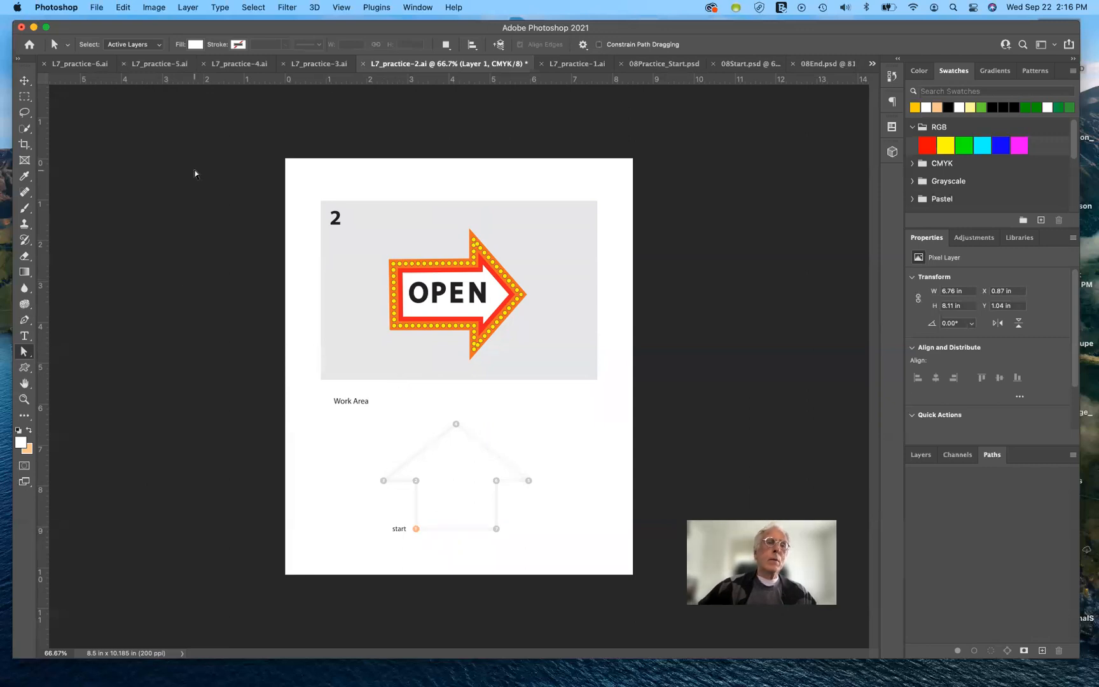
click(26, 368)
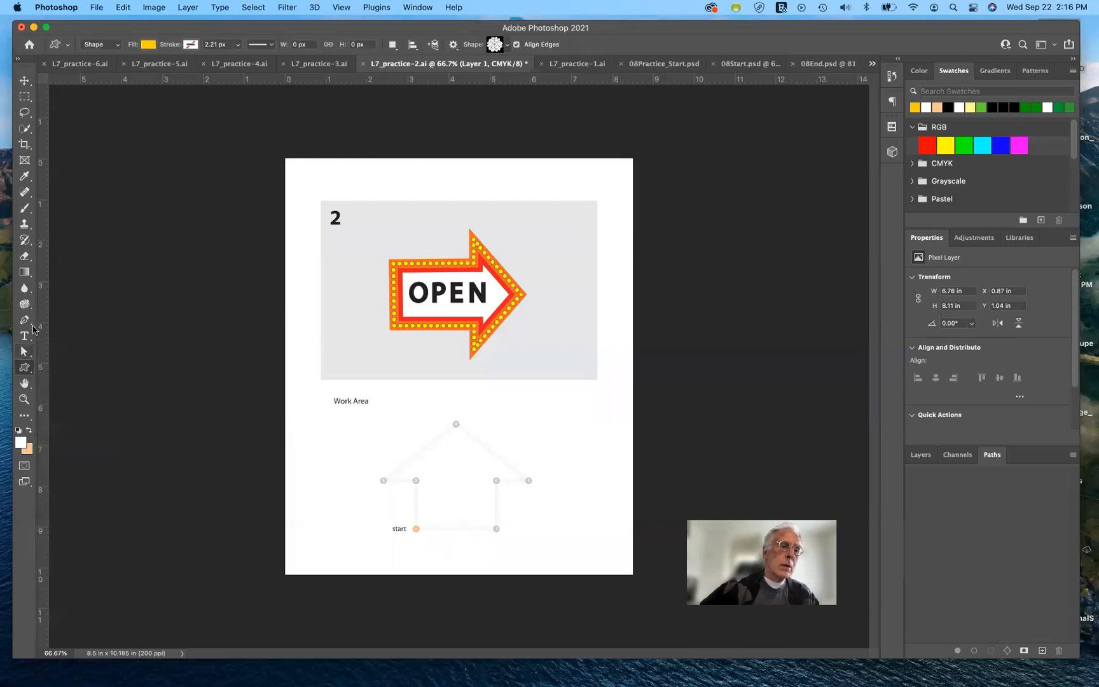
click(26, 321)
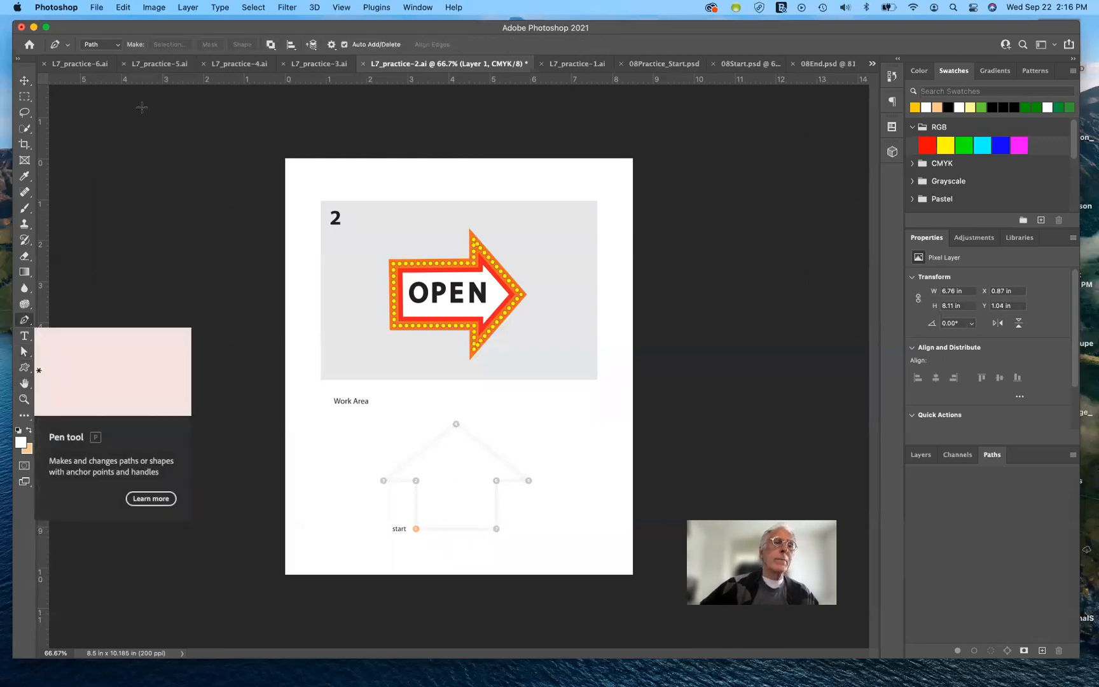
click(115, 47)
click(95, 36)
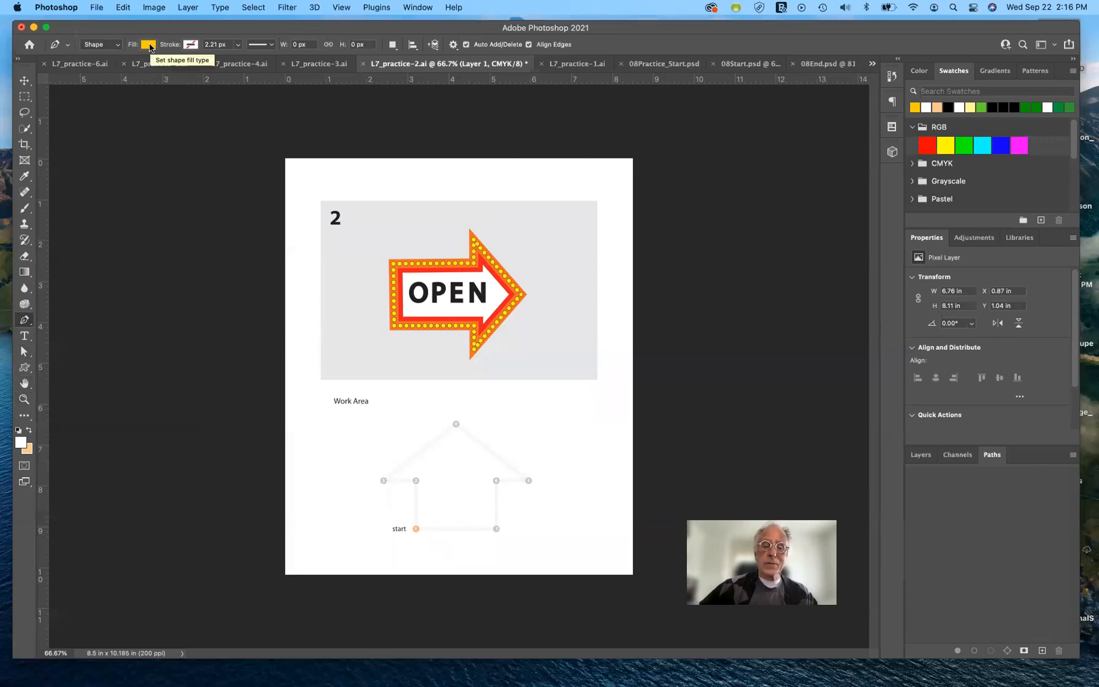
- Try to draw the arrow as a yellow-filled shape with straight segments through template points 1 to 6
click(416, 529)
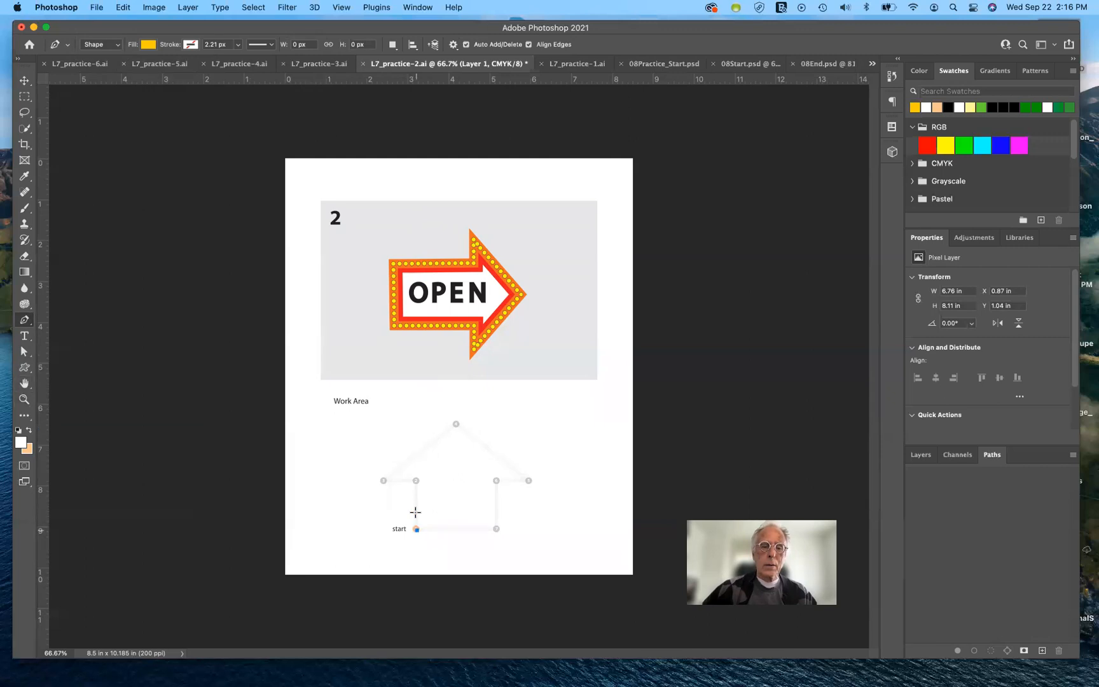
click(417, 480)
click(384, 480)
click(457, 422)
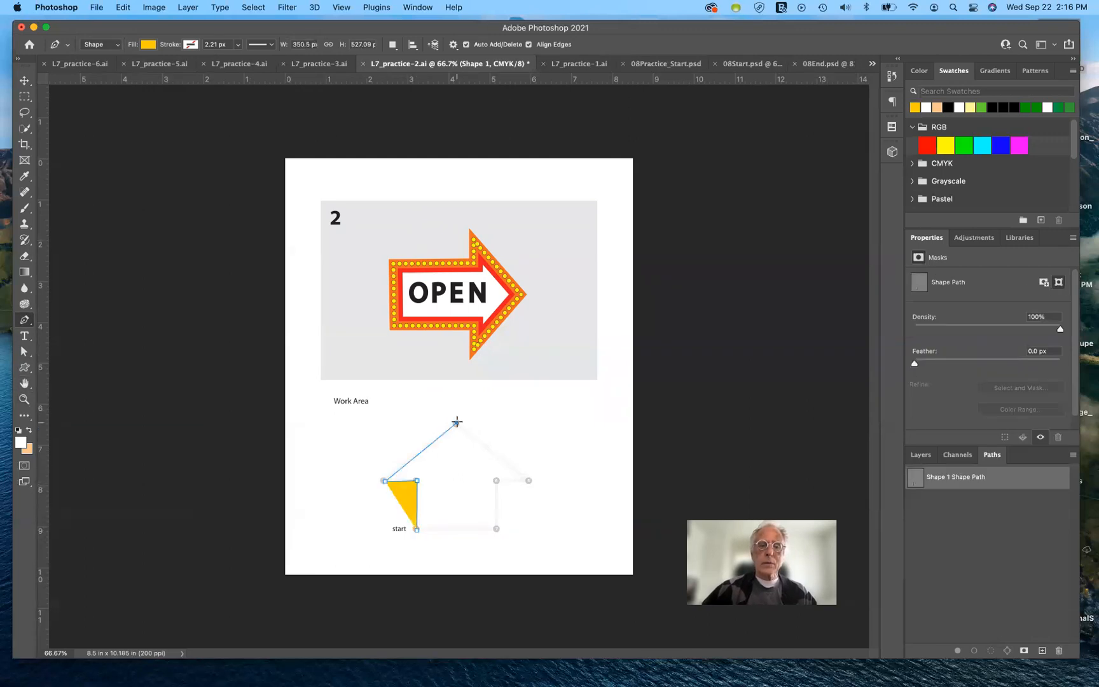
click(528, 480)
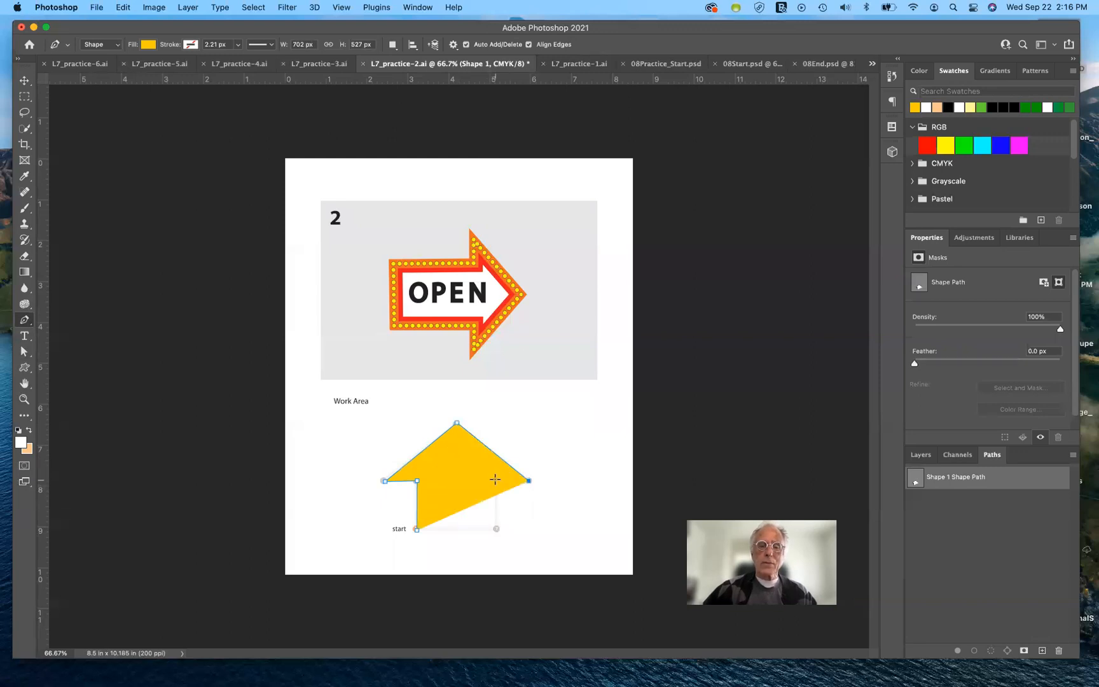
click(495, 480)
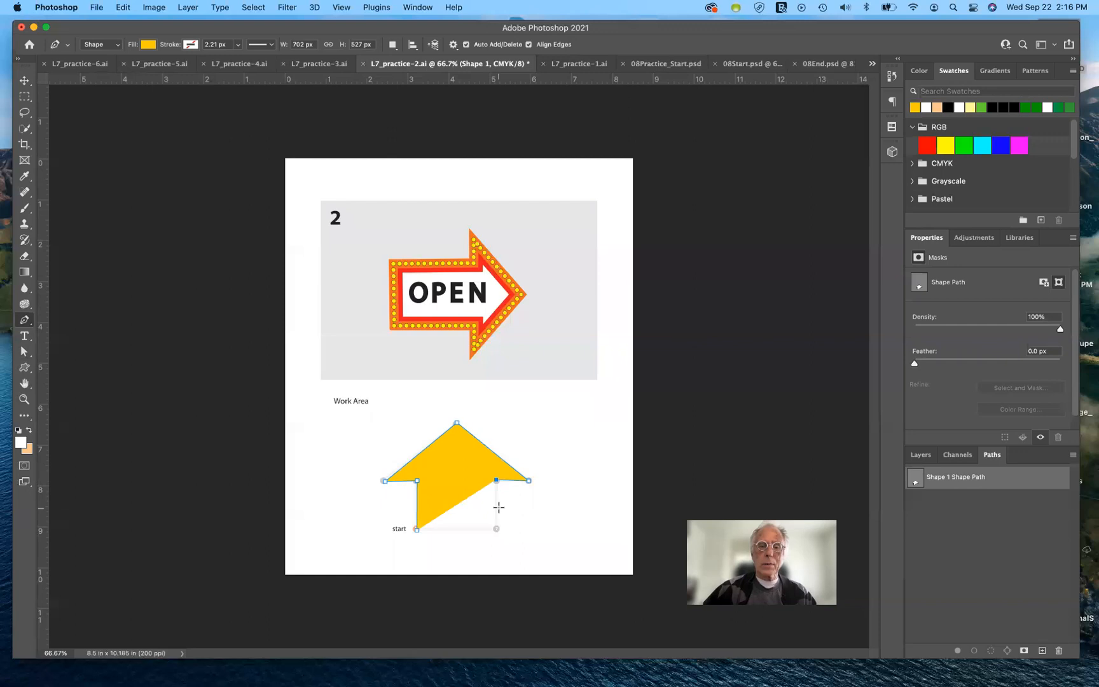
- Undo every anchor point of the yellow-filled arrow
key(super+z)
key(super+z)
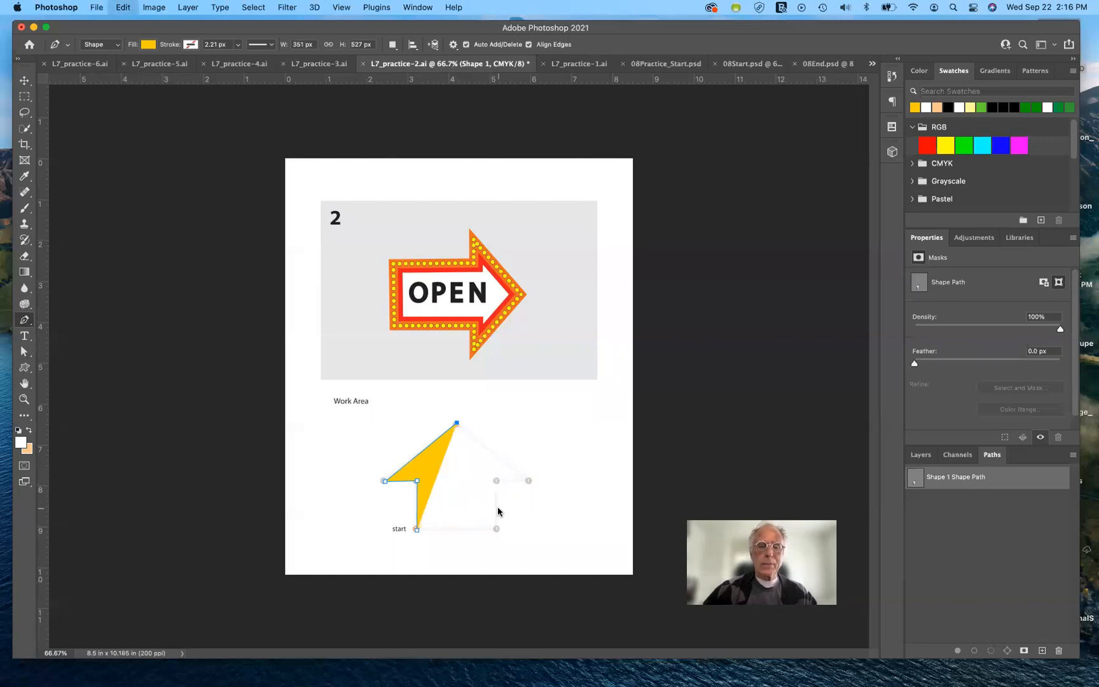
key(super+z)
key(super+z)
key(super+z)
key(super+z)
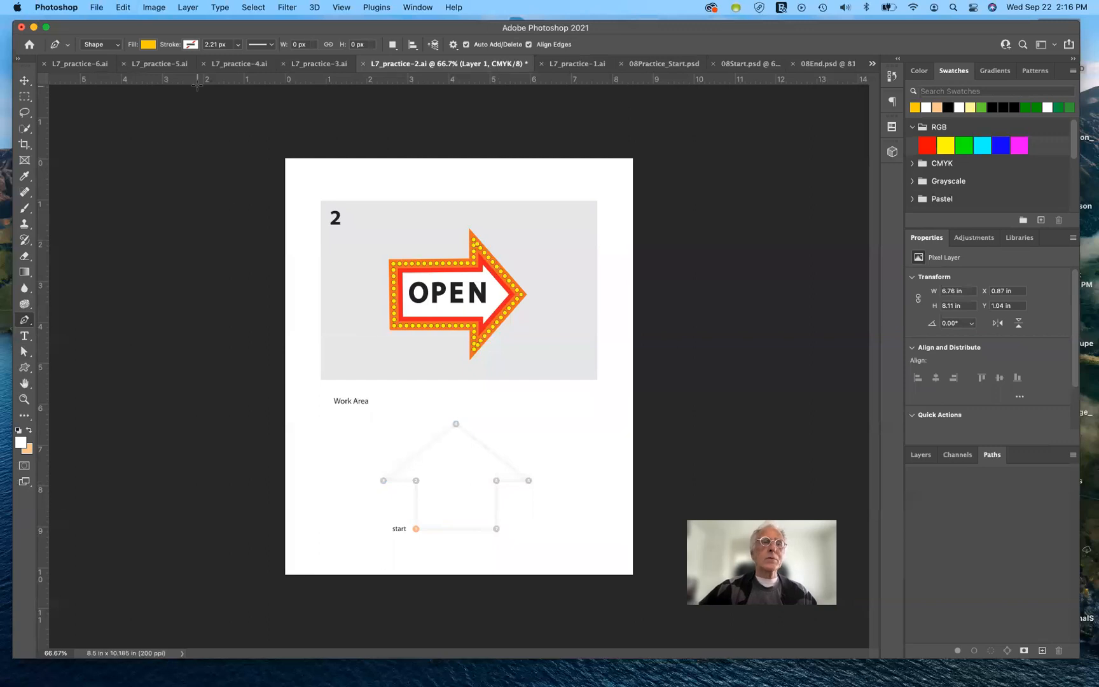
- Set the Pen tool's shape fill to none and its stroke to a recently used dark green
click(148, 45)
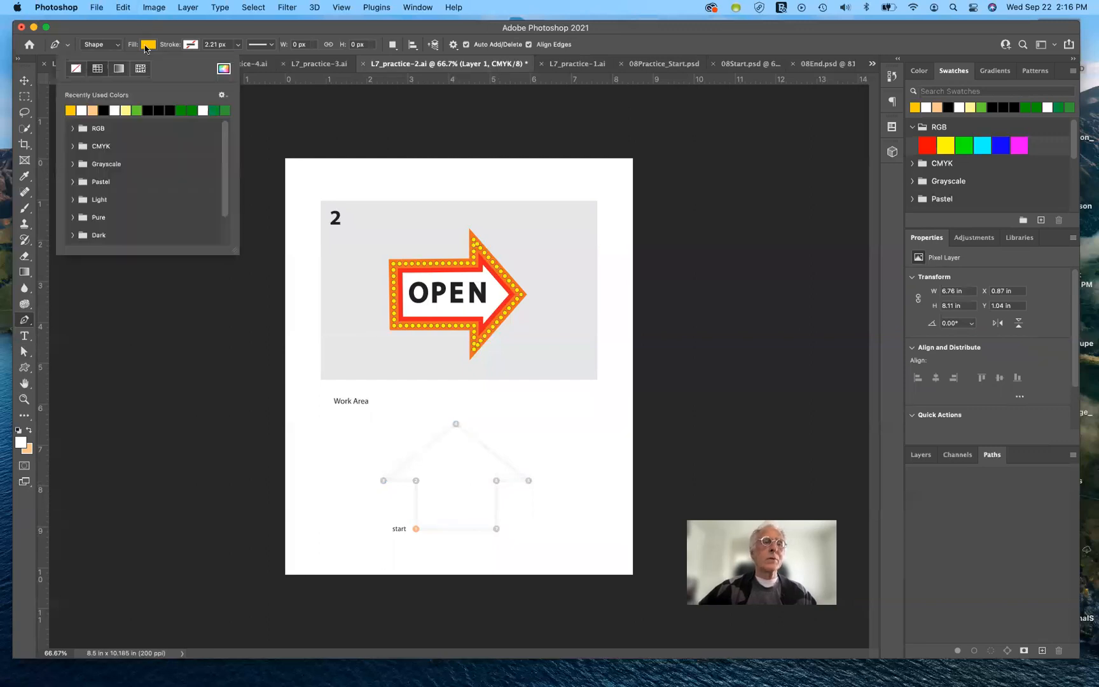
click(76, 68)
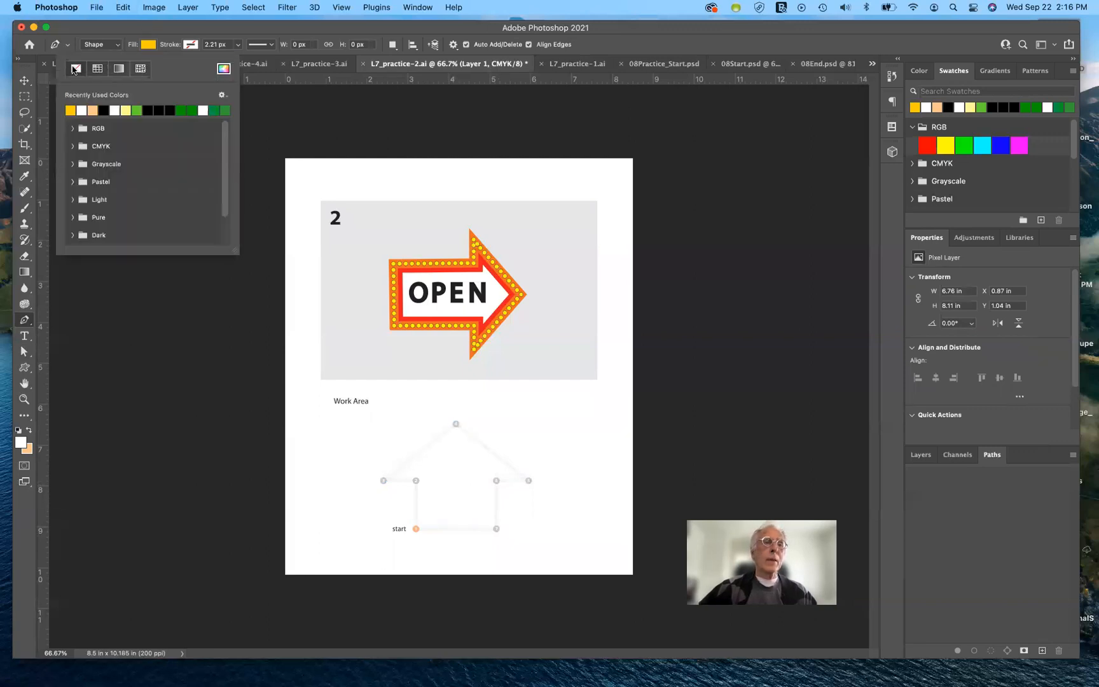
click(189, 45)
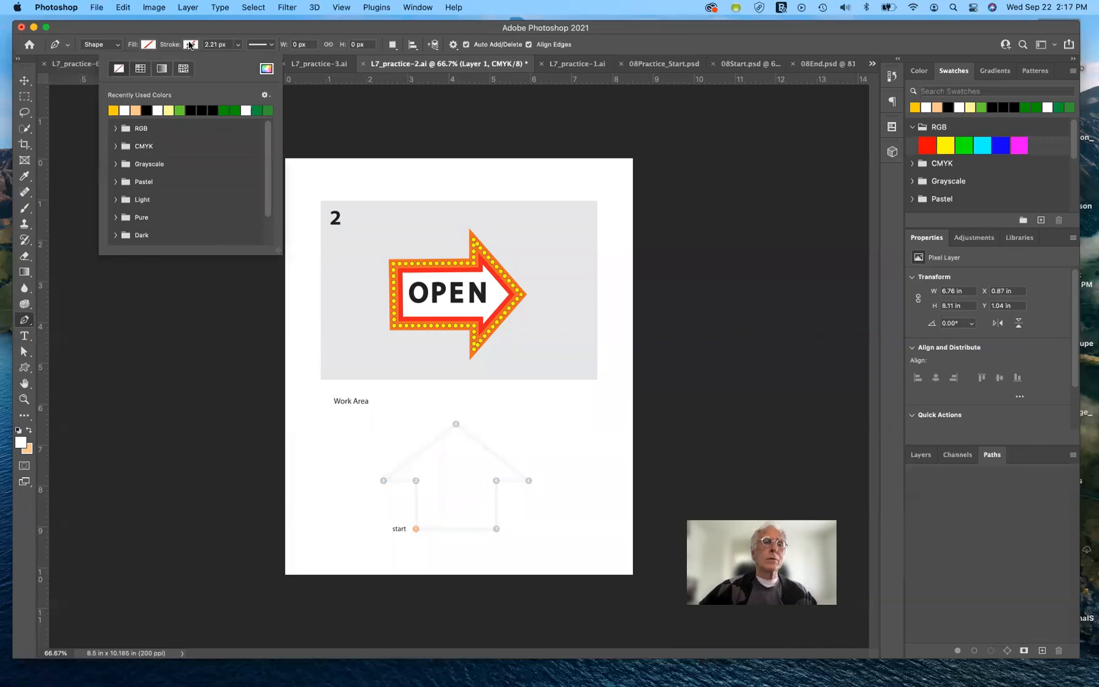
click(190, 46)
click(189, 45)
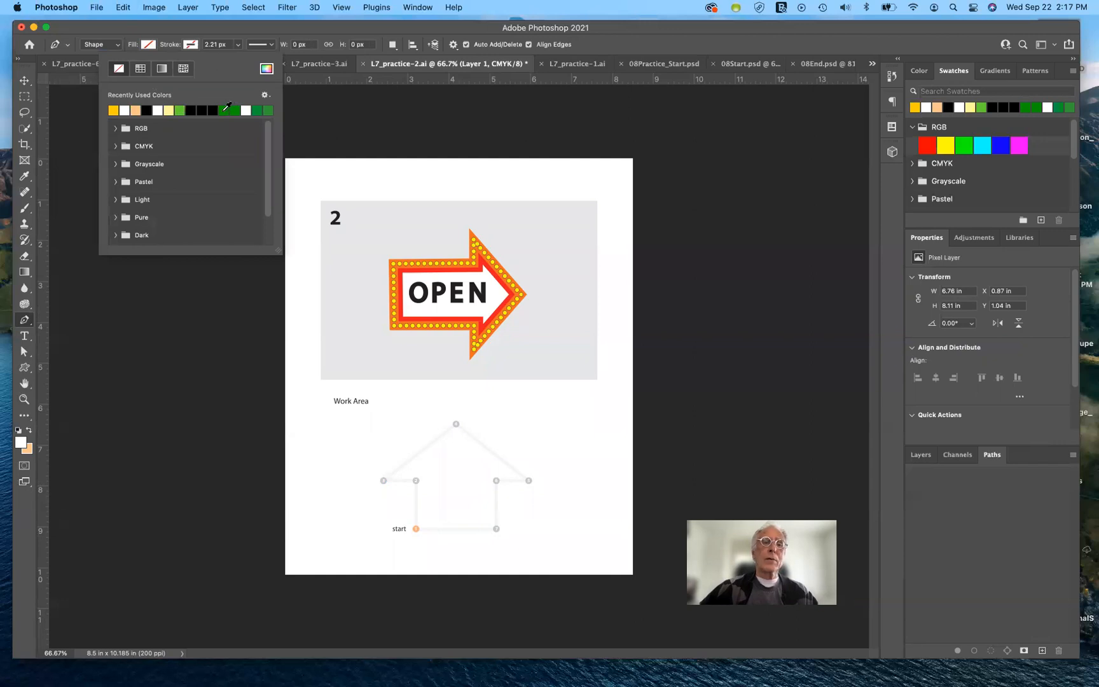
click(225, 109)
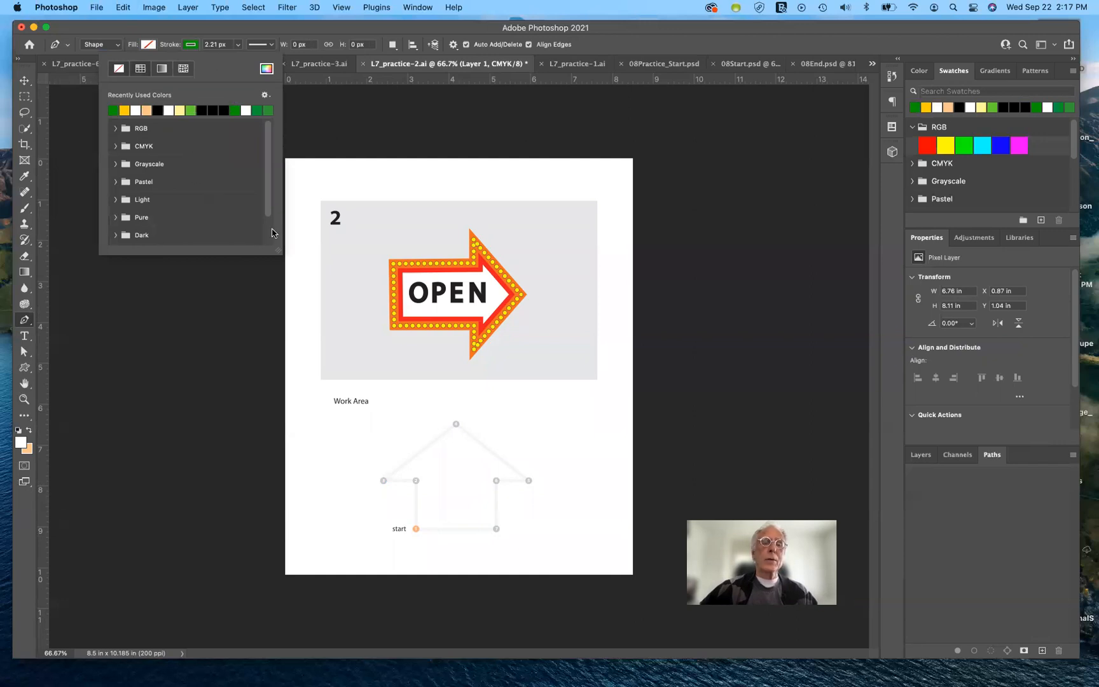
- Trace the arrow template through points 1 to 7 as a closed straight-sided shape, and deselect it with the Path Selection tool
click(416, 528)
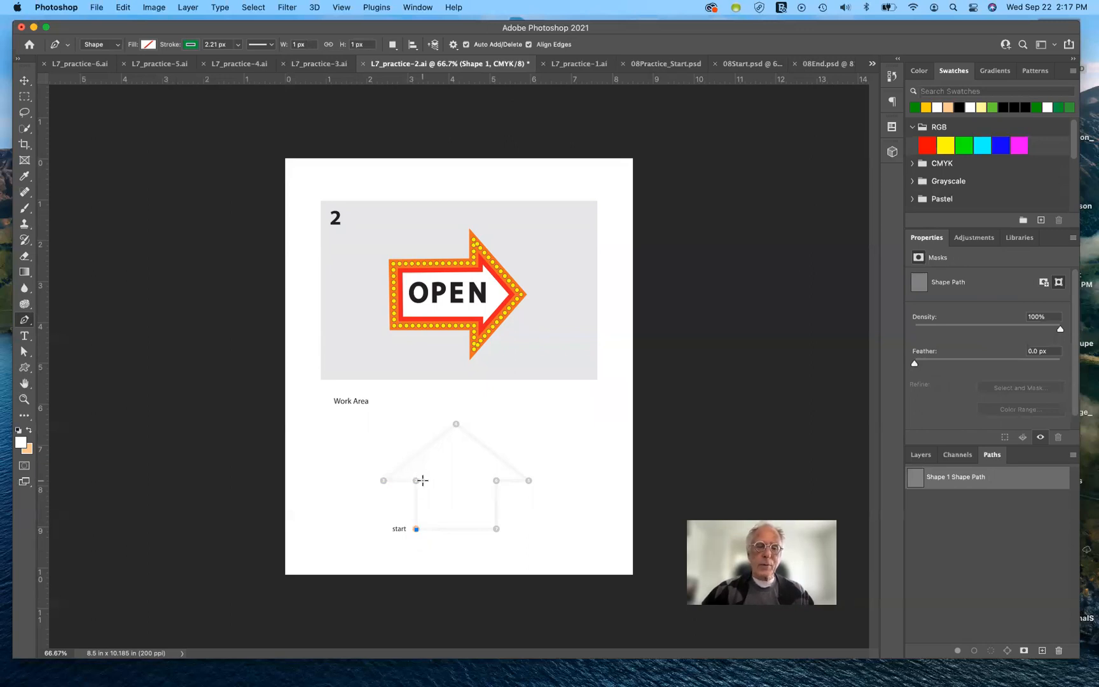
click(416, 481)
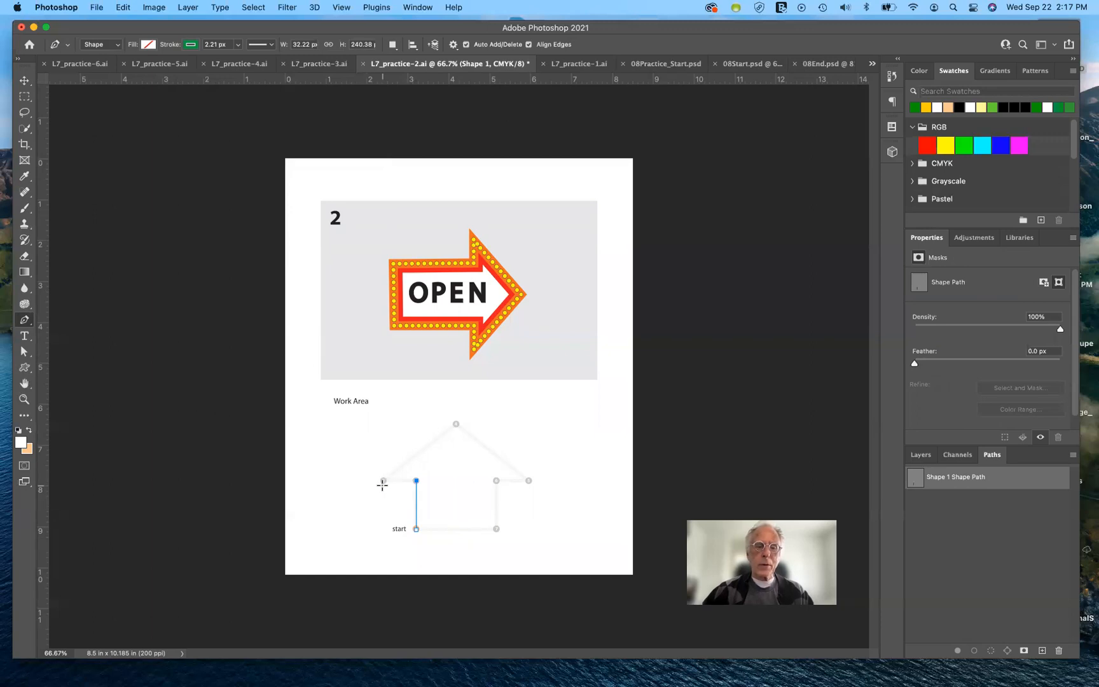
click(382, 483)
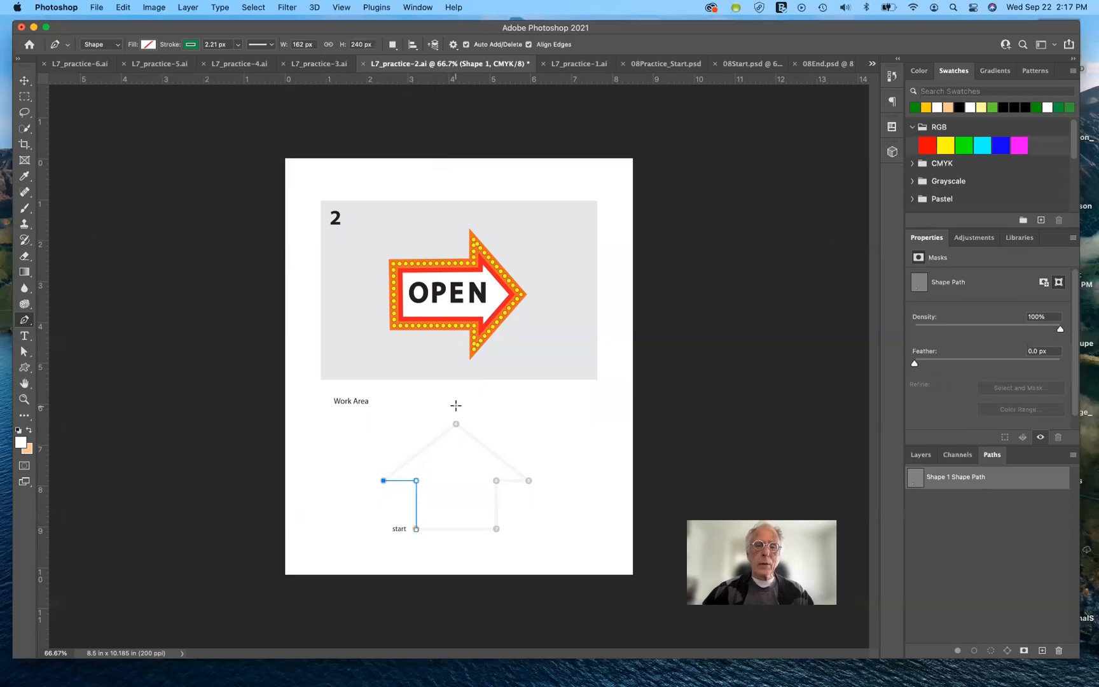
click(455, 409)
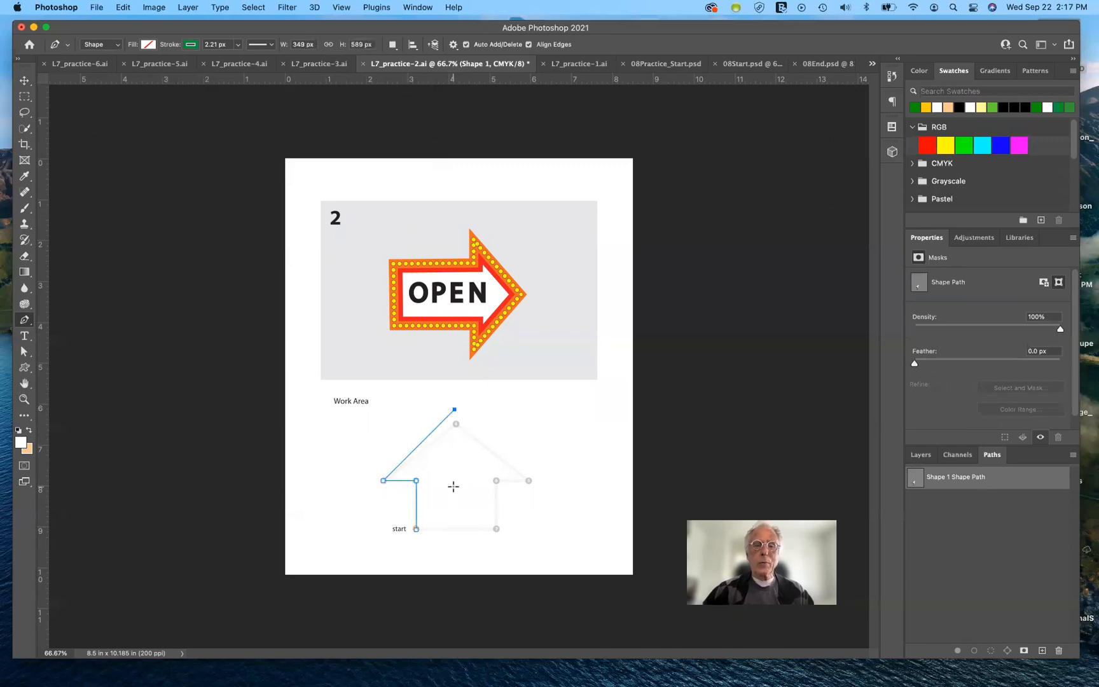
key(super+z)
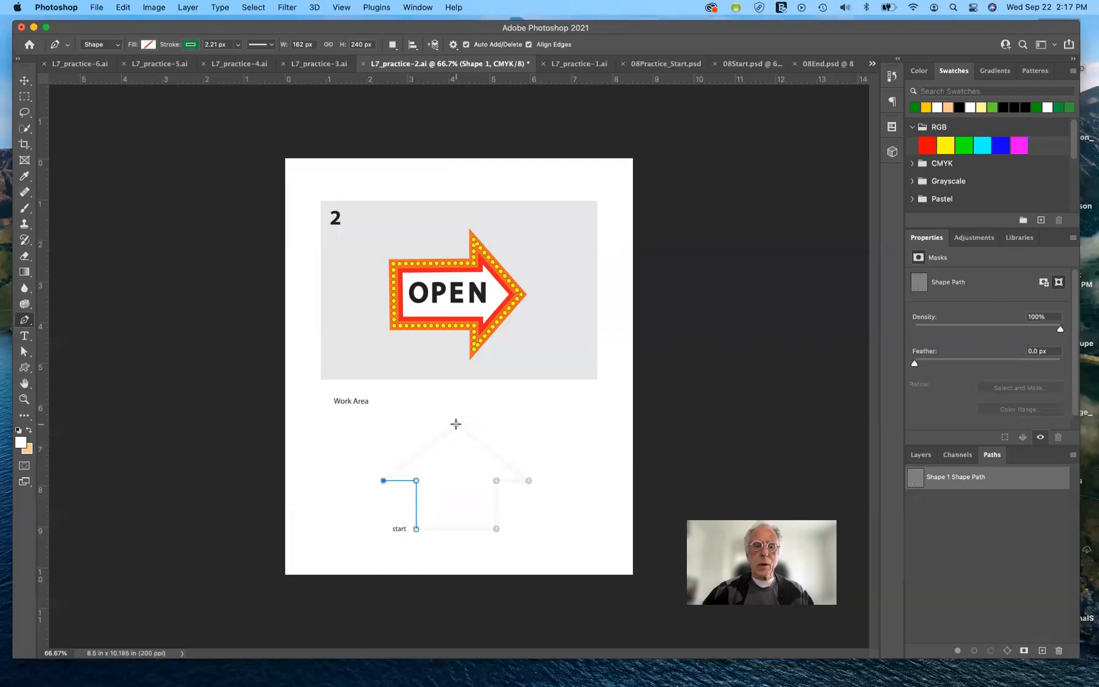
click(455, 423)
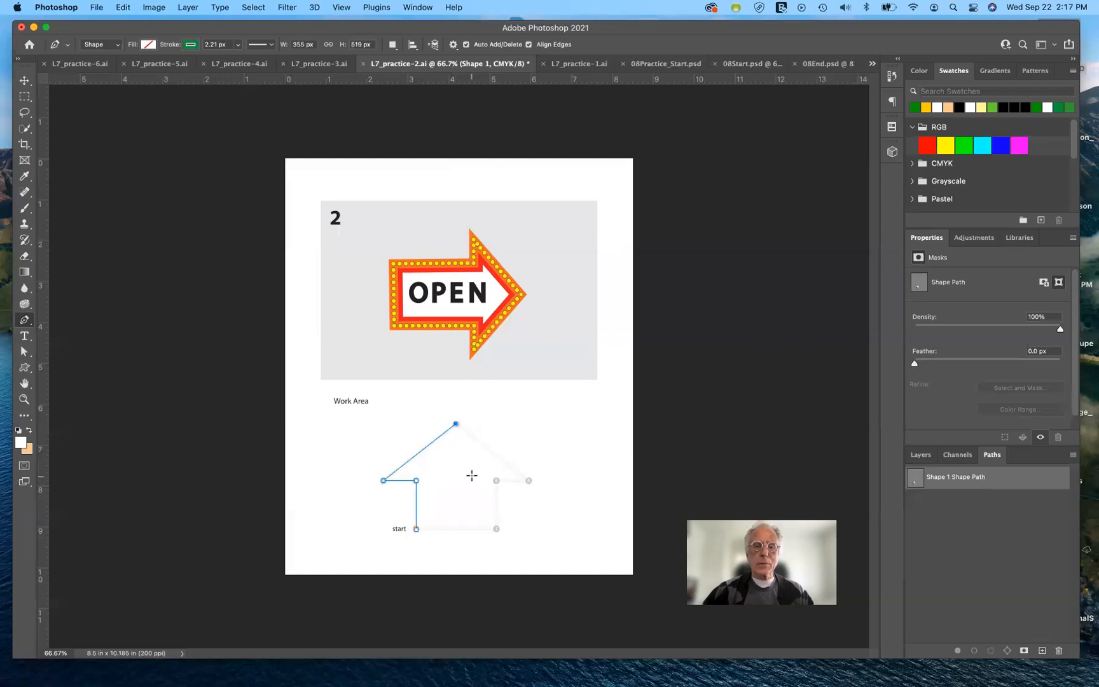
click(528, 481)
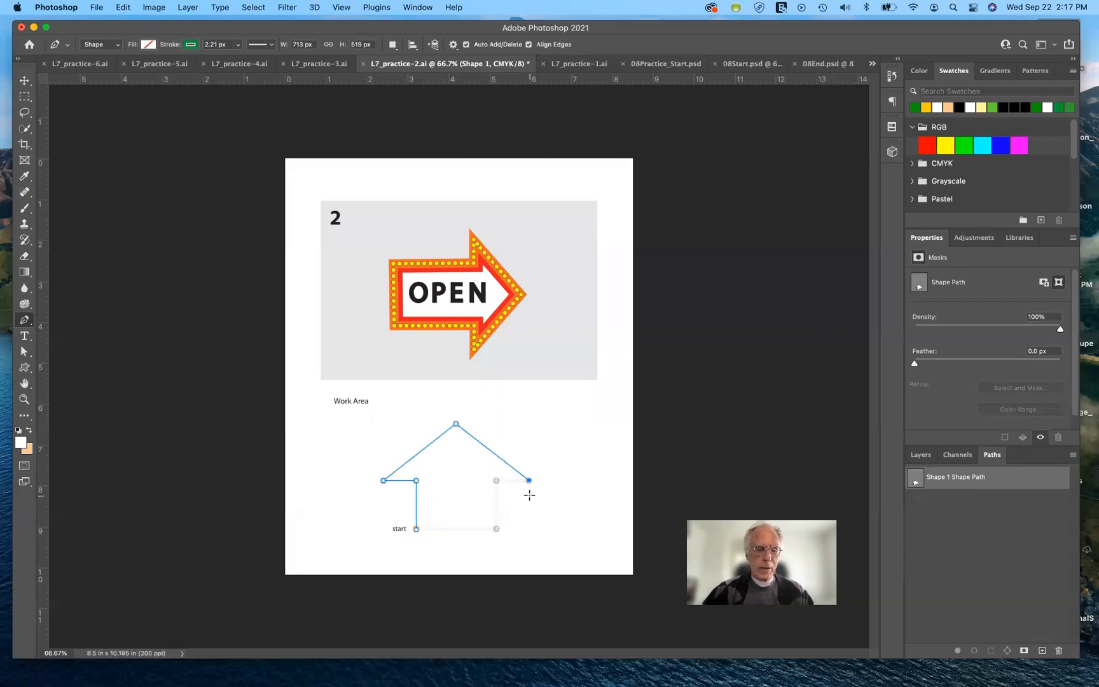
click(496, 480)
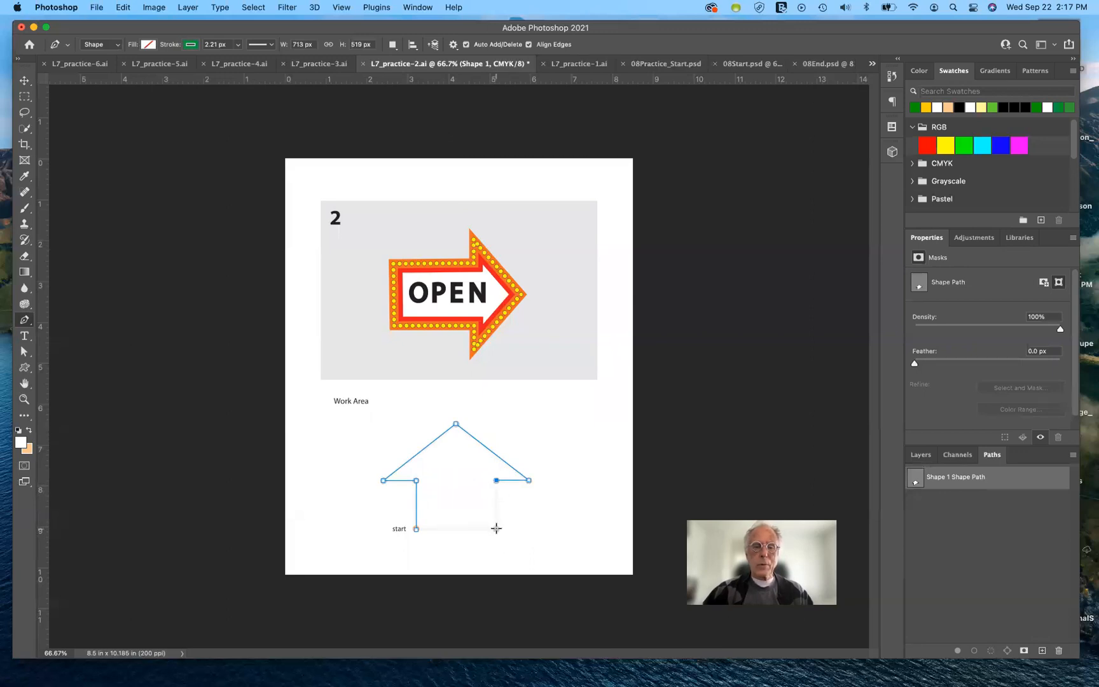
click(496, 528)
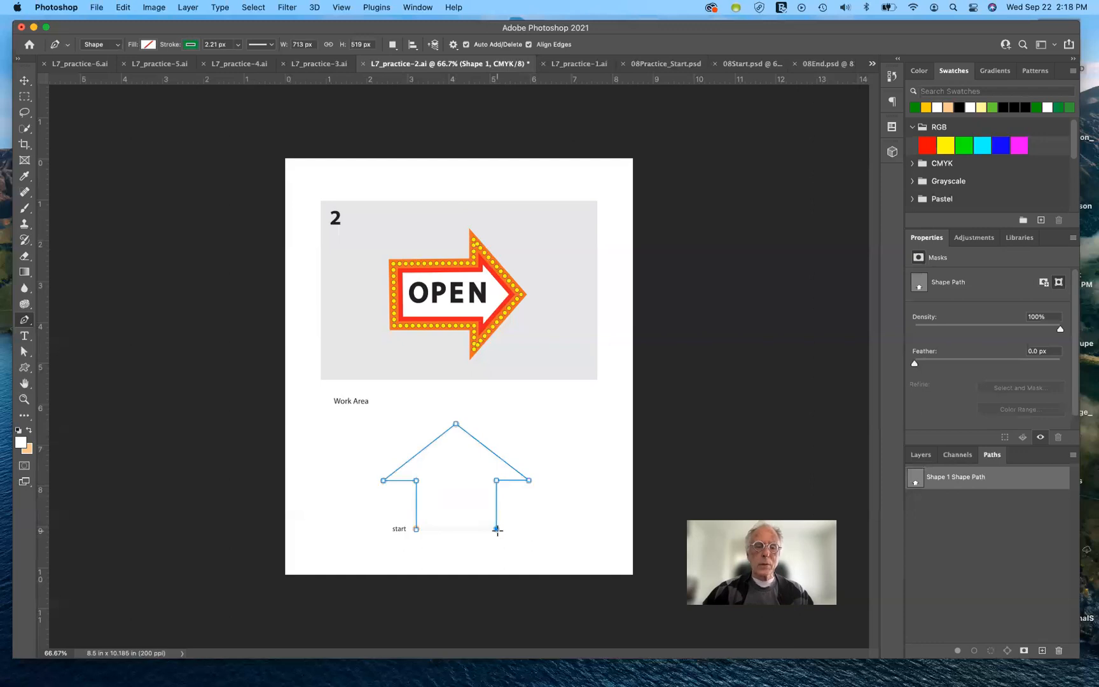
click(416, 529)
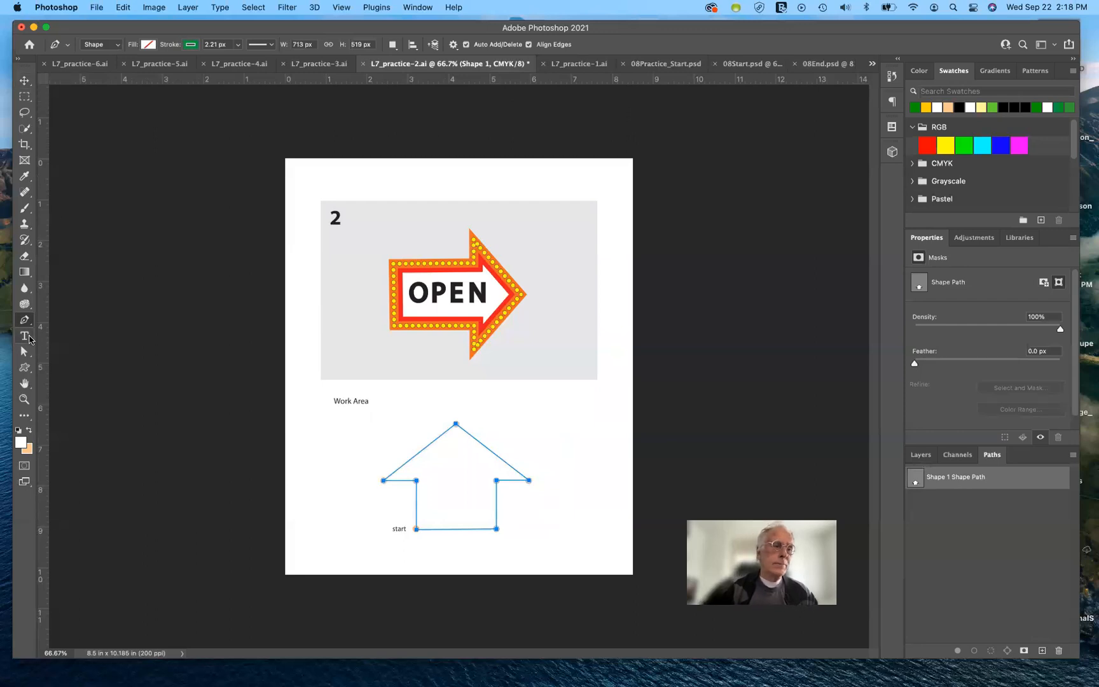
drag(26, 351, 51, 352)
click(552, 522)
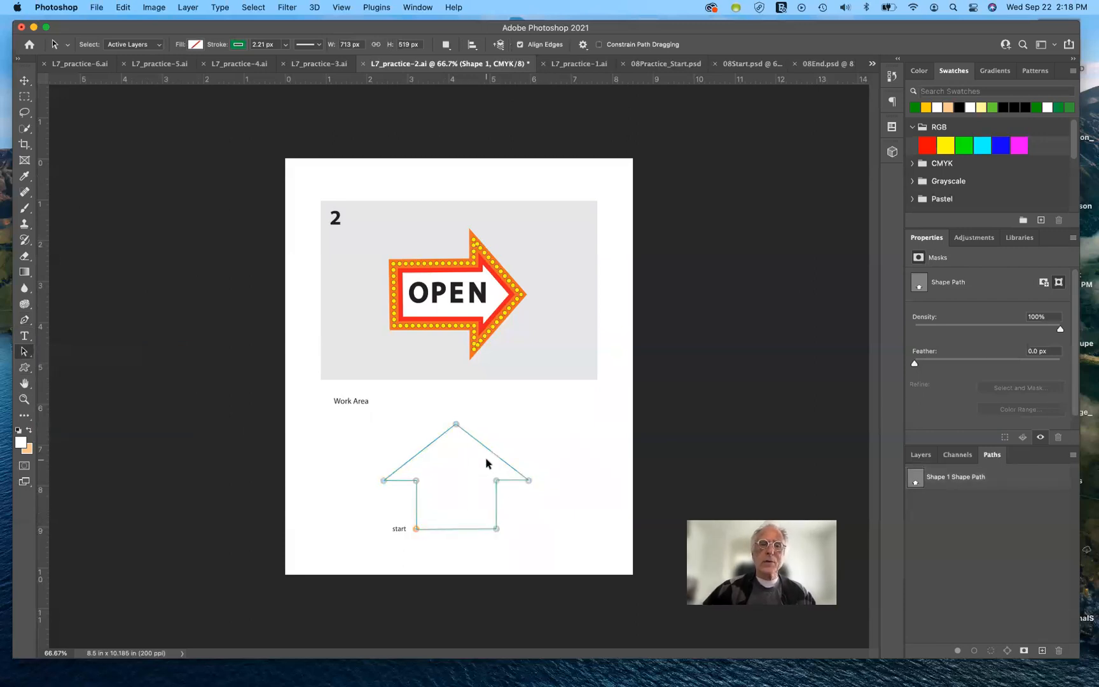
- Save the arrow's shape path as "Shape 1 Shape Path copy", and delete that copy
double_click(954, 477)
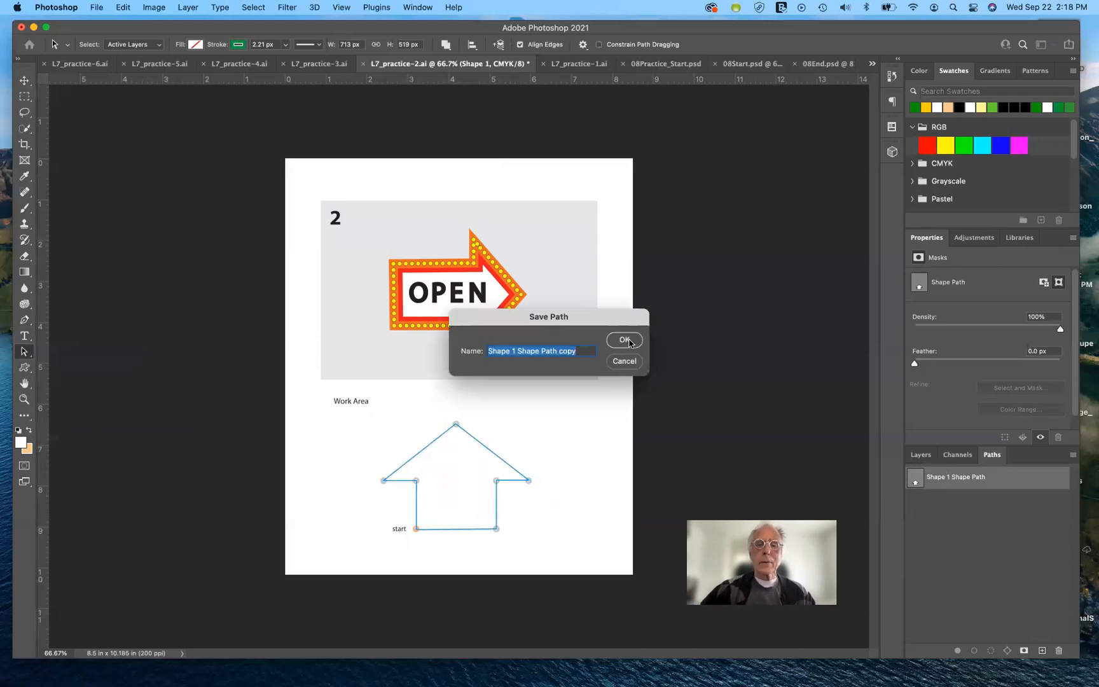
click(624, 340)
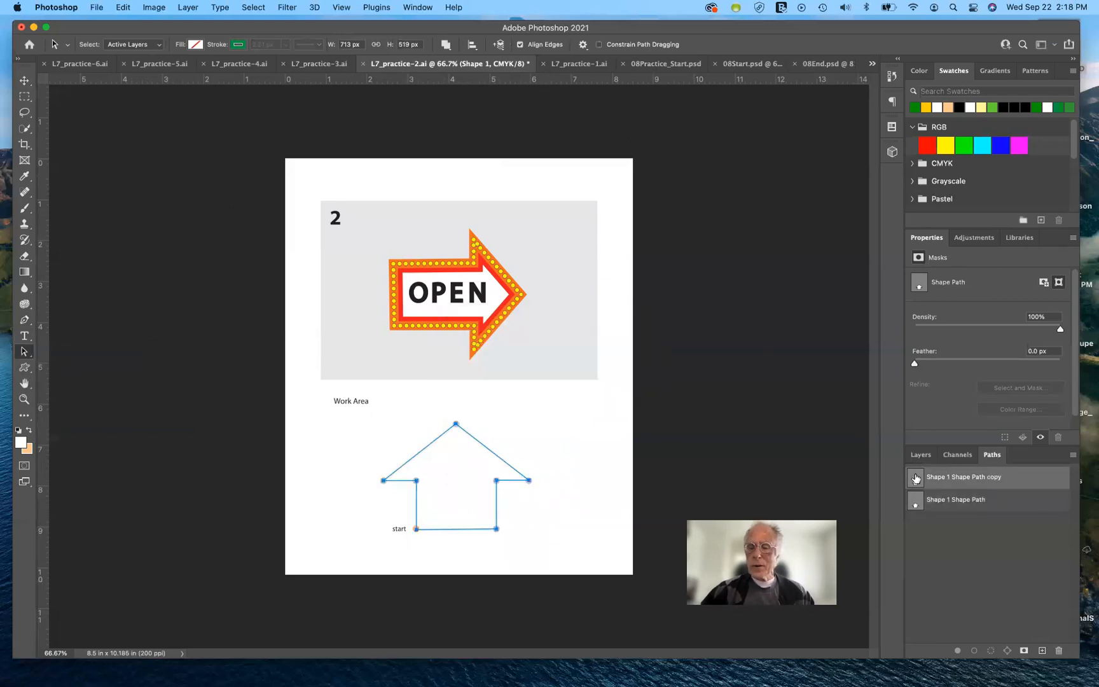
drag(1036, 511, 1059, 650)
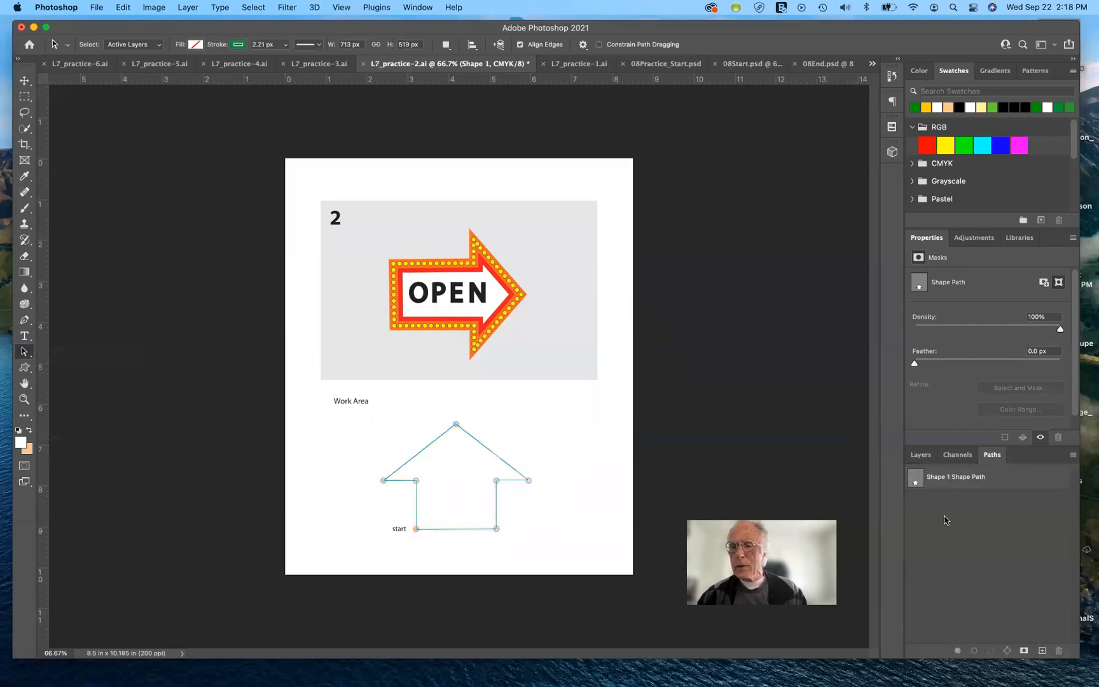
click(933, 480)
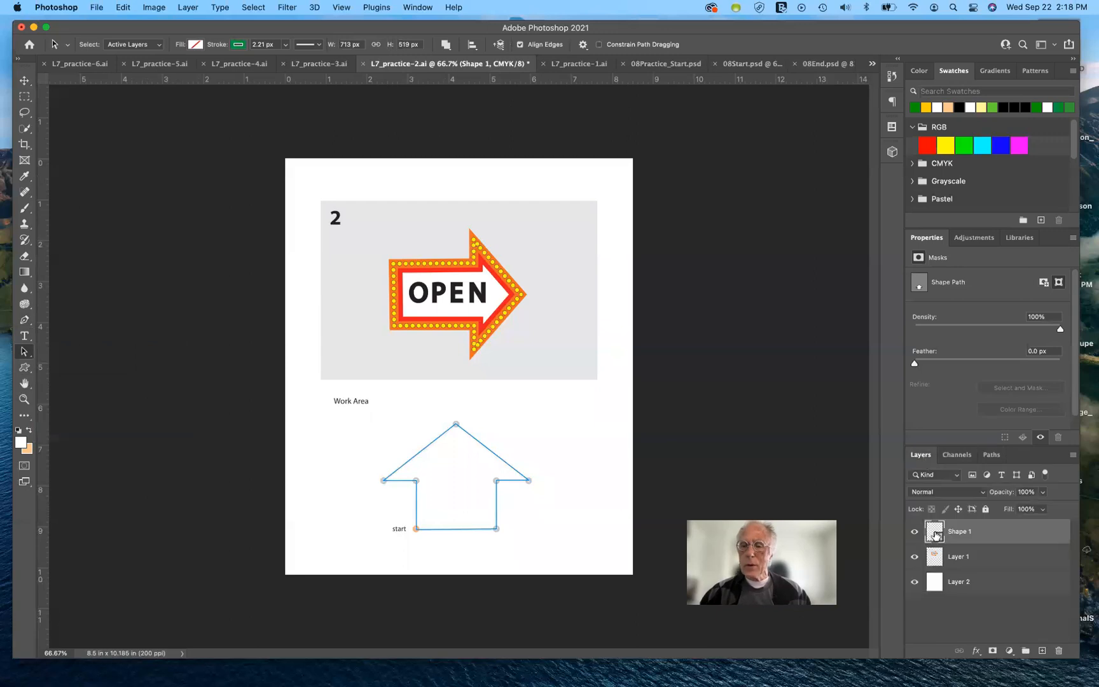
double_click(934, 533)
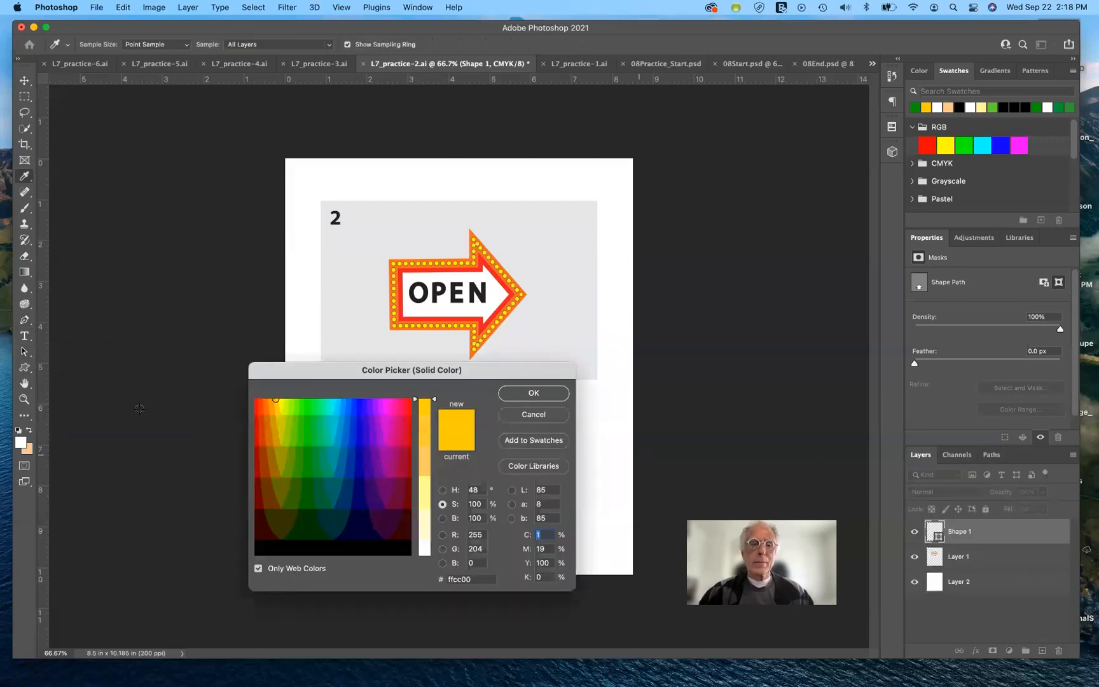
click(534, 415)
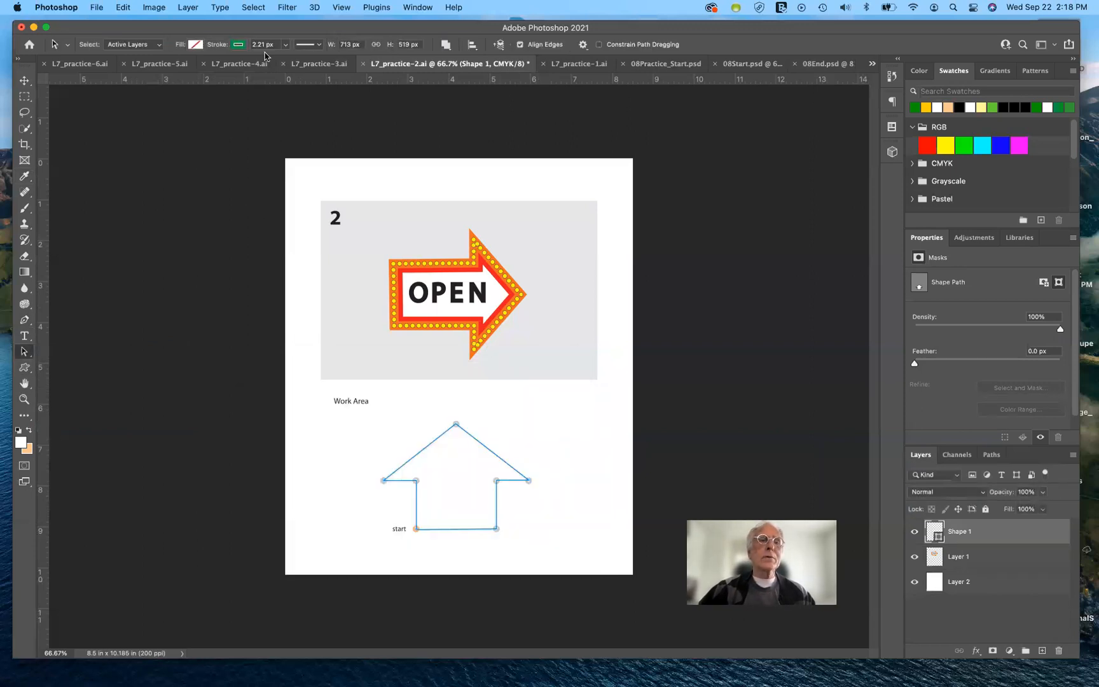
- Set the arrow shape's stroke width to about 32.46 px, and set its stroke colour to none
click(285, 45)
drag(287, 60, 296, 60)
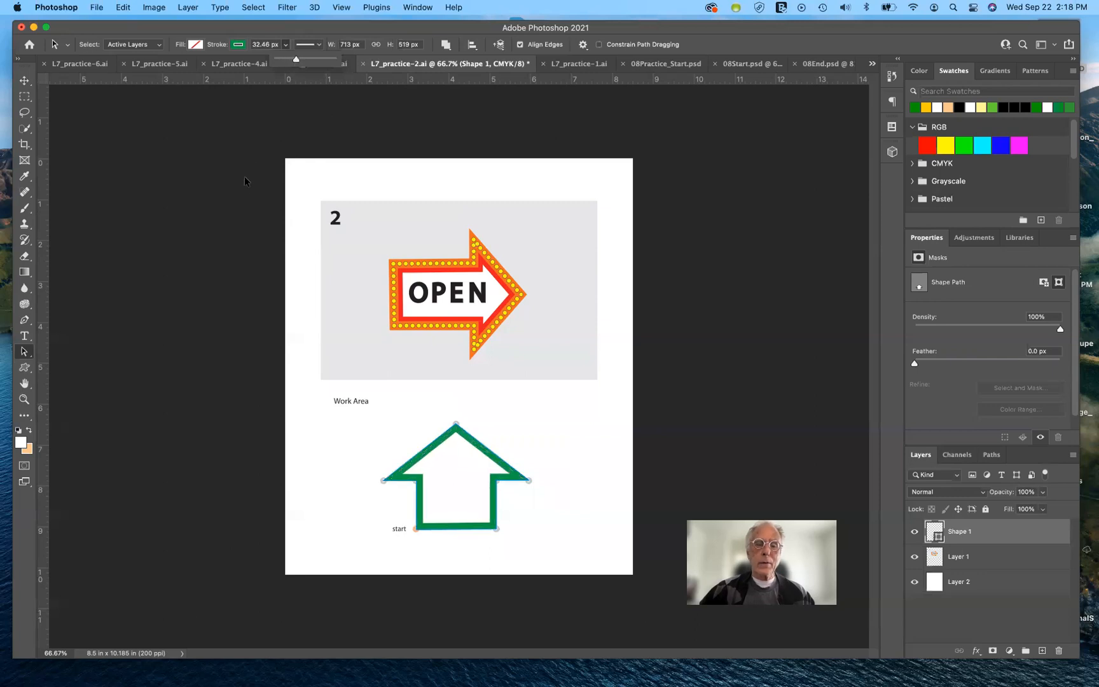
click(238, 45)
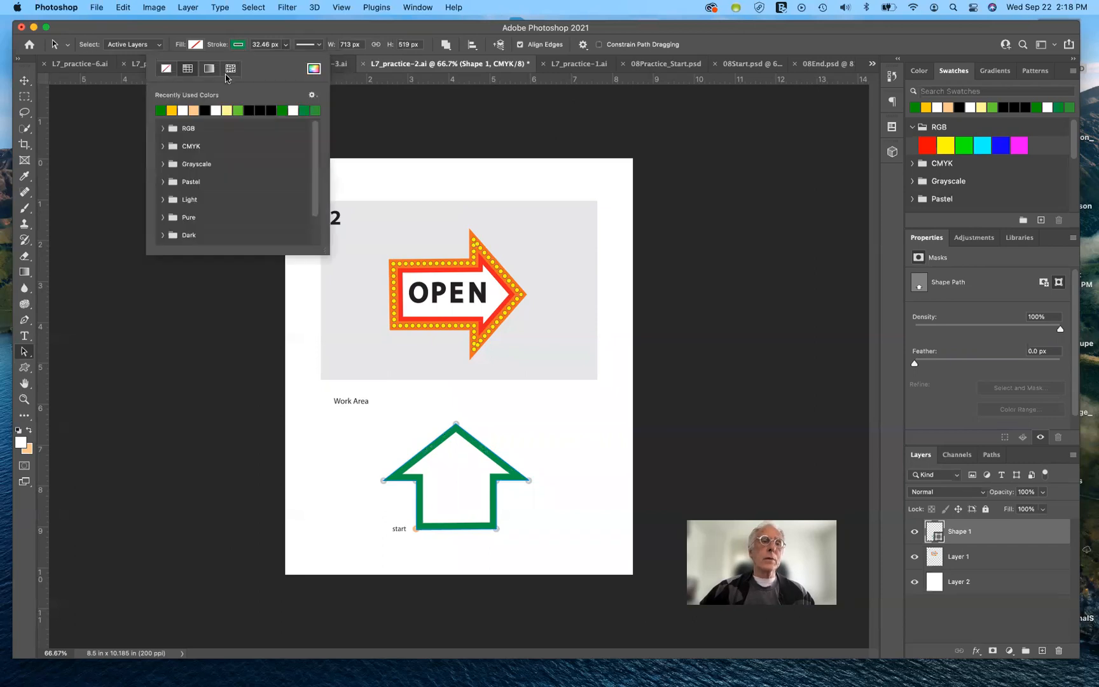
click(166, 68)
- Fill the arrow shape with the recently used golden yellow
click(195, 45)
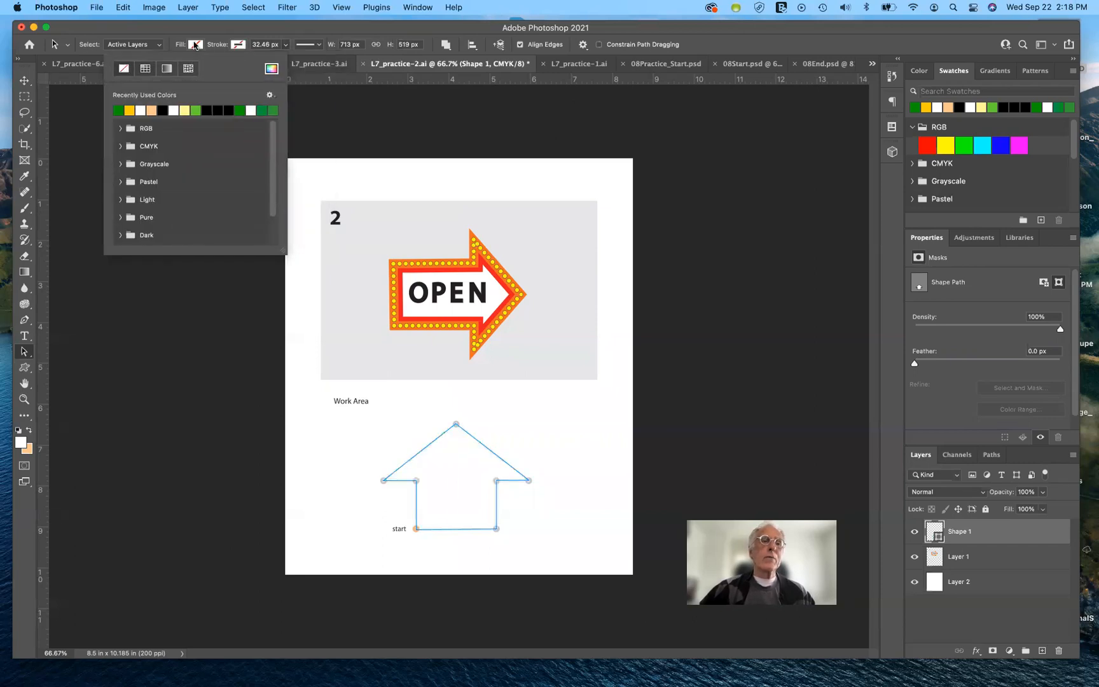
click(131, 111)
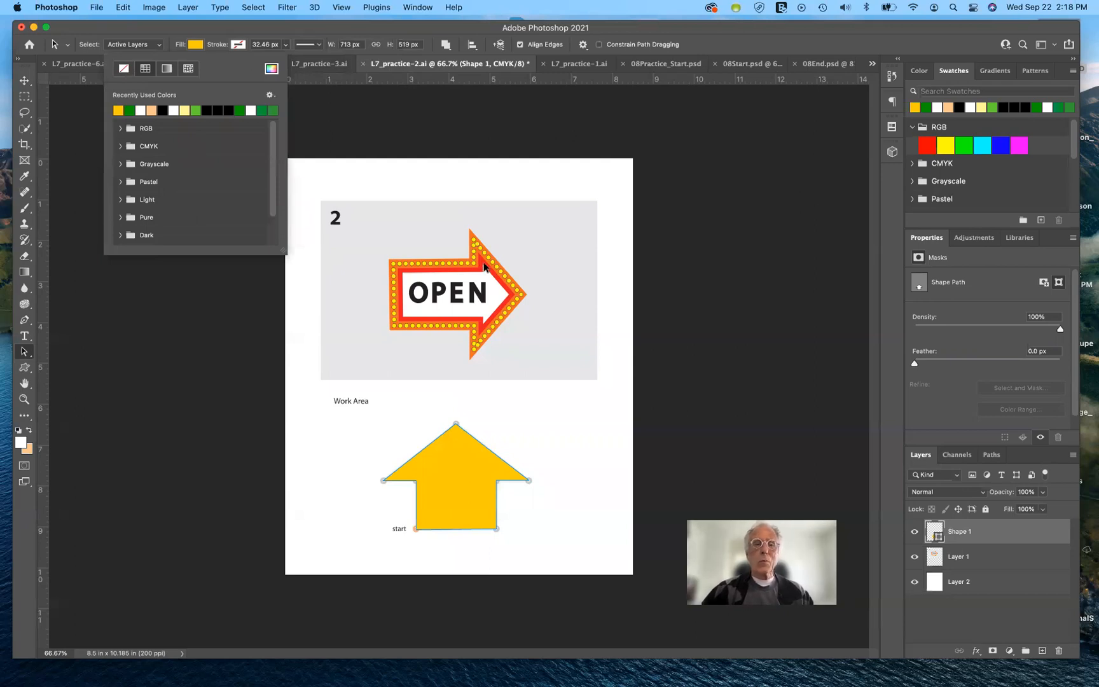
click(303, 31)
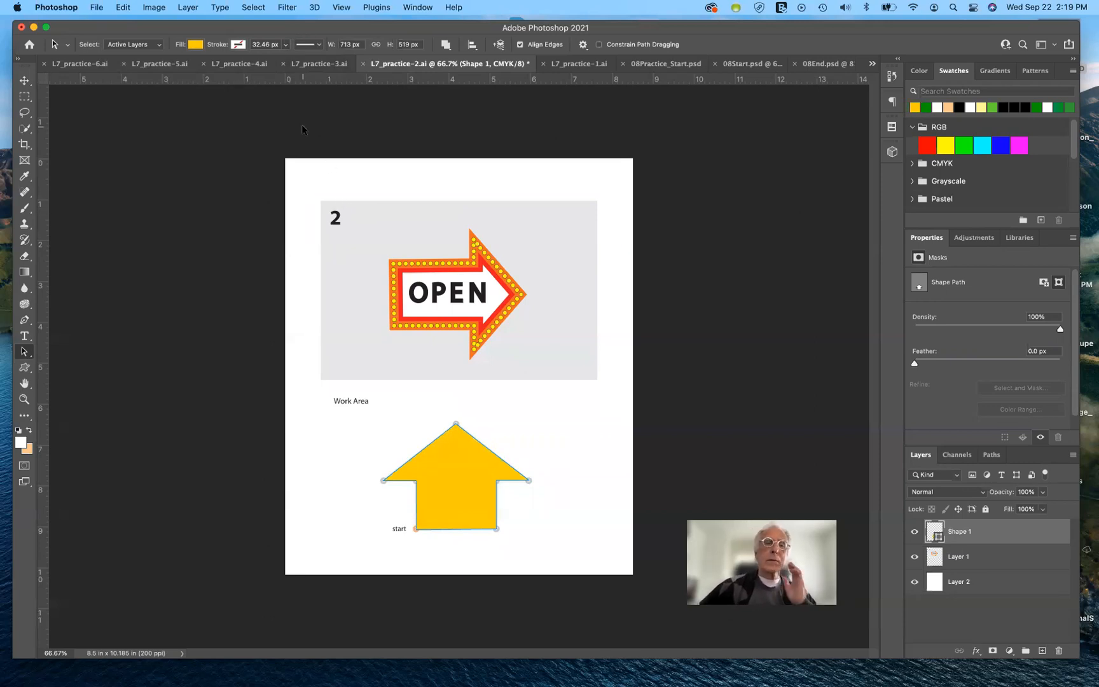
- Switch to the L7_practice-3.ai document with the curve templates
click(313, 66)
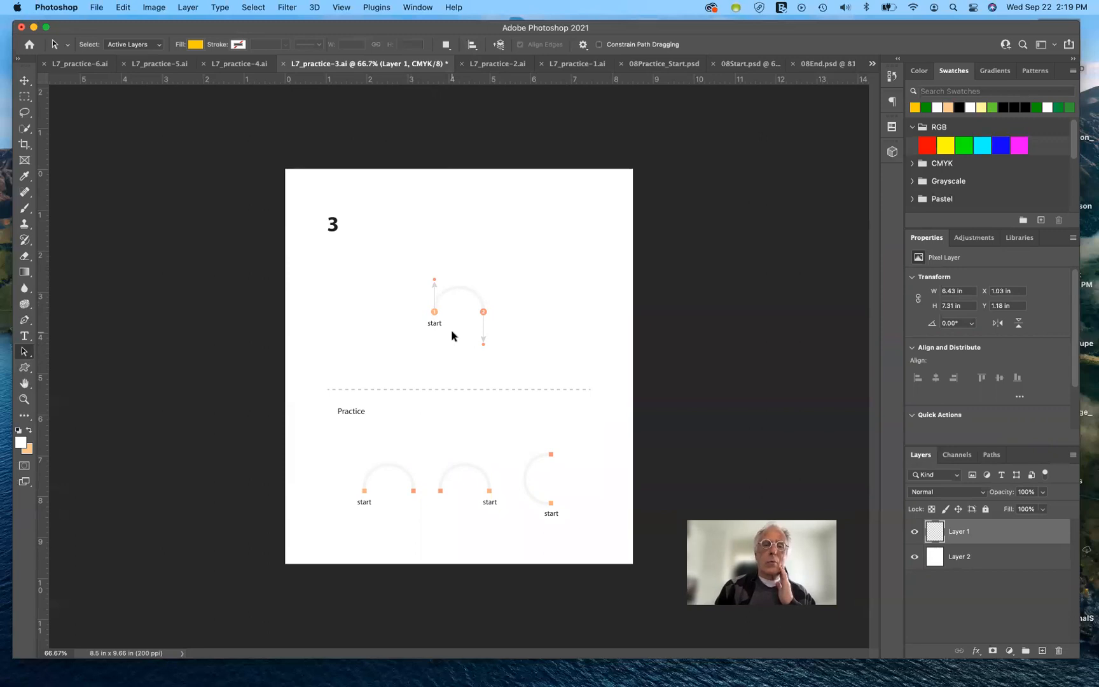
scroll(452, 336, up, 6)
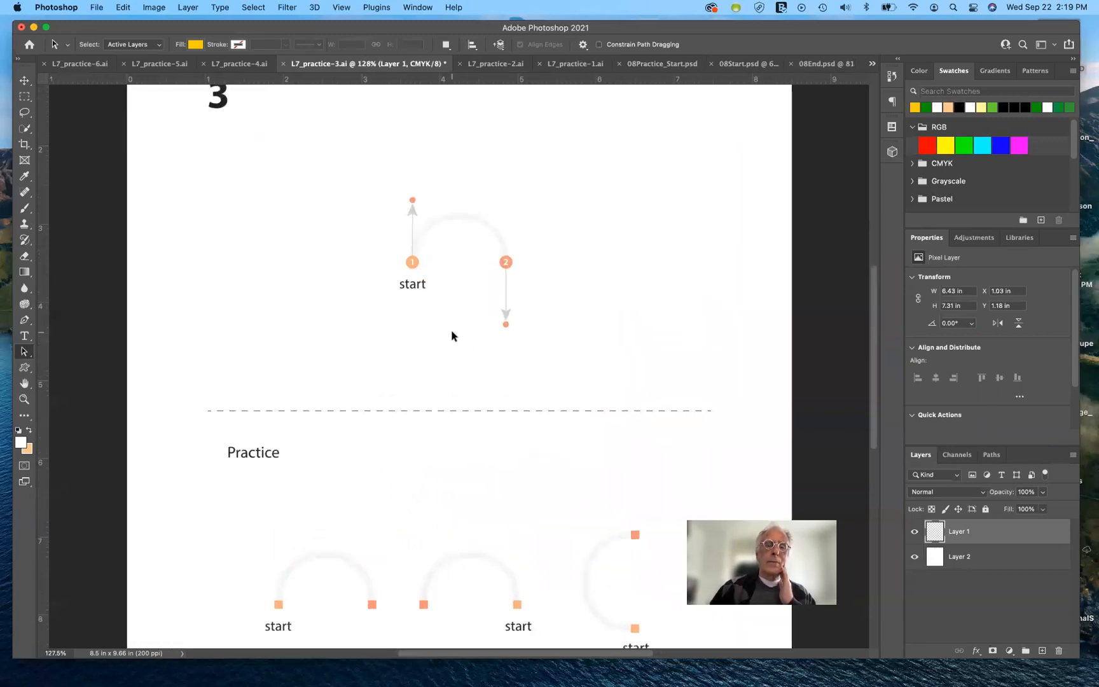
- Trace the example arc from point 1 to point 2 as a curved Pen shape, and delete its layer
click(25, 320)
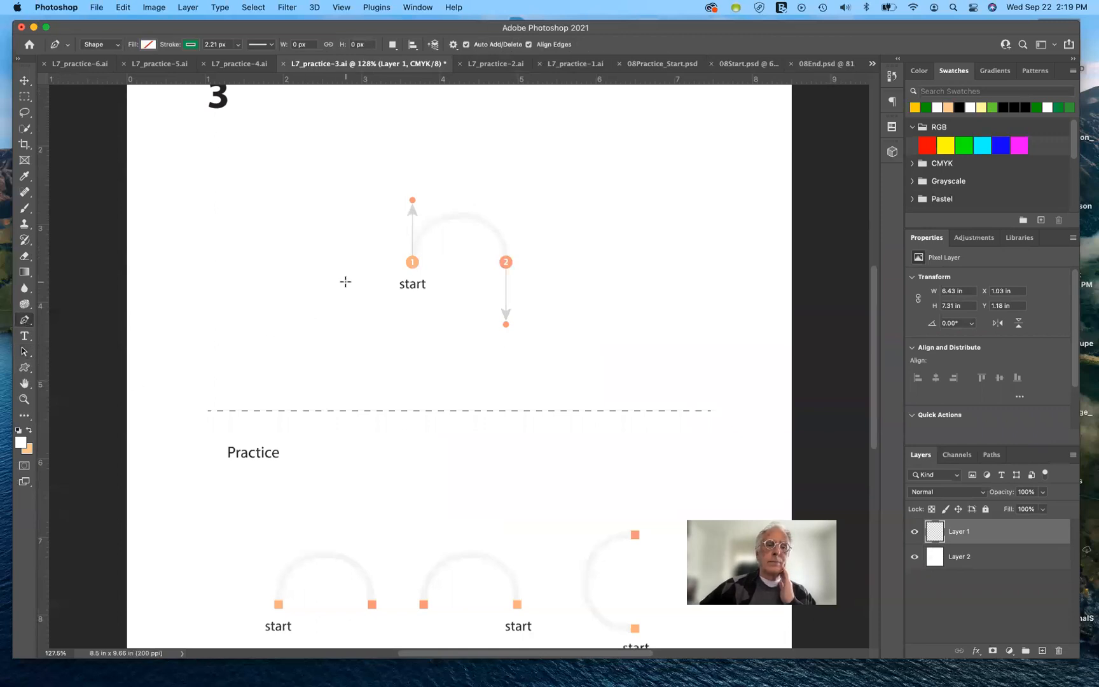
drag(413, 264, 412, 202)
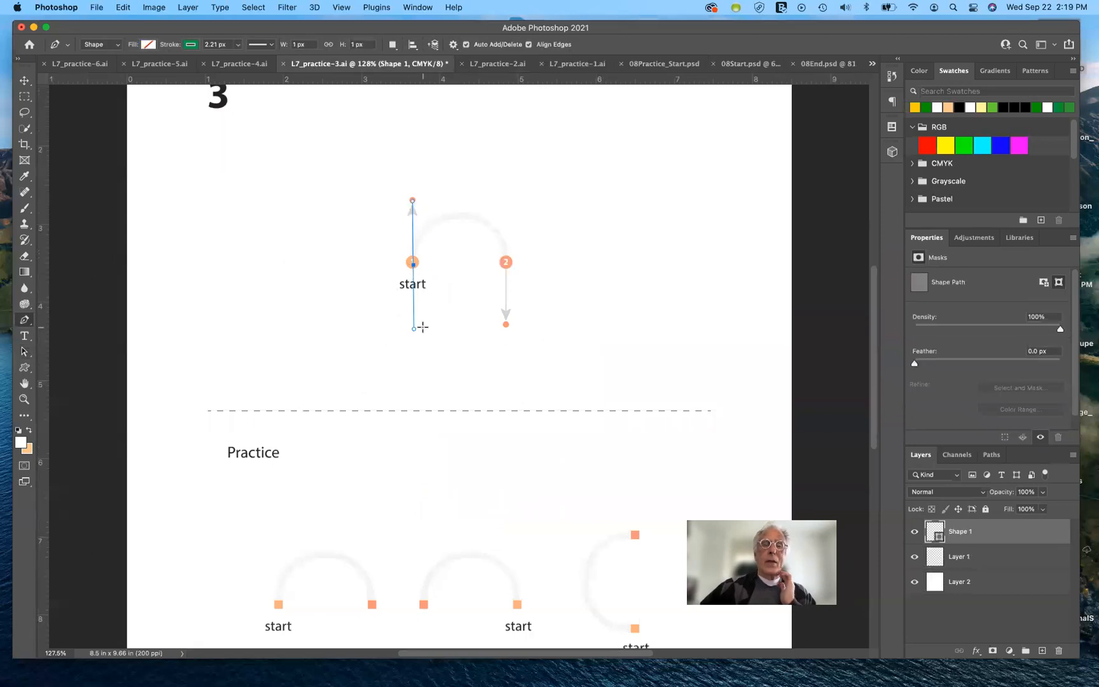
click(506, 262)
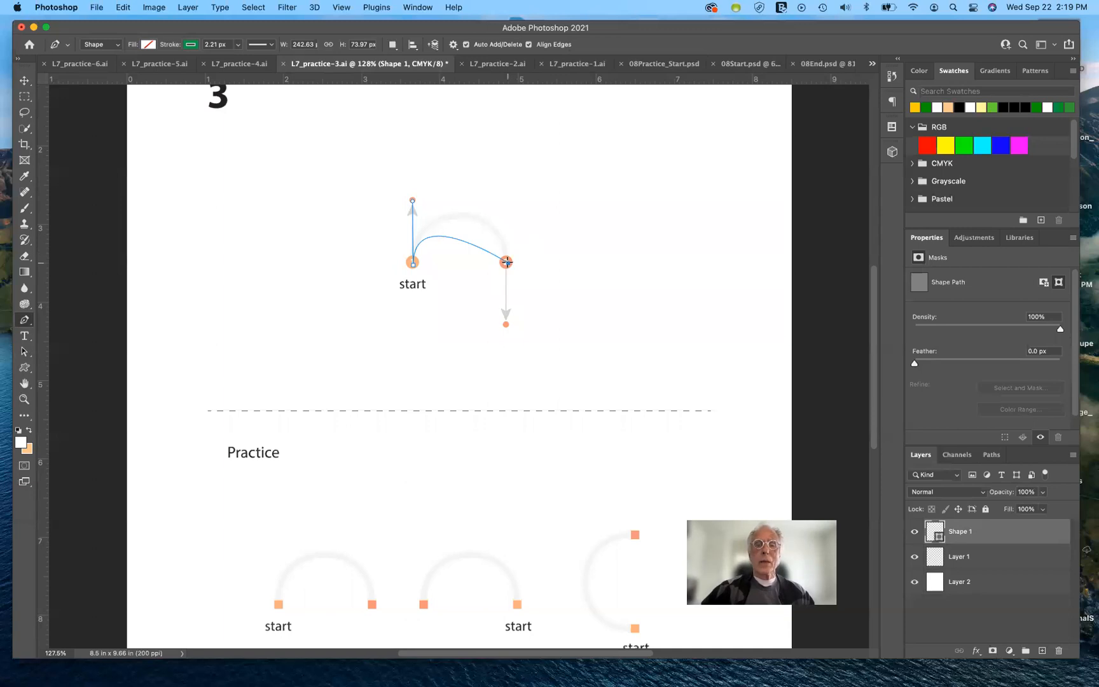
drag(506, 262, 507, 329)
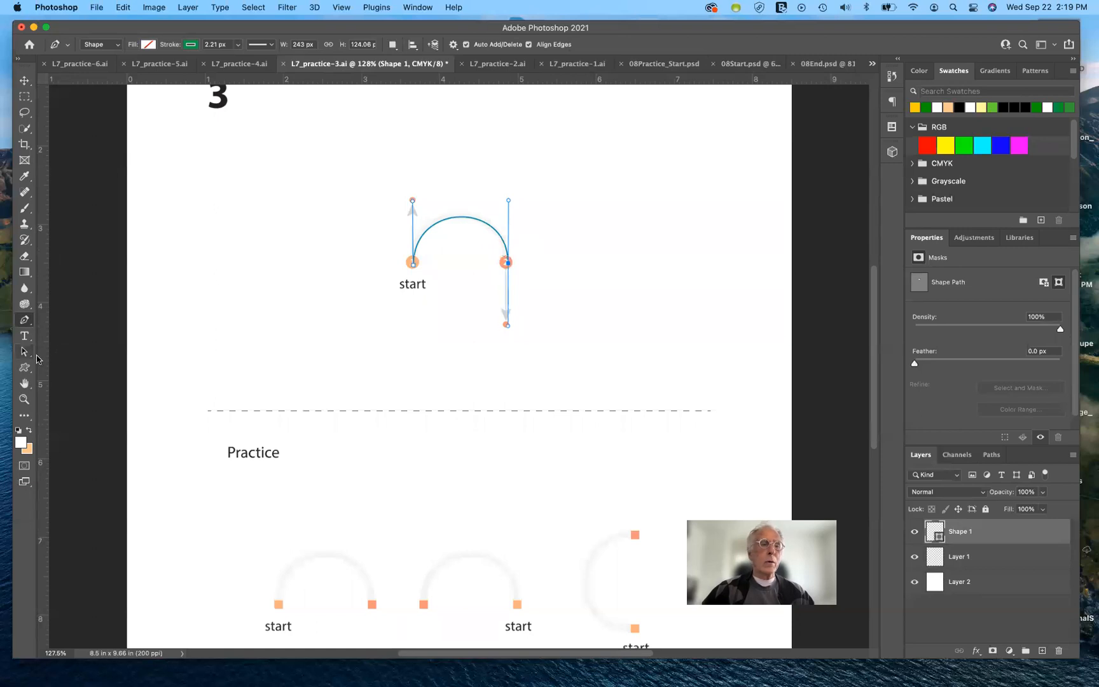
click(23, 353)
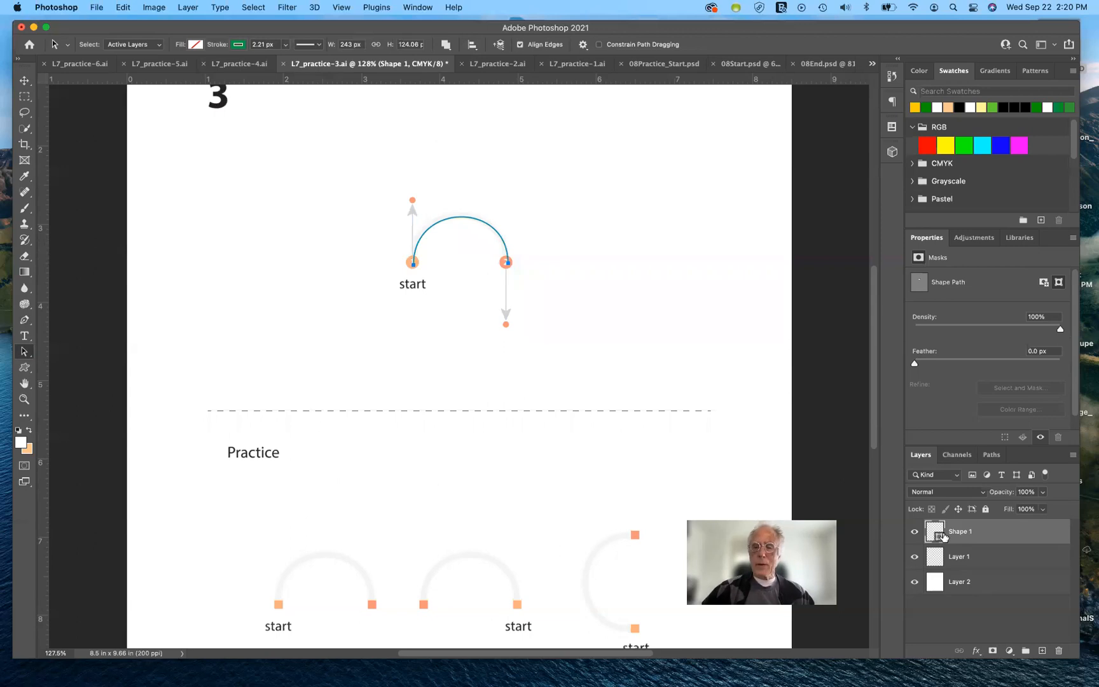
drag(950, 533, 1058, 653)
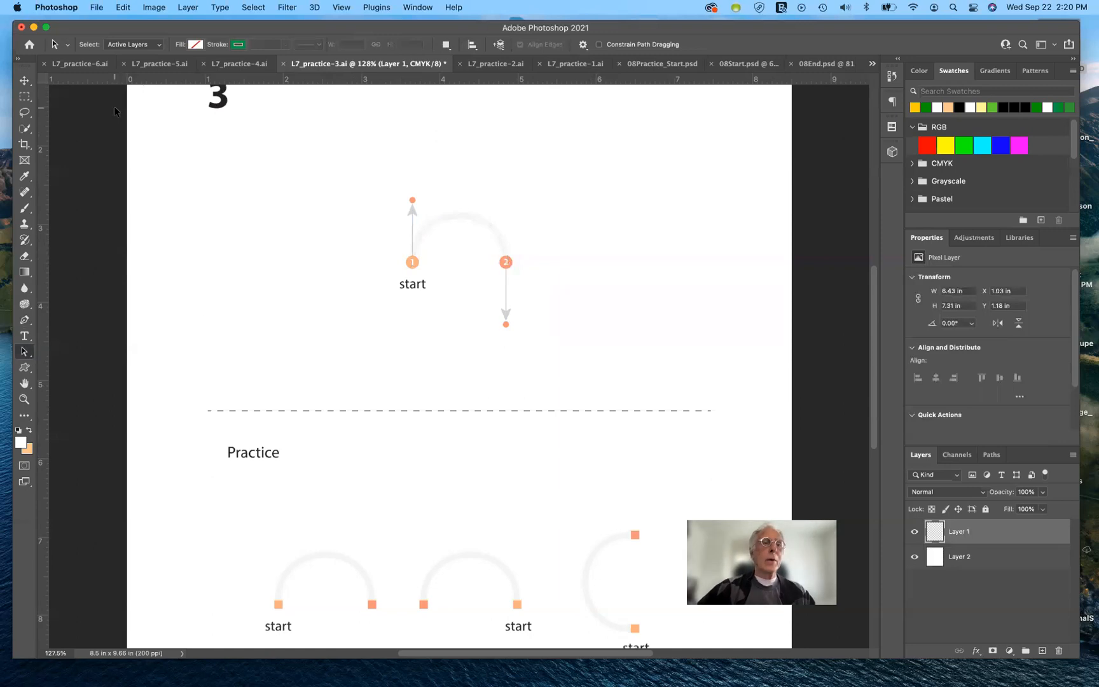
- Set the Pen tool to draw in Path mode
click(24, 321)
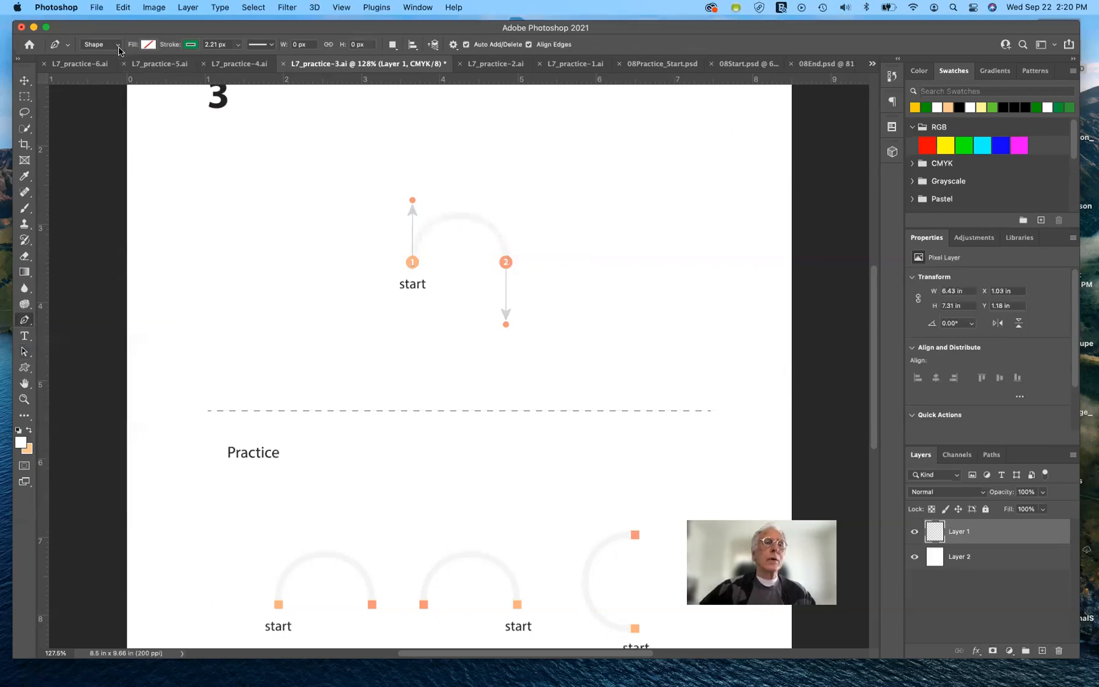
click(119, 50)
click(113, 57)
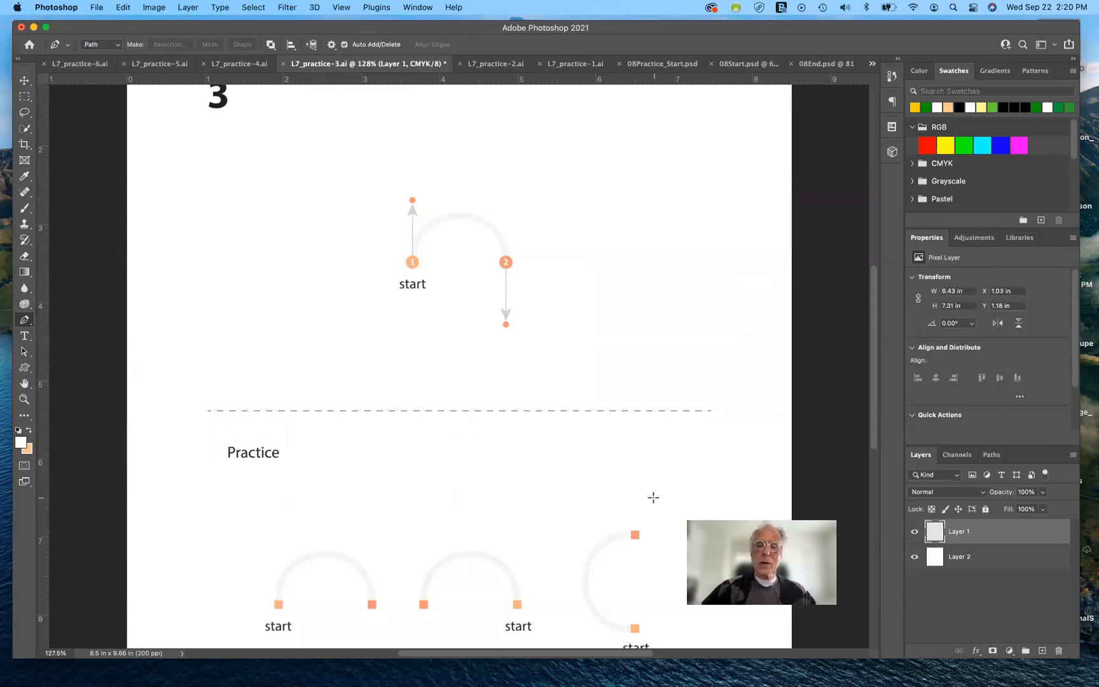
- Trace the first practice arc as a curved path from its start marker to its other end
scroll(631, 521, down, 5)
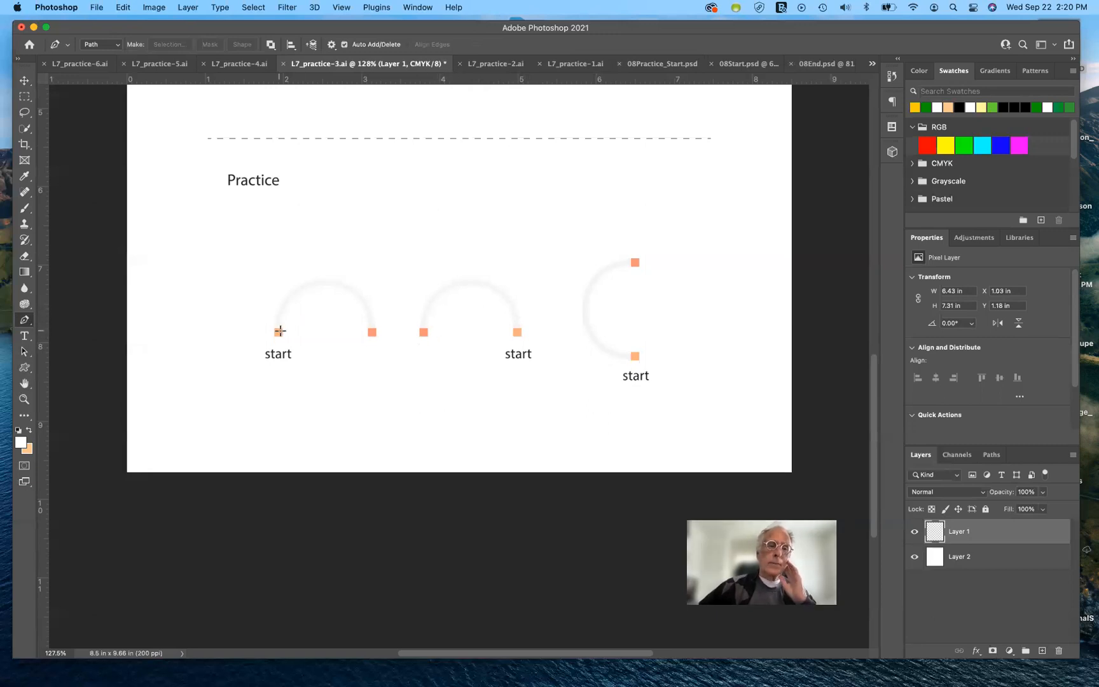
drag(278, 332, 280, 276)
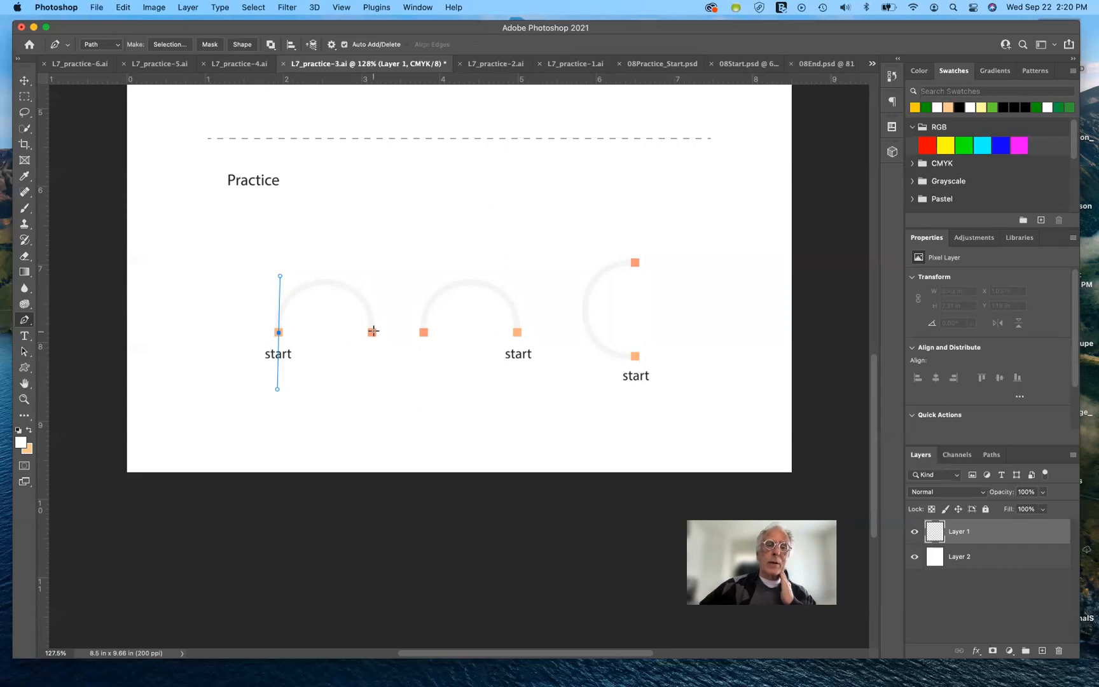
drag(372, 331, 372, 398)
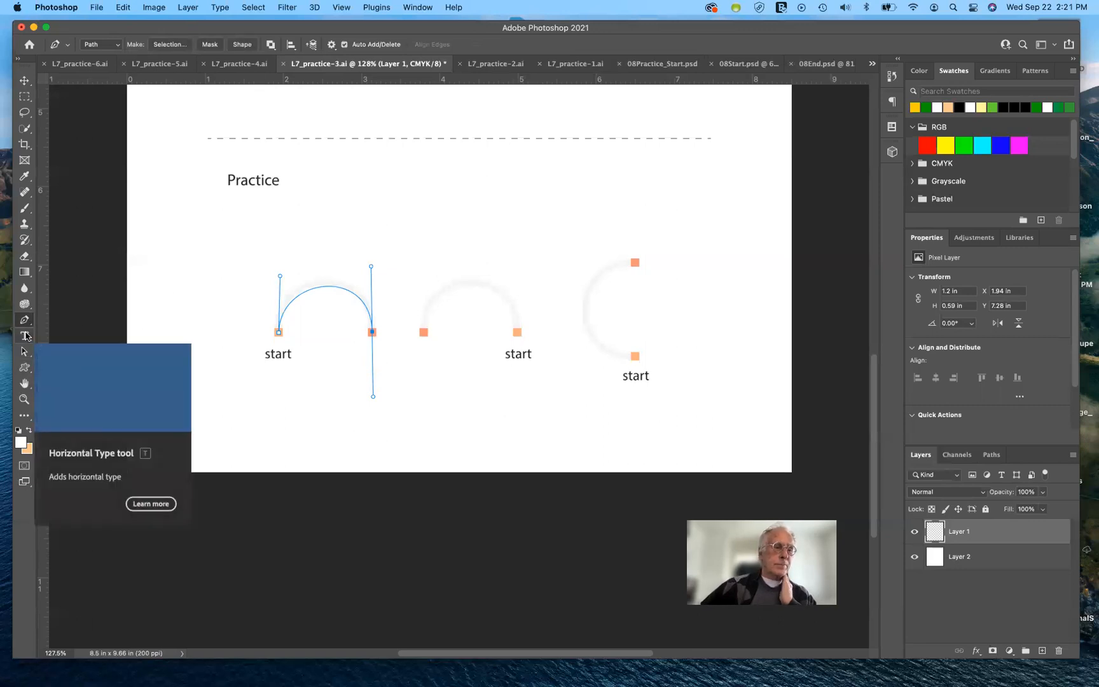
- Lengthen the upper direction handles of both end anchors with the Direct Selection tool to fit the first practice arc, and deselect the path
click(24, 353)
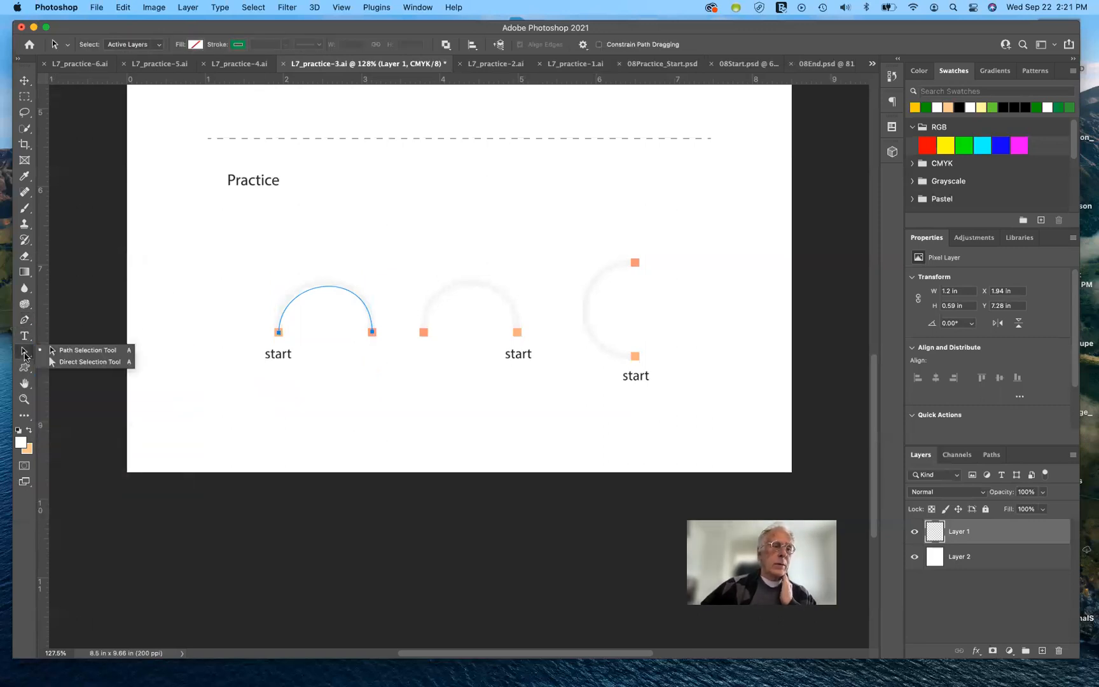
click(83, 360)
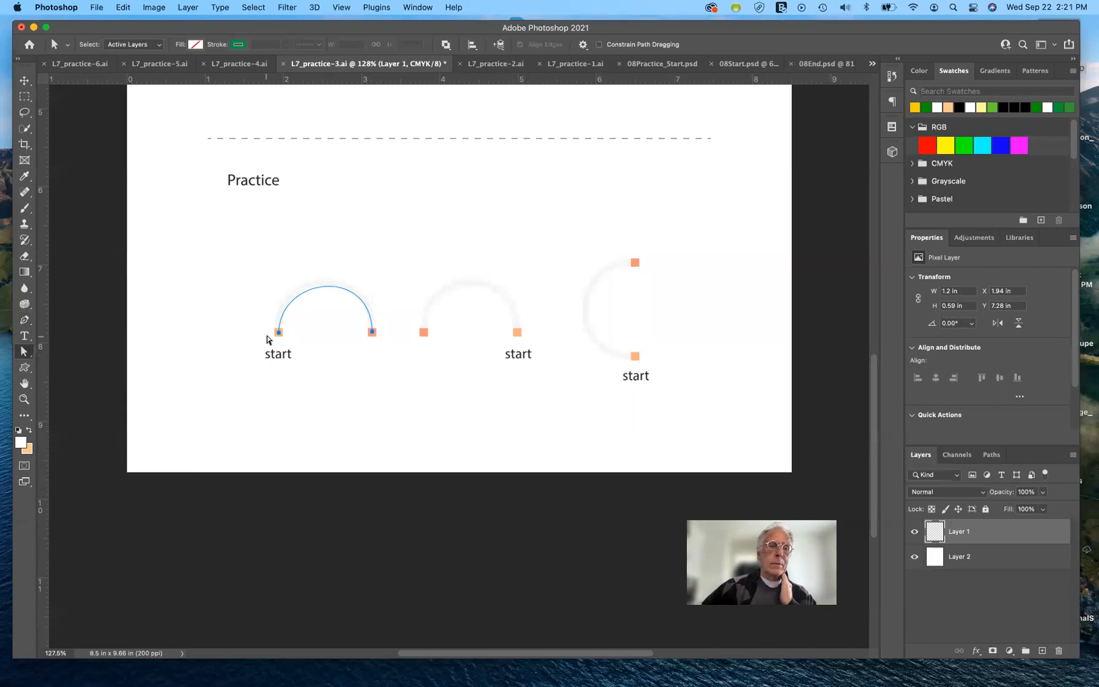
click(279, 333)
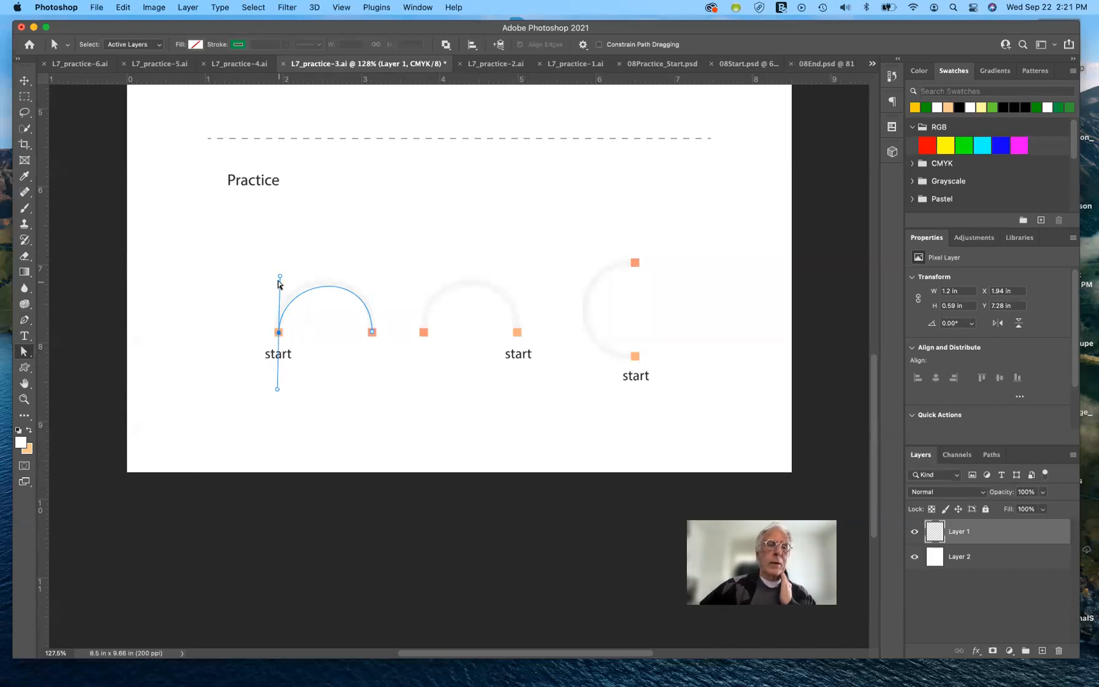
mouse_move(279, 277)
mouse_down()
mouse_move(283, 266)
mouse_move(326, 277)
mouse_move(285, 266)
mouse_move(223, 287)
mouse_move(244, 270)
mouse_move(349, 292)
mouse_move(338, 275)
mouse_move(257, 280)
mouse_move(280, 267)
mouse_up()
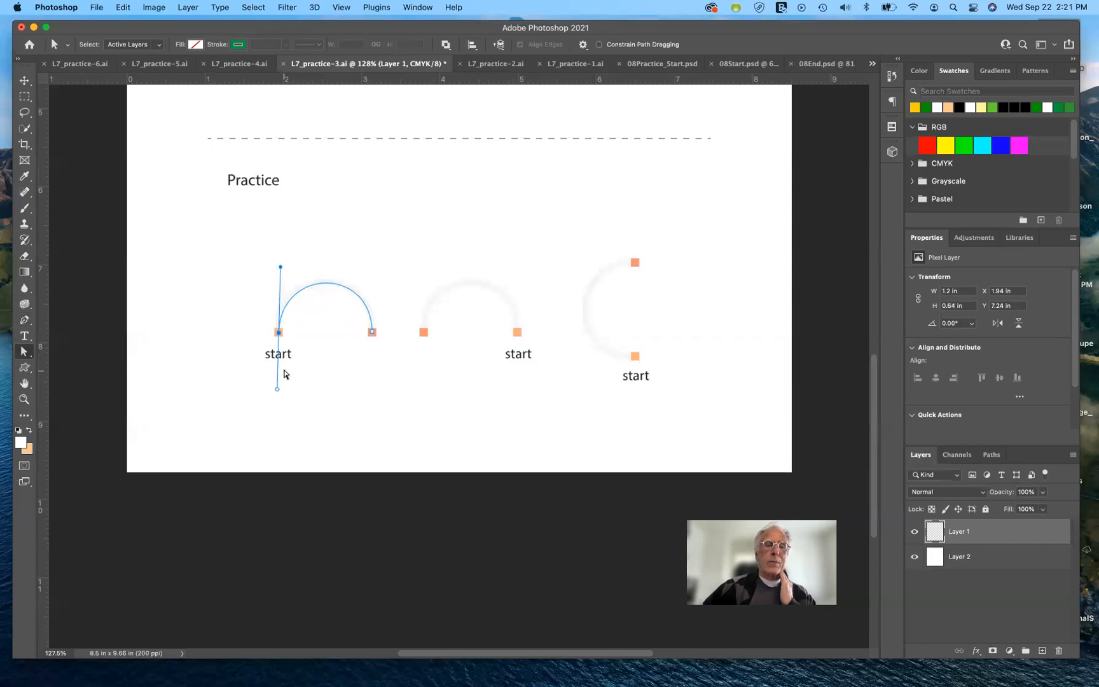
drag(372, 333, 369, 262)
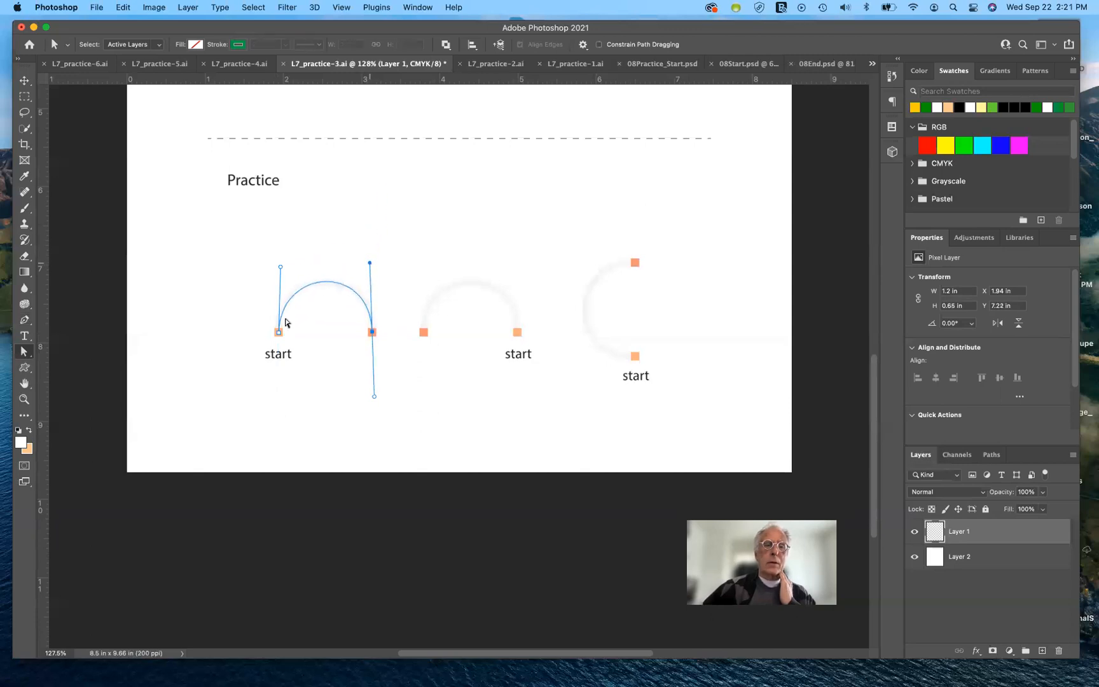
click(410, 305)
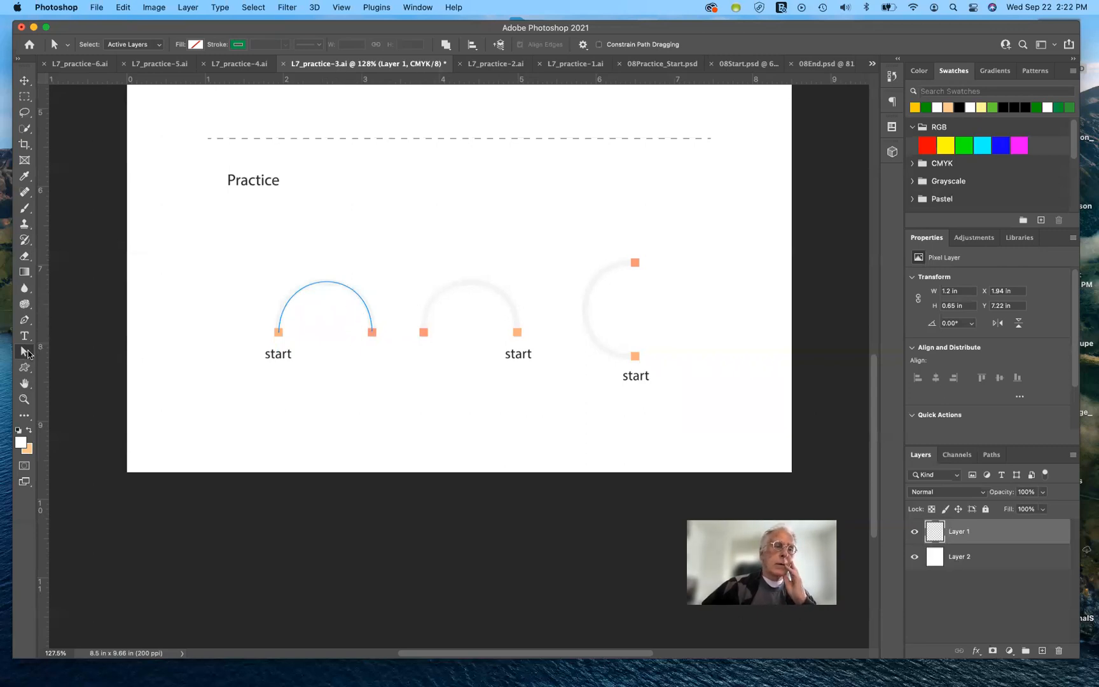
- Trace the second practice arc as a curved path from its start marker to its other end, and deselect it with the Path Selection tool
click(25, 321)
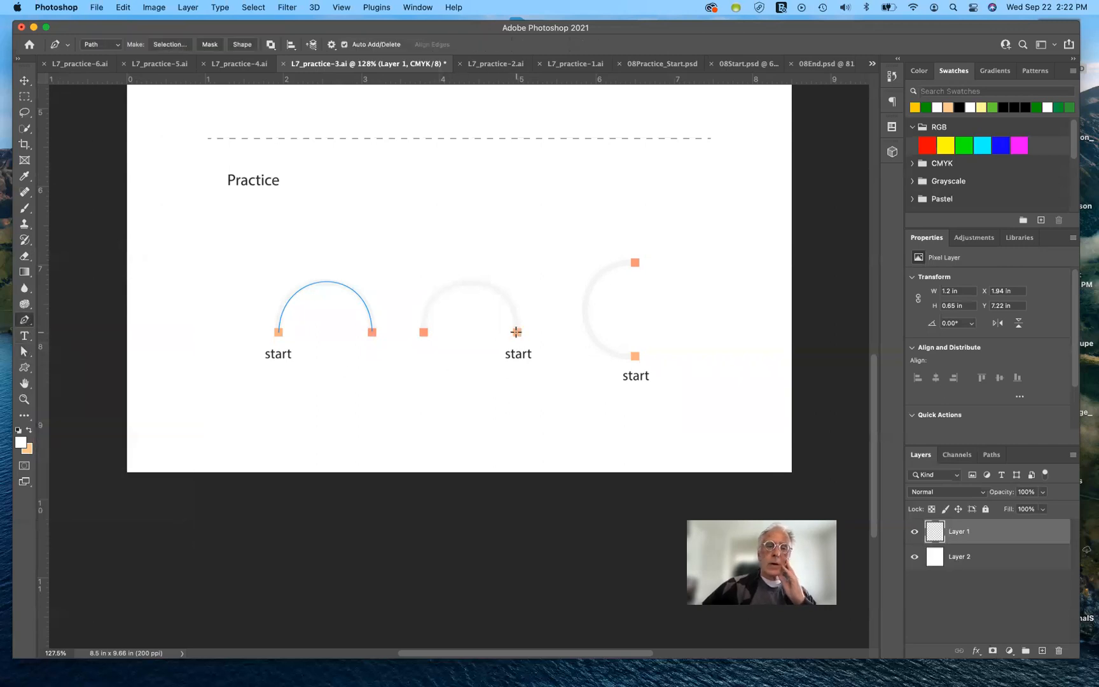
drag(516, 331, 519, 264)
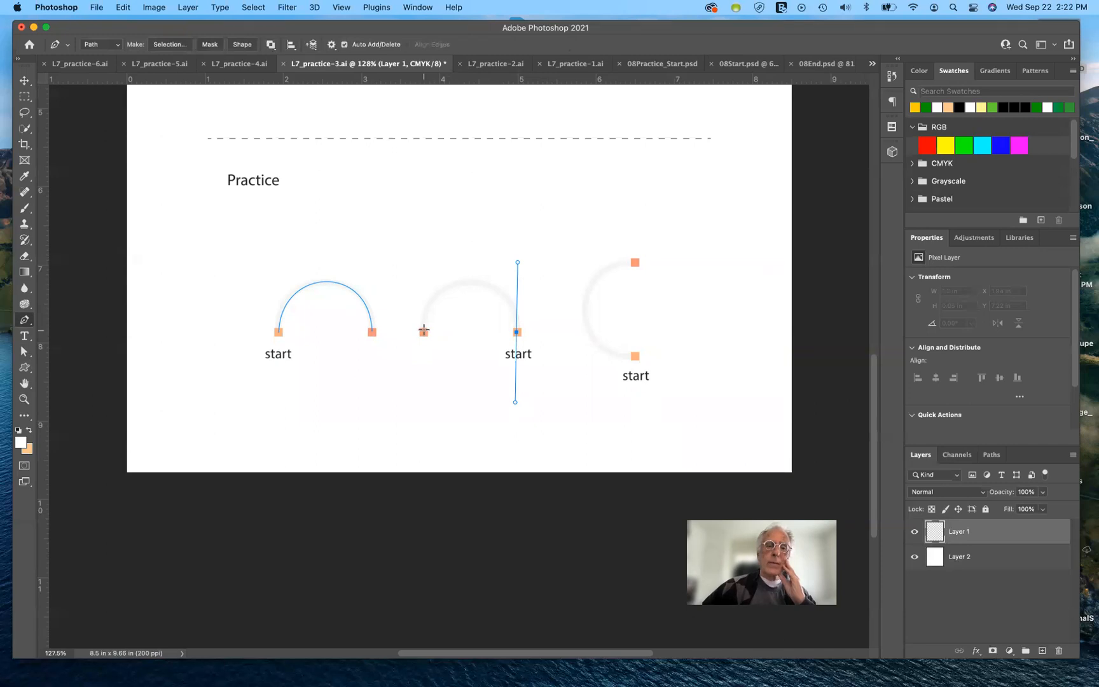
drag(423, 331, 426, 391)
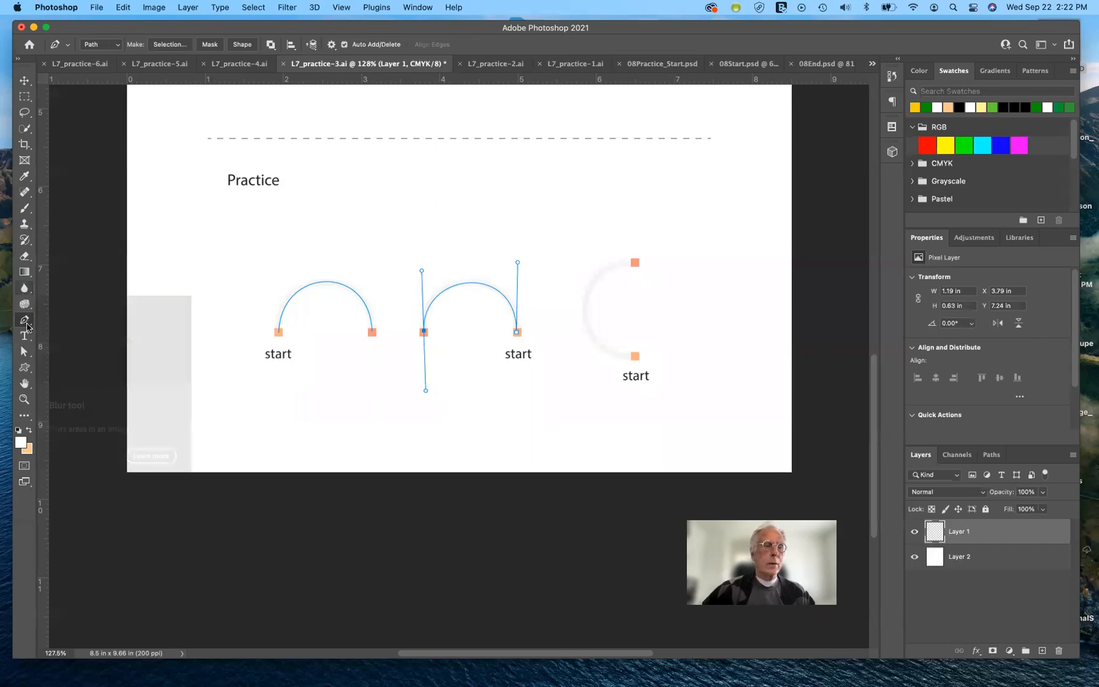
click(24, 353)
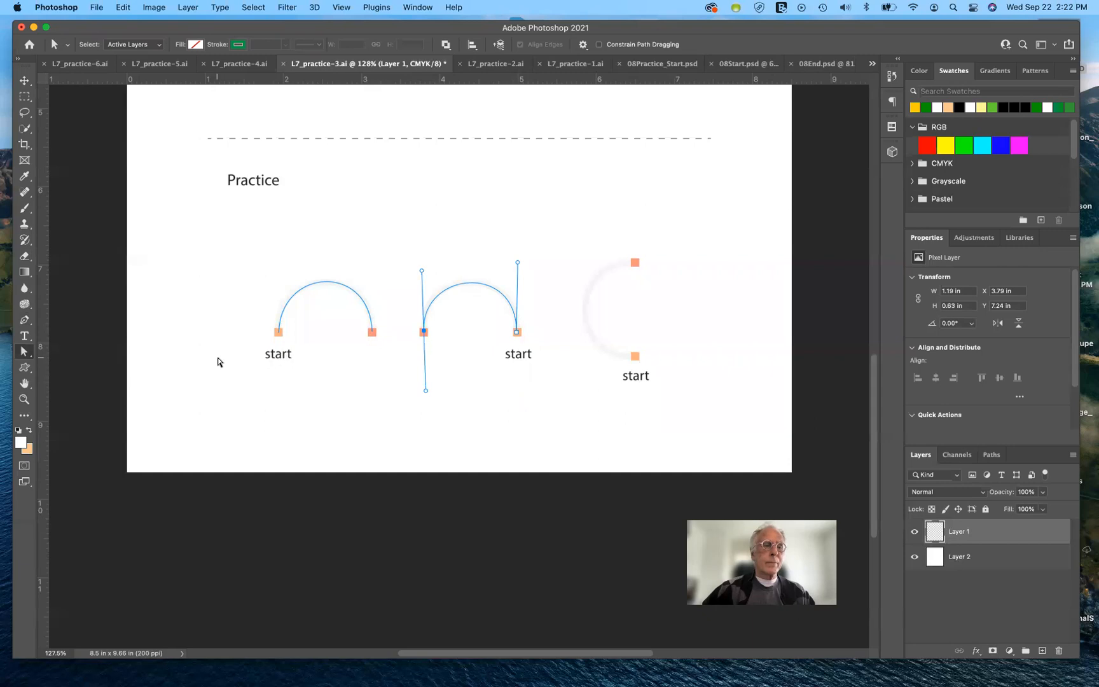
right_click(31, 354)
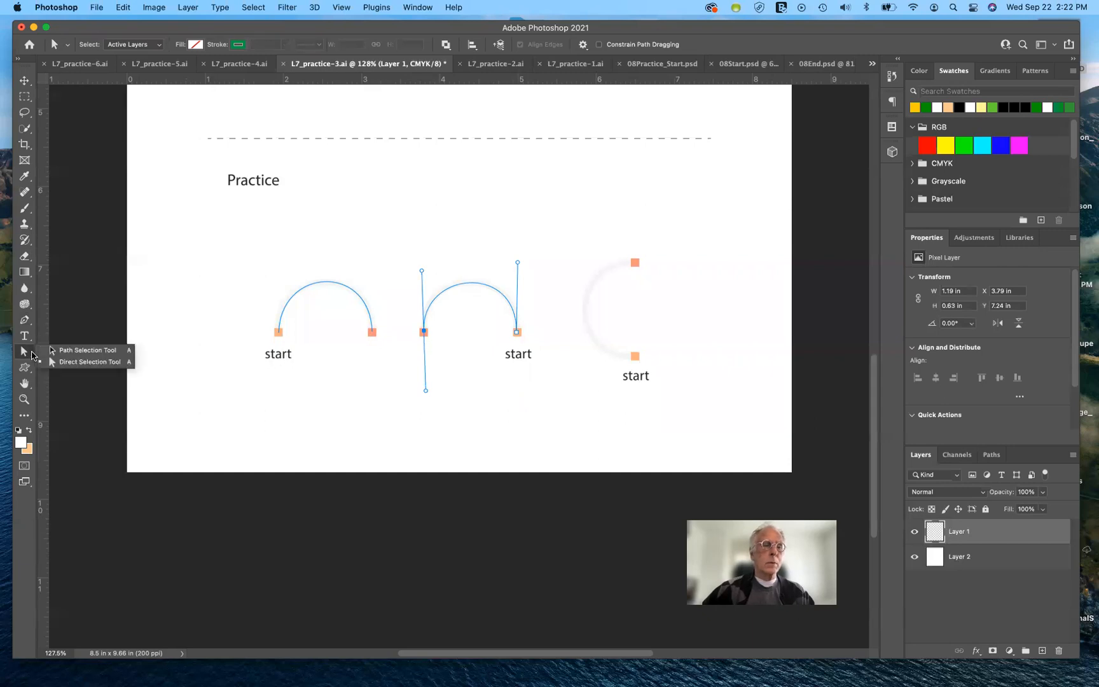
click(51, 350)
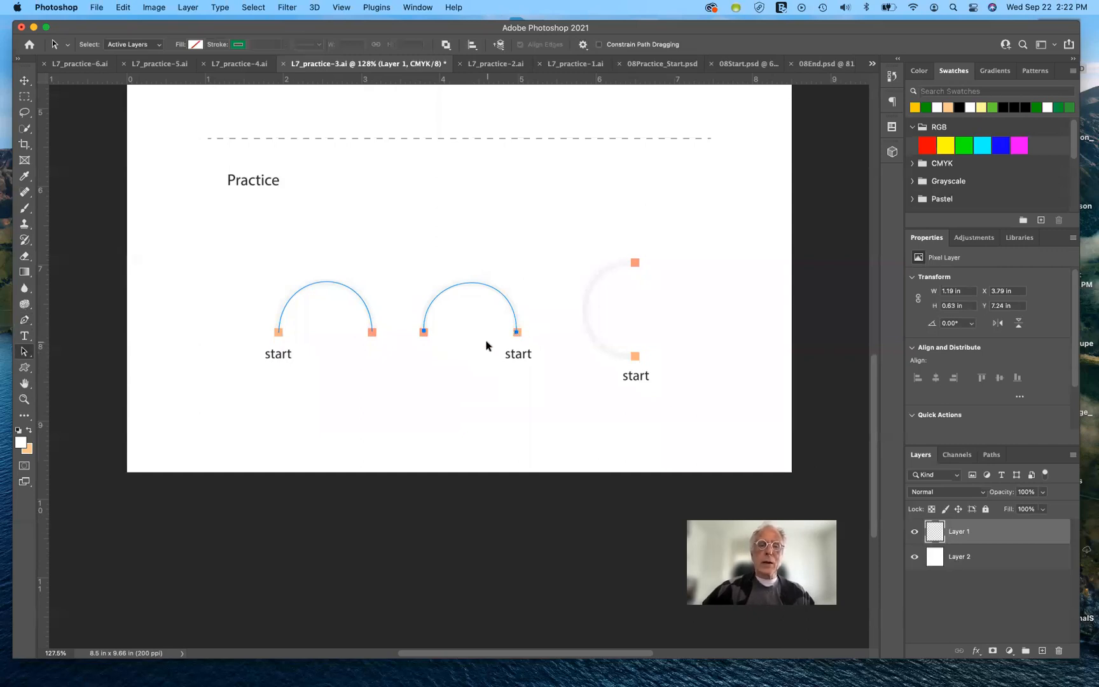
click(473, 381)
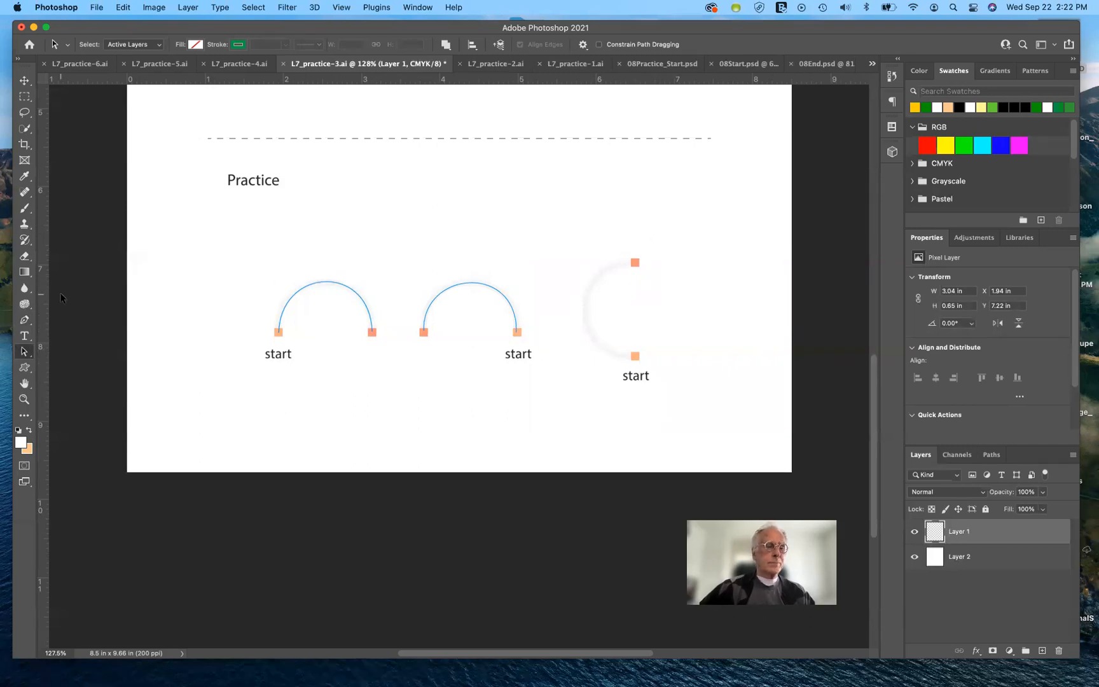
- Trace the third practice arc with the Pen tool as a curved path from its start marker to its upper end marker
click(25, 321)
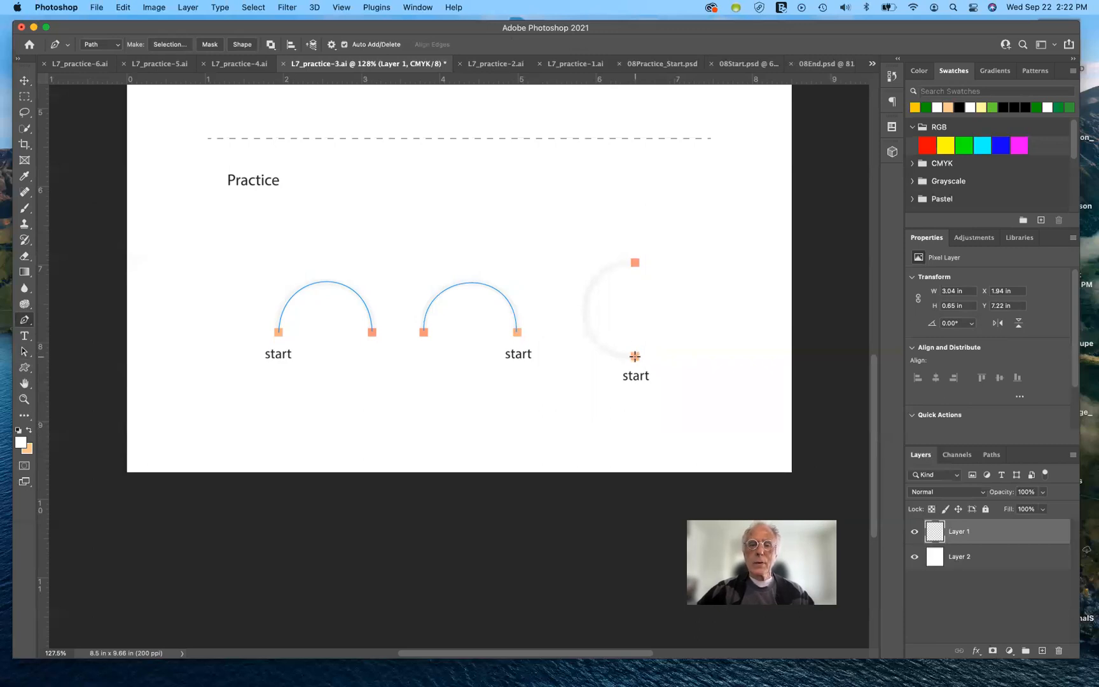
drag(635, 356, 565, 357)
drag(635, 263, 698, 263)
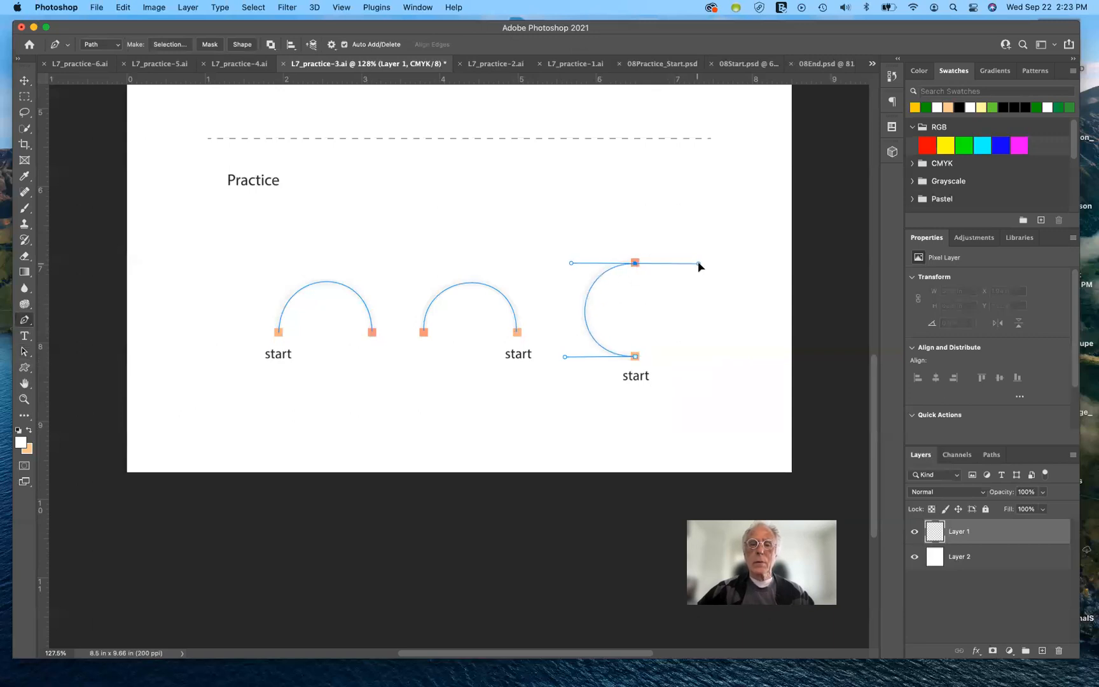
click(24, 352)
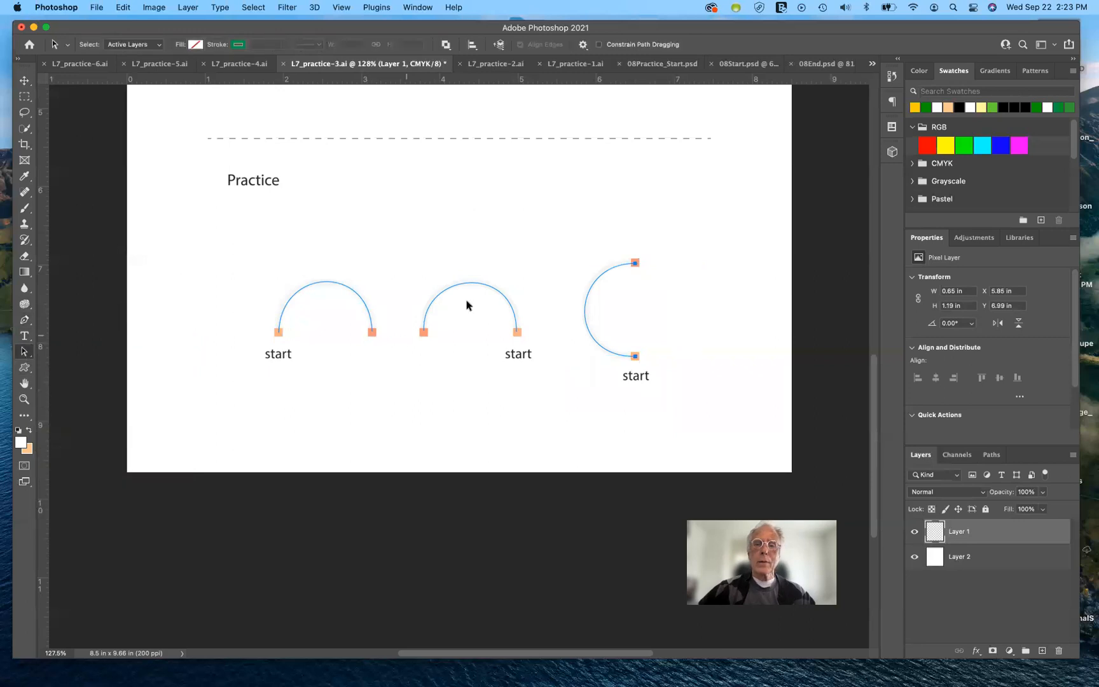
- Try to draw a separate curved anchor above the practice arcs with the Pen tool, and undo it
click(25, 321)
drag(510, 186, 485, 193)
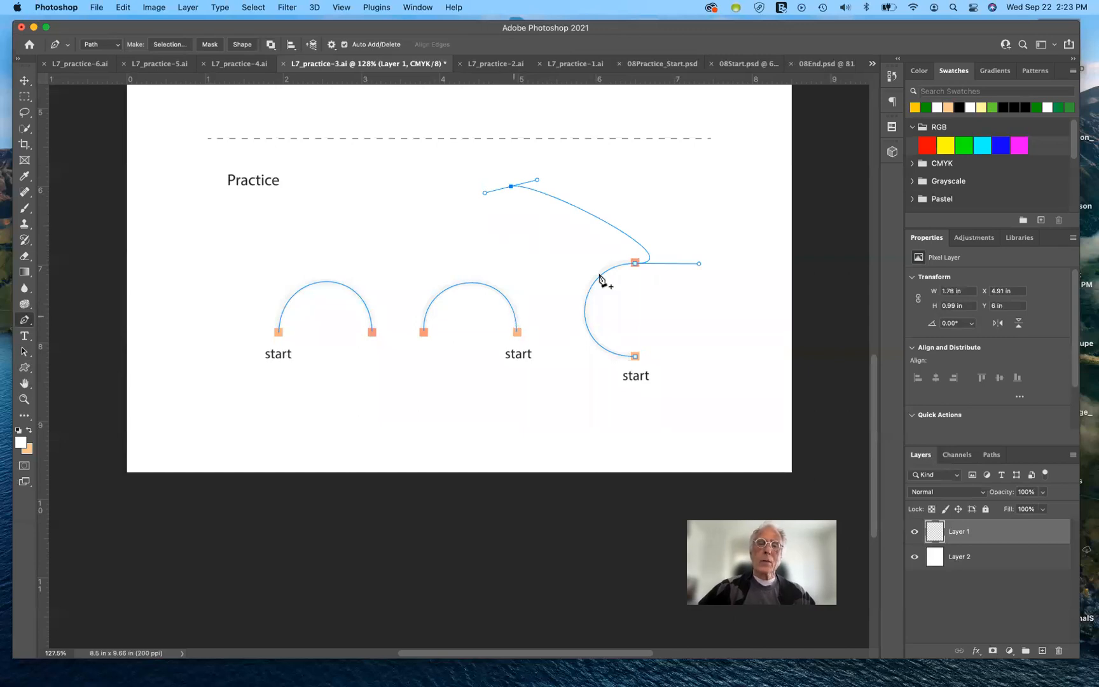
key(super+z)
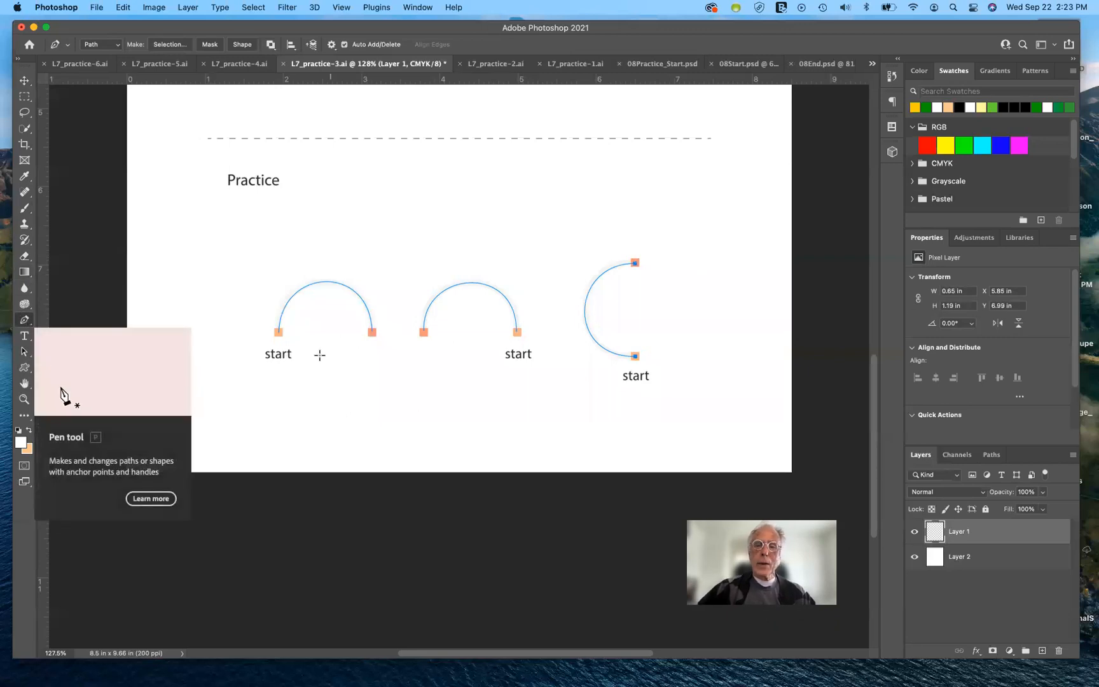
- Close the third arc's path into a full circle by joining its upper end anchor back to the start anchor
click(635, 357)
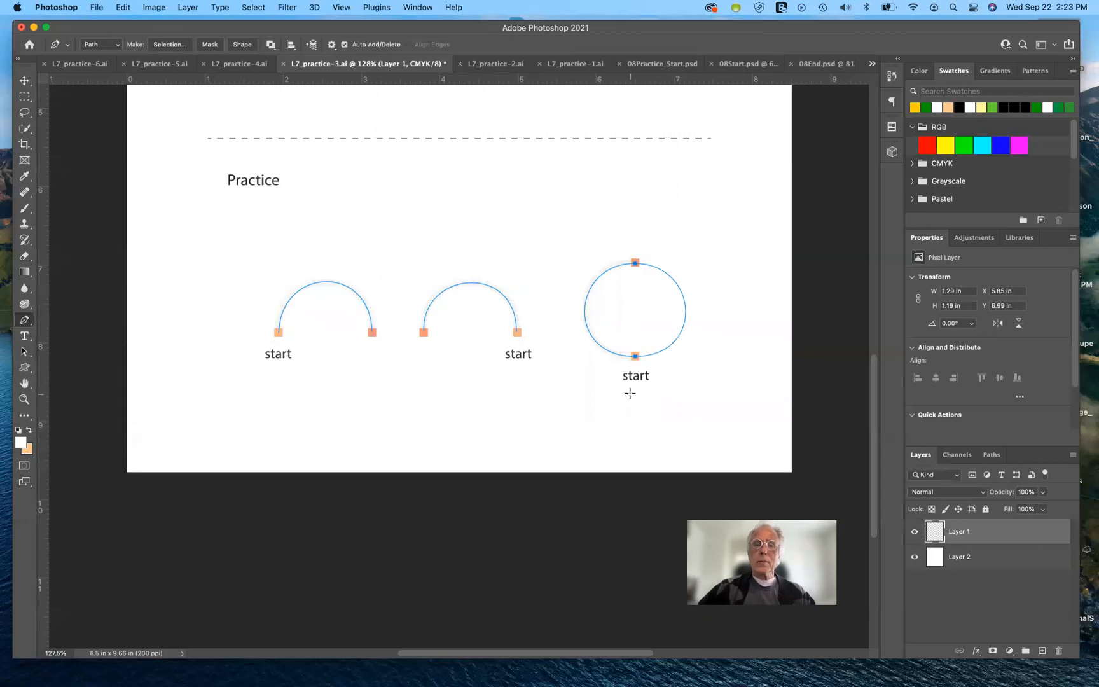
key(super+z)
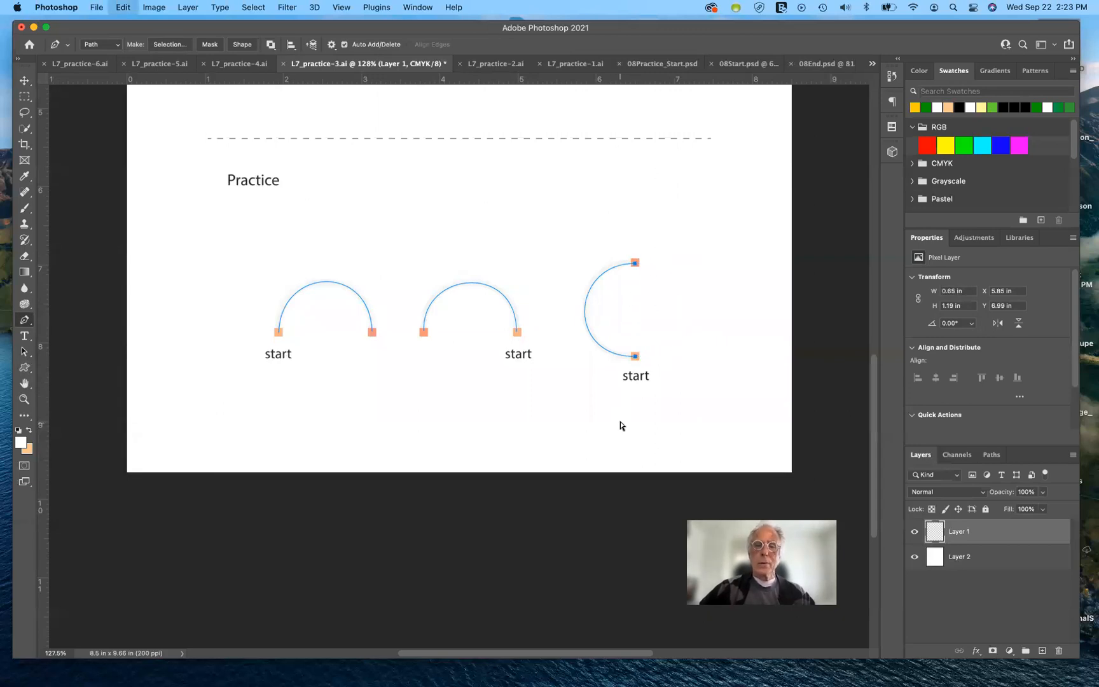
click(636, 262)
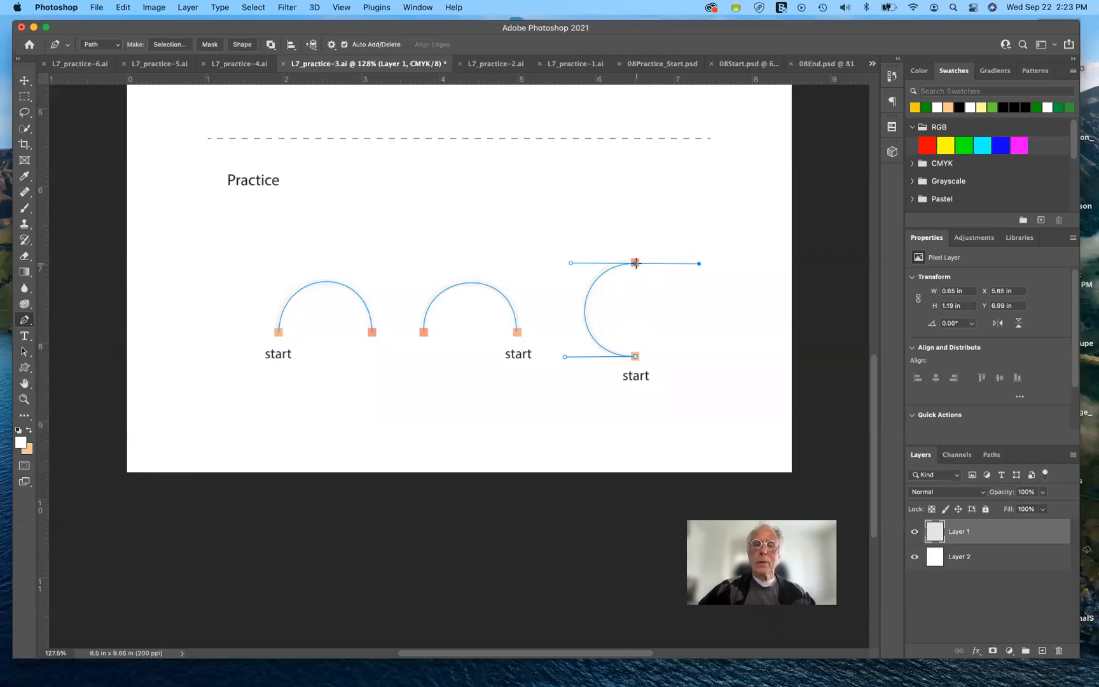
click(635, 357)
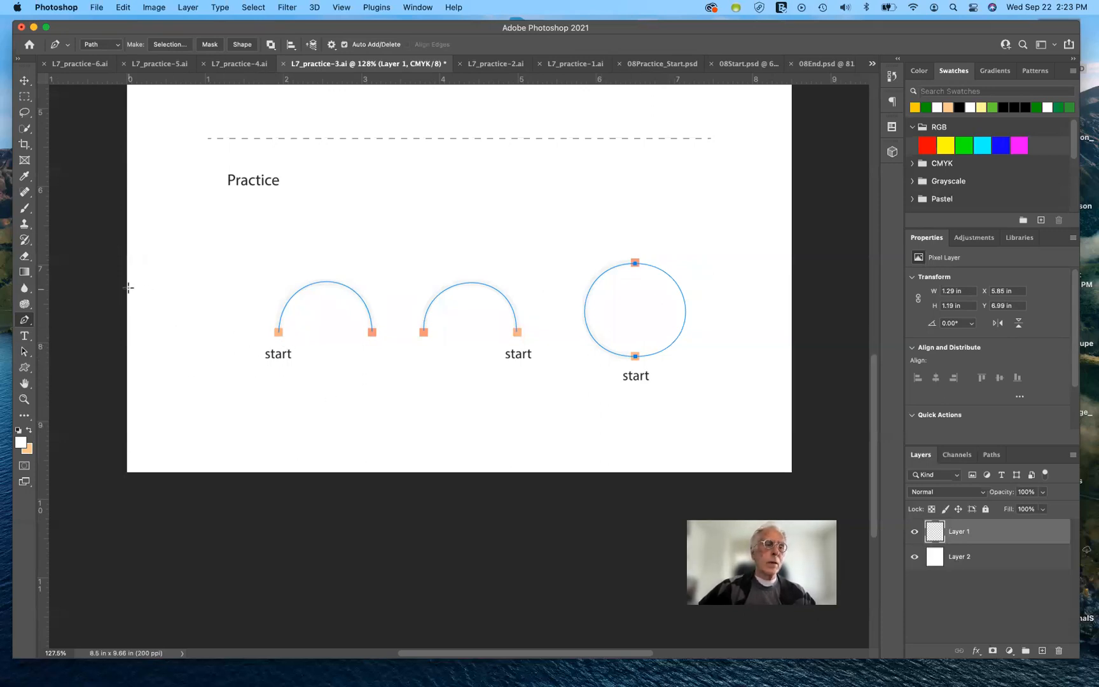
- Try turning the circle's top anchor into a corner with the Convert Point tool, and undo the conversion
click(24, 321)
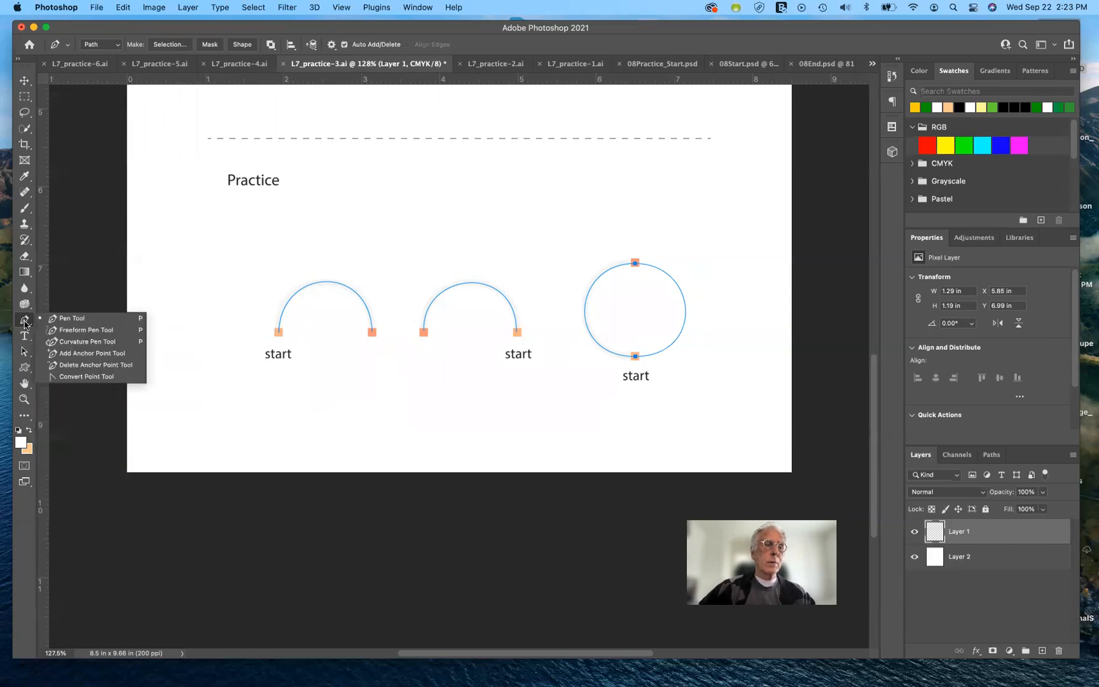
click(70, 378)
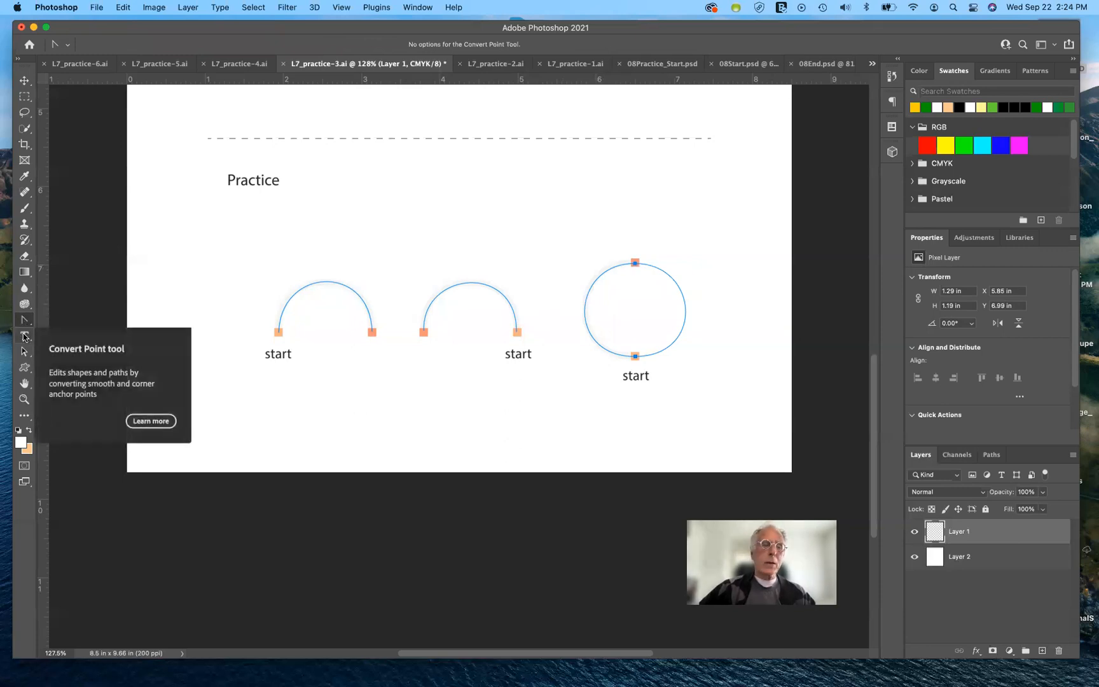
click(608, 400)
click(634, 264)
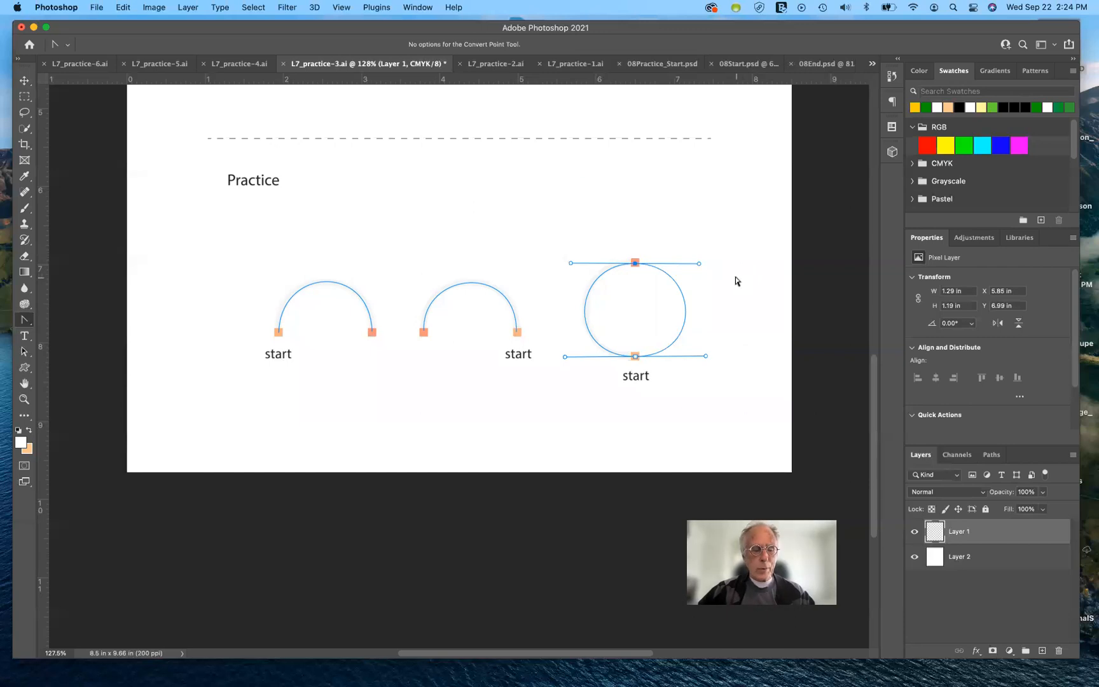
click(634, 264)
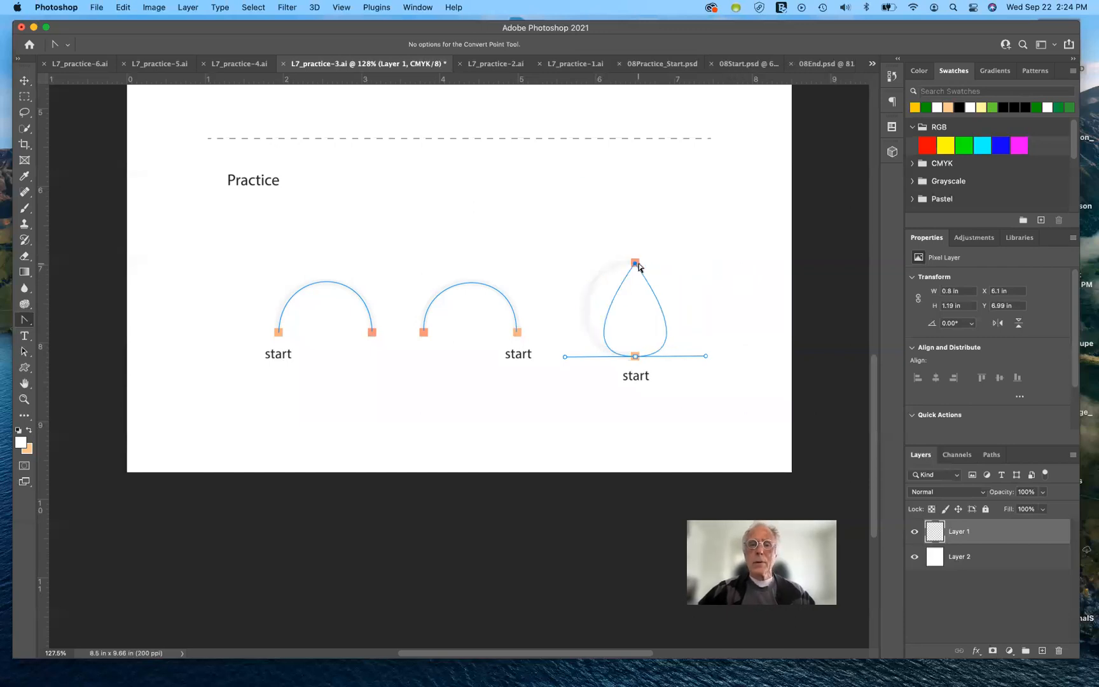
key(super+z)
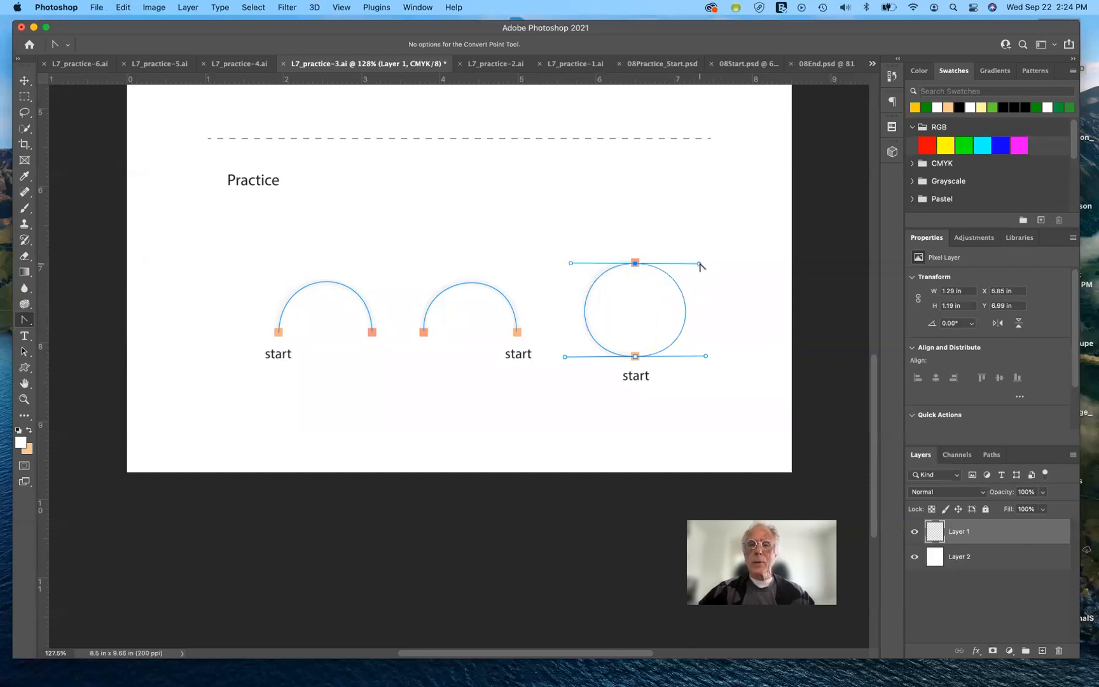
- Retract the right-hand direction handles of both circle anchors with the Convert Point tool to straighten that side, and deselect the path
drag(699, 263, 635, 266)
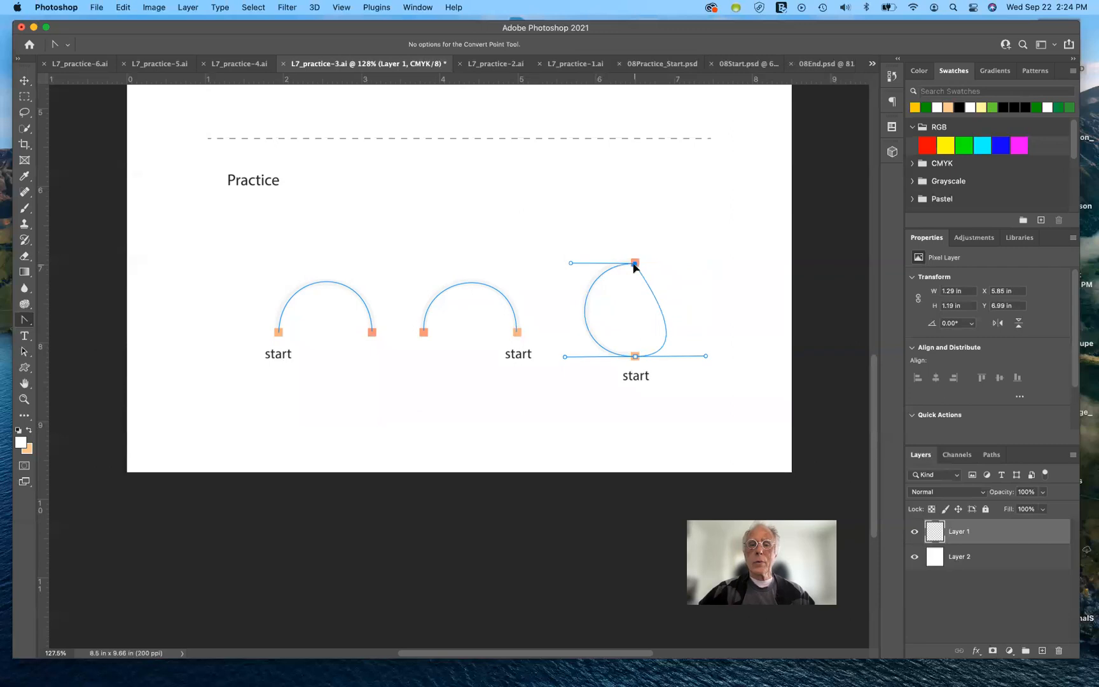
drag(705, 355, 634, 357)
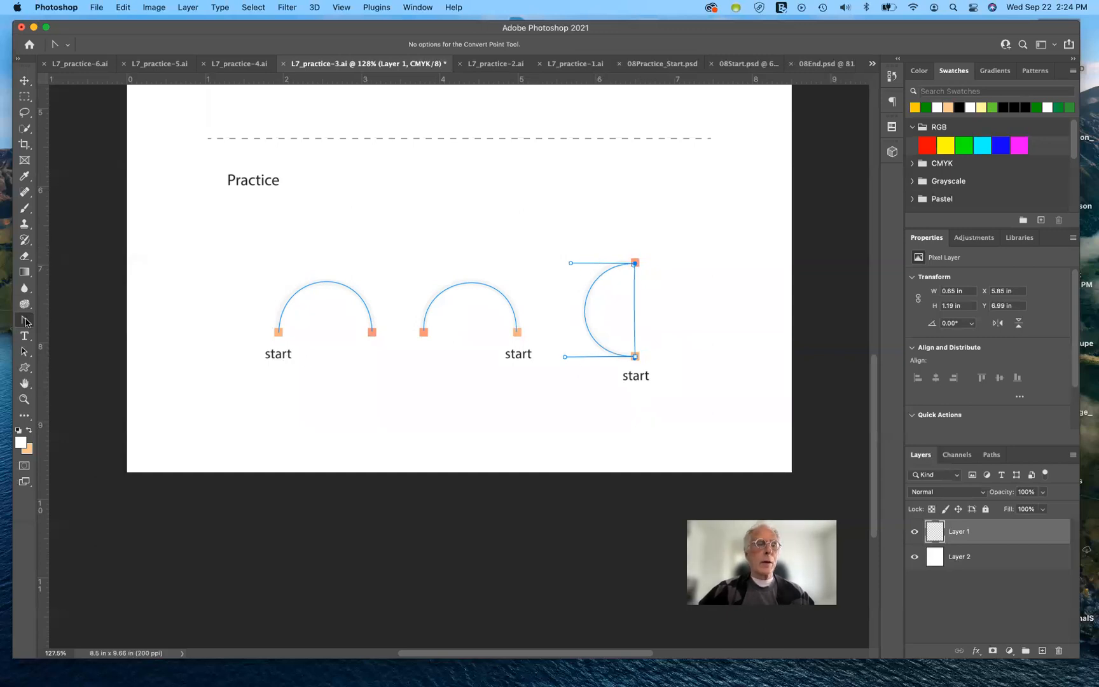
click(26, 322)
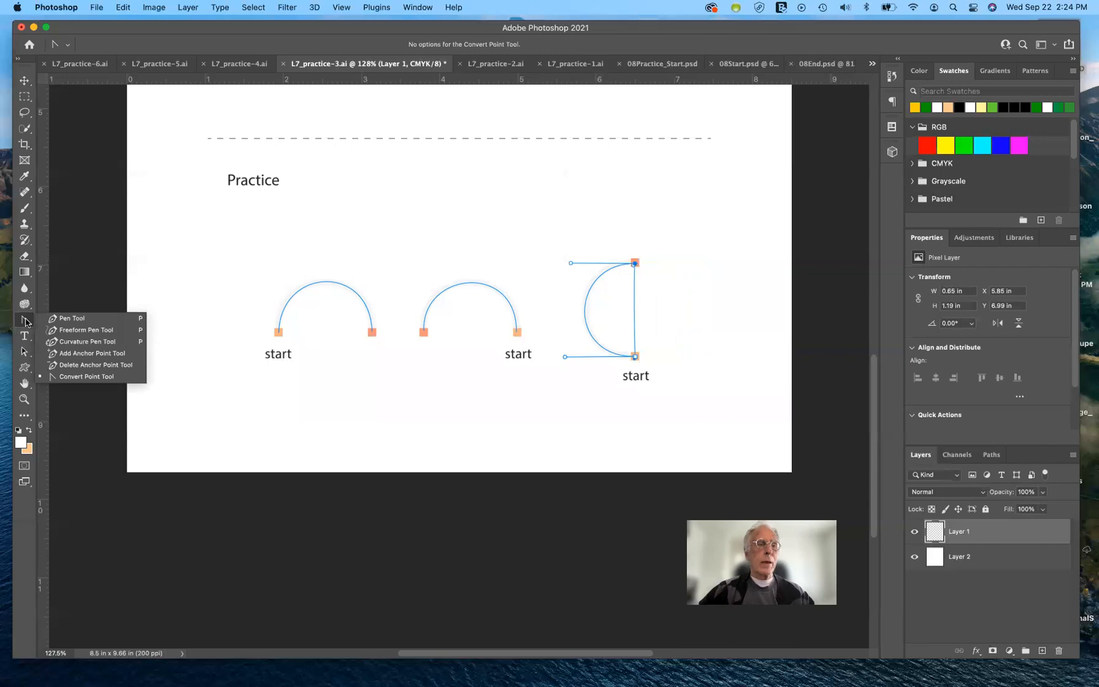
click(23, 352)
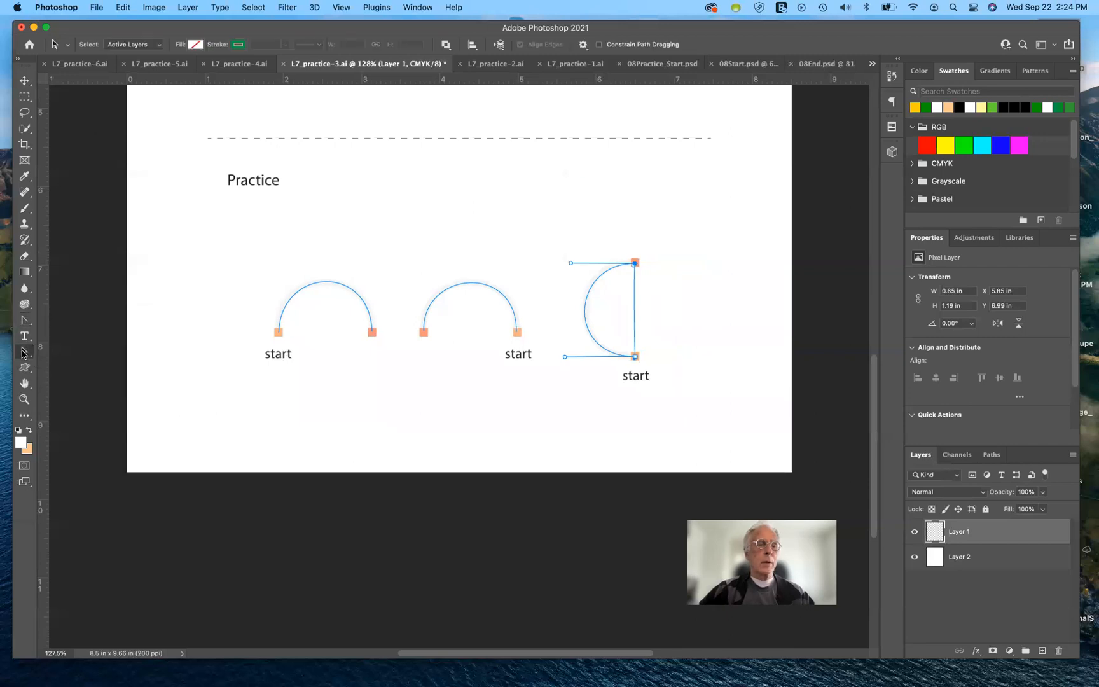
click(576, 383)
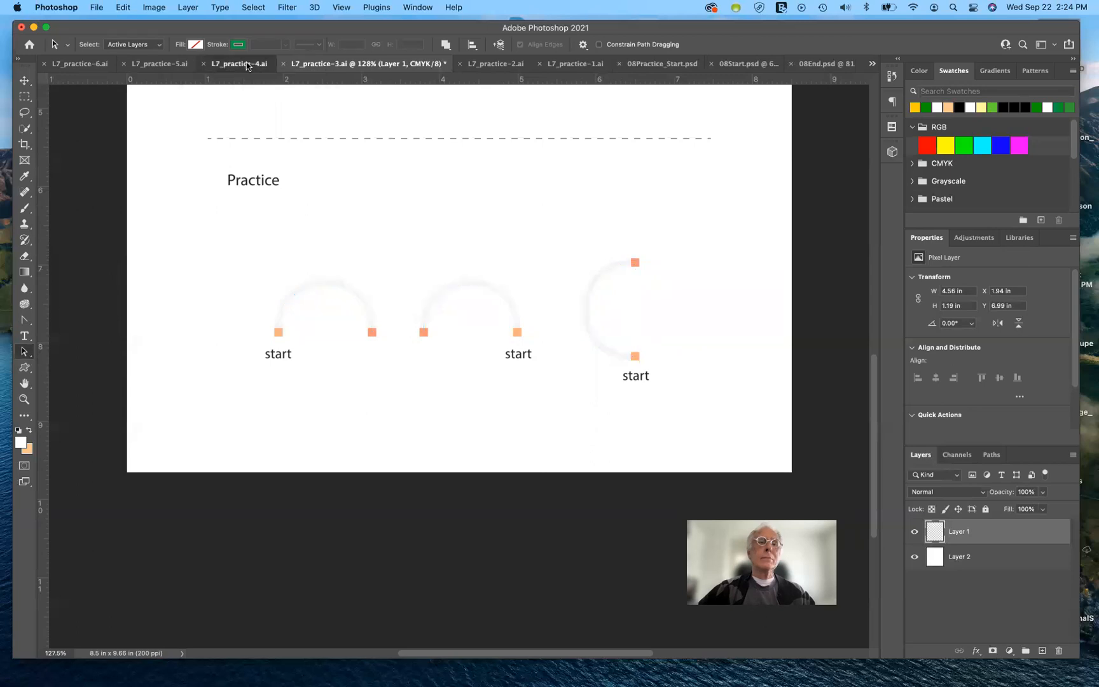
- Switch to the L7_practice-4.ai document to work on its numbered wave template
click(247, 65)
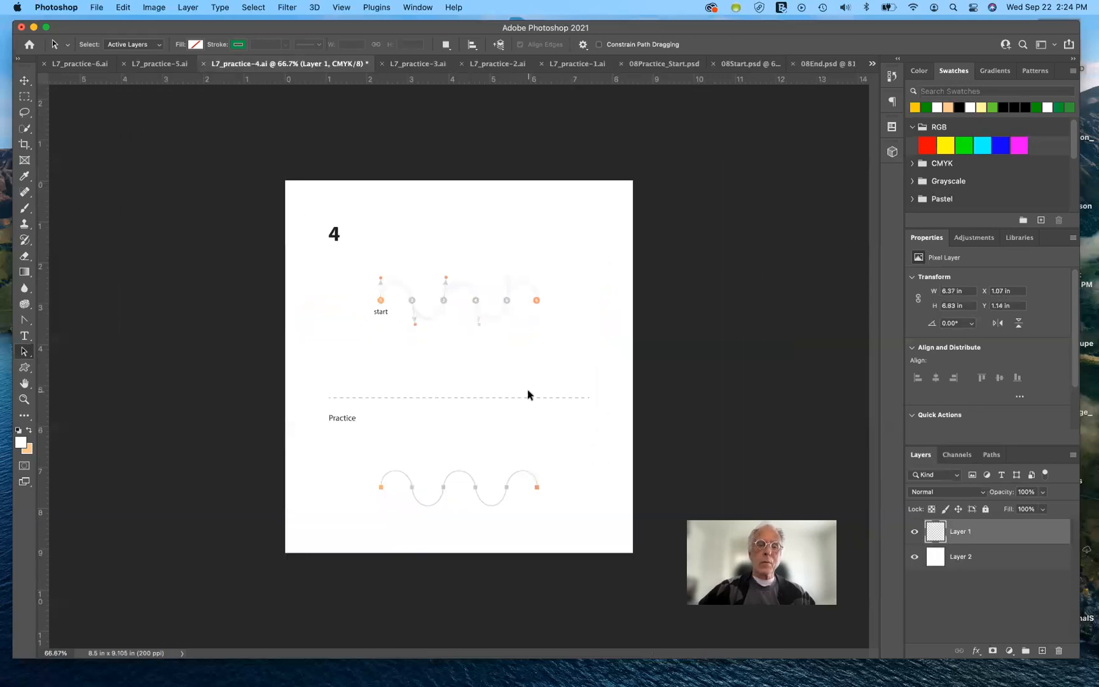
scroll(528, 383, up, 6)
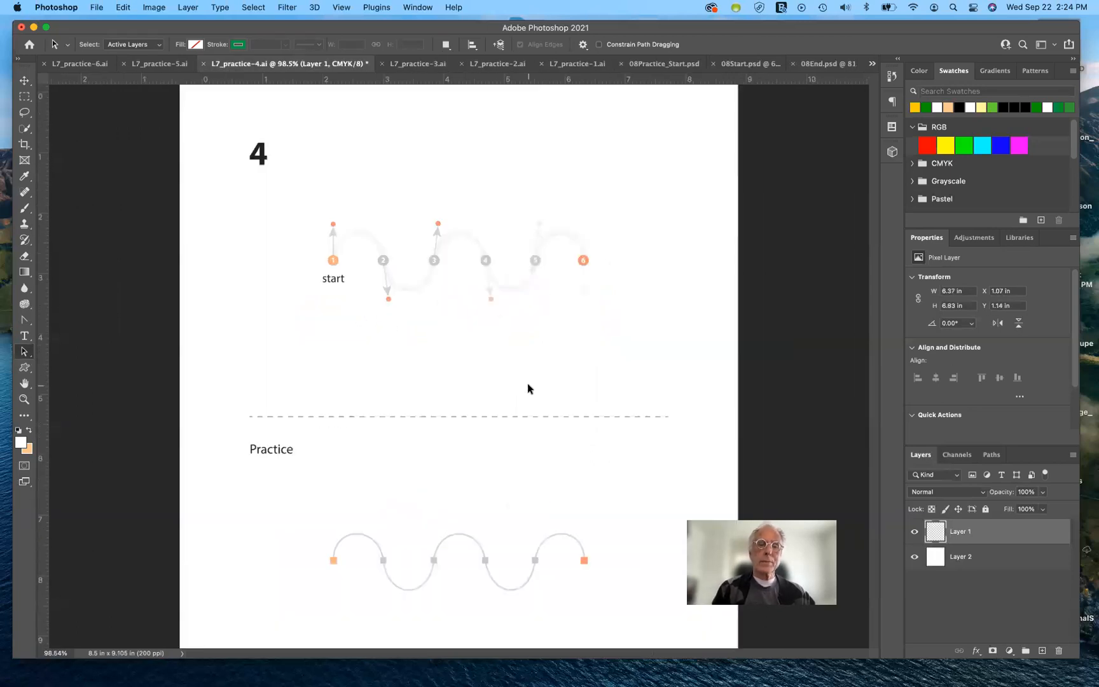
scroll(527, 383, up, 2)
scroll(527, 389, left, 1)
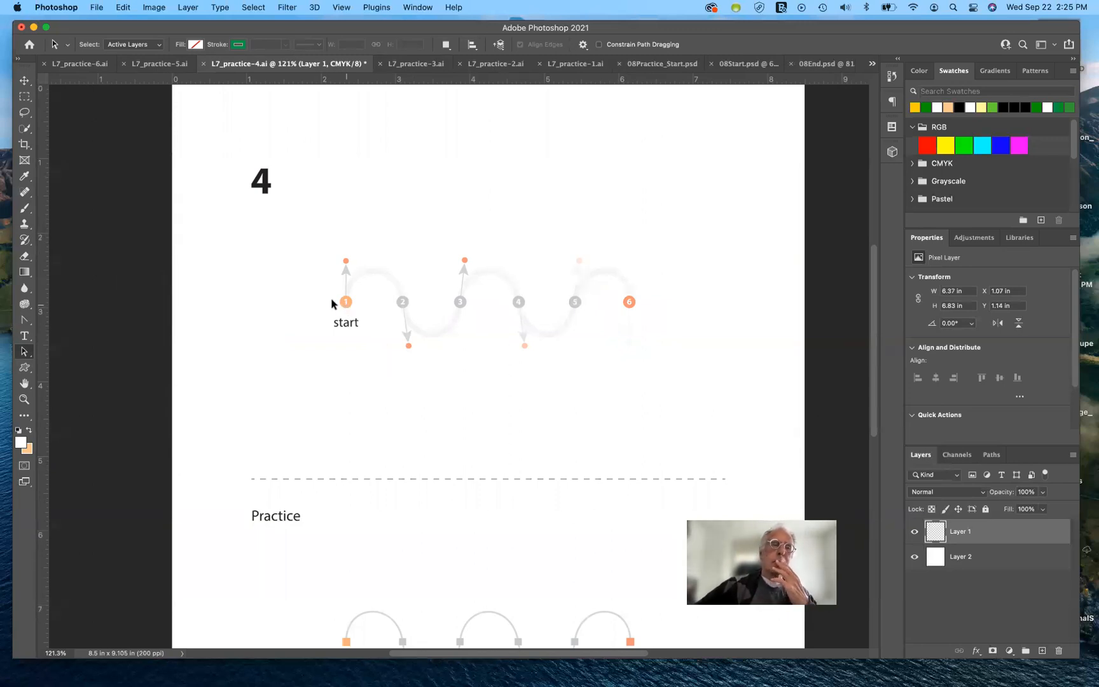
- Trace the numbered wave with the Pen tool through markers 1 to 6, pulling each anchor's handle alternately up and down along the arrows
click(24, 319)
click(63, 319)
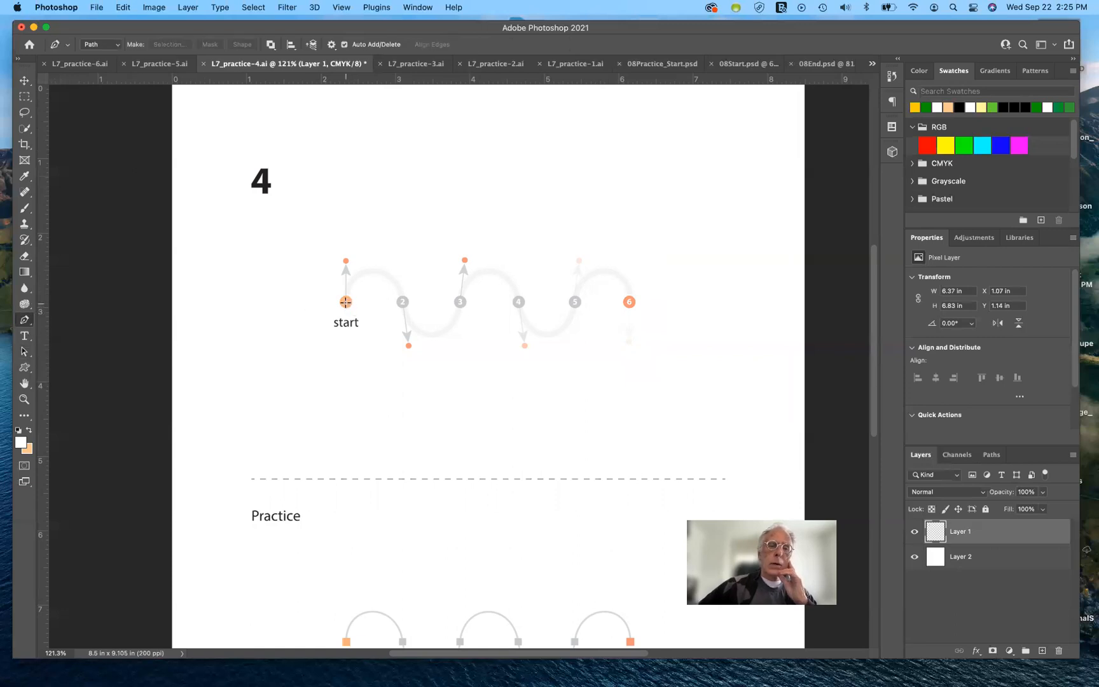
drag(345, 302, 345, 261)
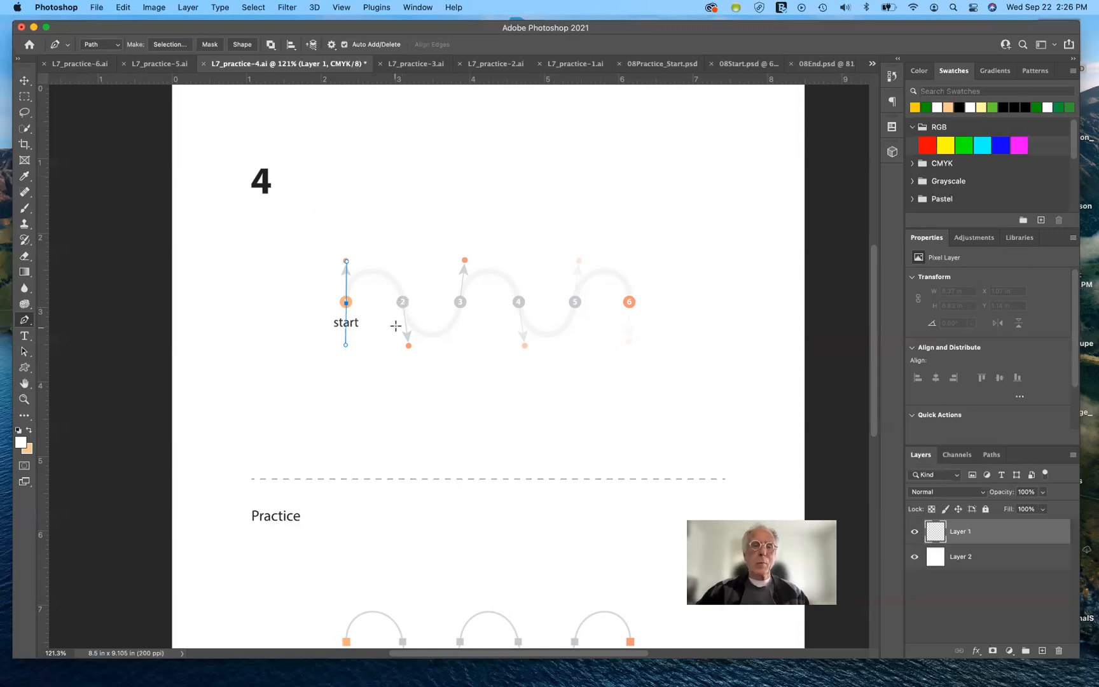
click(403, 301)
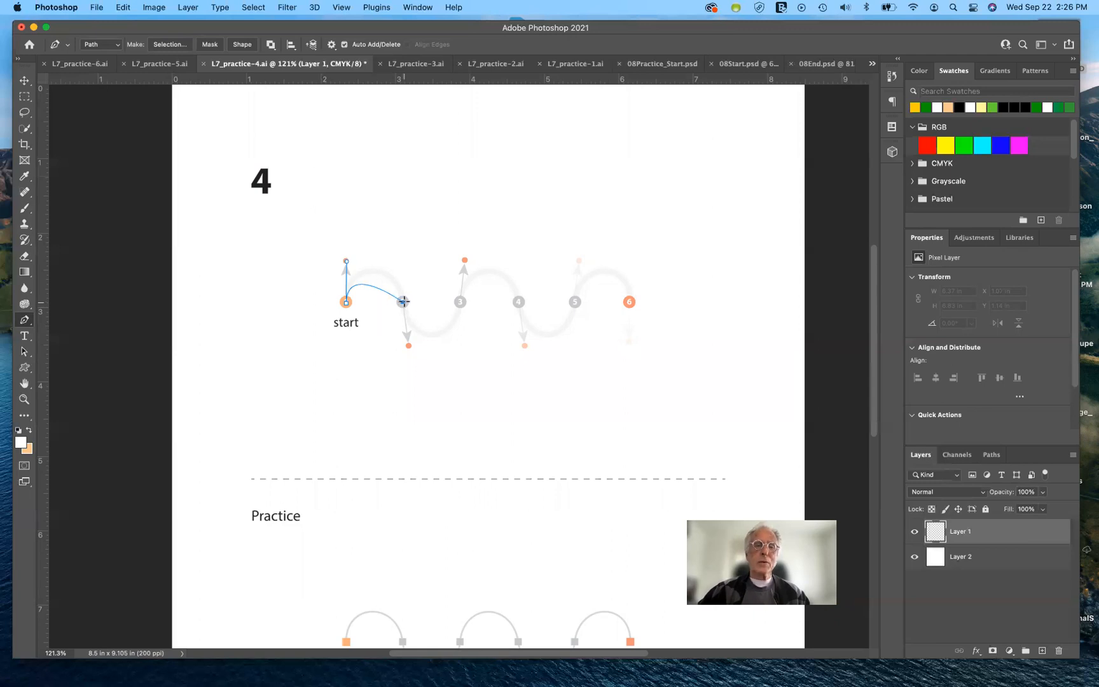
drag(403, 301, 408, 345)
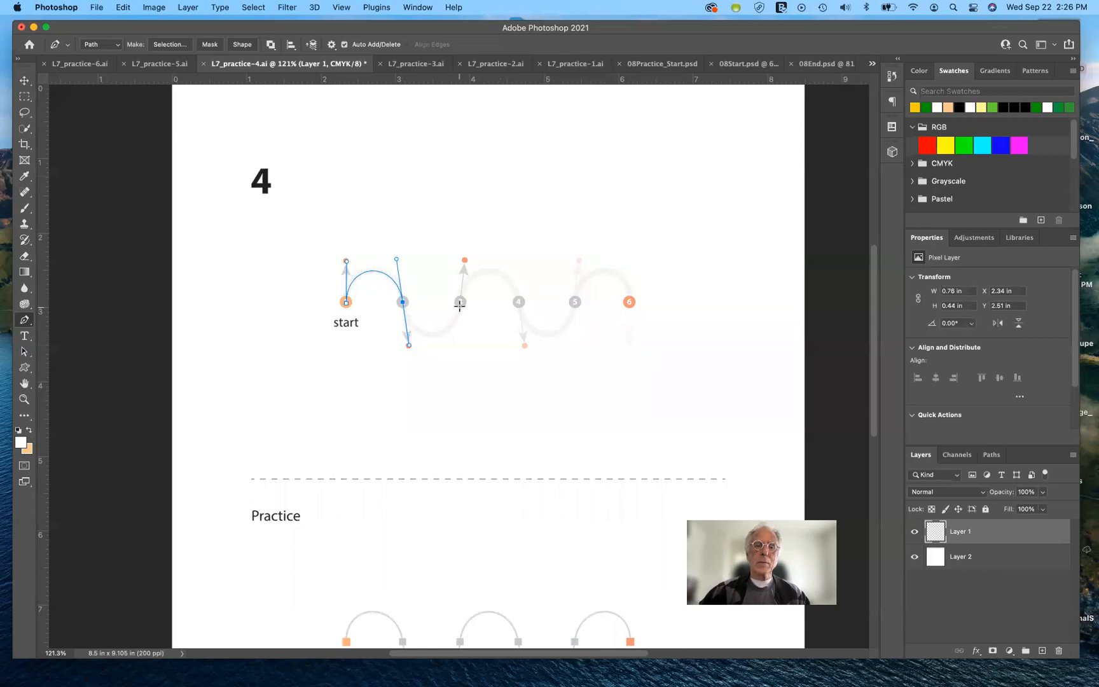
drag(460, 304, 465, 261)
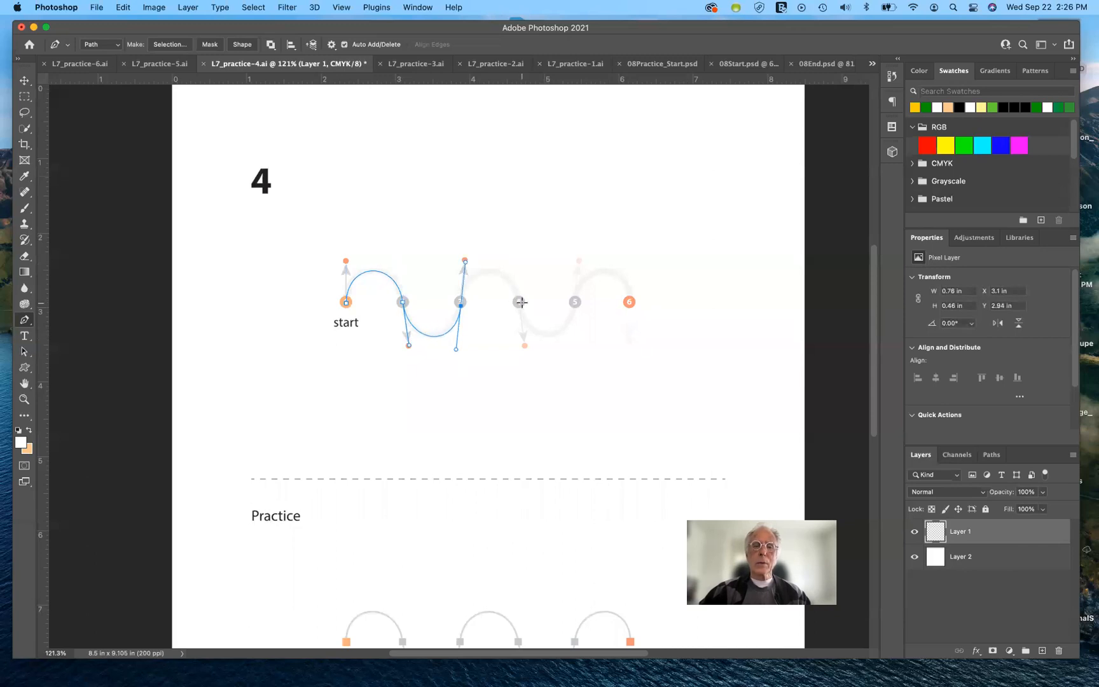
drag(521, 302, 524, 346)
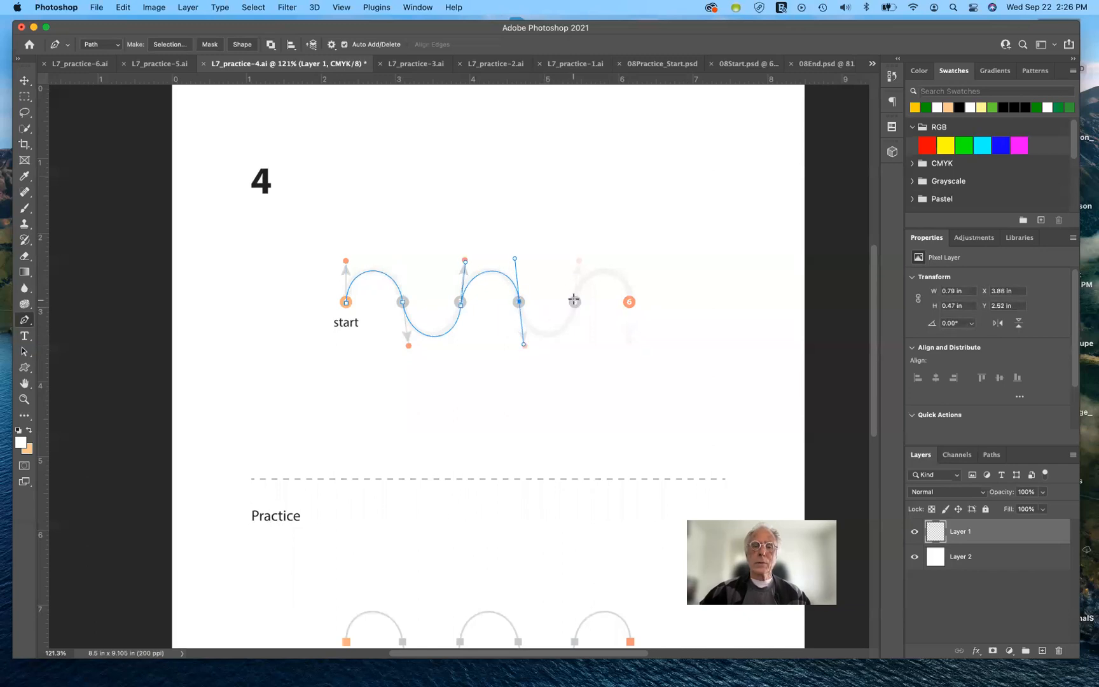
drag(575, 302, 579, 259)
drag(628, 301, 634, 347)
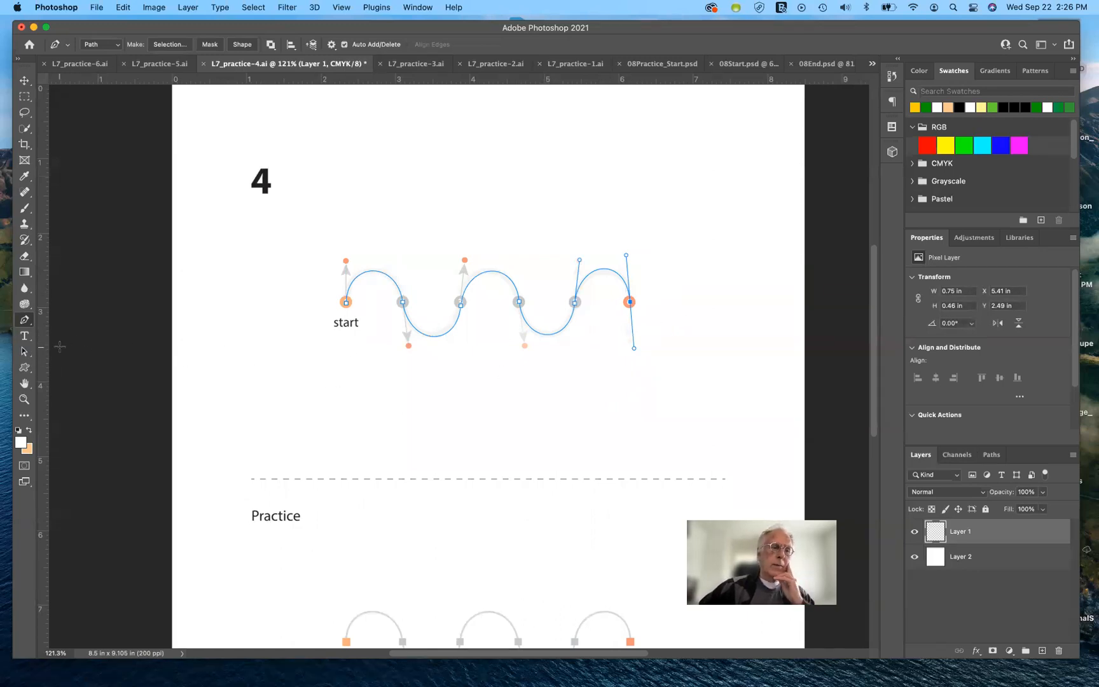
- Adjust the upper direction handle of the wave's start anchor slightly with the Direct Selection tool
click(26, 357)
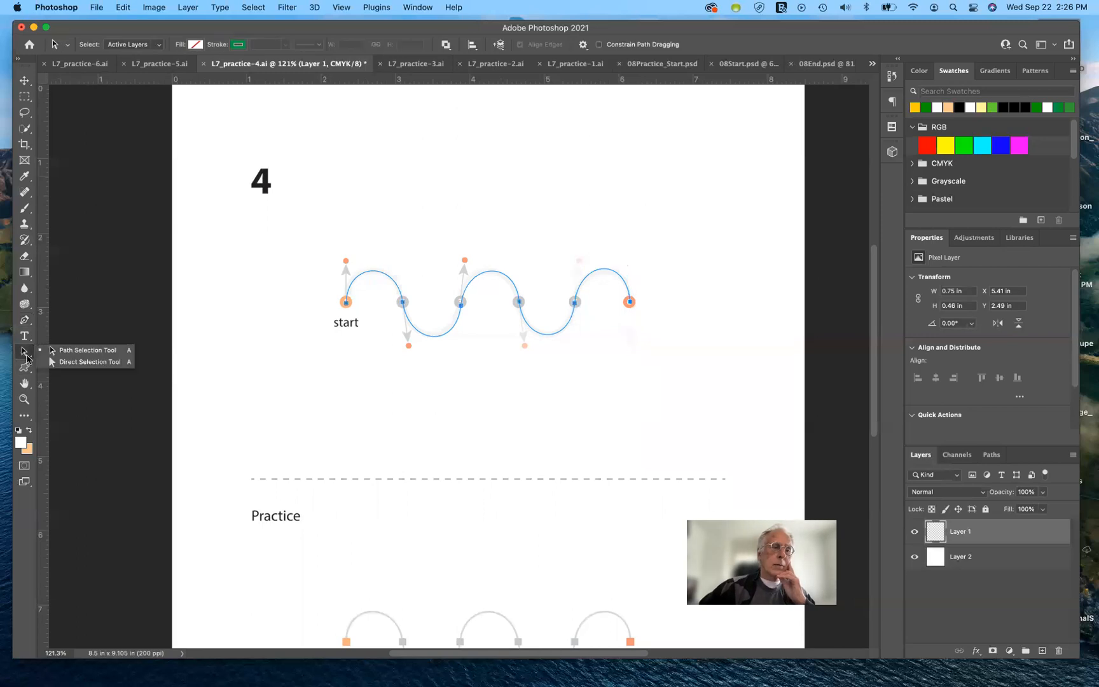
click(89, 362)
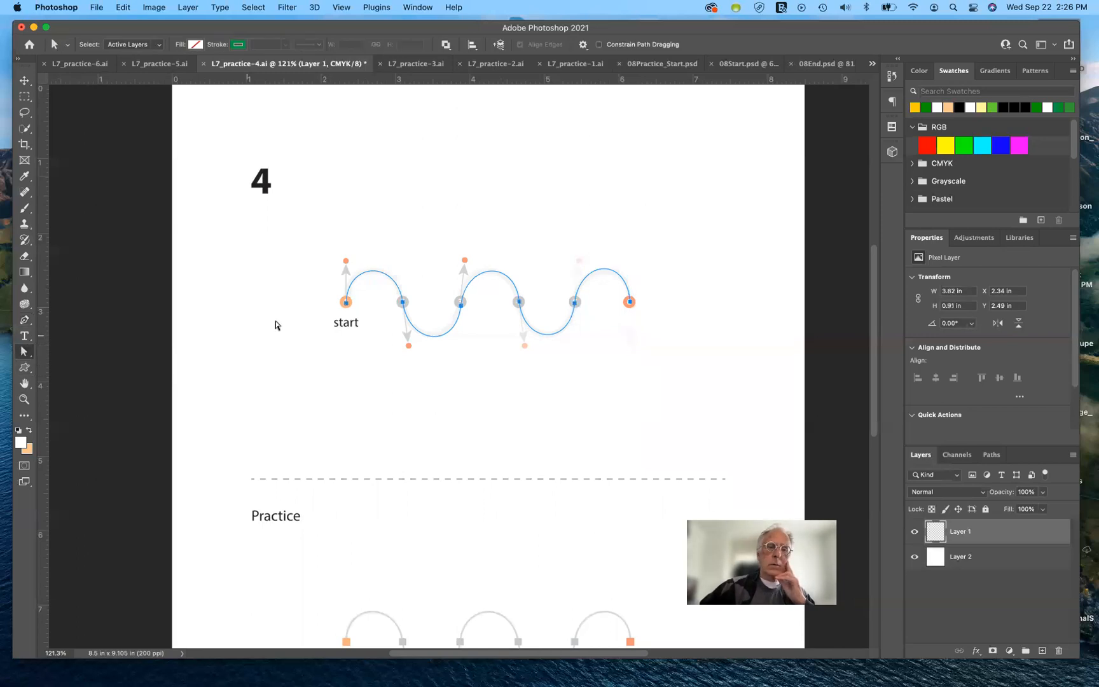
click(347, 303)
mouse_move(347, 262)
mouse_down()
mouse_move(346, 228)
mouse_move(348, 263)
mouse_up()
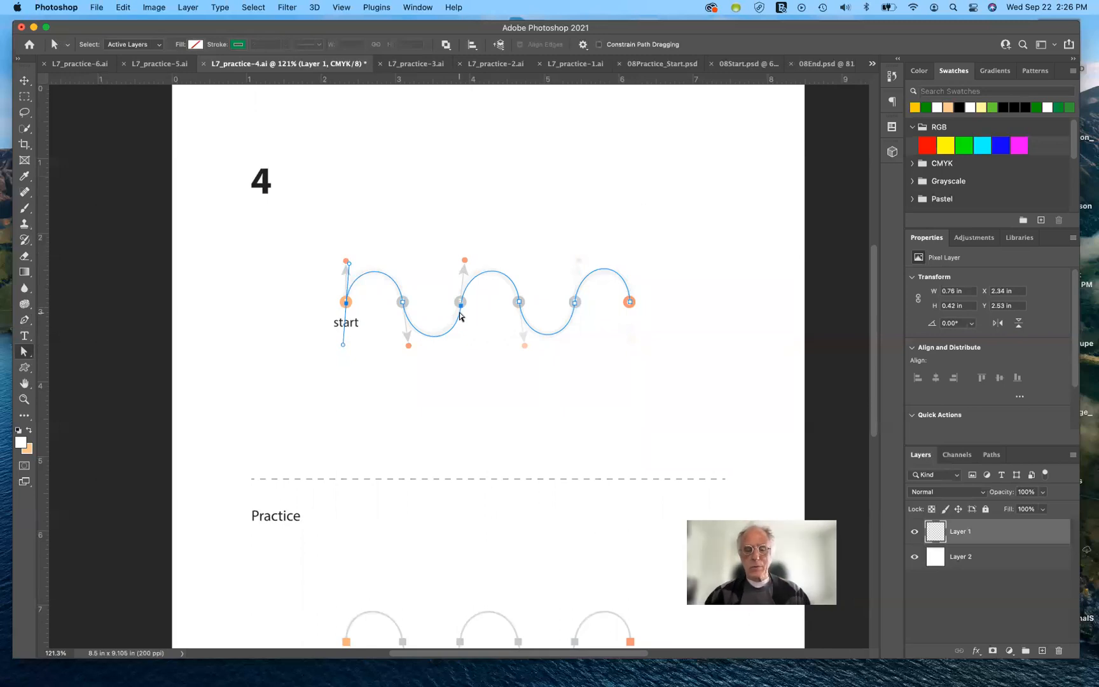
- Move the wave path's anchor at marker 3 slightly upward to fit the template curve
scroll(464, 316, up, 8)
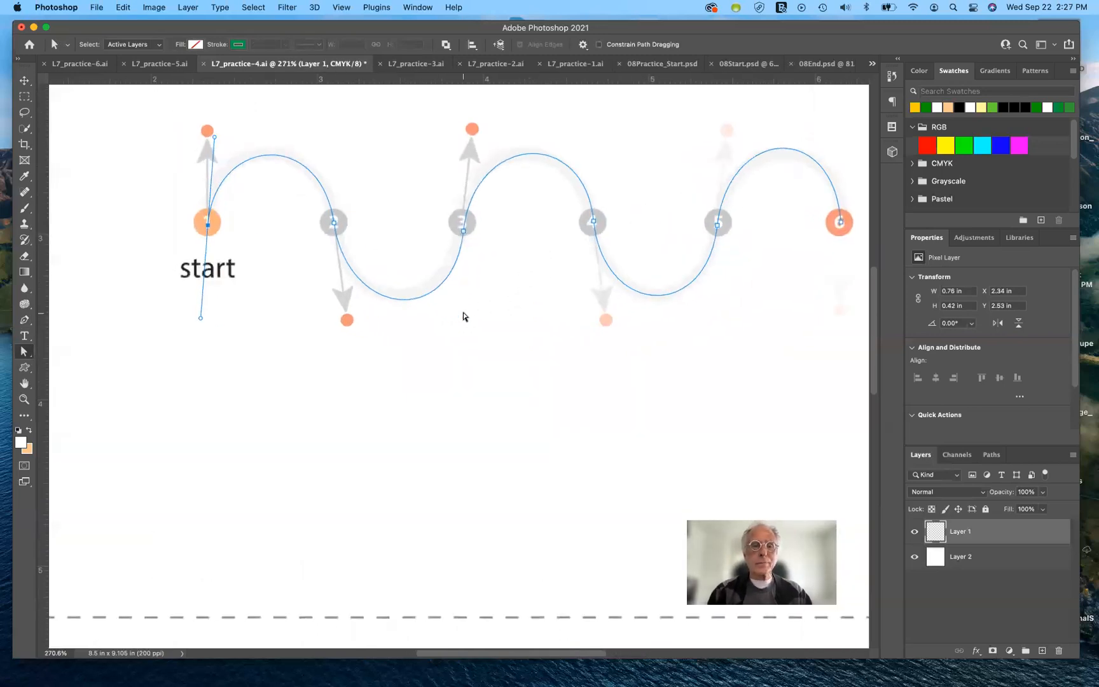
scroll(464, 316, up, 5)
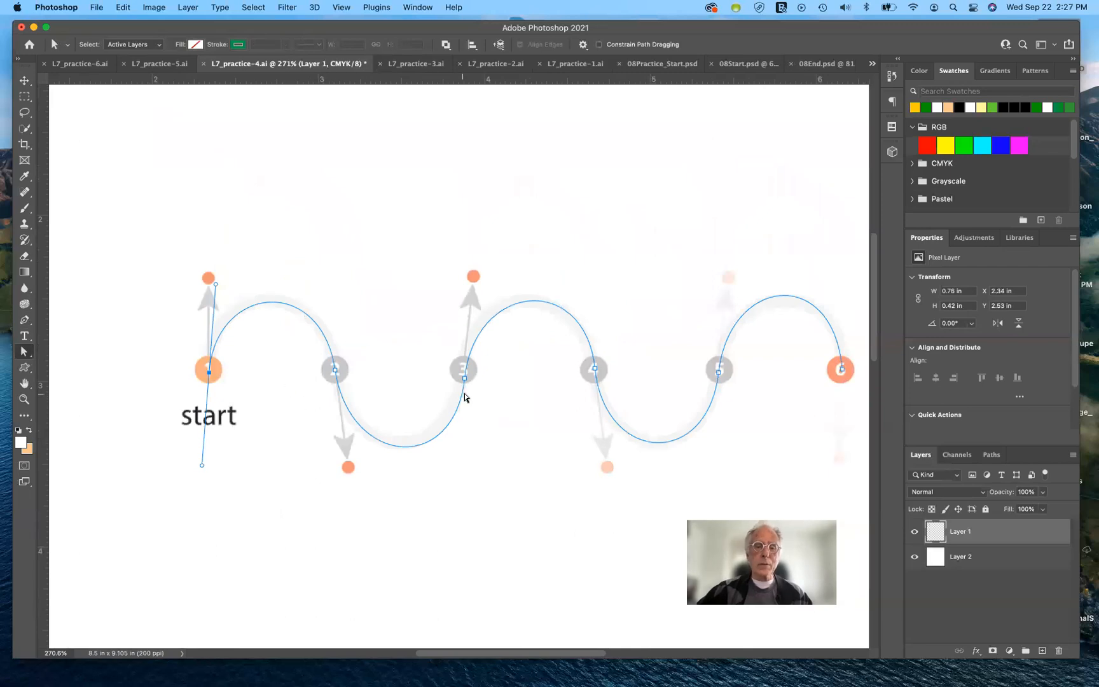
drag(464, 377, 461, 370)
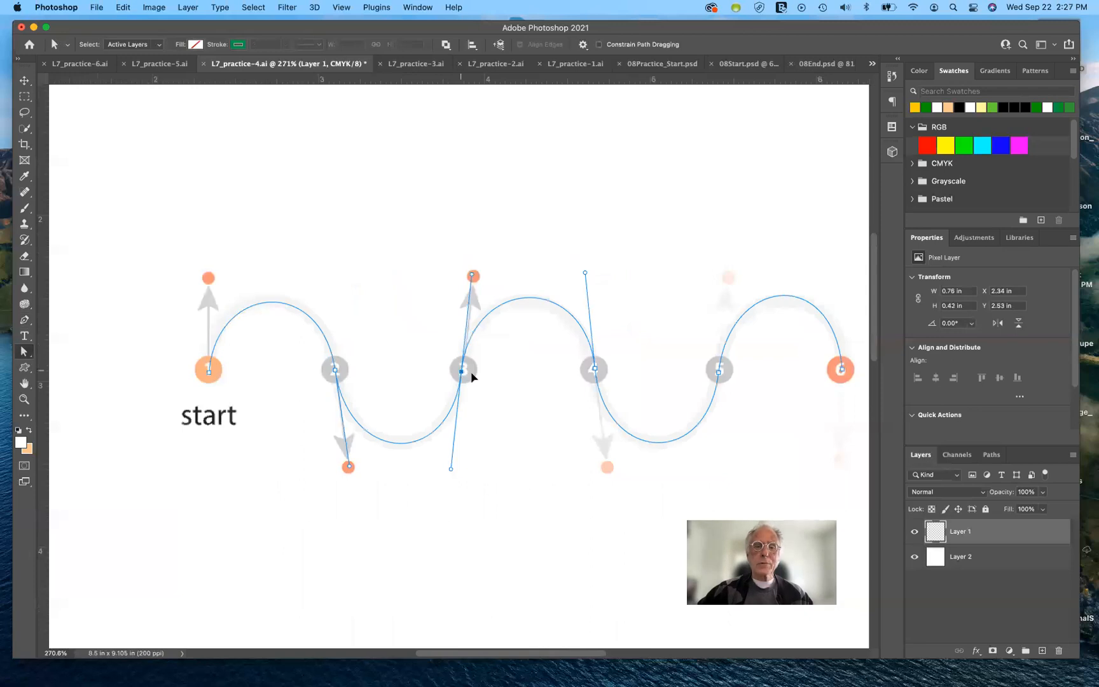
- Fine-tune the wave path by nudging the anchors at markers 4 and 5 and the direction handles at markers 6, 4 and 1 onto the template
drag(595, 371, 591, 374)
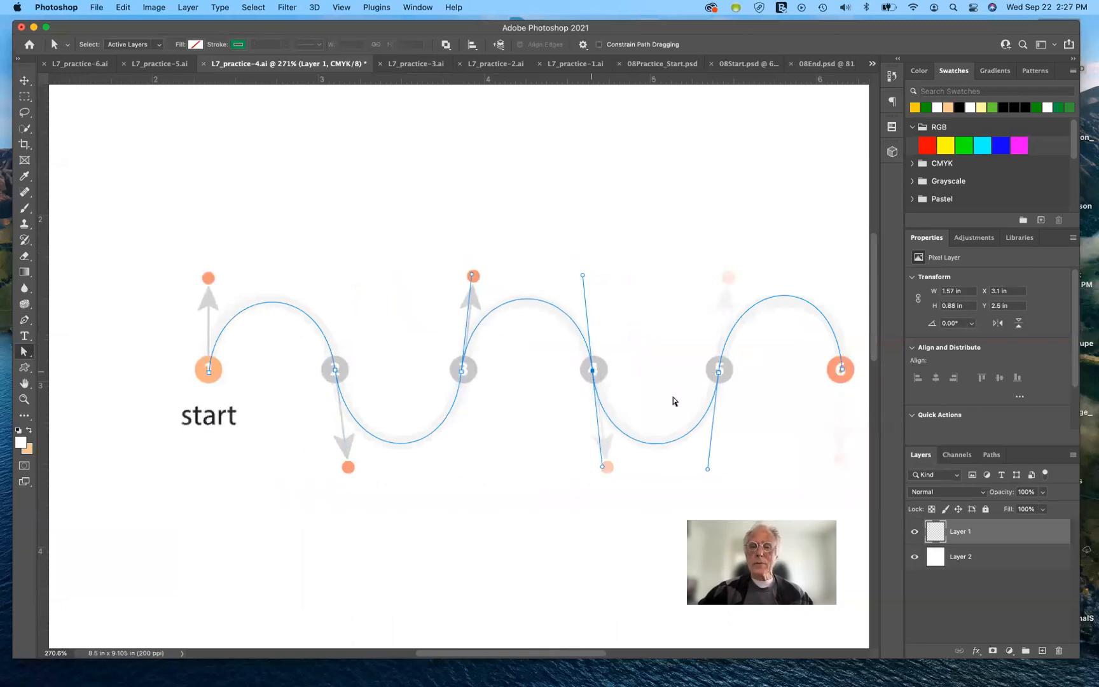
drag(718, 376, 719, 374)
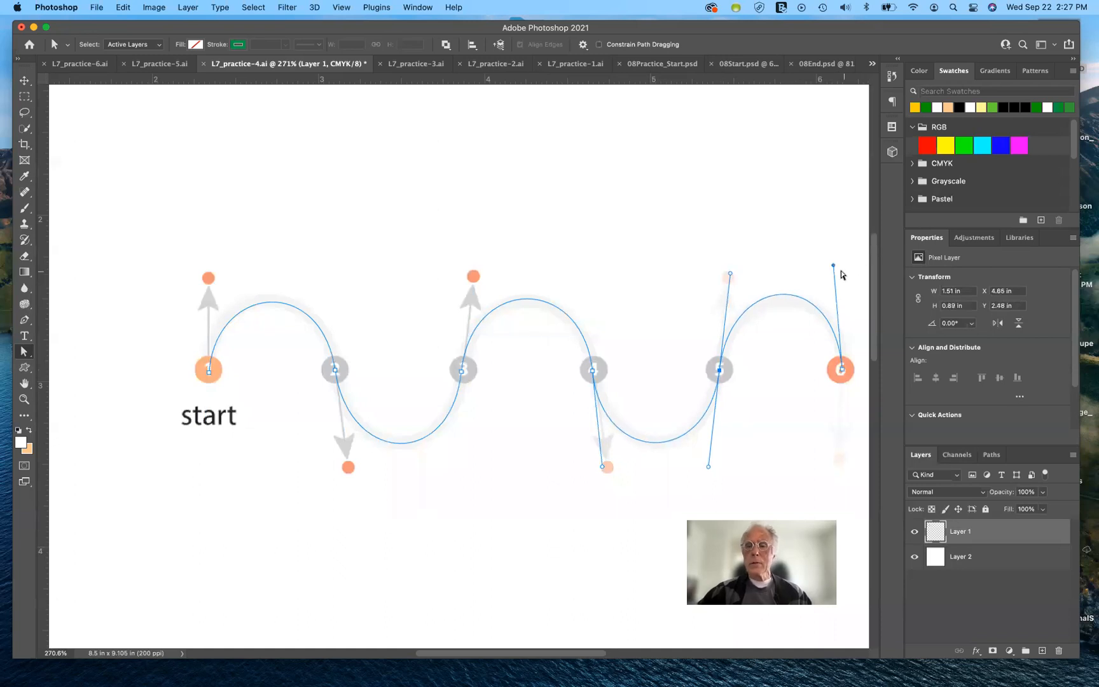
drag(834, 264, 842, 281)
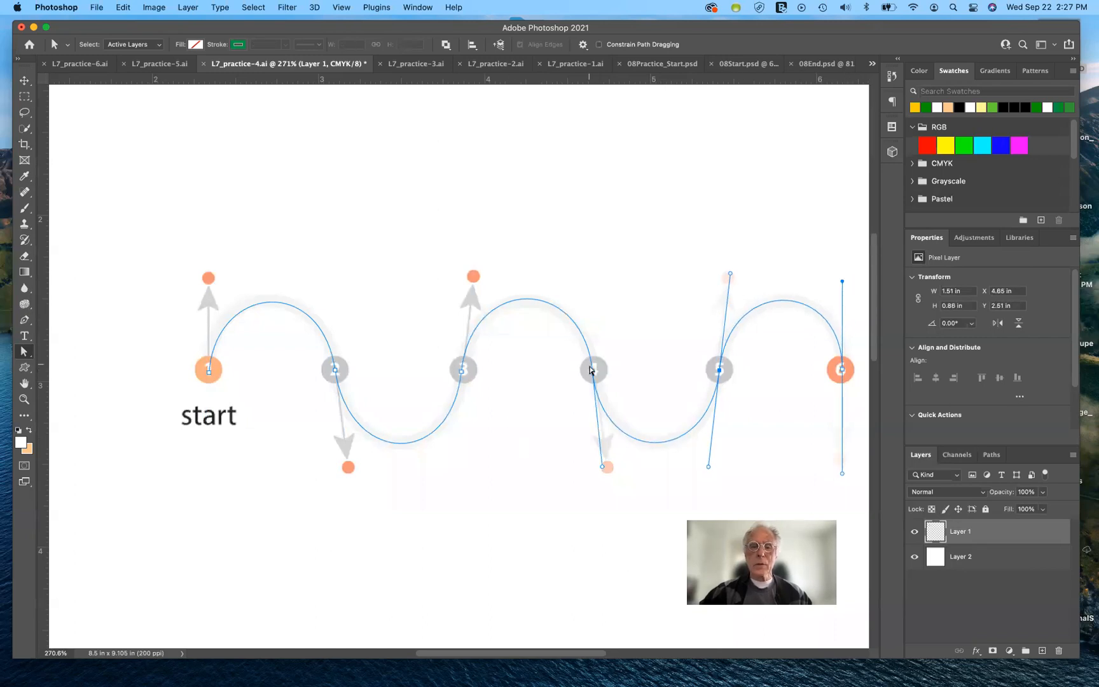
drag(599, 465, 607, 467)
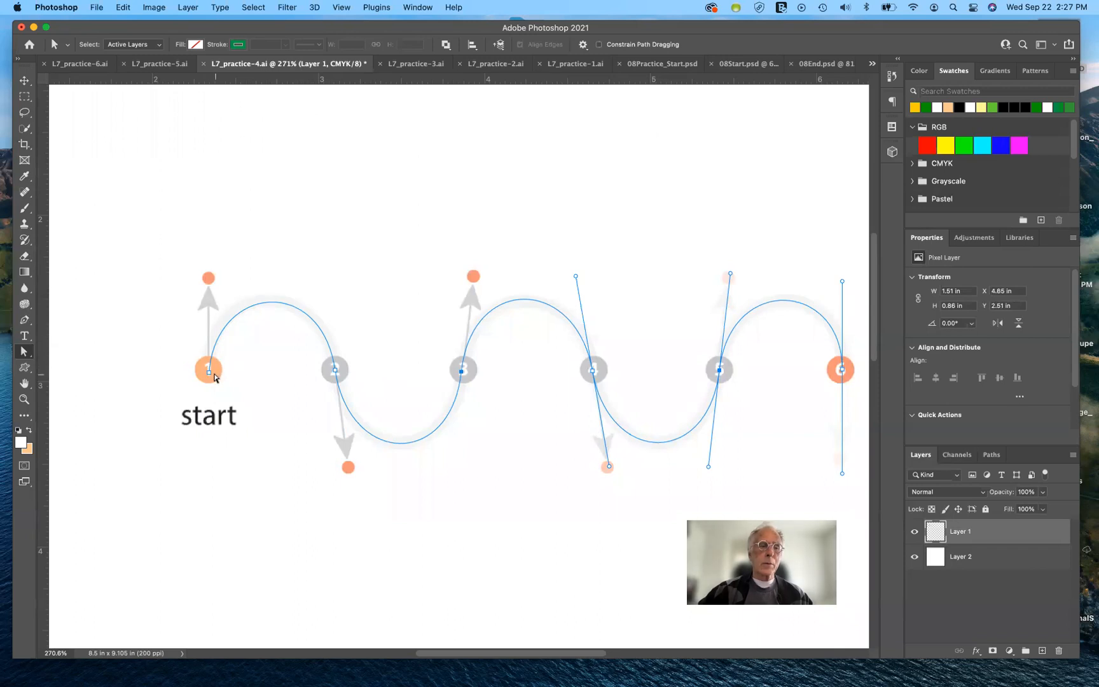
click(211, 376)
drag(217, 285, 210, 281)
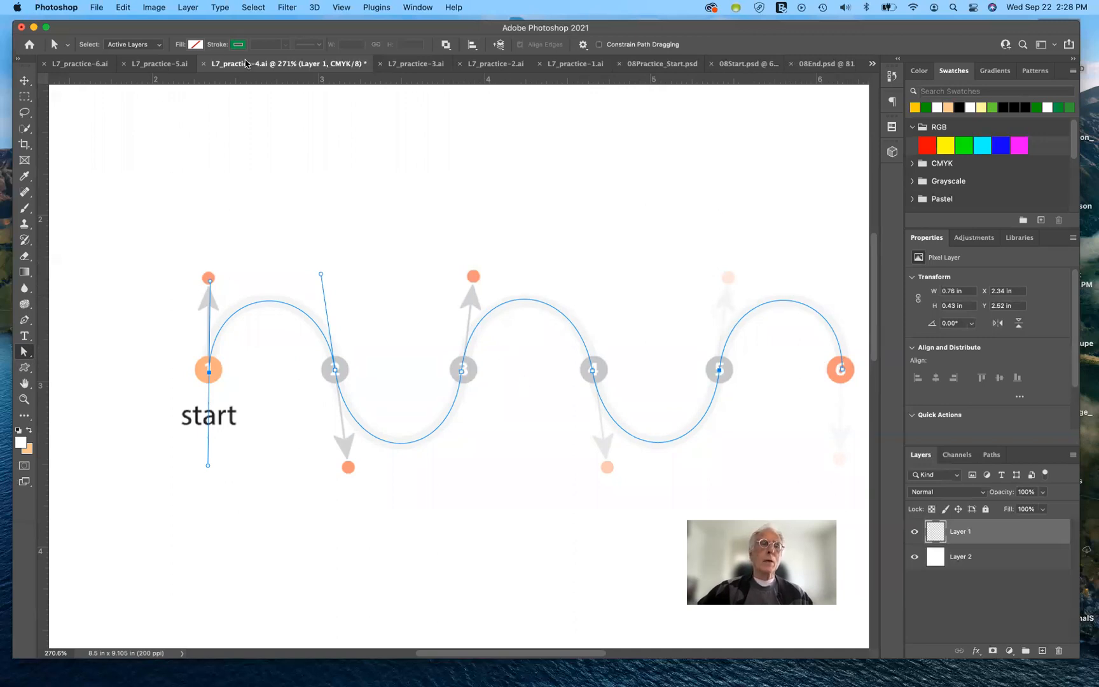
- Switch to the L7_practice-5.ai document and examine its numbered arc template and written instructions up close
click(154, 65)
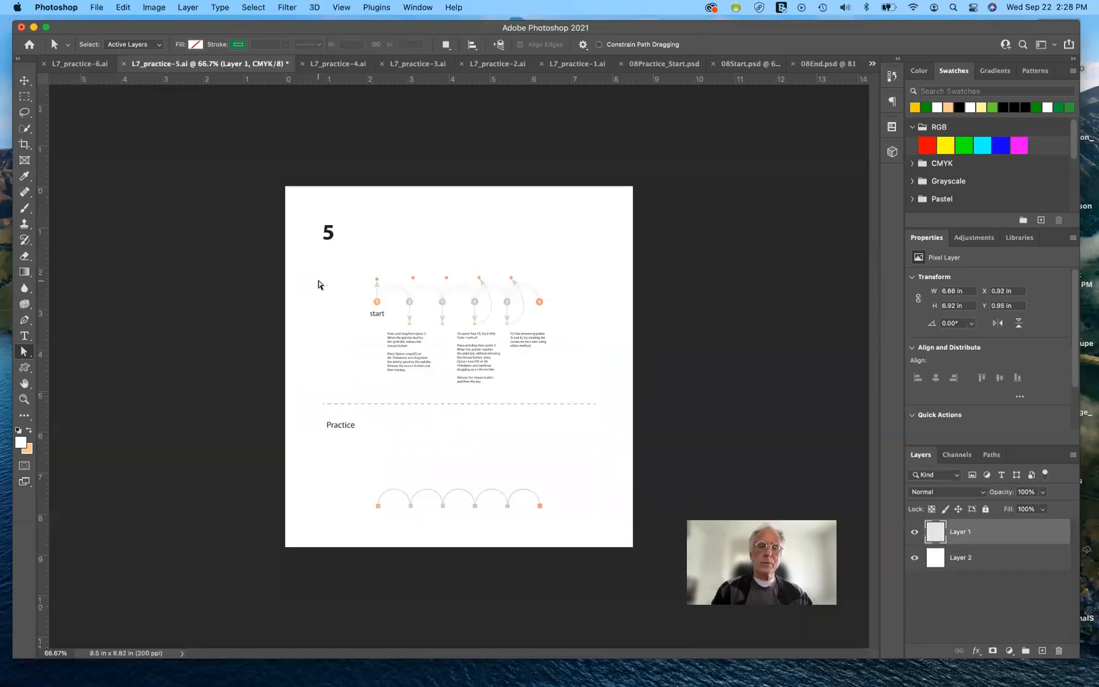
scroll(320, 285, up, 10)
scroll(320, 285, up, 5)
scroll(320, 284, down, 1)
scroll(320, 284, up, 1)
scroll(320, 285, up, 3)
scroll(320, 285, down, 2)
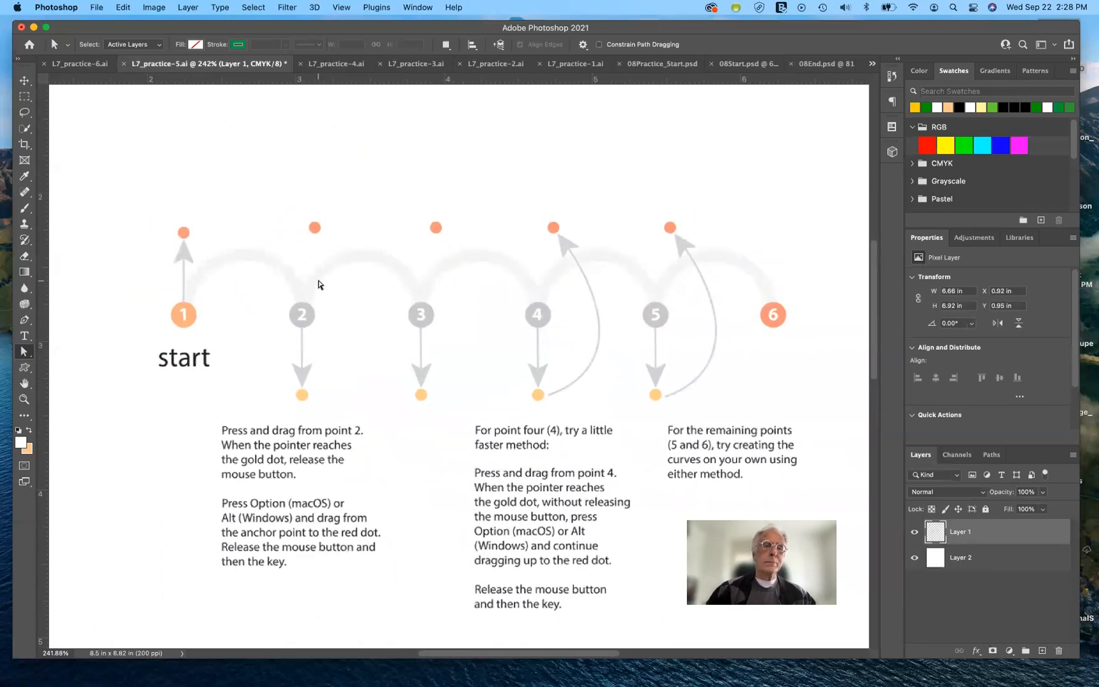
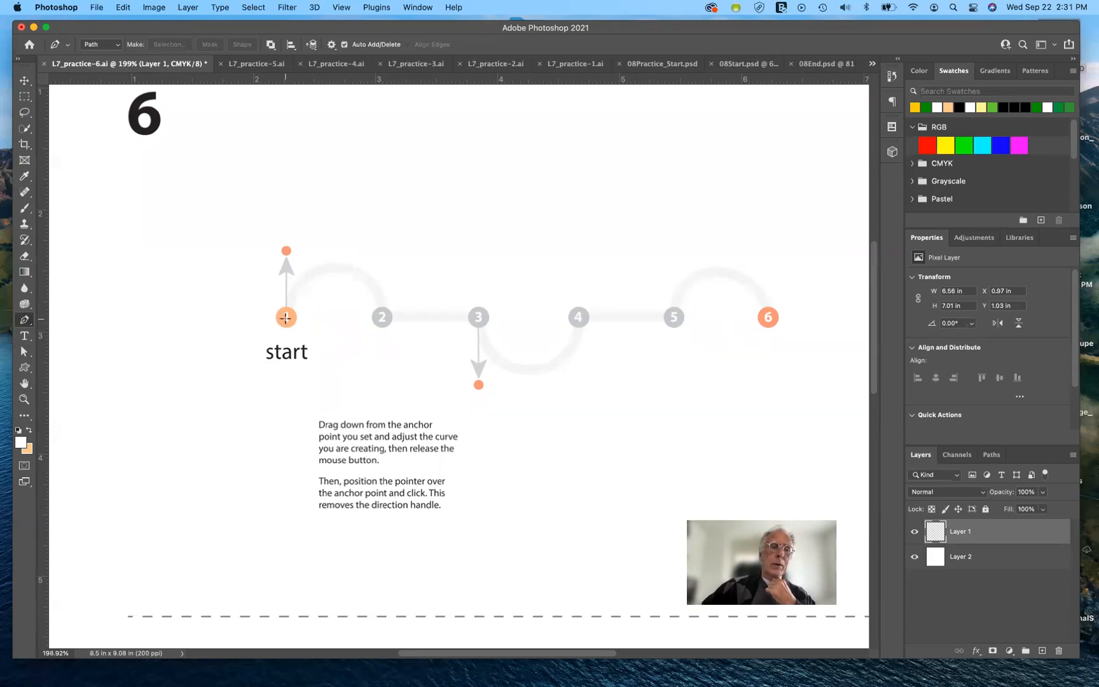
- Trace the template's first arc from marker 1 to 2 with the Pen tool, remove marker 2's outgoing handle, and add a straight segment to marker 3
drag(286, 317, 287, 251)
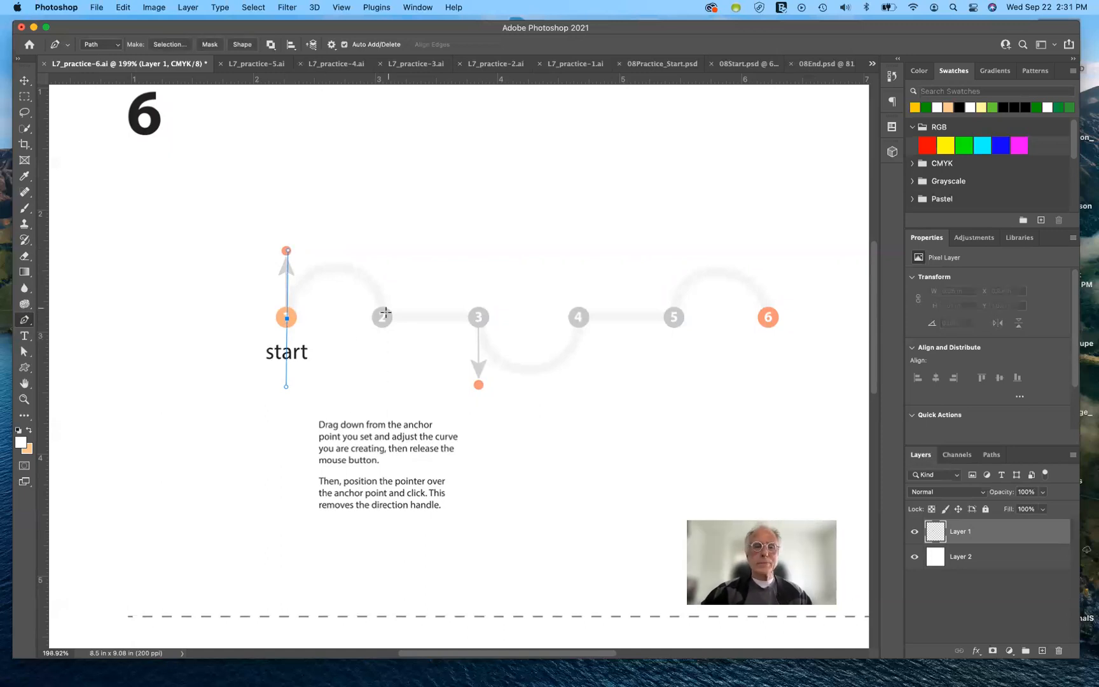
drag(383, 317, 384, 386)
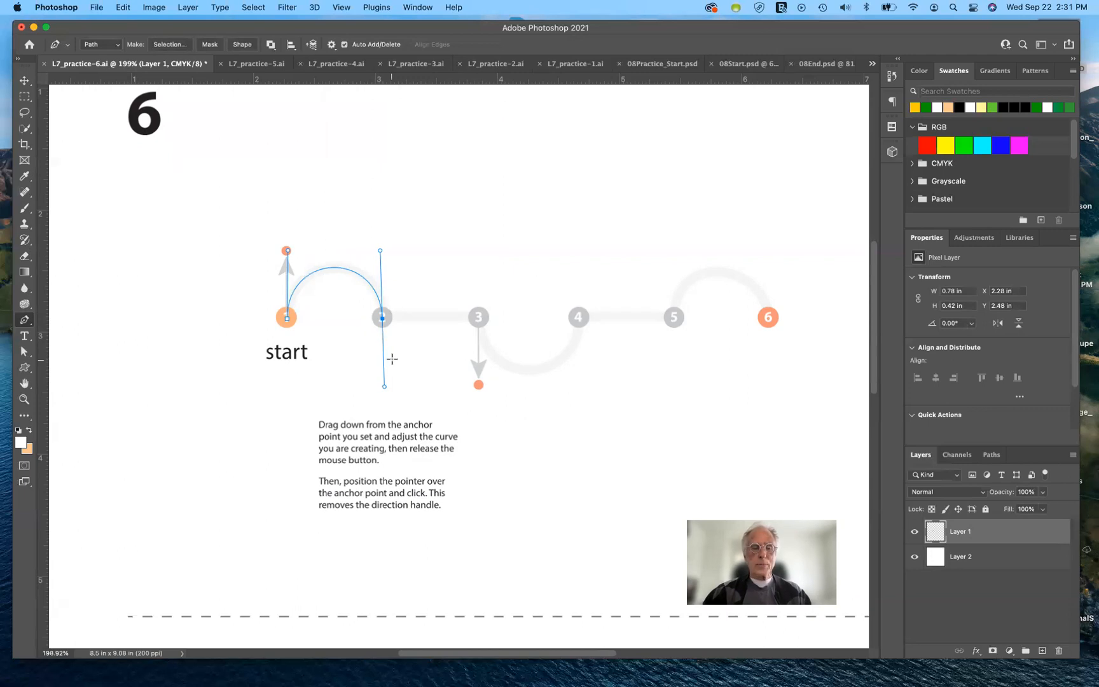
click(381, 317)
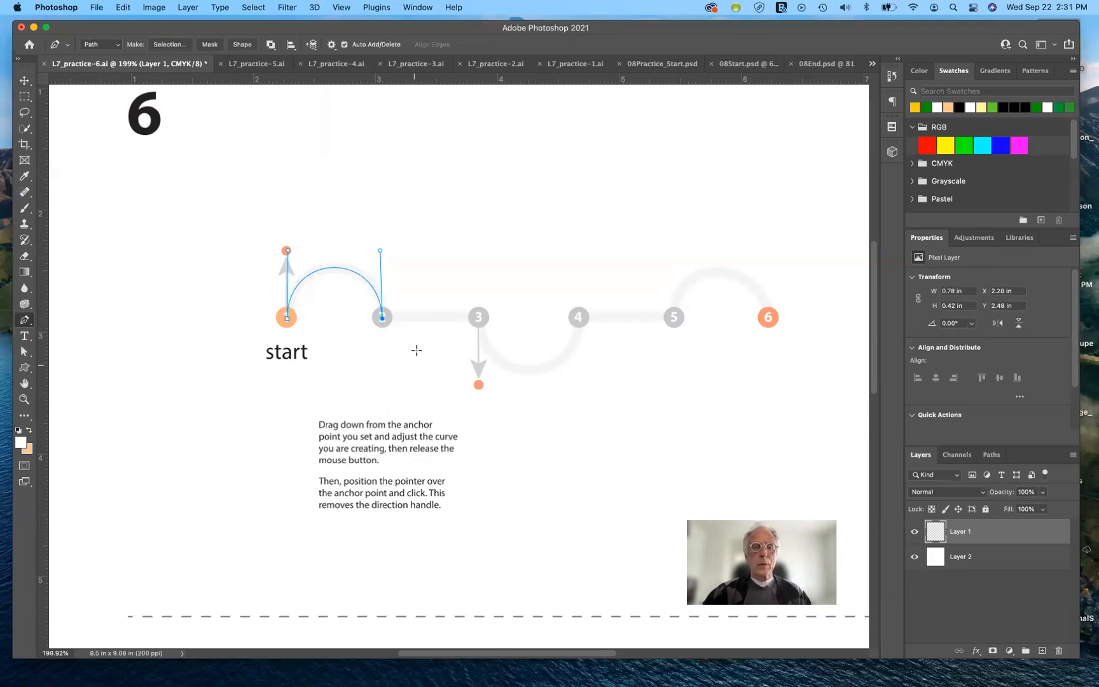
click(477, 317)
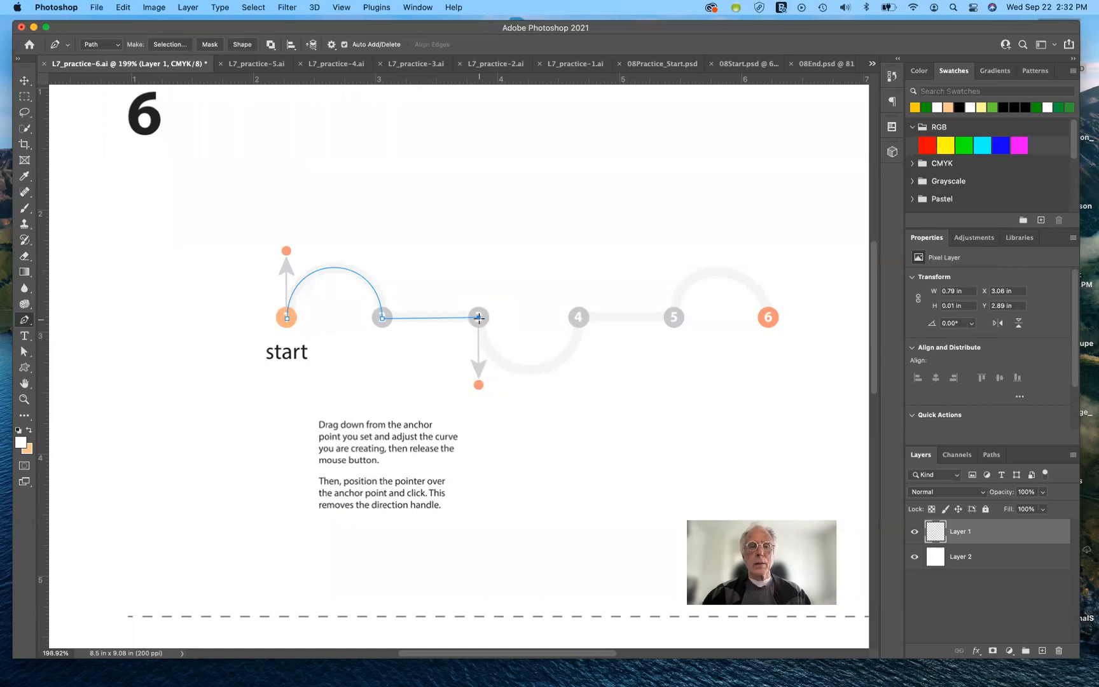
- Continue the path with a downward curve from marker 3 to 4, a straight segment to 5, and an upward arc ending at 6
drag(479, 318, 478, 384)
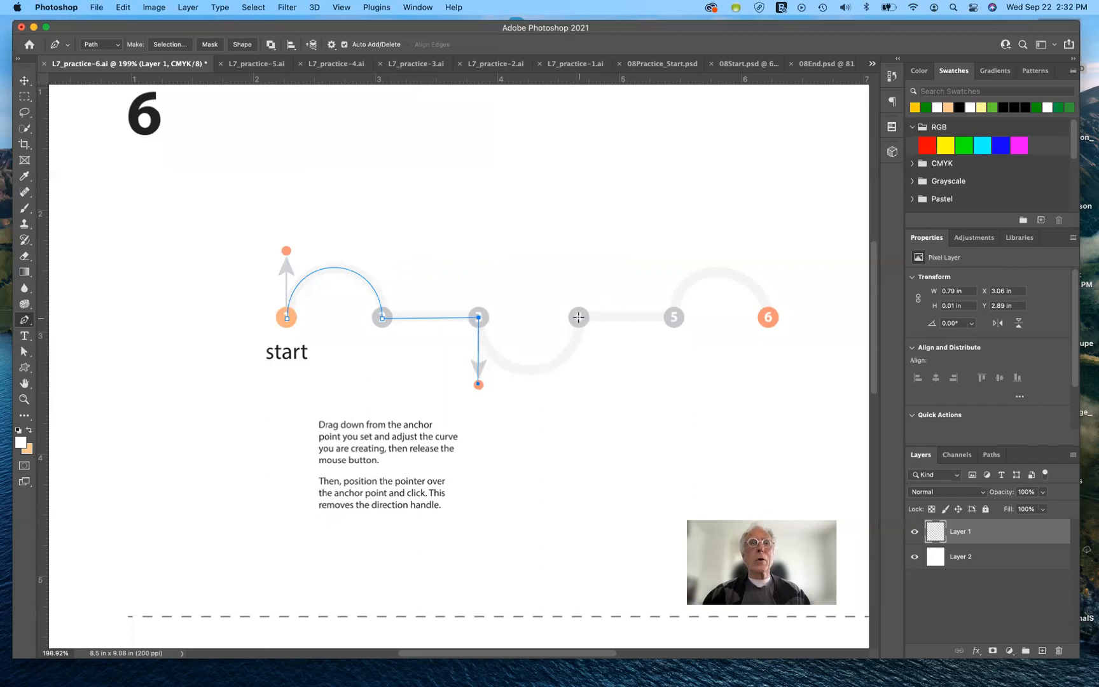
drag(578, 317, 581, 248)
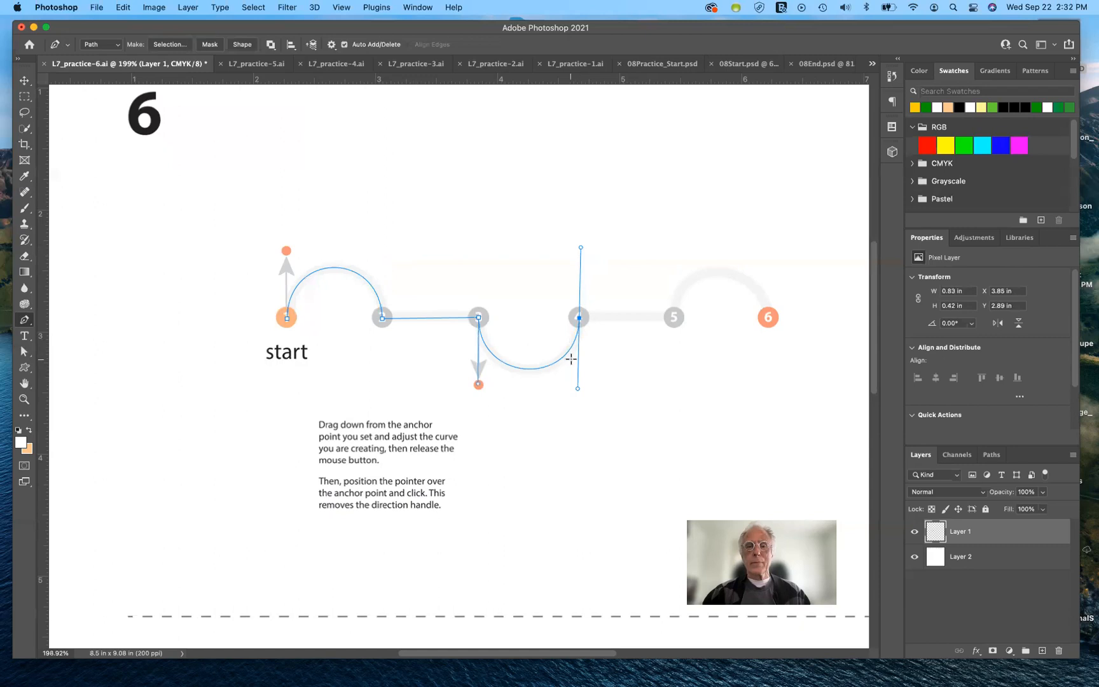
click(579, 317)
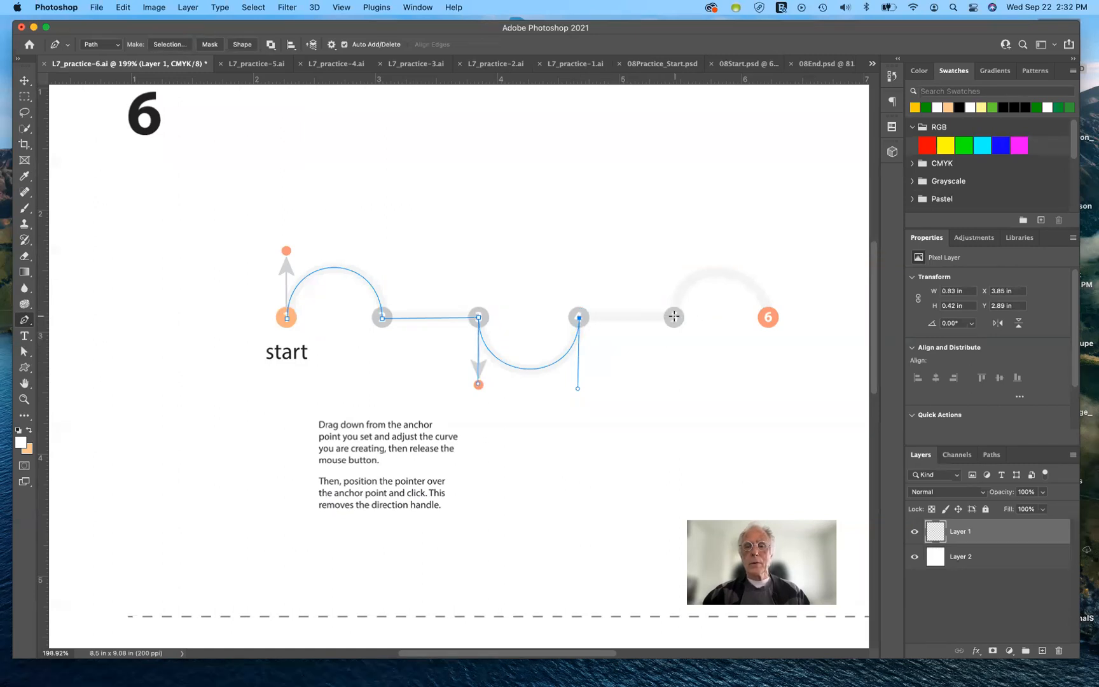
click(674, 316)
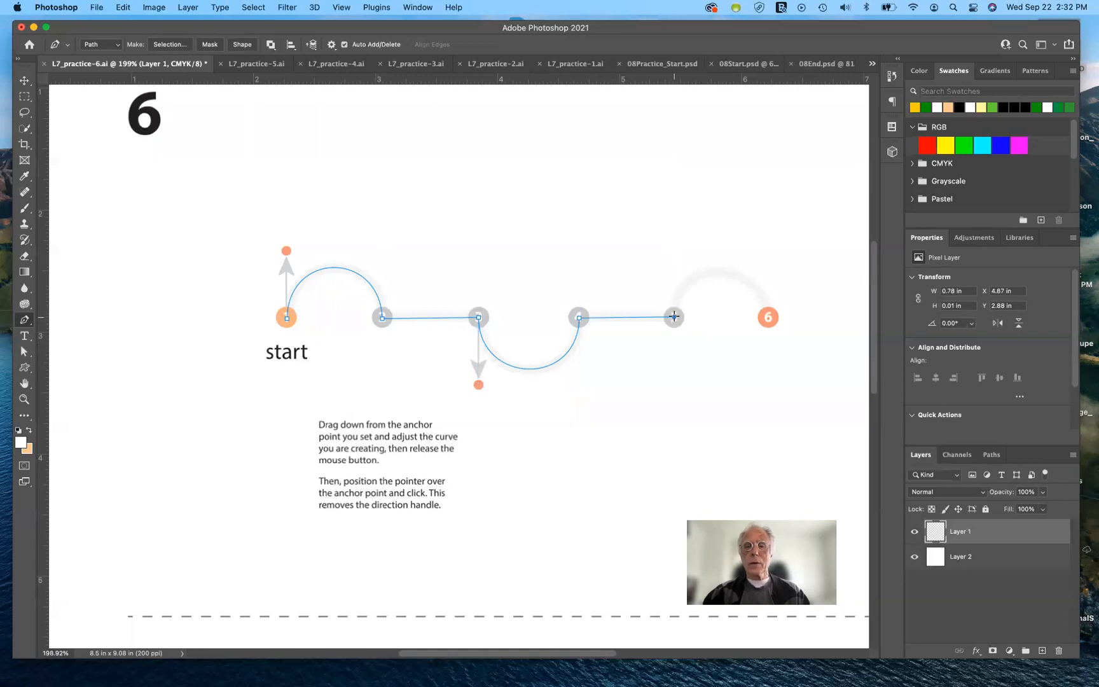
drag(673, 316, 674, 230)
drag(768, 317, 771, 354)
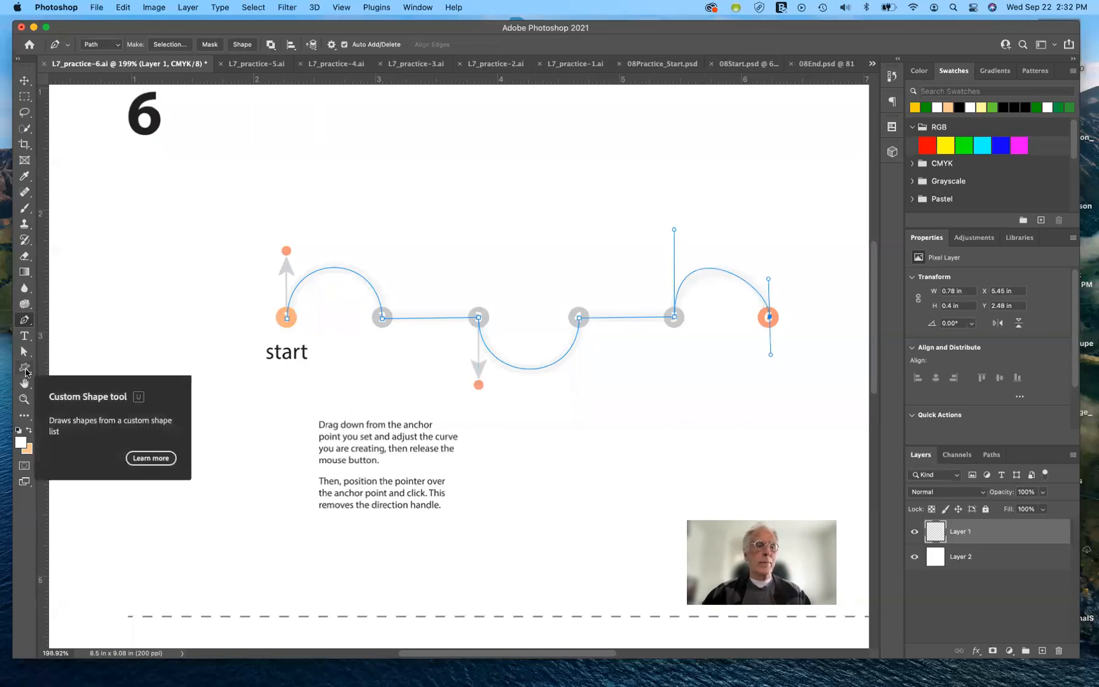
- Adjust the upper direction handles at markers 5 and 6 with the Direct Selection tool to fit the last arc to the template
drag(26, 356, 67, 368)
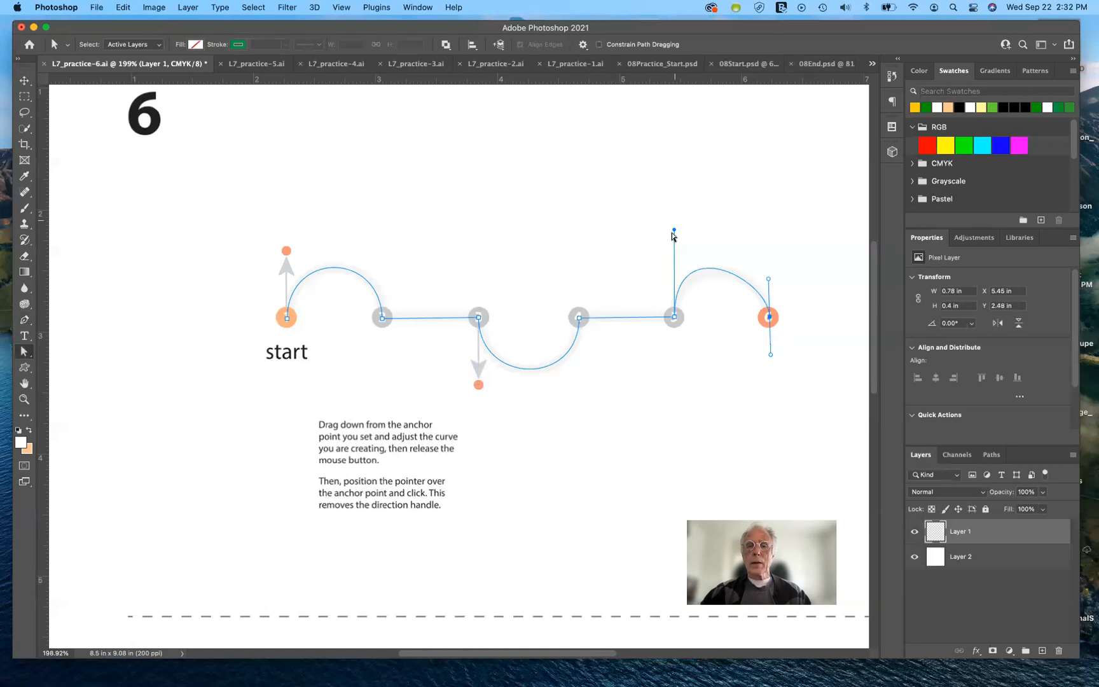
drag(674, 230, 685, 236)
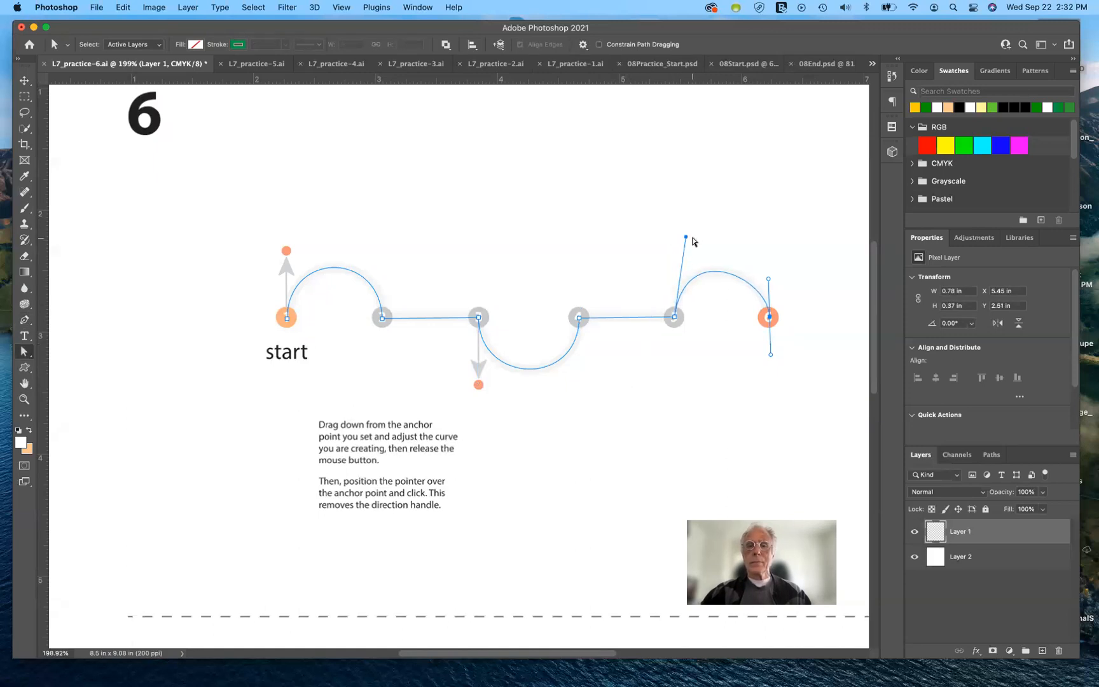
drag(685, 237, 682, 238)
drag(769, 279, 768, 271)
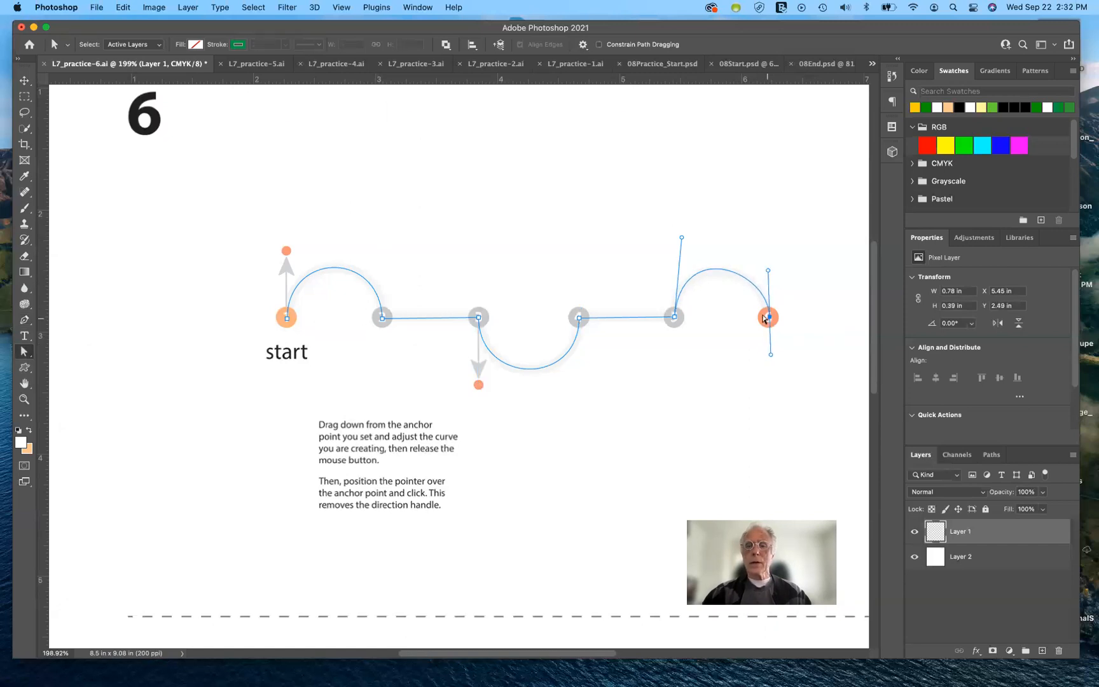
drag(681, 239, 677, 250)
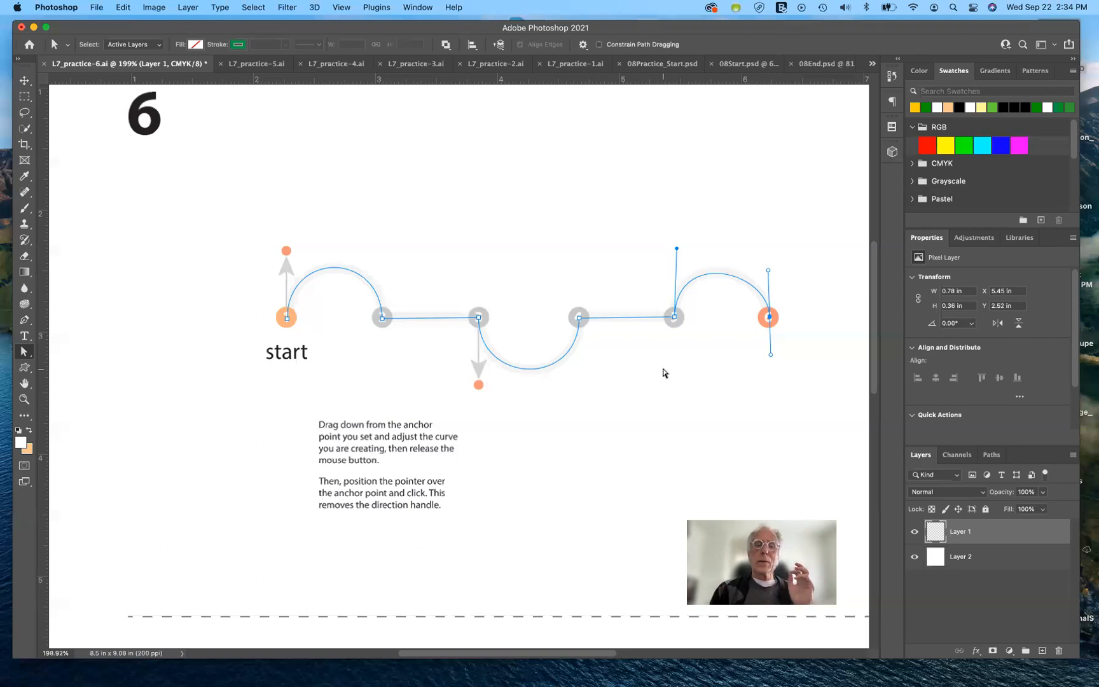
- Switch to Illustrator and create a new document from the Letter preset, 612 x 792 pt
key(ctrl+Right)
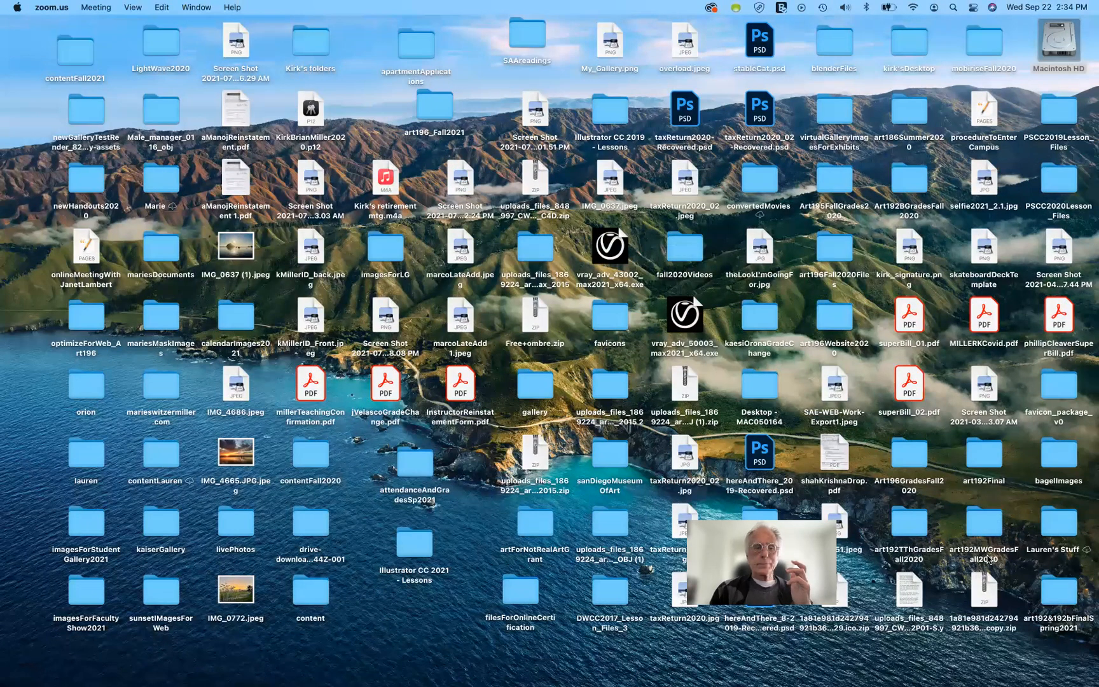
drag(767, 519, 982, 559)
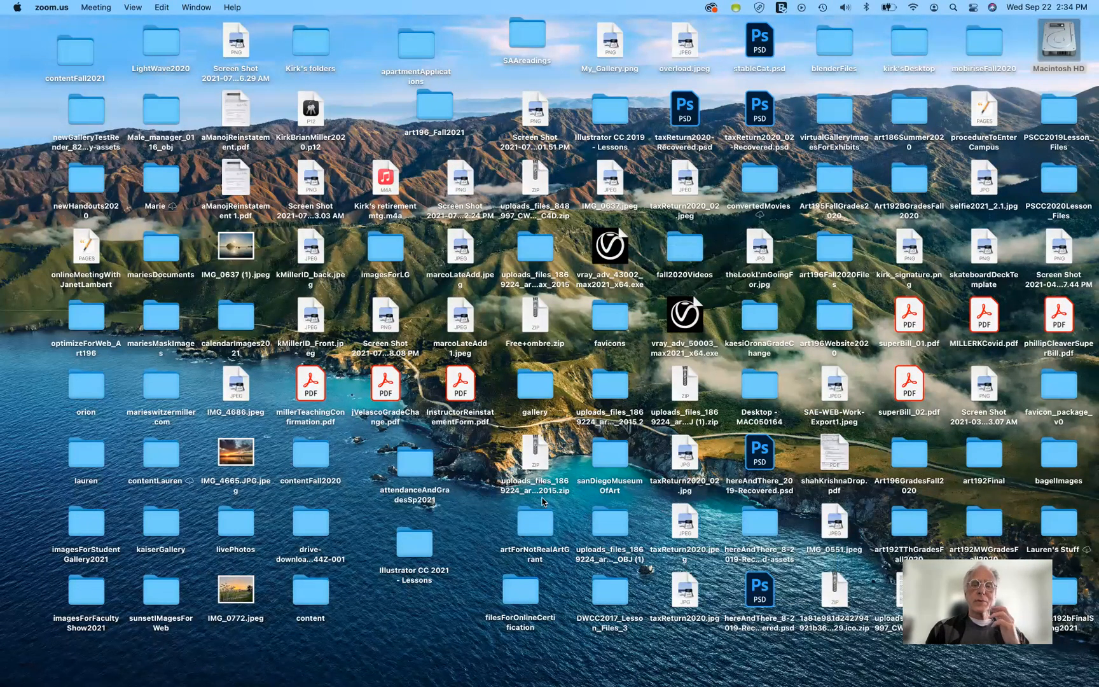
key(ctrl+Left)
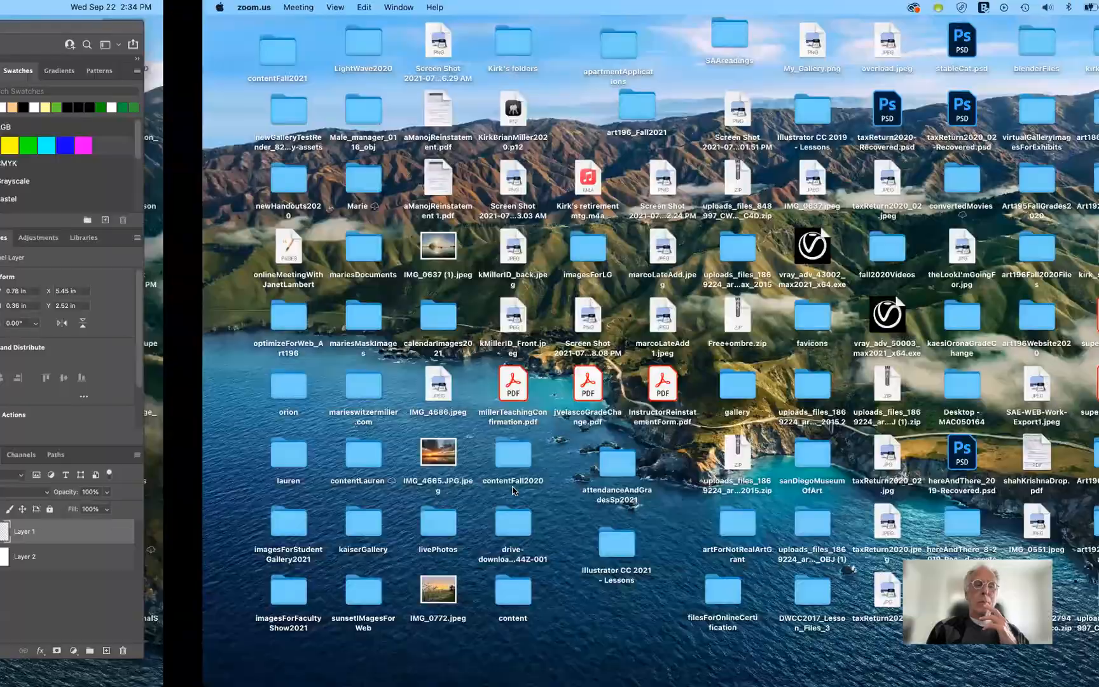
key(ctrl+Right)
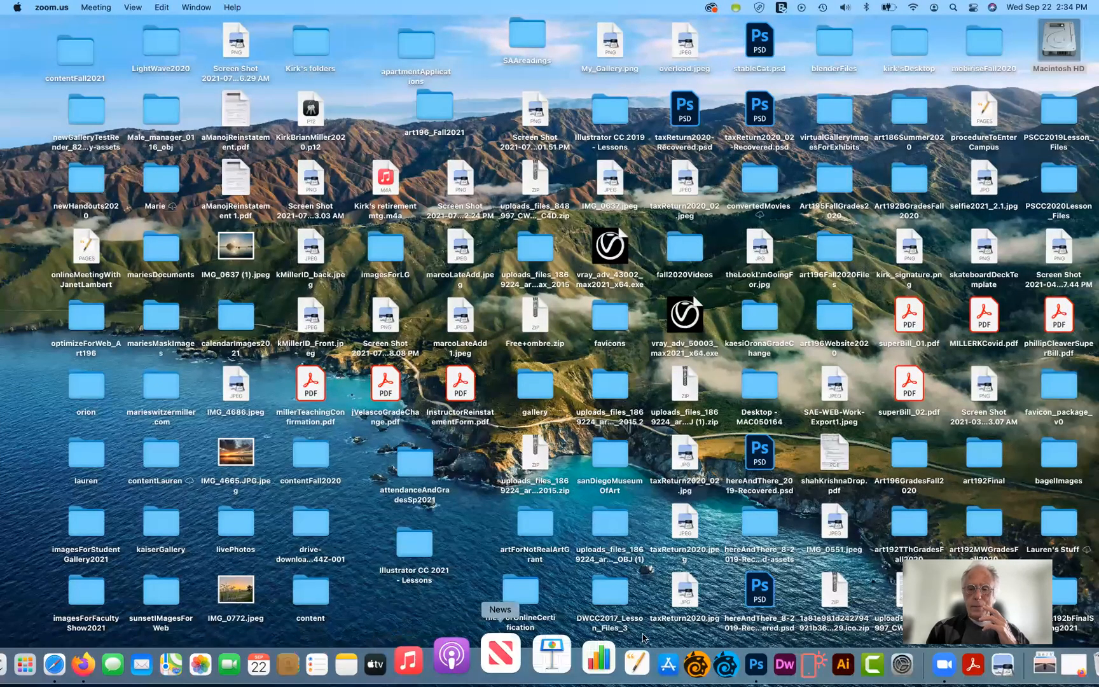
click(797, 652)
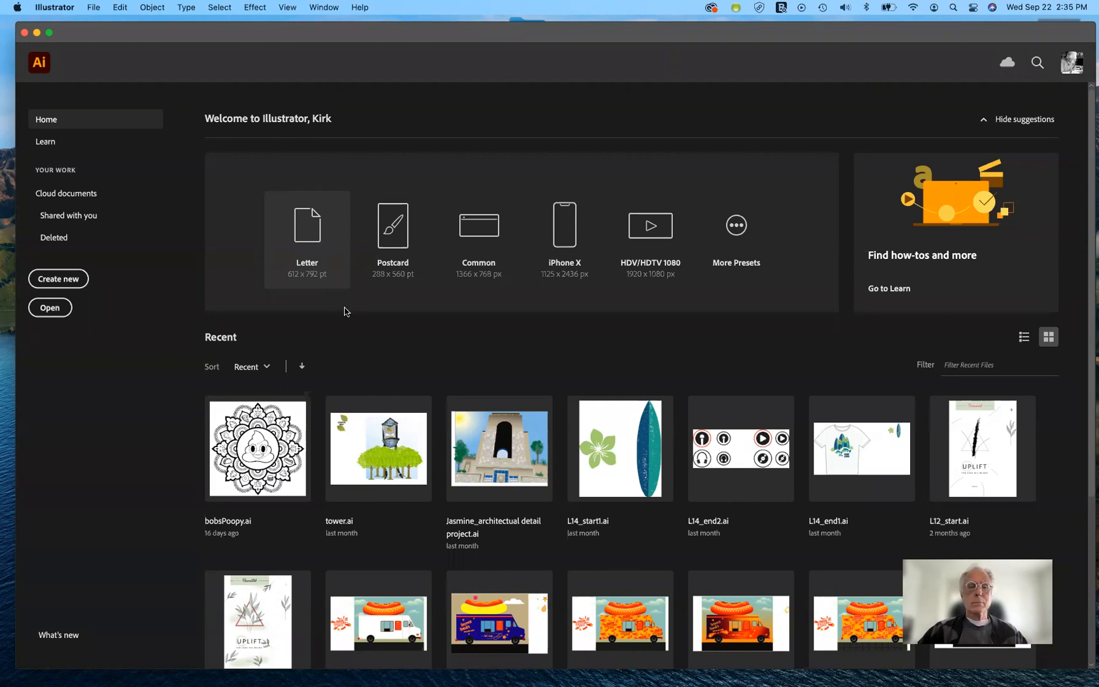
click(322, 224)
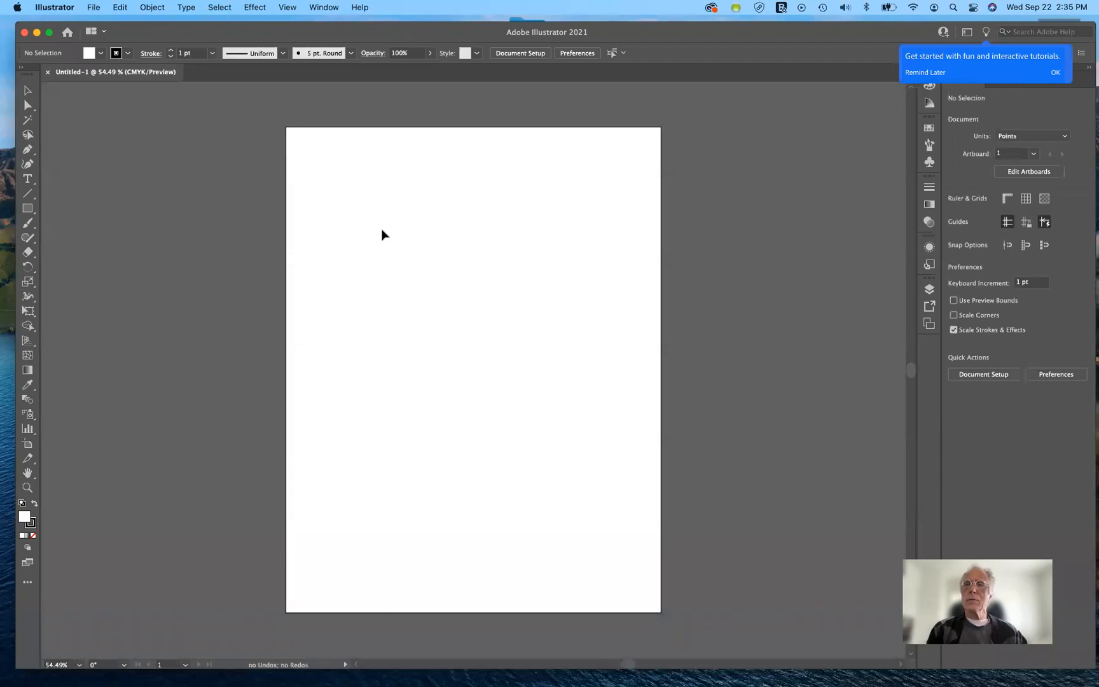
- Draw a circle about 201 pt in diameter on the artboard with the Ellipse tool, and swap its fill and stroke colours
scroll(381, 235, up, 5)
scroll(381, 235, right, 3)
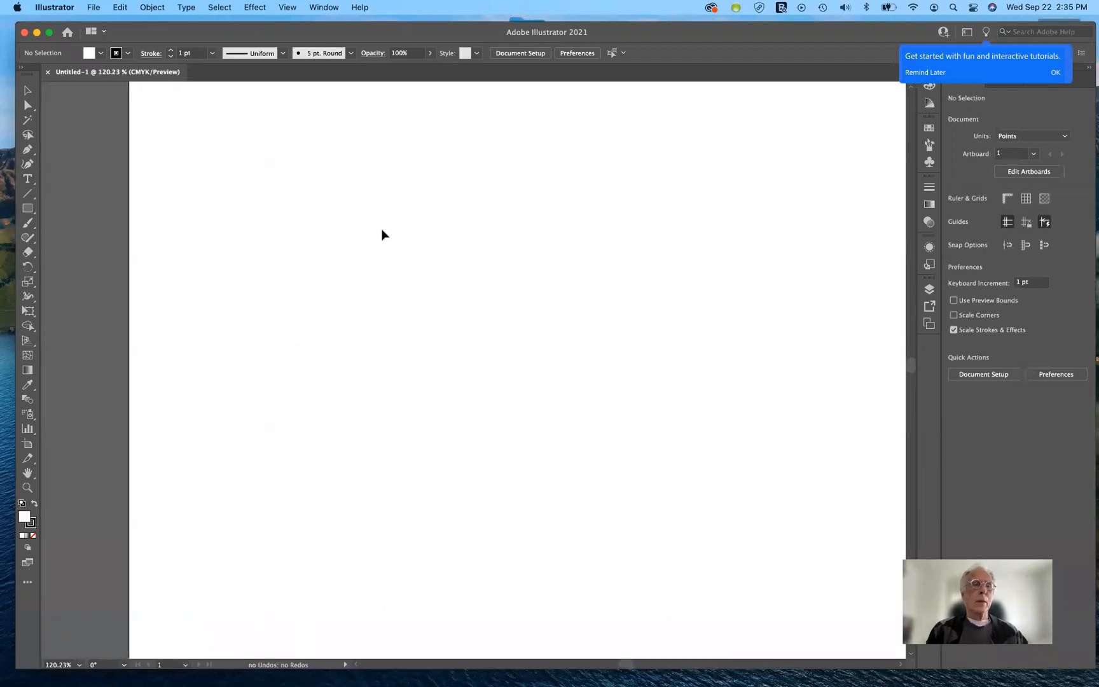
scroll(382, 235, up, 2)
scroll(382, 235, right, 2)
scroll(381, 235, down, 1)
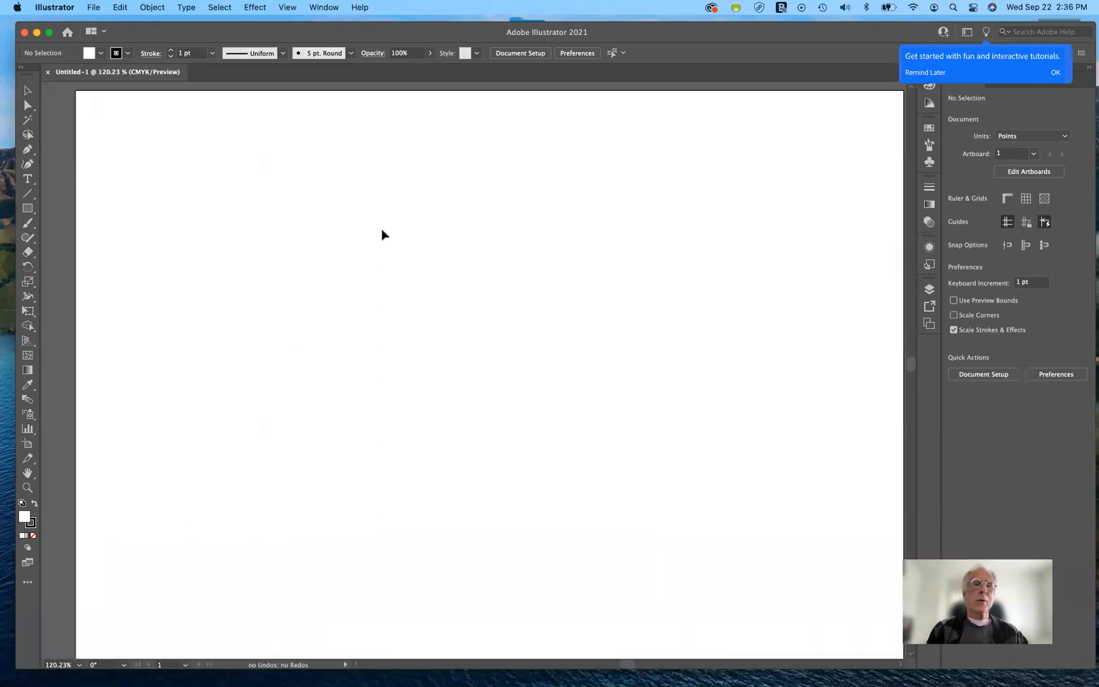
click(28, 208)
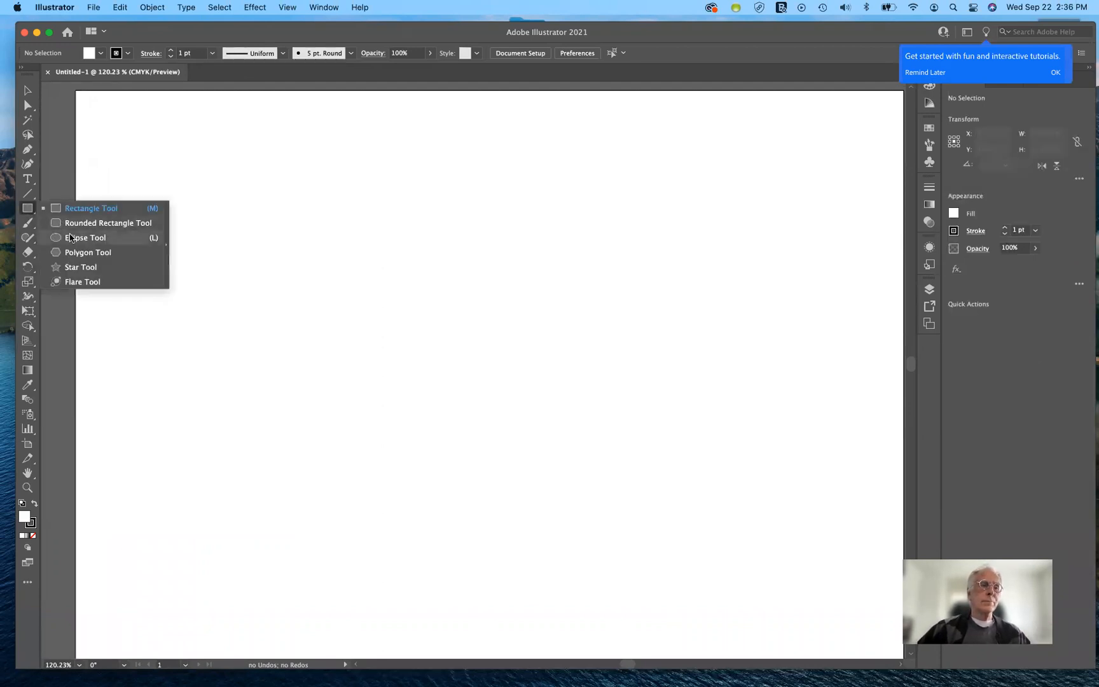
click(72, 237)
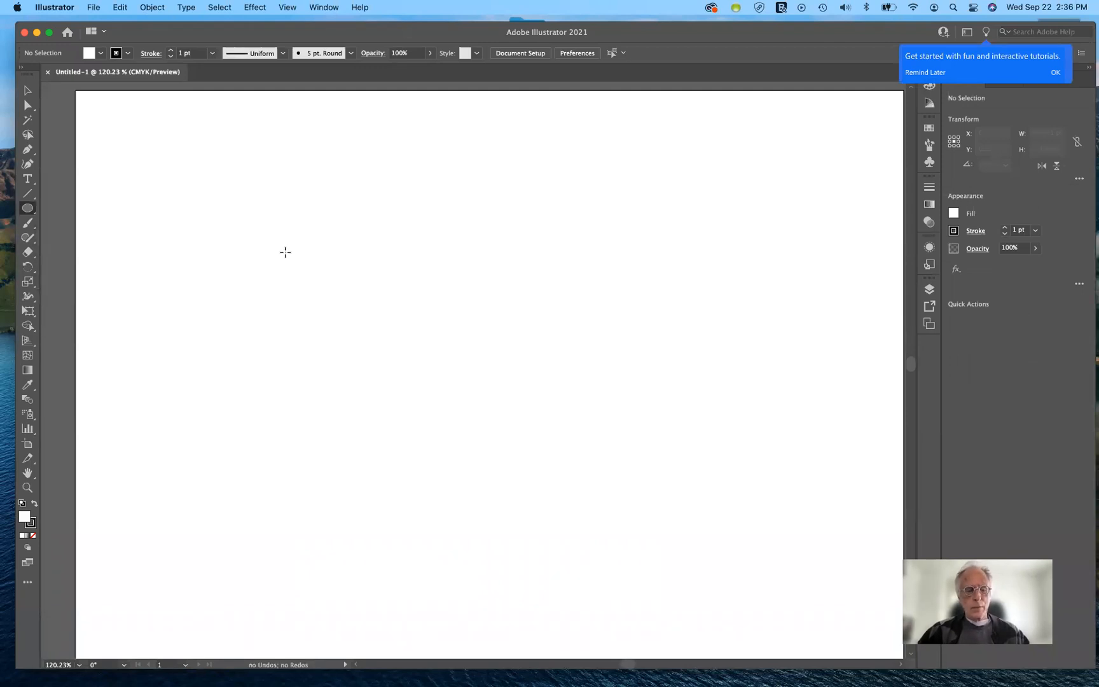
drag(305, 284, 442, 420)
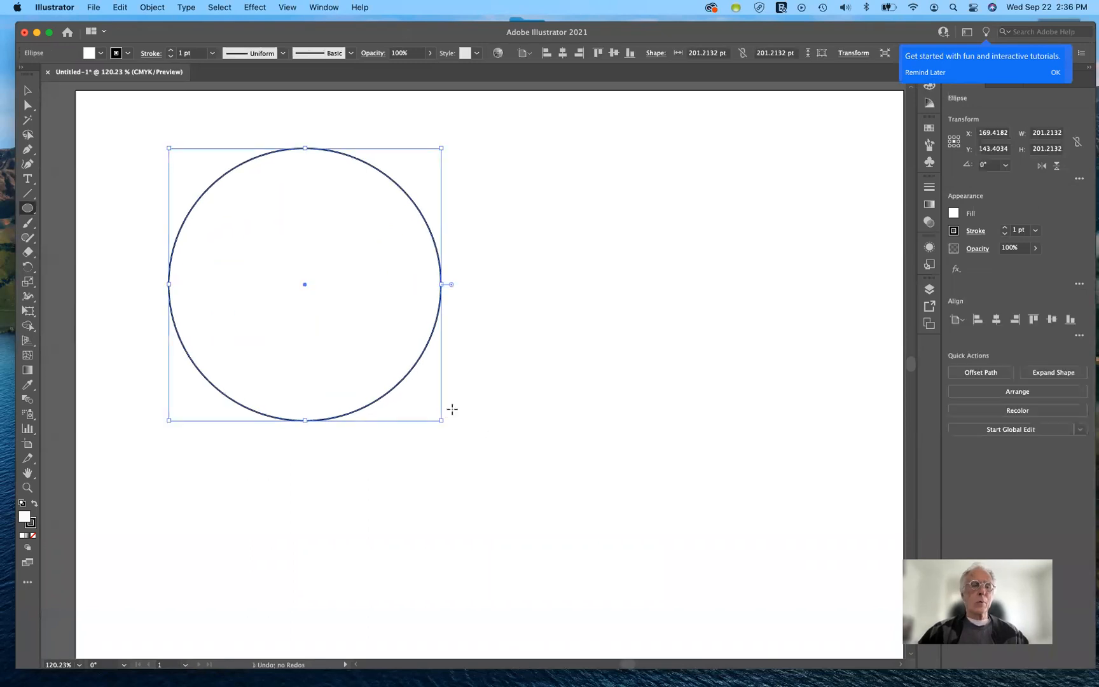
click(34, 504)
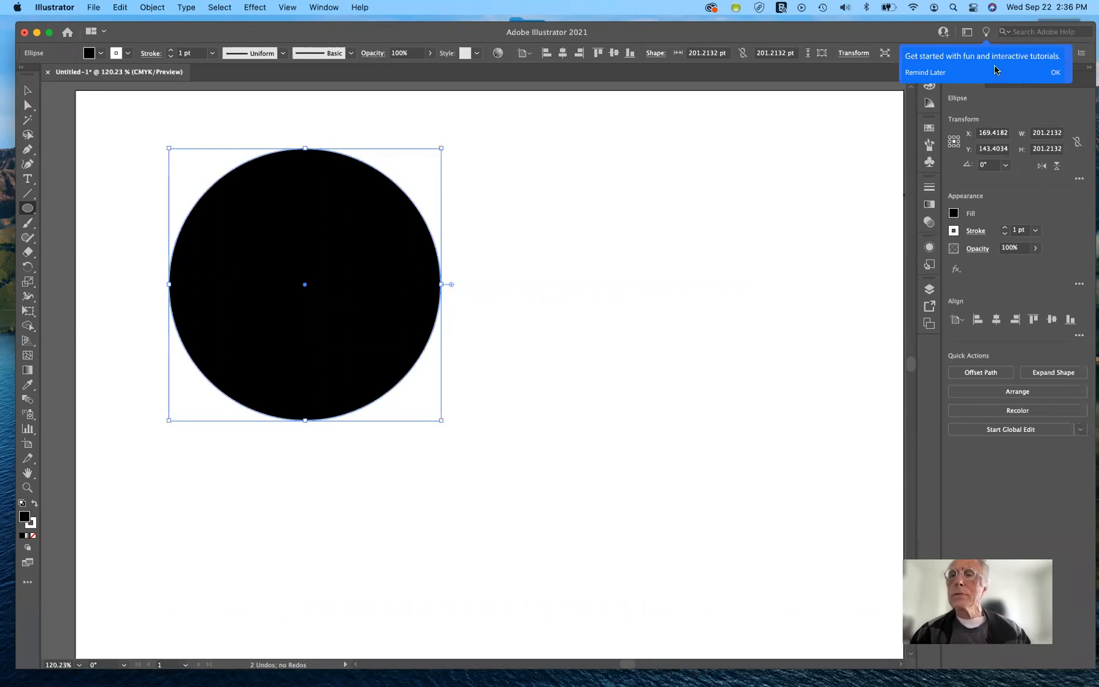
- Dismiss the interactive tutorials tip and move the Learn panel clear of the black circle
click(1057, 73)
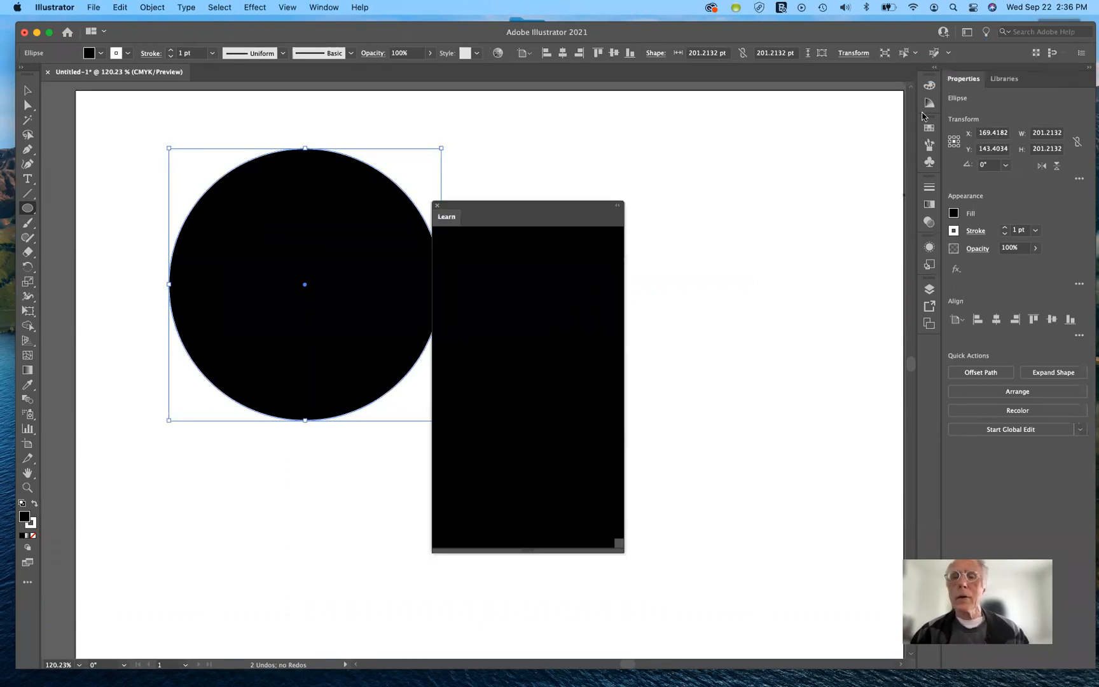
drag(512, 208, 674, 230)
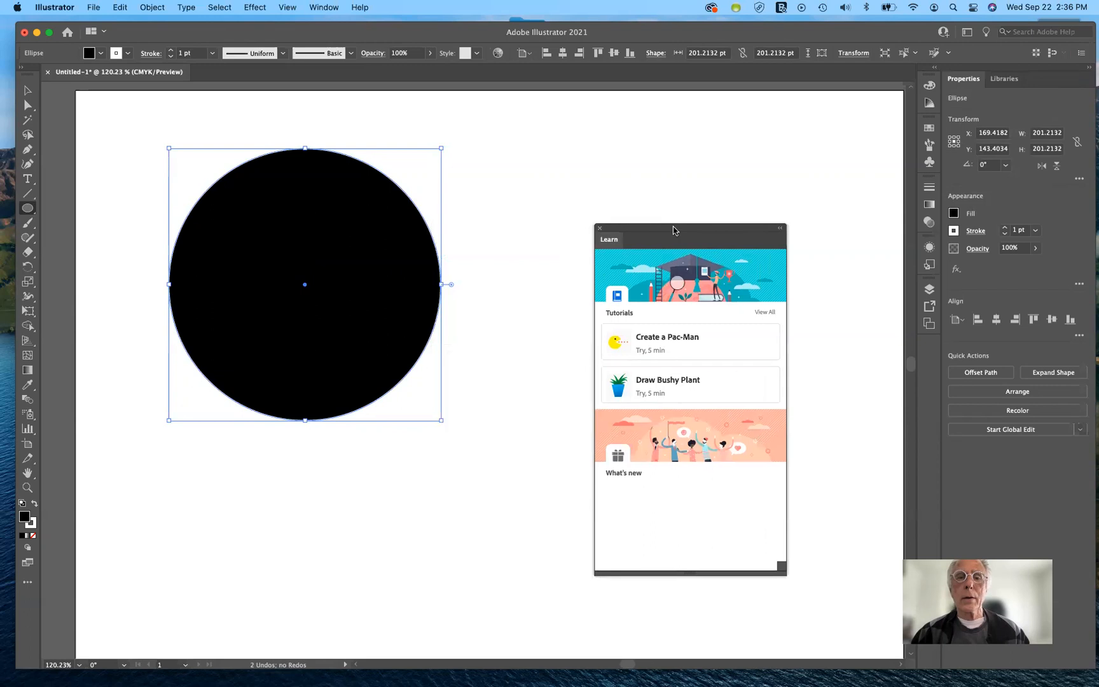
- Close the Learn panel and fill the black circle with the brown swirl pattern swatch
click(601, 227)
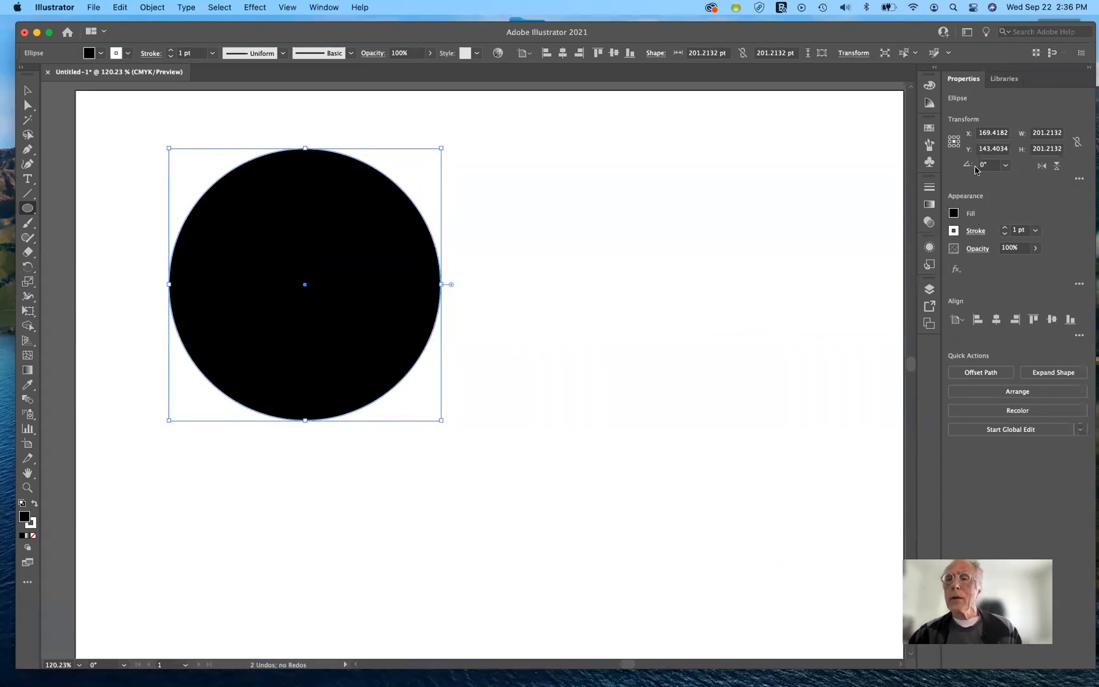
click(954, 214)
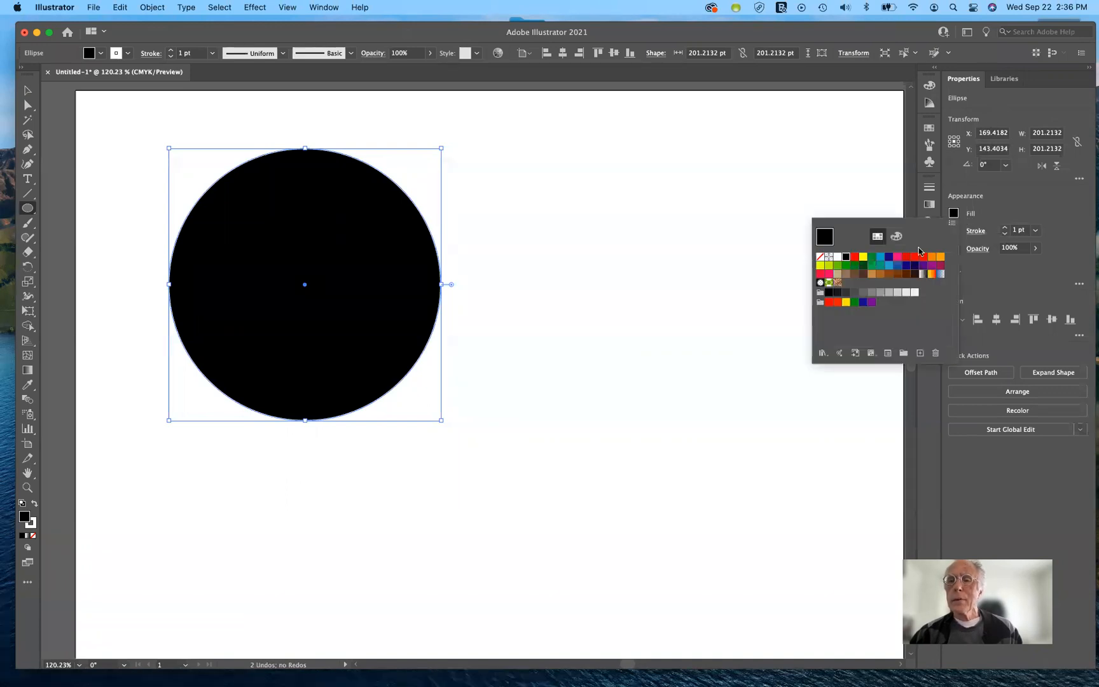
click(837, 282)
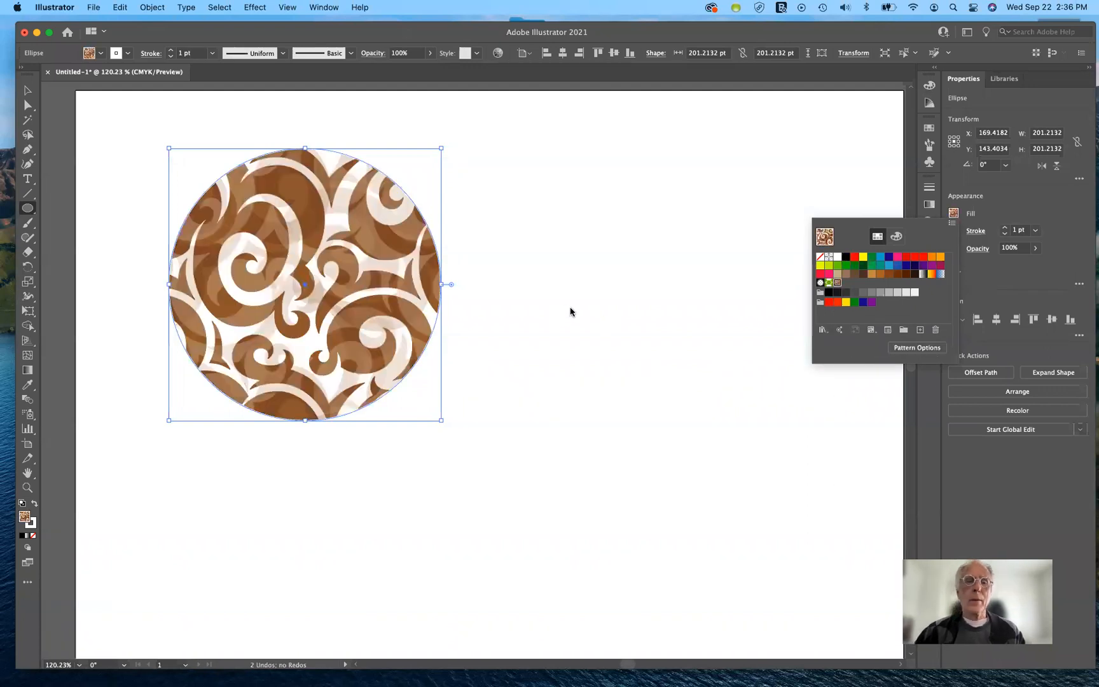
click(23, 92)
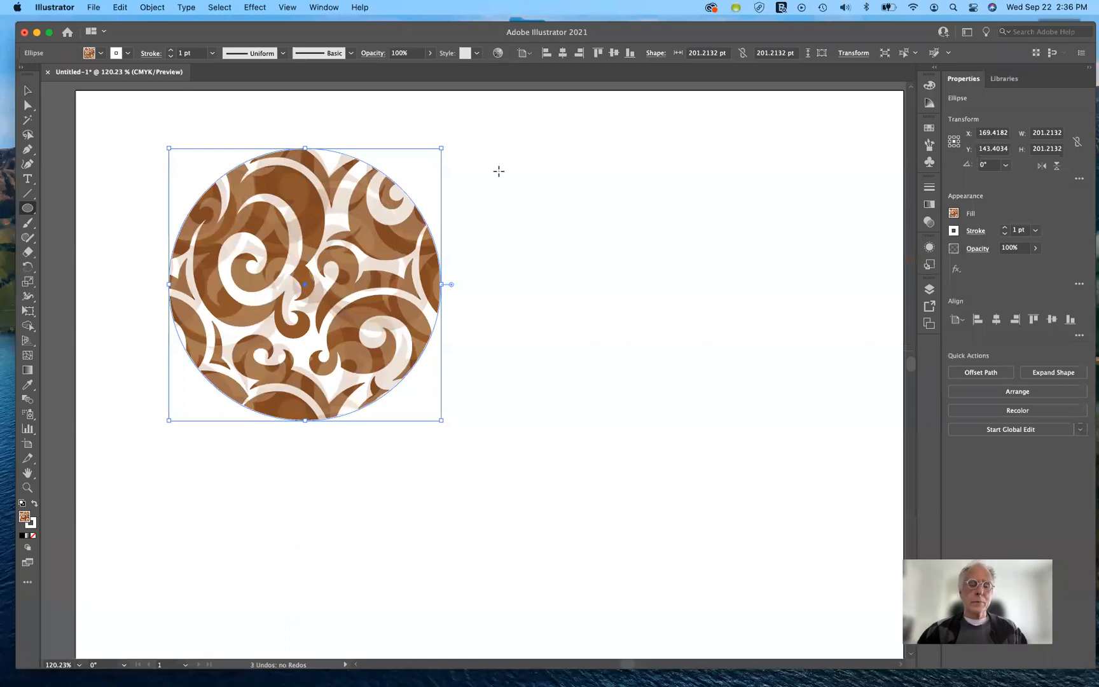
- Examine the edges of the circle's swirl pattern at several magnifications, up to about 5300%, to judge how vector artwork scales
scroll(499, 170, up, 4)
scroll(499, 170, left, 4)
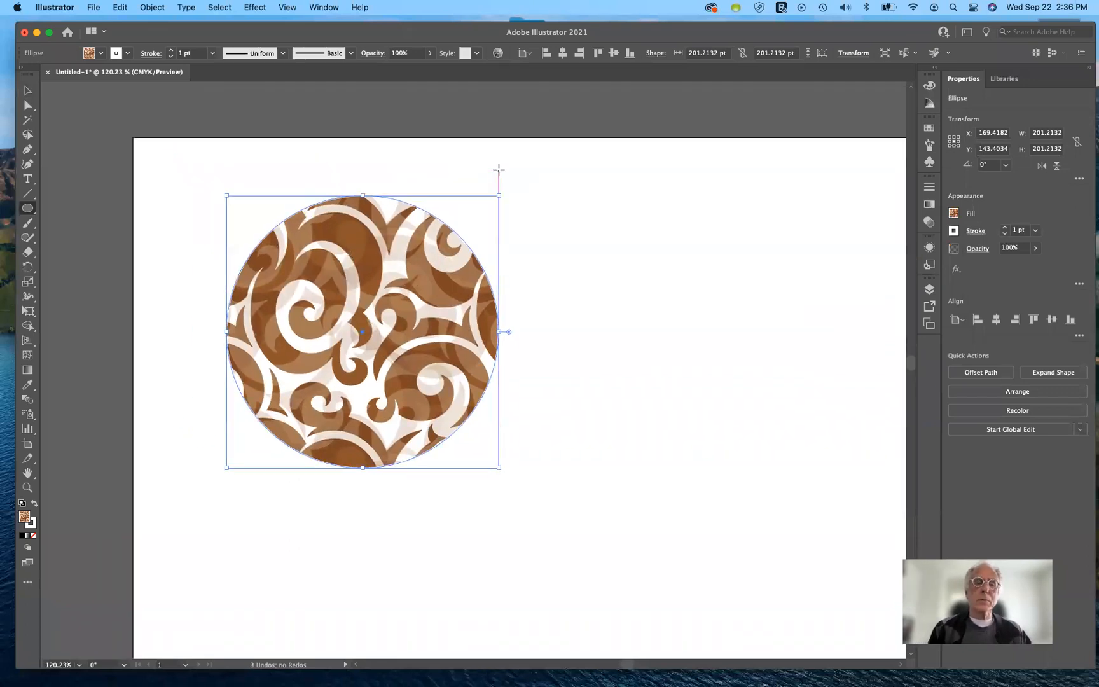
scroll(498, 170, up, 6)
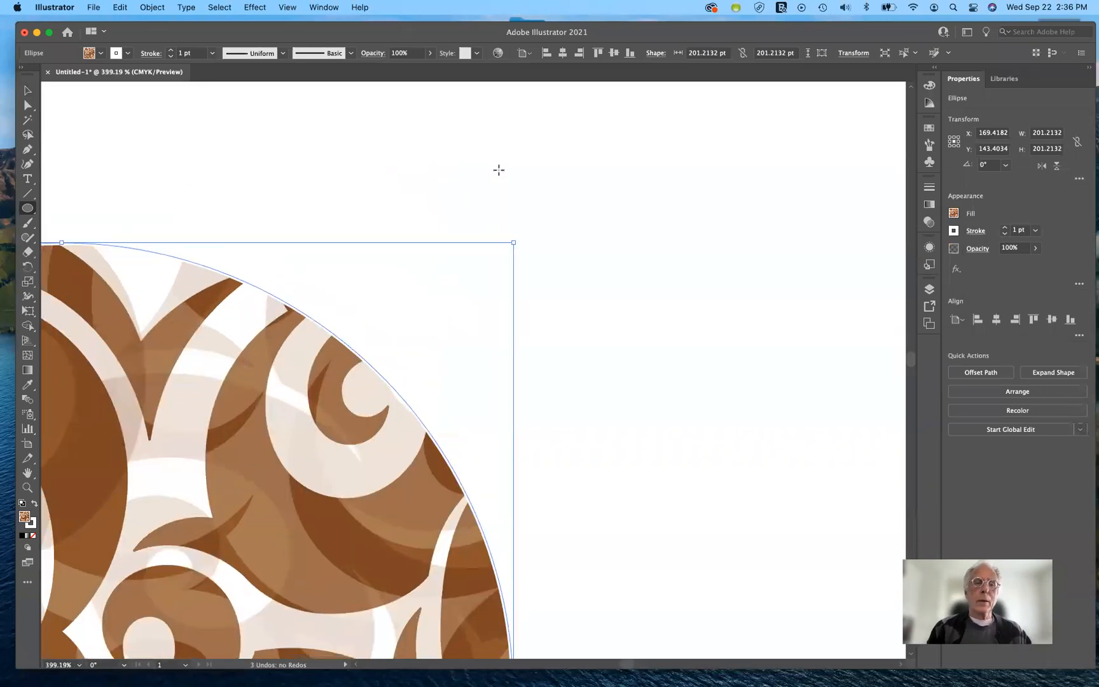
scroll(498, 170, up, 5)
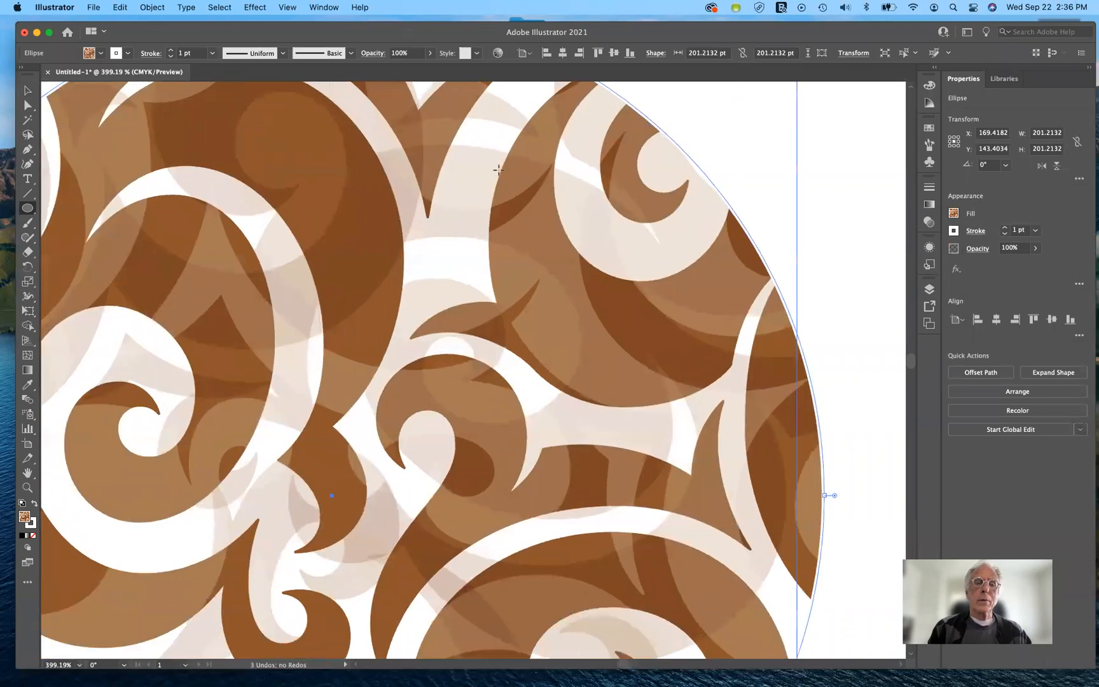
scroll(499, 170, up, 8)
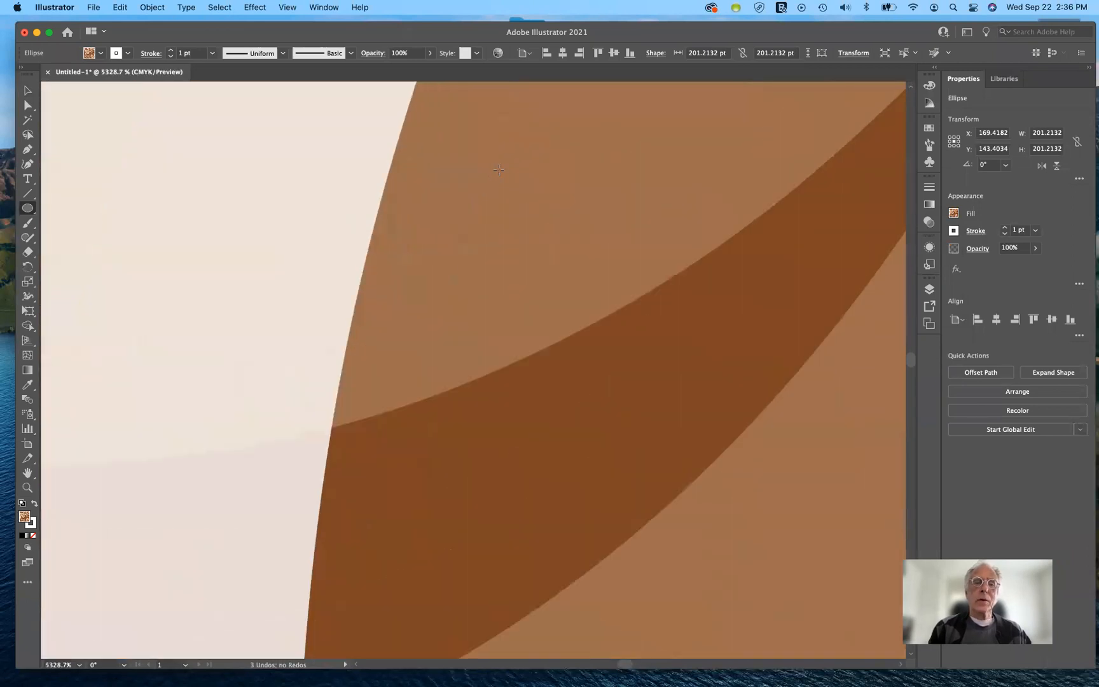
scroll(499, 170, down, 4)
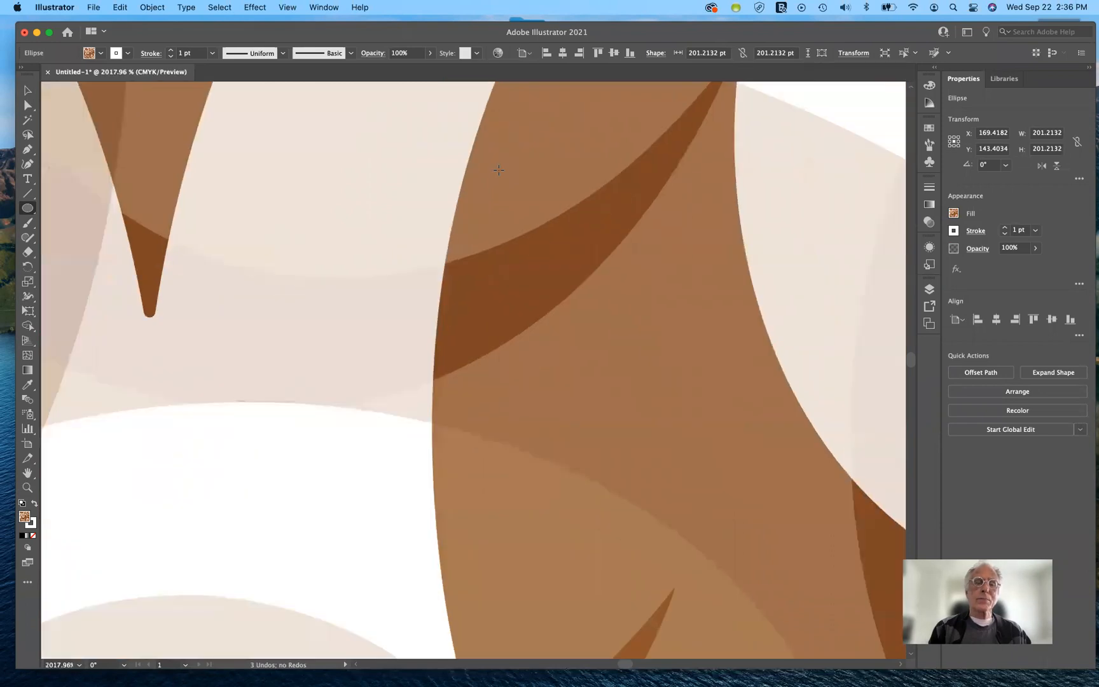
scroll(499, 170, down, 3)
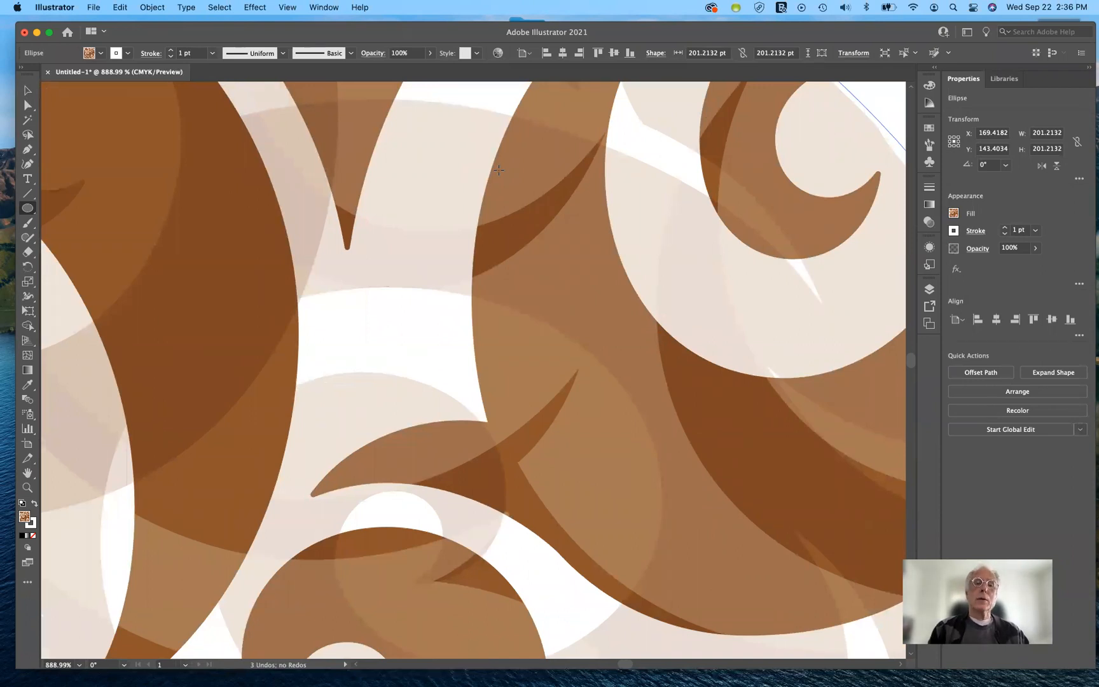
scroll(498, 170, down, 3)
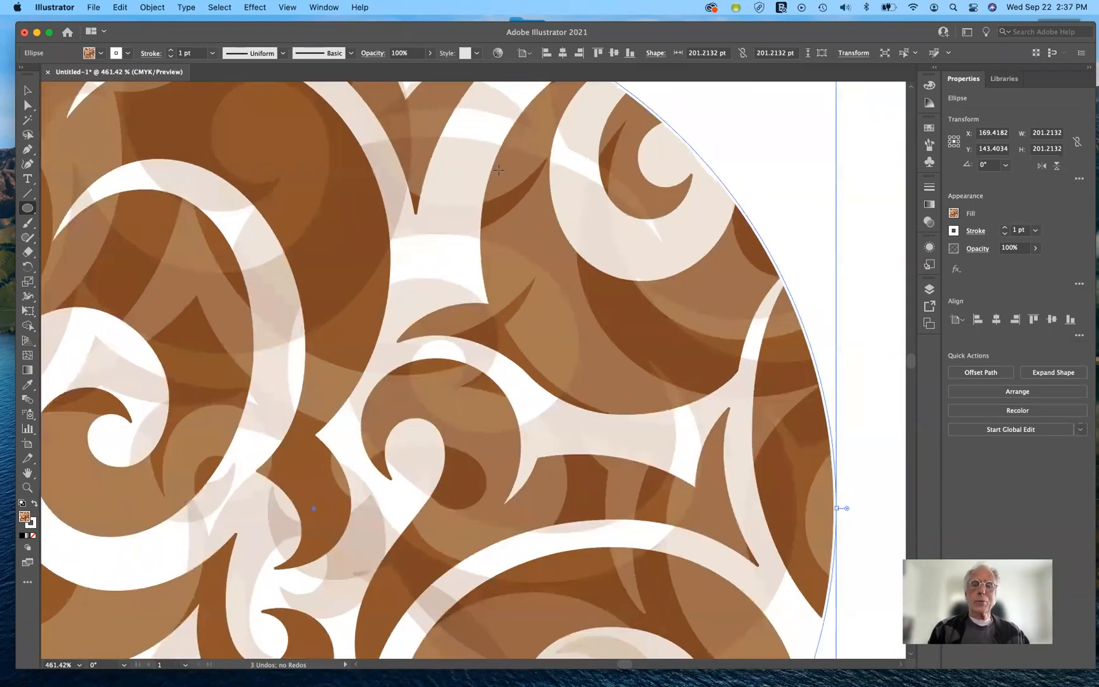
scroll(498, 170, down, 3)
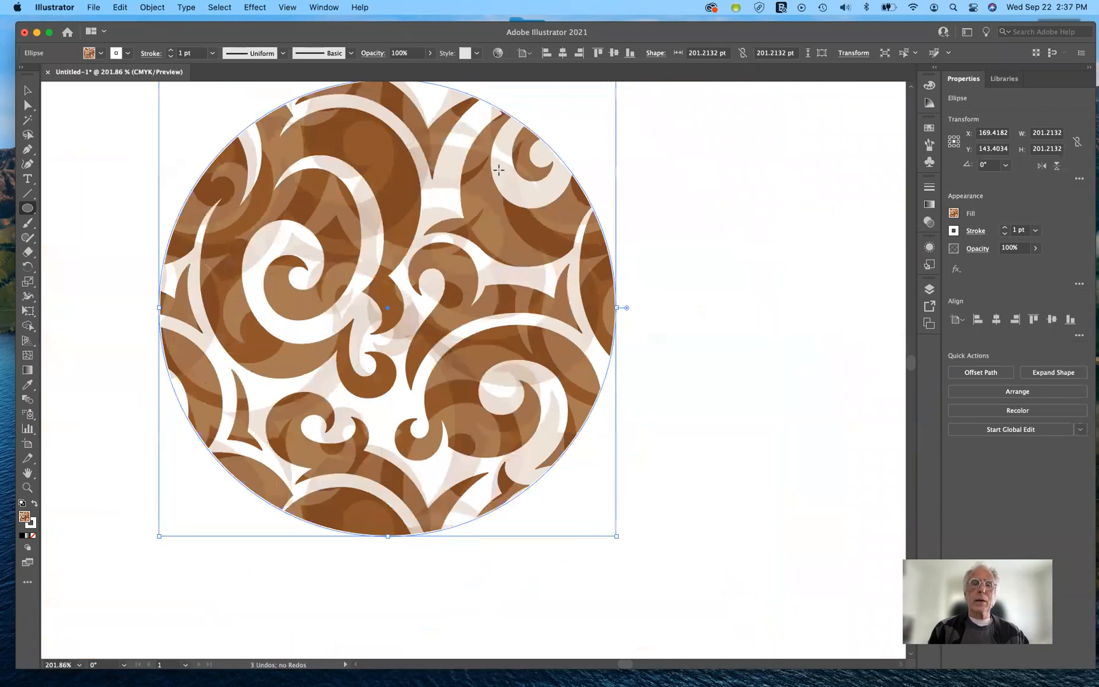
scroll(499, 170, down, 2)
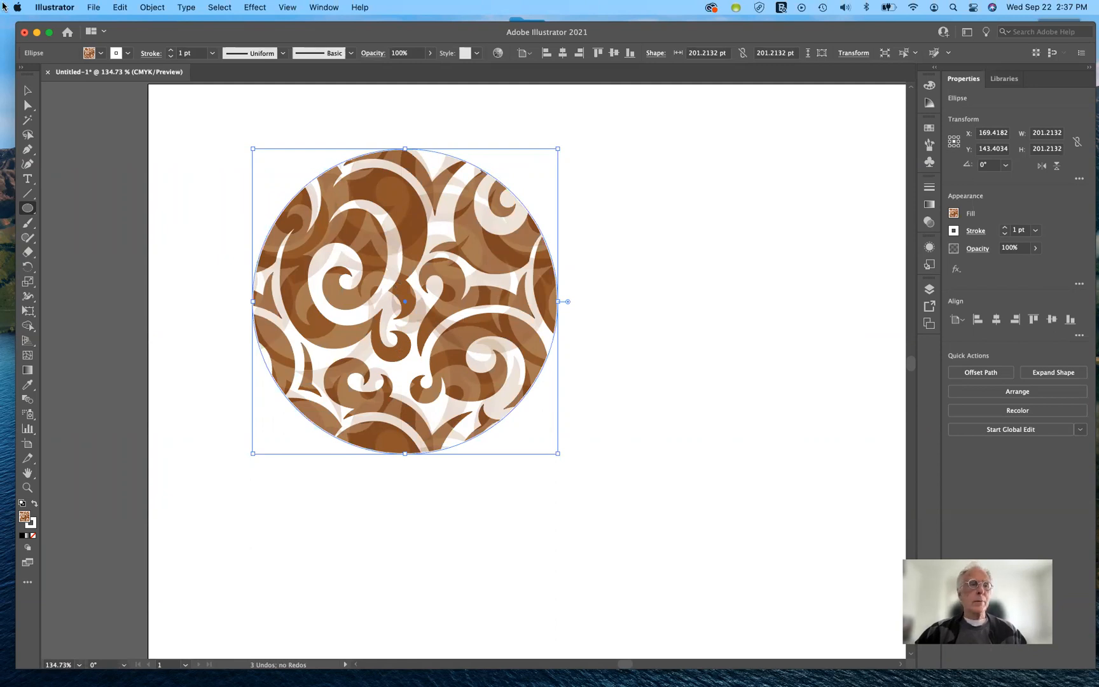
- Duplicate the patterned circle about 134 pt to the right so the two overlap, and set the copy's stroke to None
click(27, 91)
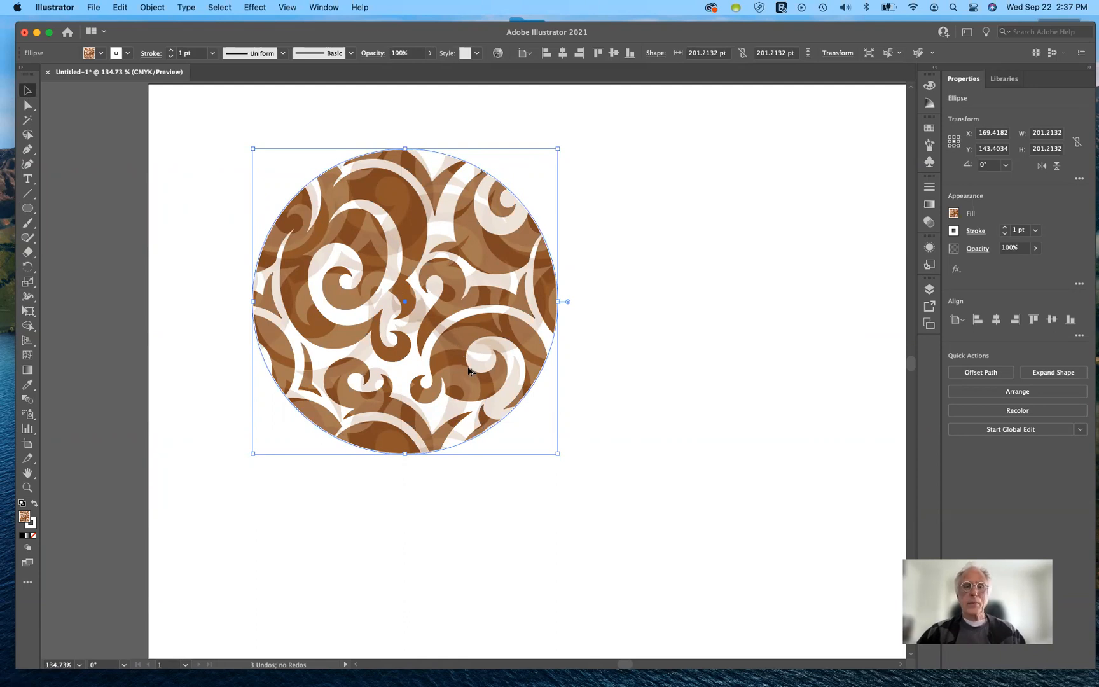
drag(470, 371, 673, 369)
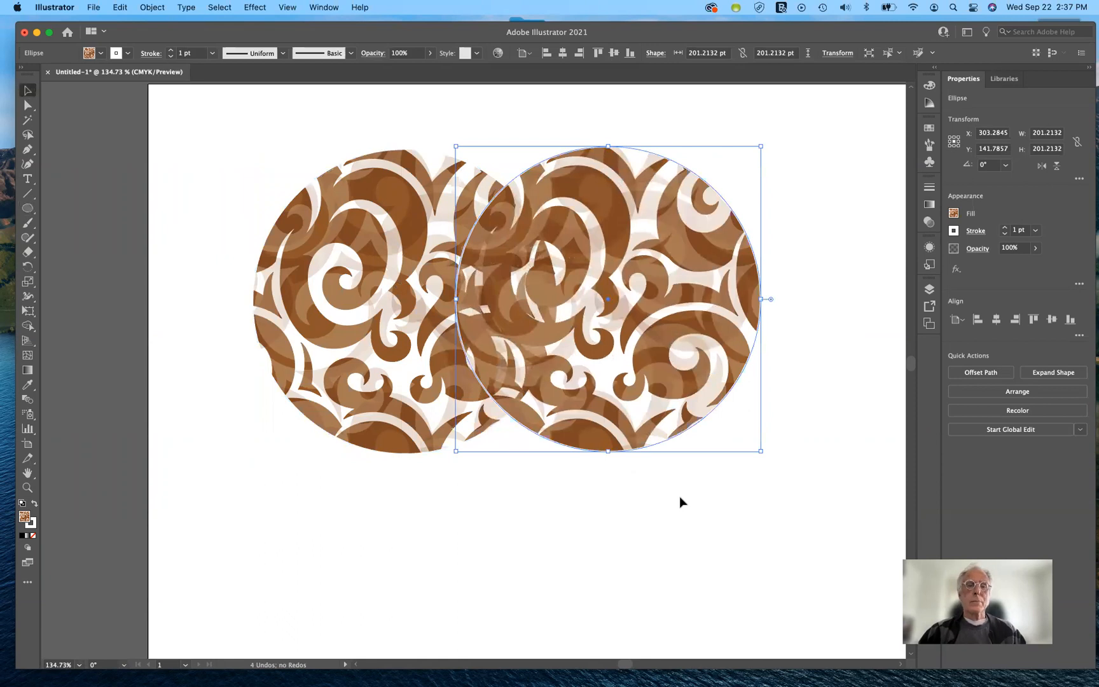
click(32, 522)
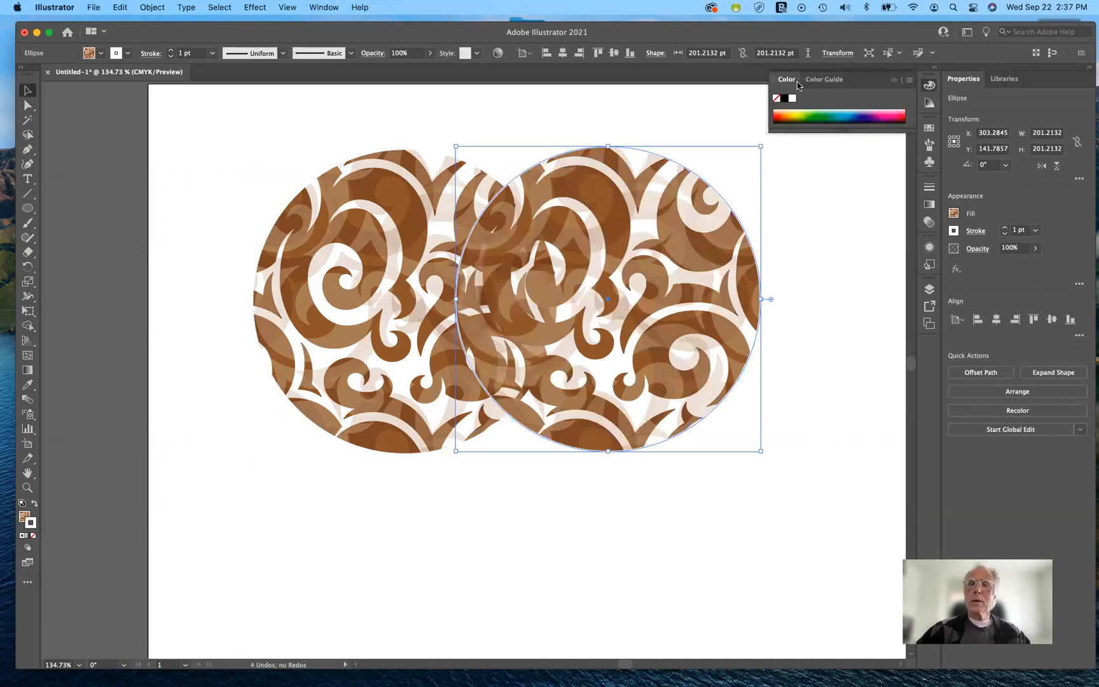
click(776, 98)
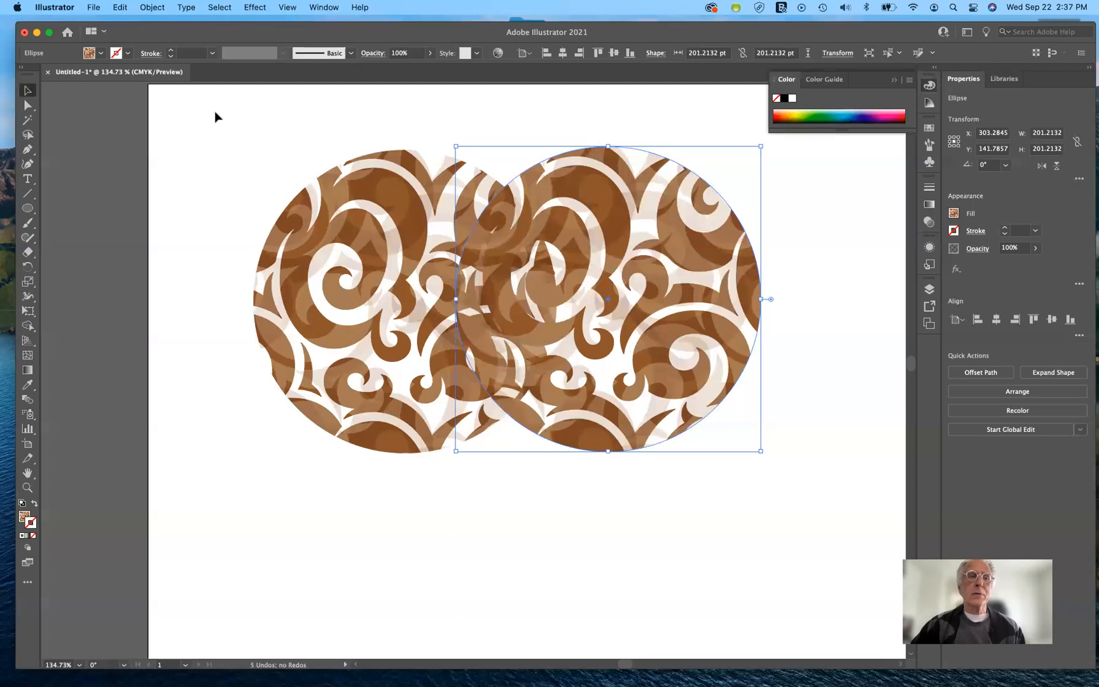
- Rasterize the copied circle with the CMYK colour model, Screen (72 ppi) resolution and a white background
click(145, 9)
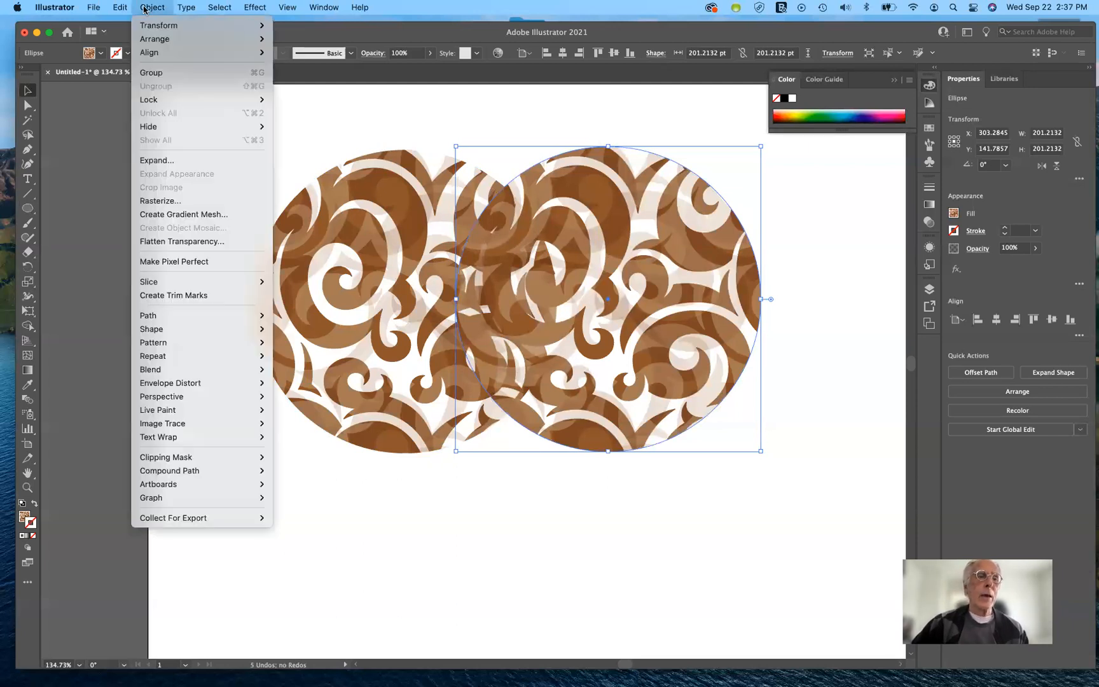
click(165, 202)
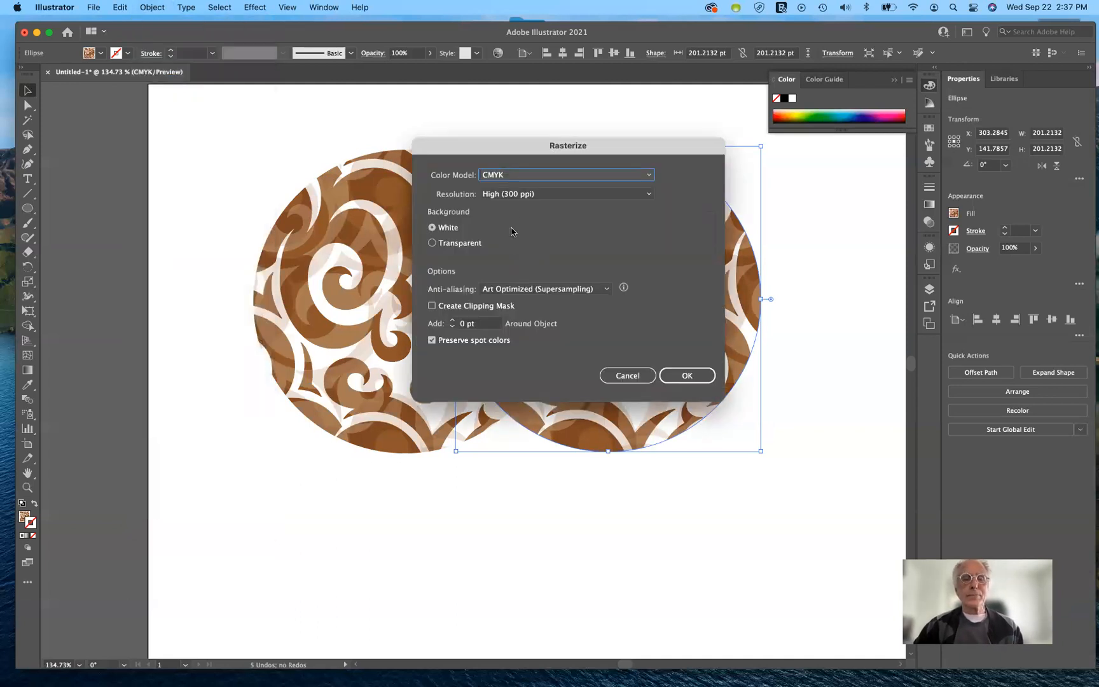
drag(521, 150, 212, 125)
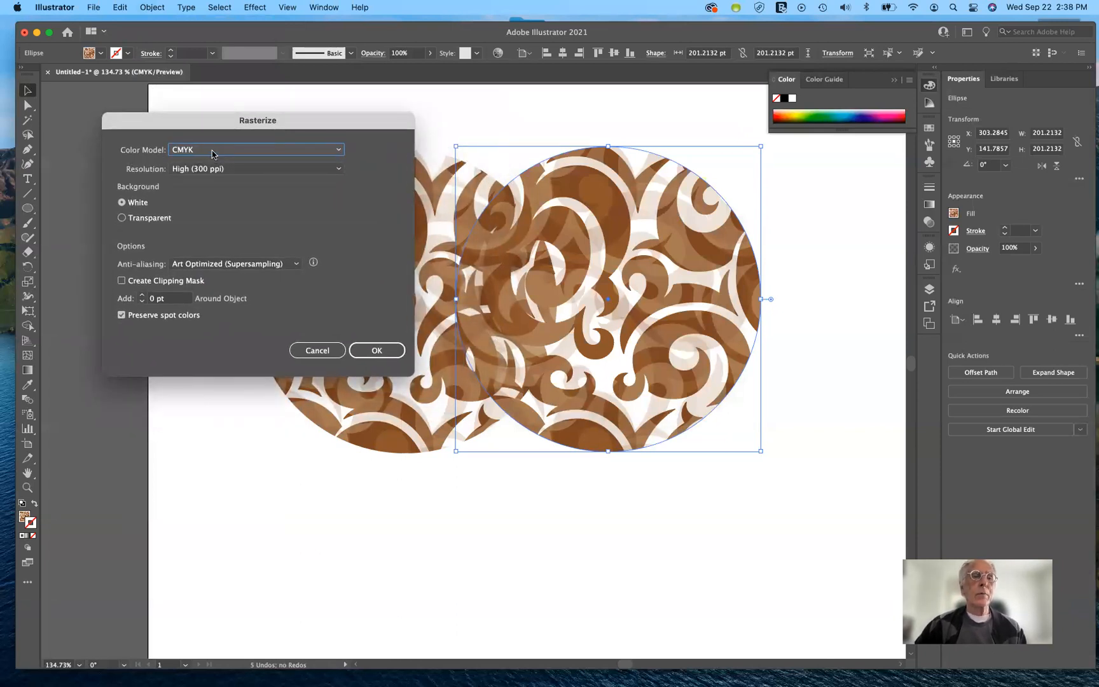
click(213, 153)
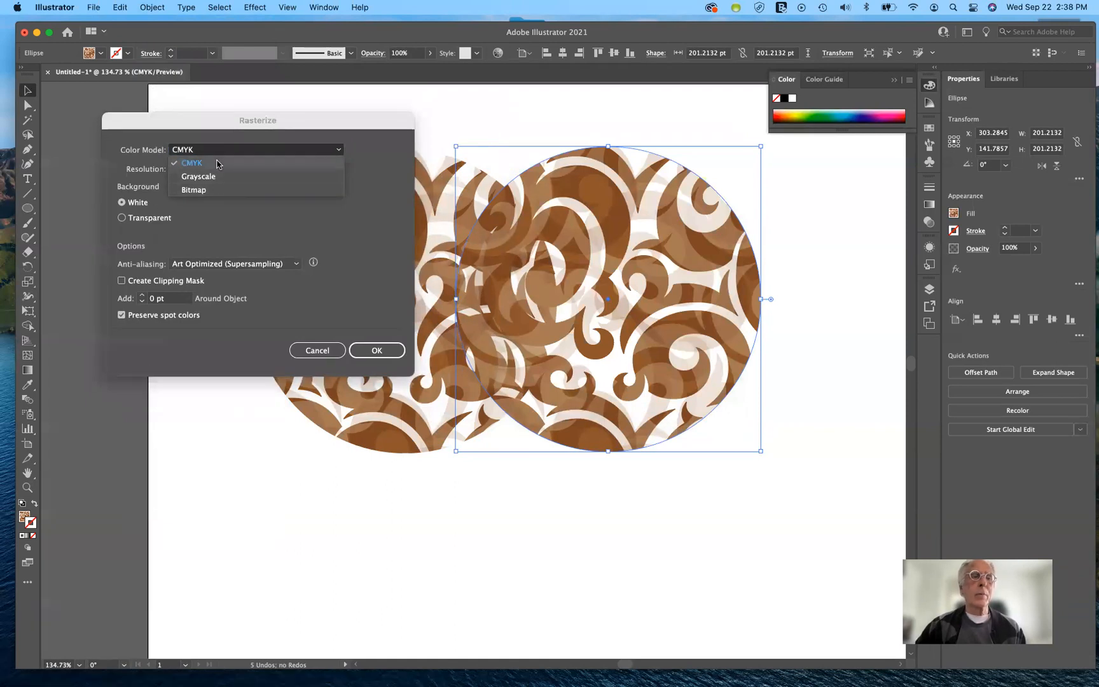
click(217, 164)
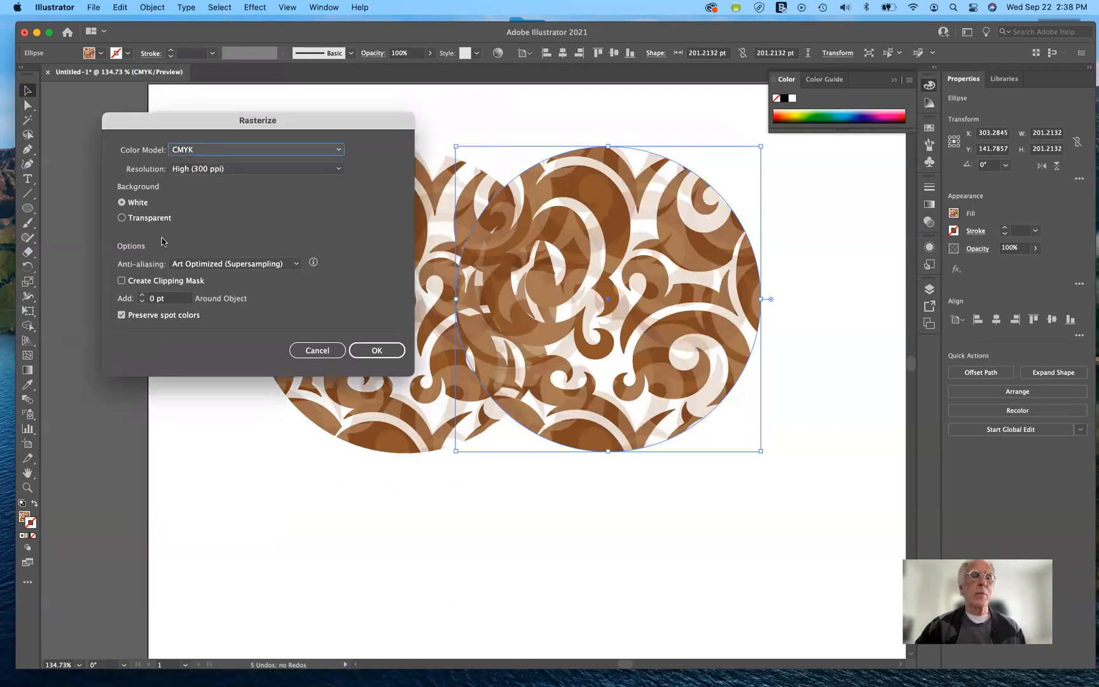
click(335, 169)
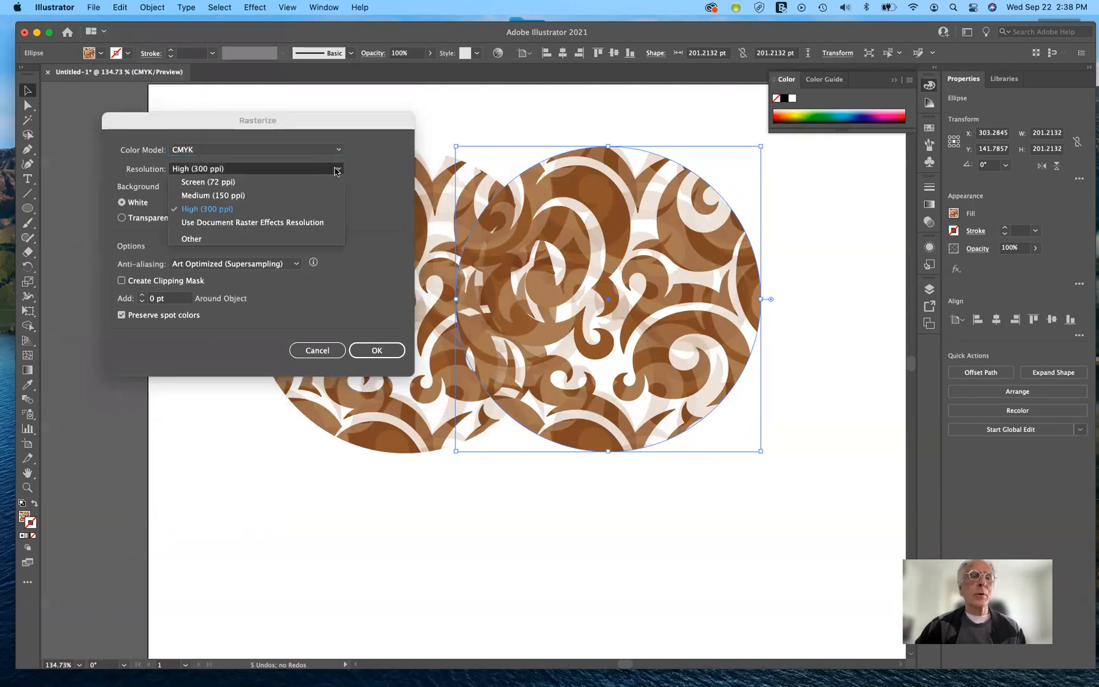
click(288, 183)
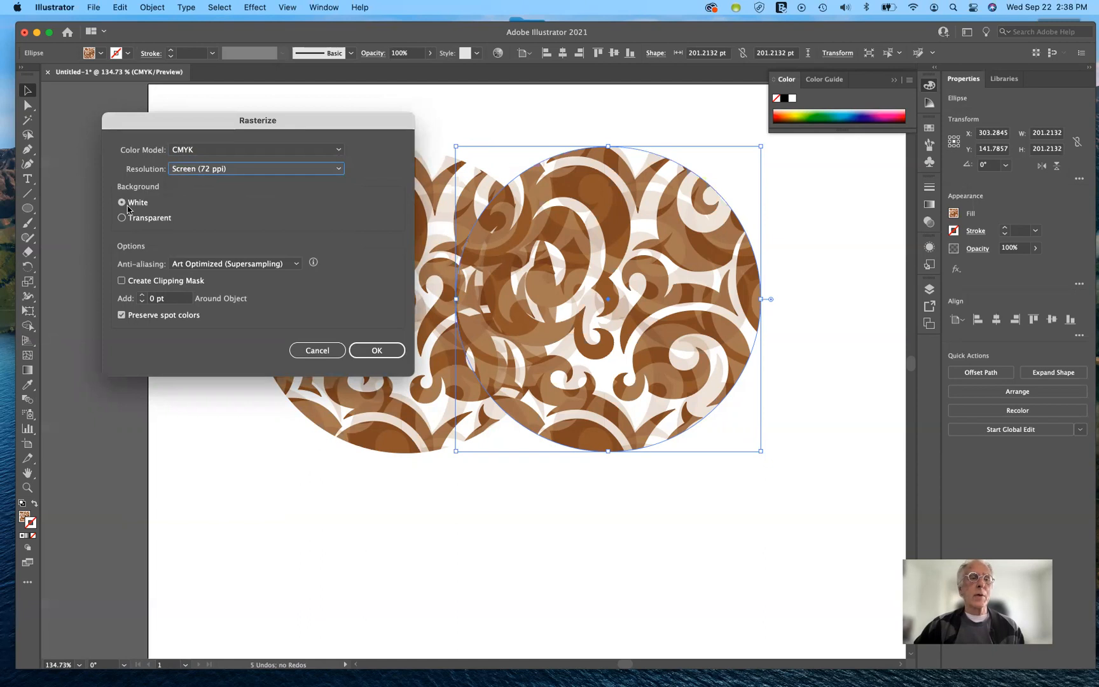
click(376, 352)
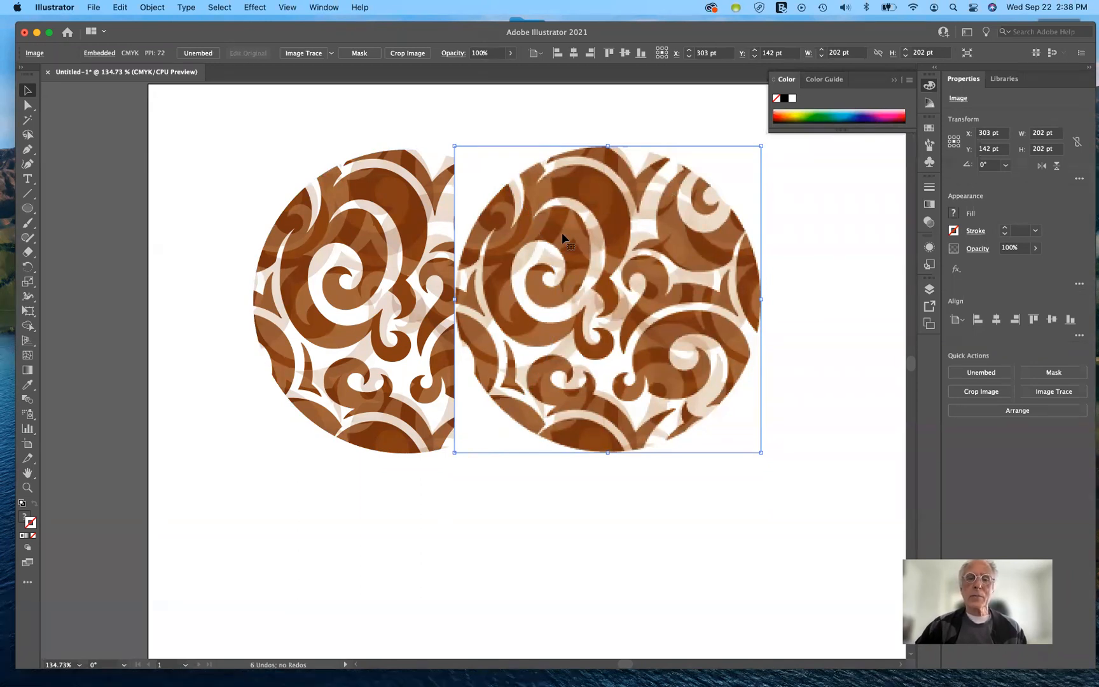
- Compare the rasterized circle's edges with the vector original up close, and undo the rasterization
scroll(561, 234, up, 6)
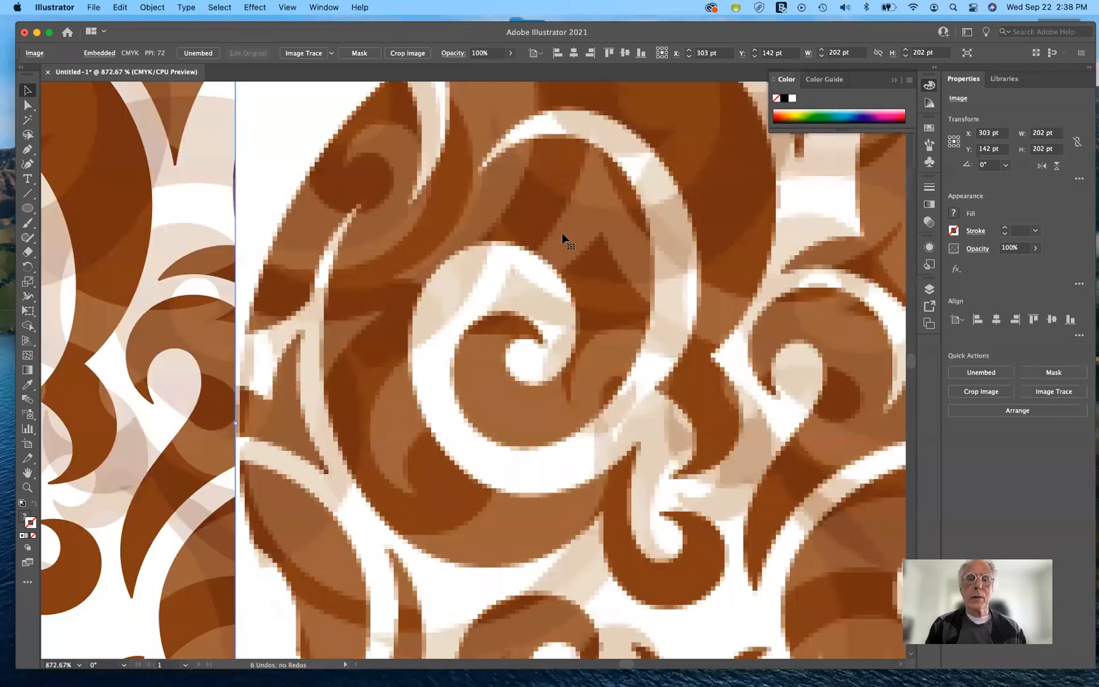
scroll(563, 235, up, 3)
scroll(563, 234, down, 6)
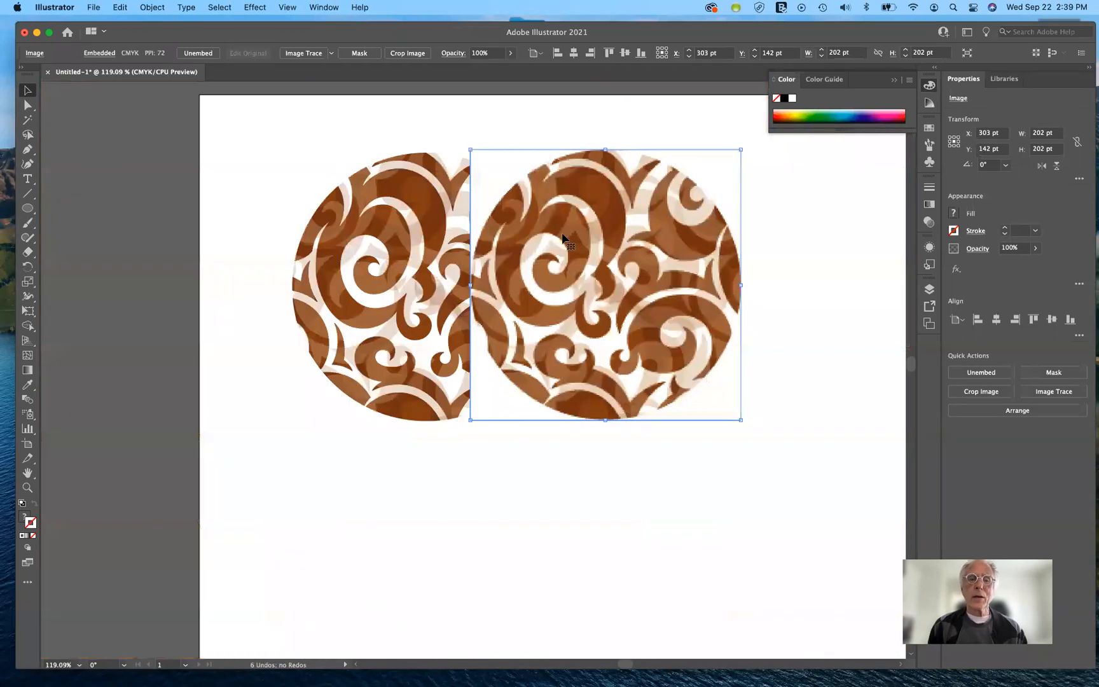
scroll(562, 234, up, 2)
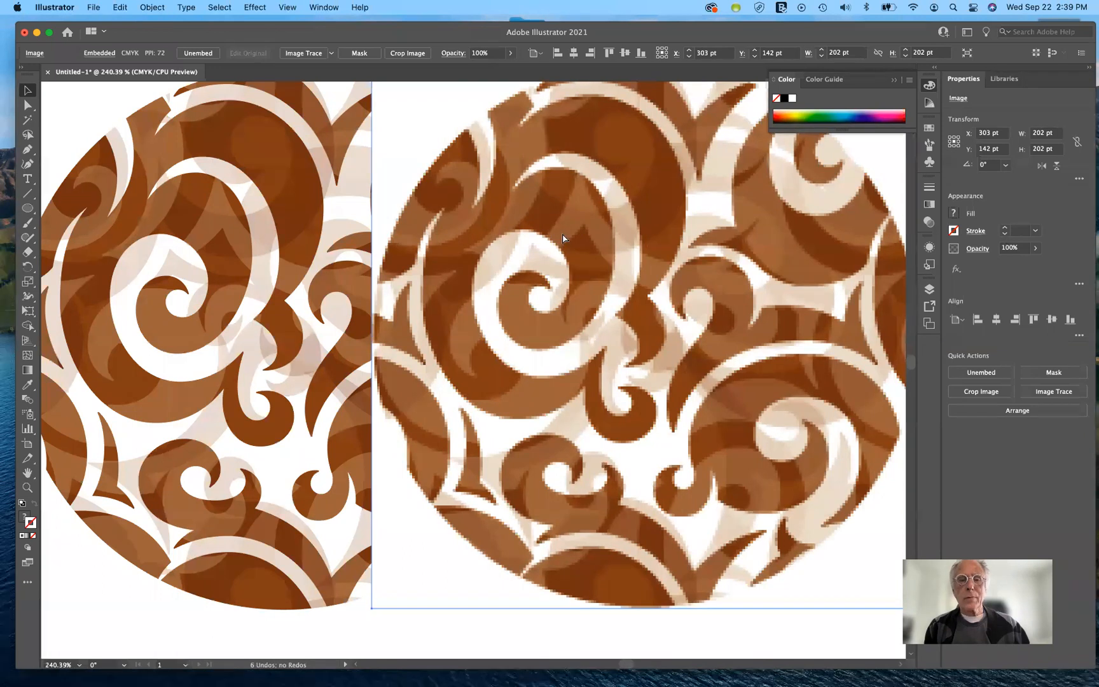
key(super+z)
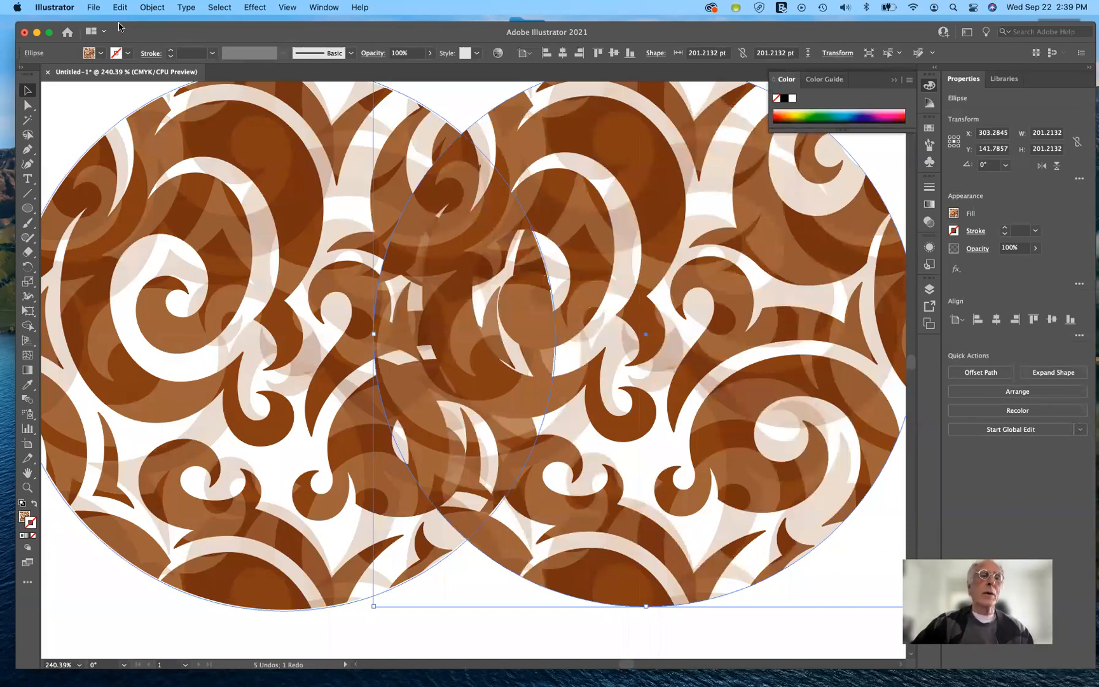
- Rasterize the copied circle at Screen (72 ppi) in CMYK with a transparent background
click(156, 9)
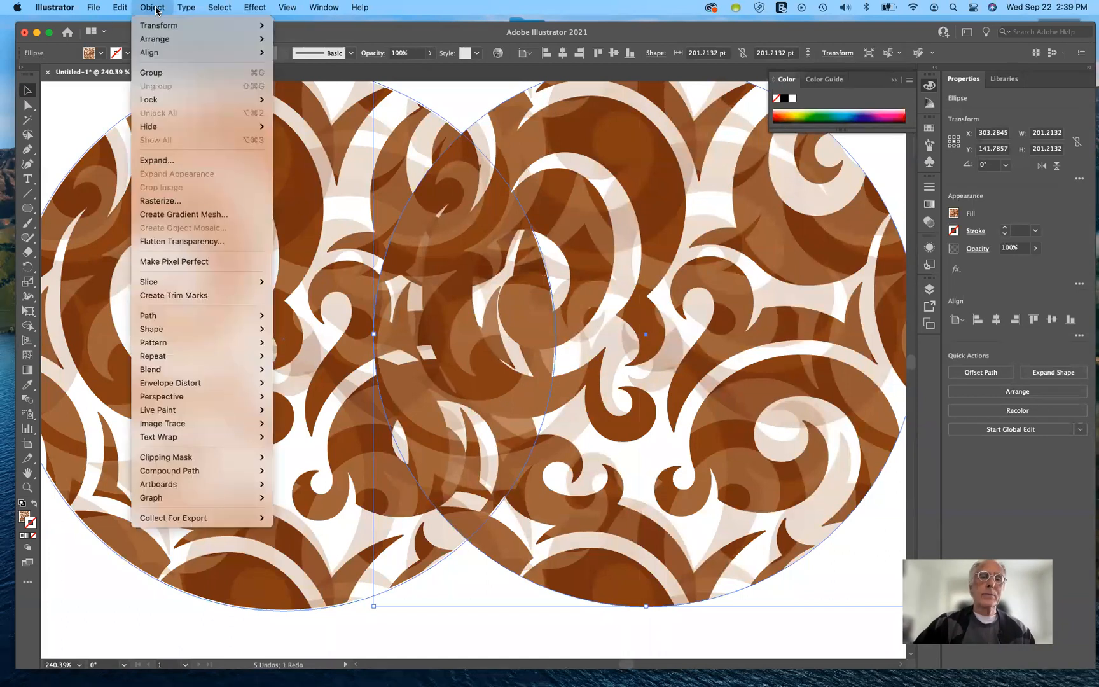
mouse_move(157, 44)
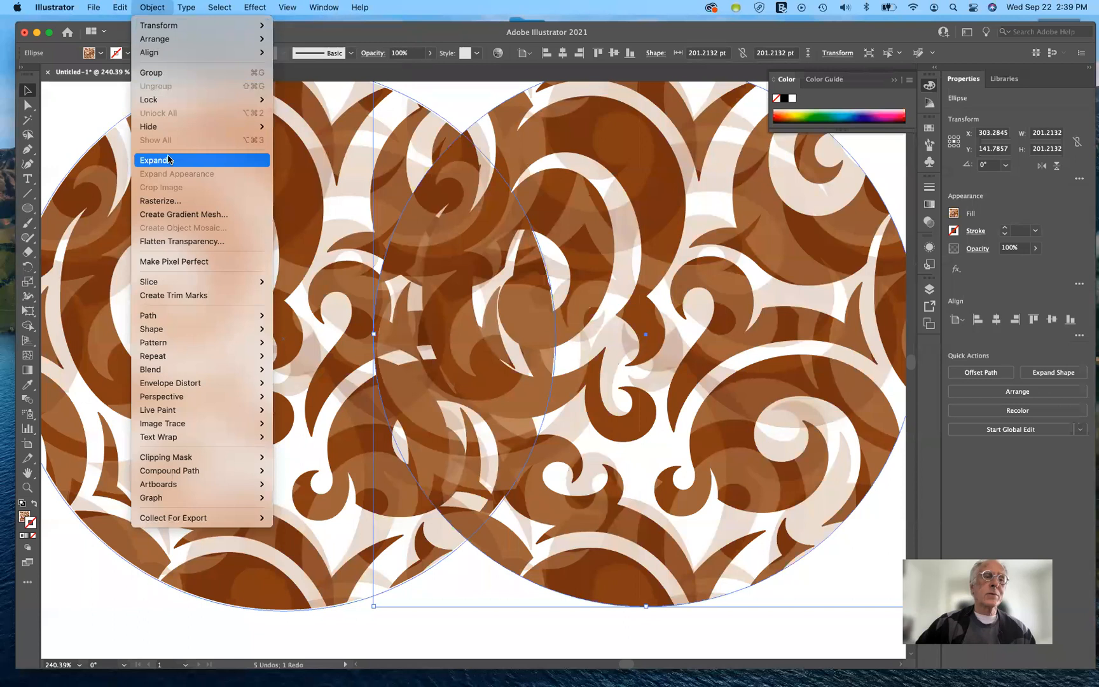
click(286, 225)
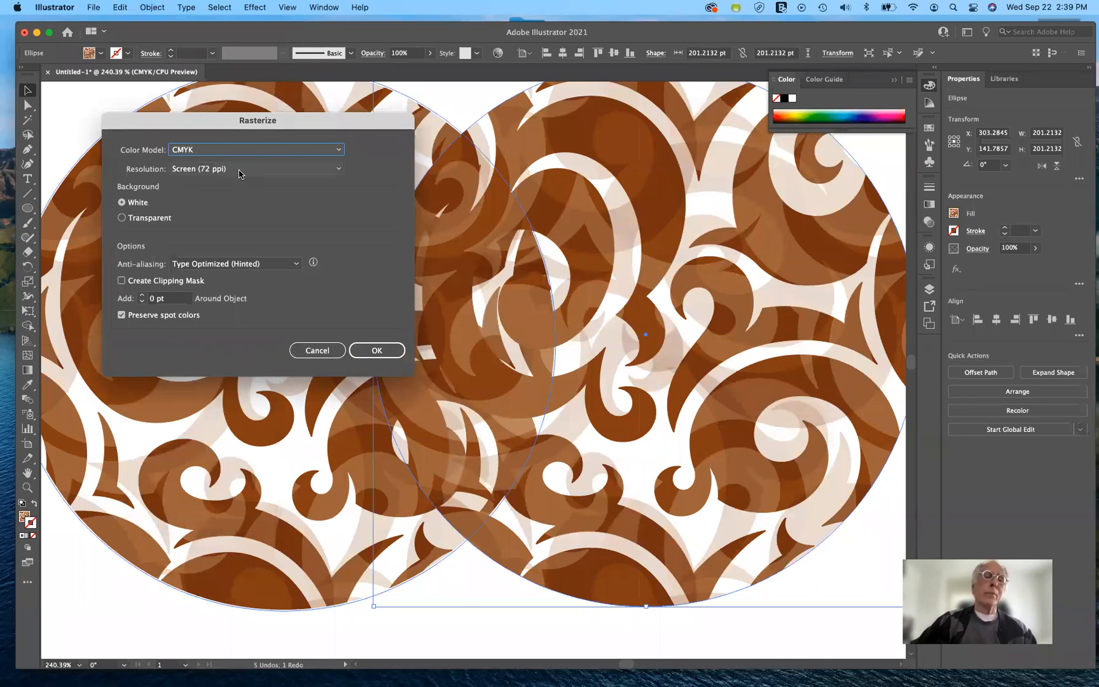
click(125, 219)
click(372, 350)
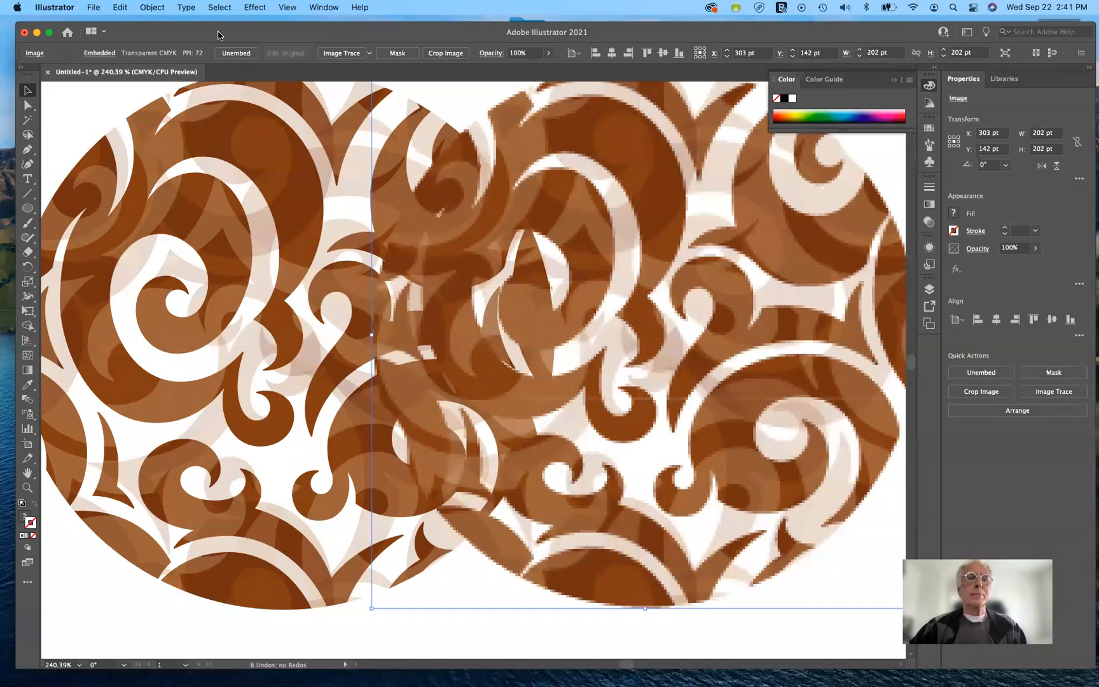
- Quit Illustrator without saving the untitled document and return to the L7_practice-6.ai template in Photoshop
key(super+q)
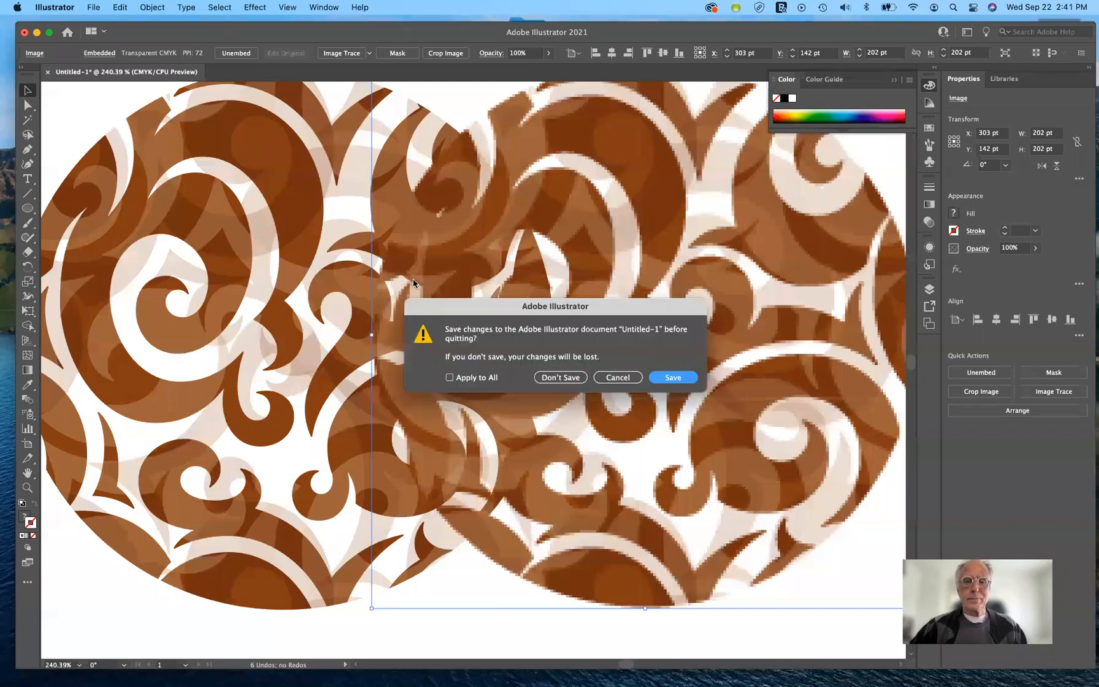
click(562, 376)
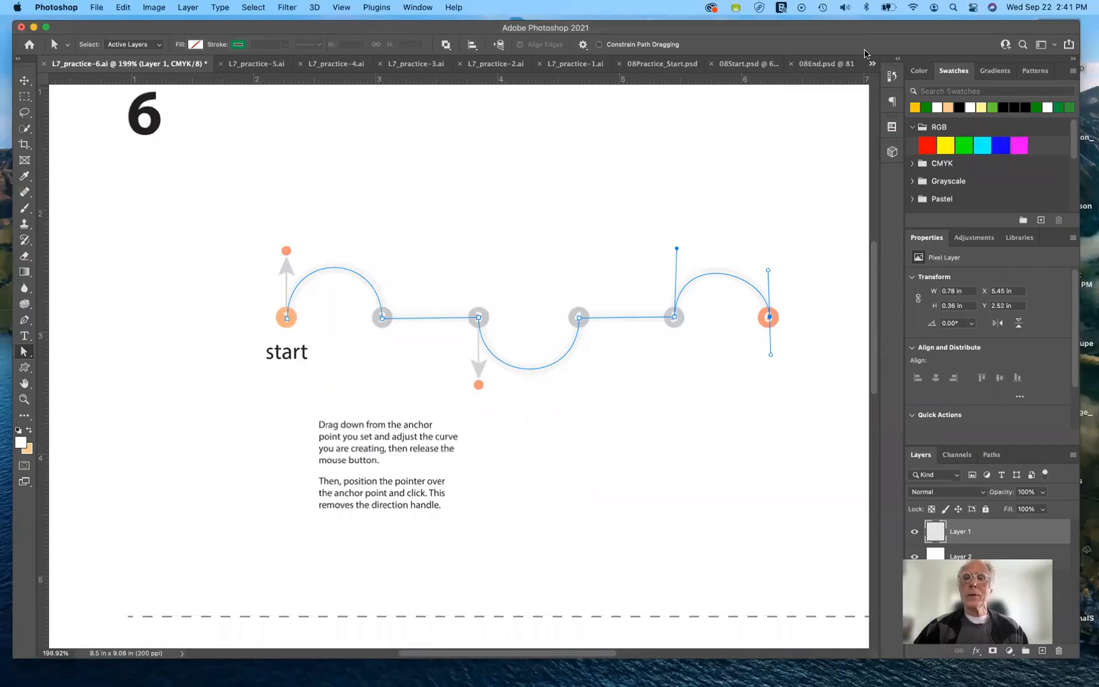
- Check the finished image in 08End.psd, switch to 08Start.psd, and start a Pen path at guide point A with curve points at B and C
click(842, 68)
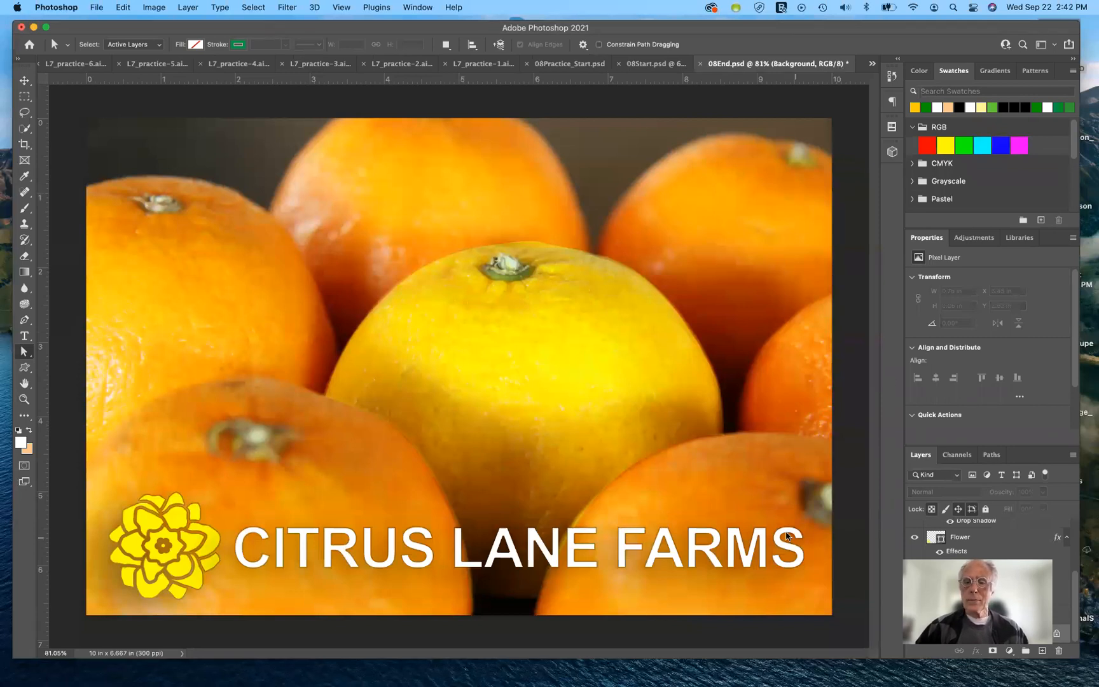
click(645, 65)
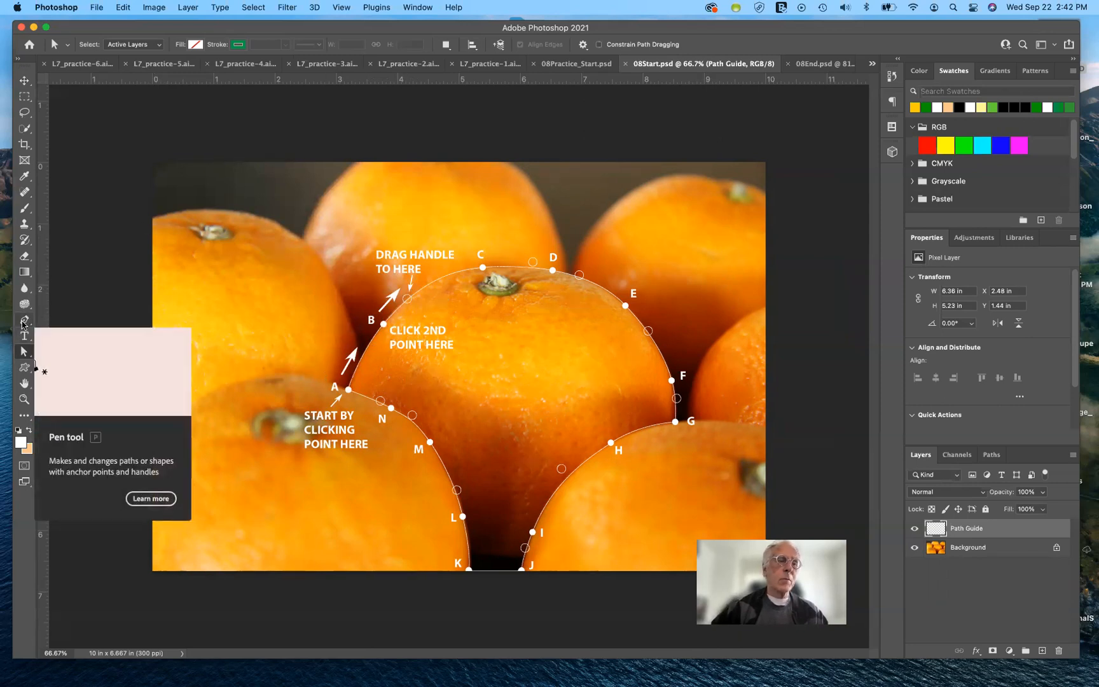
key(p)
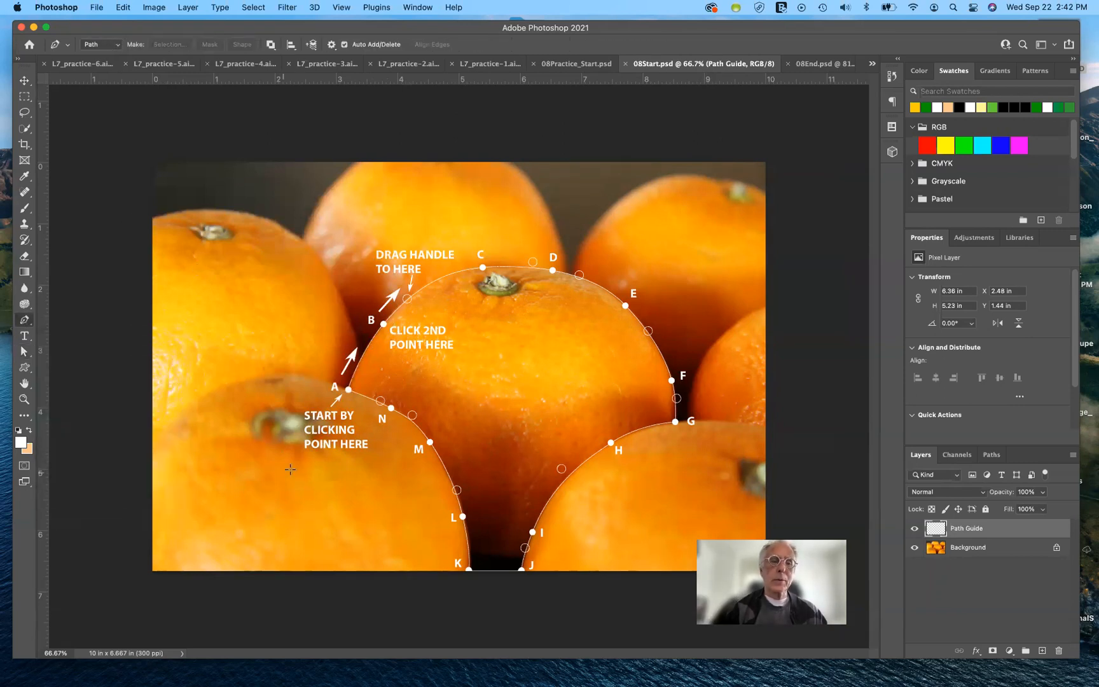
click(348, 389)
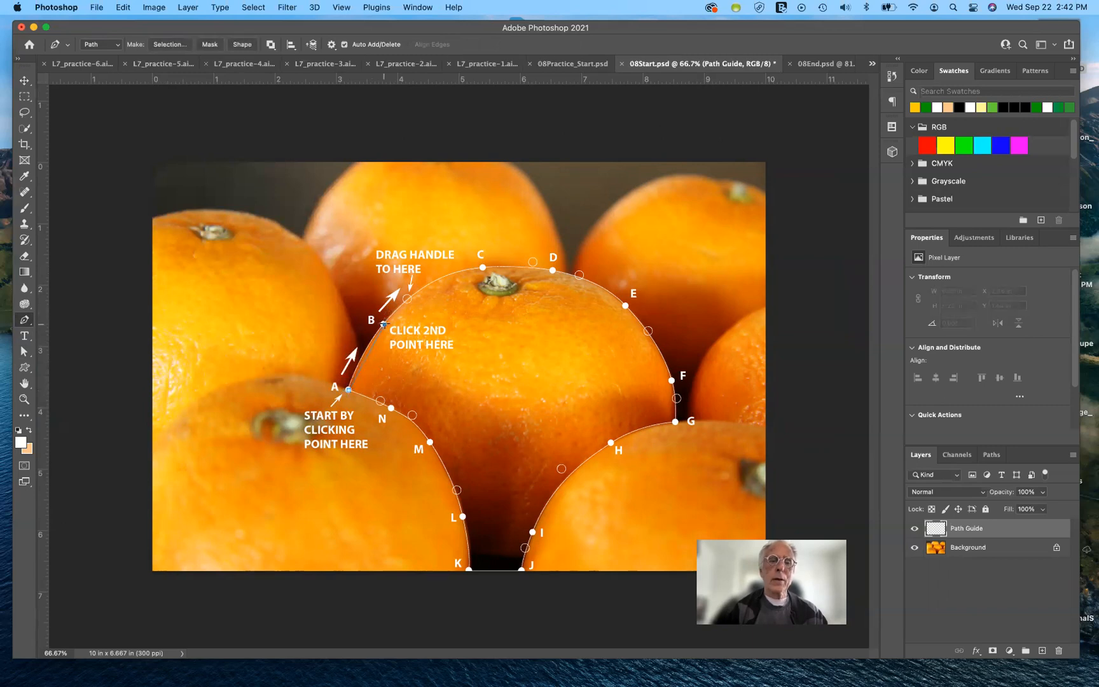
drag(384, 323, 407, 299)
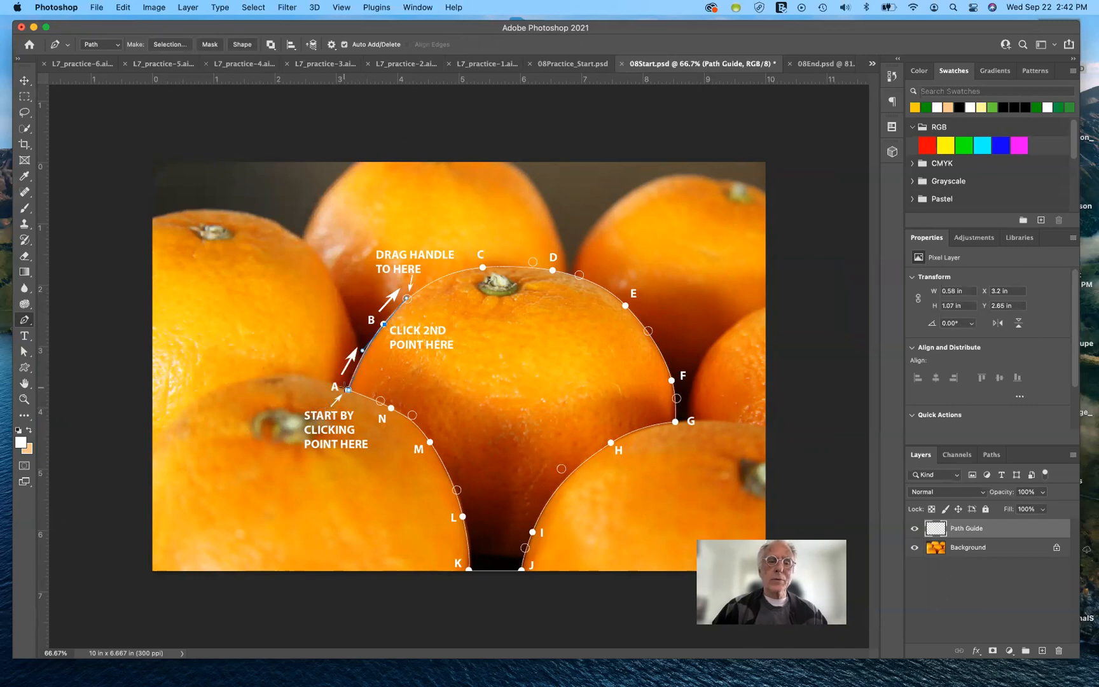
click(348, 391)
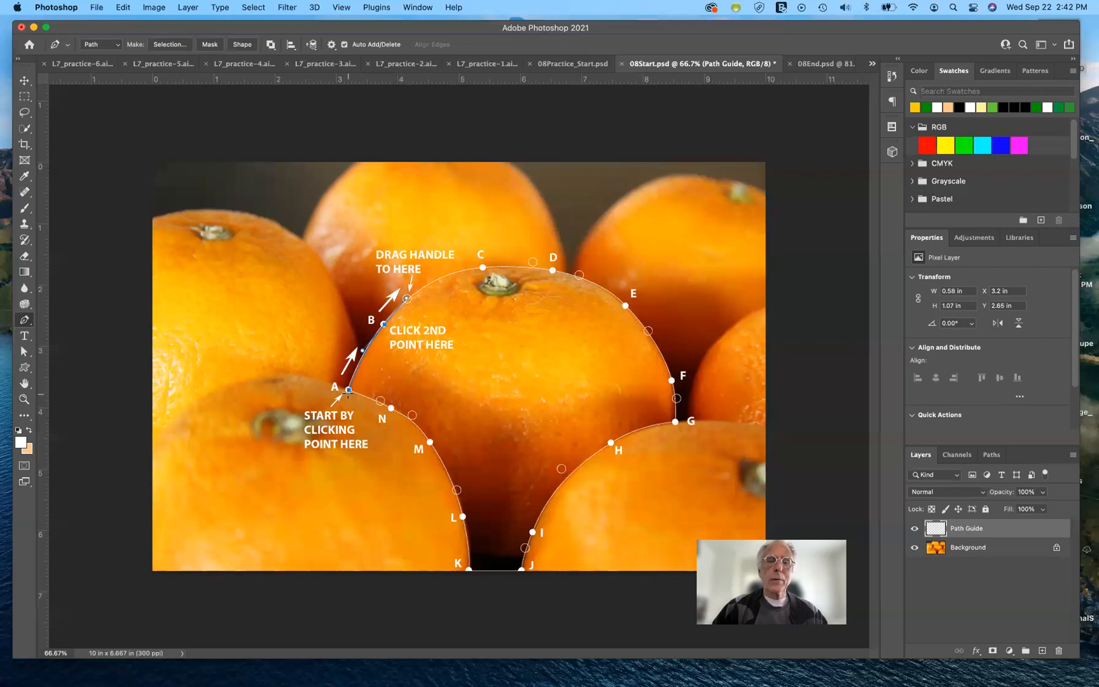
click(482, 269)
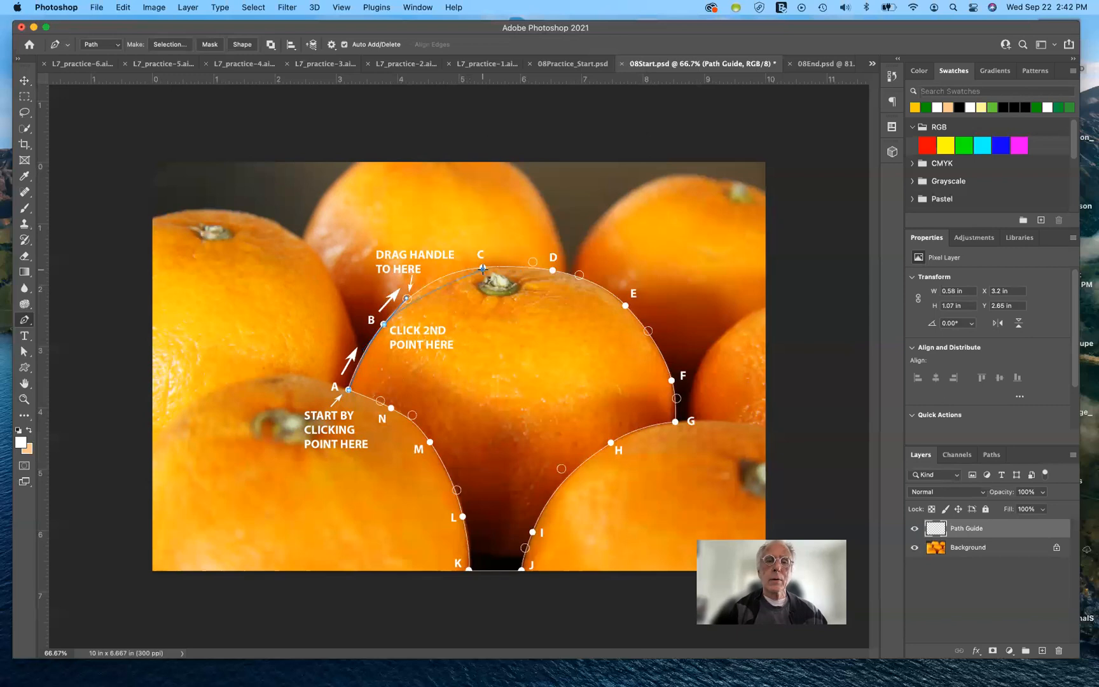
drag(482, 268, 533, 262)
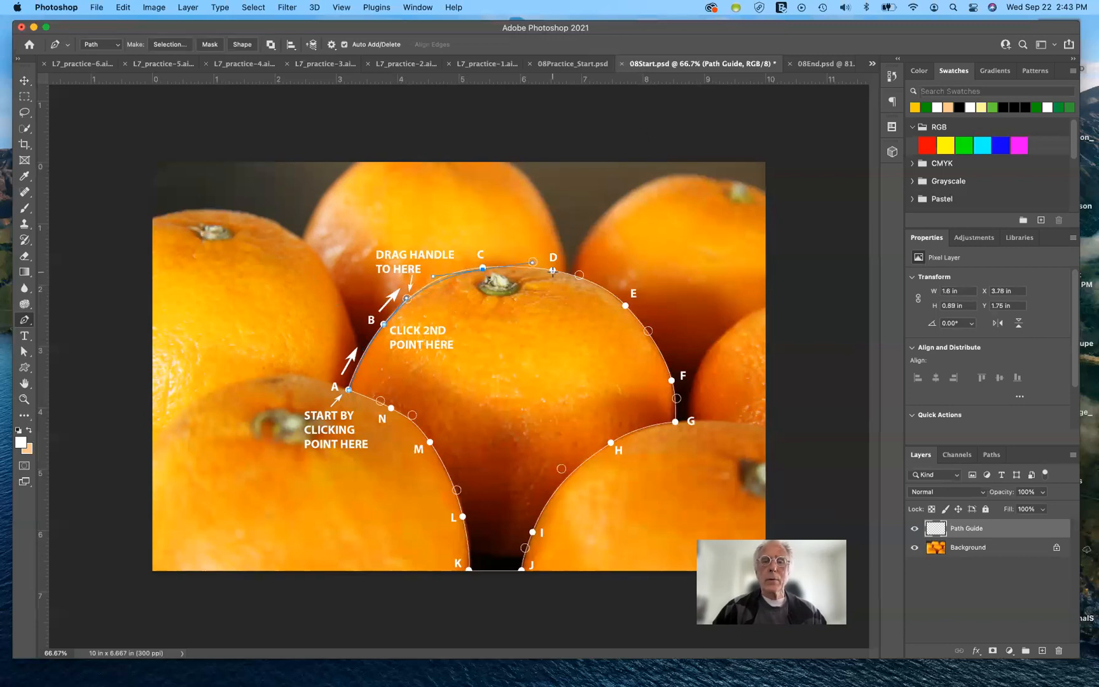
- Continue the path down the central orange's right side through guide points D, E and F with curve handles, adding a corner at G
drag(552, 270, 579, 274)
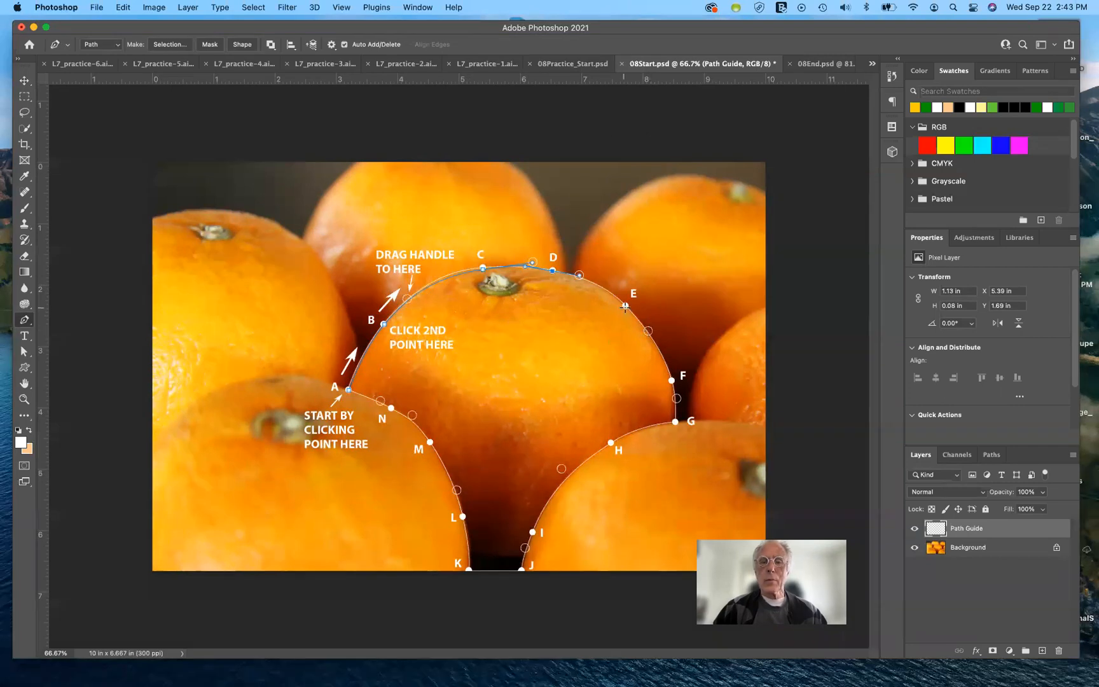
drag(625, 306, 648, 330)
drag(676, 398, 676, 399)
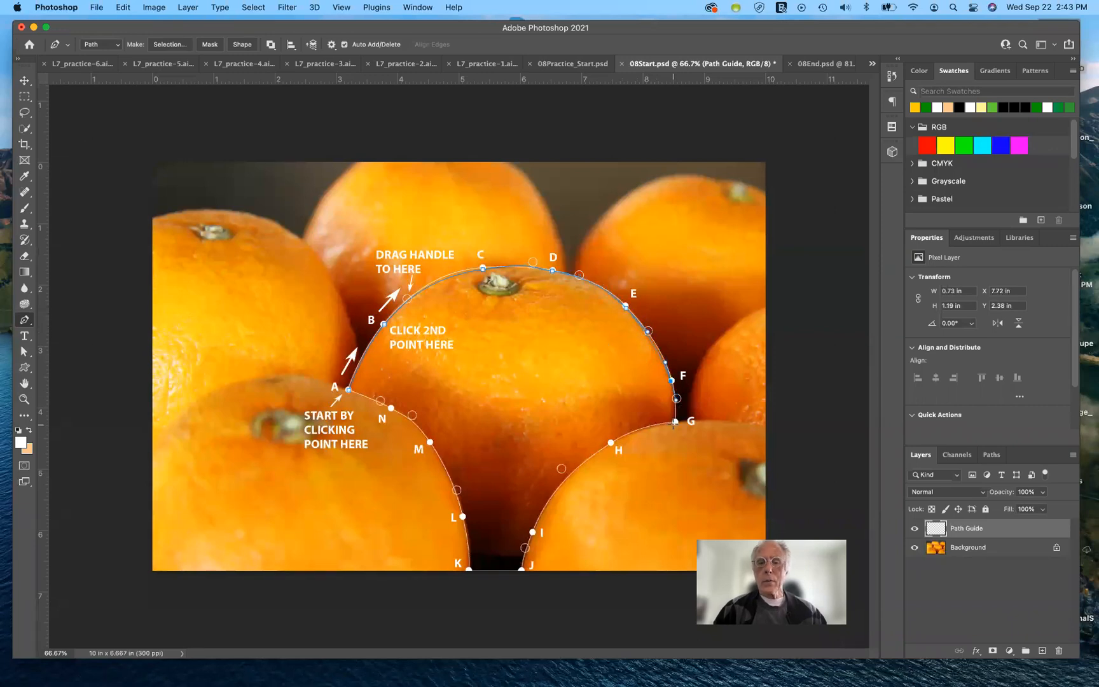
click(677, 423)
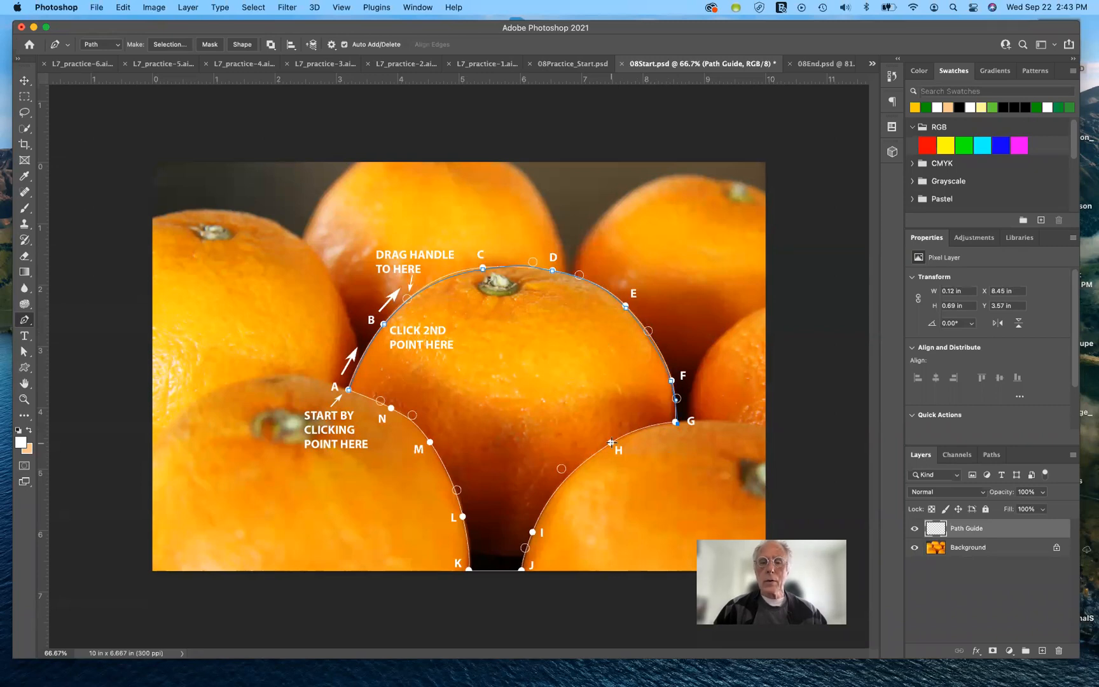
- Continue the path with curve points at H and I, and add straight corner points at J and K along the image's lower edge
drag(611, 442, 561, 471)
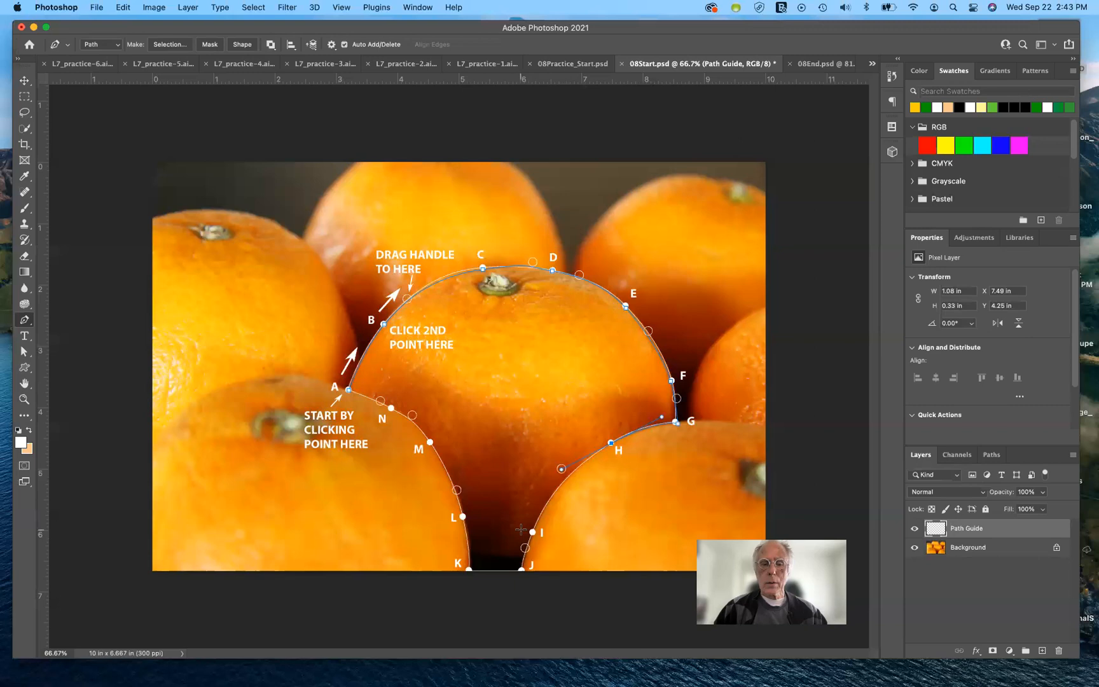
drag(532, 531, 524, 547)
click(522, 569)
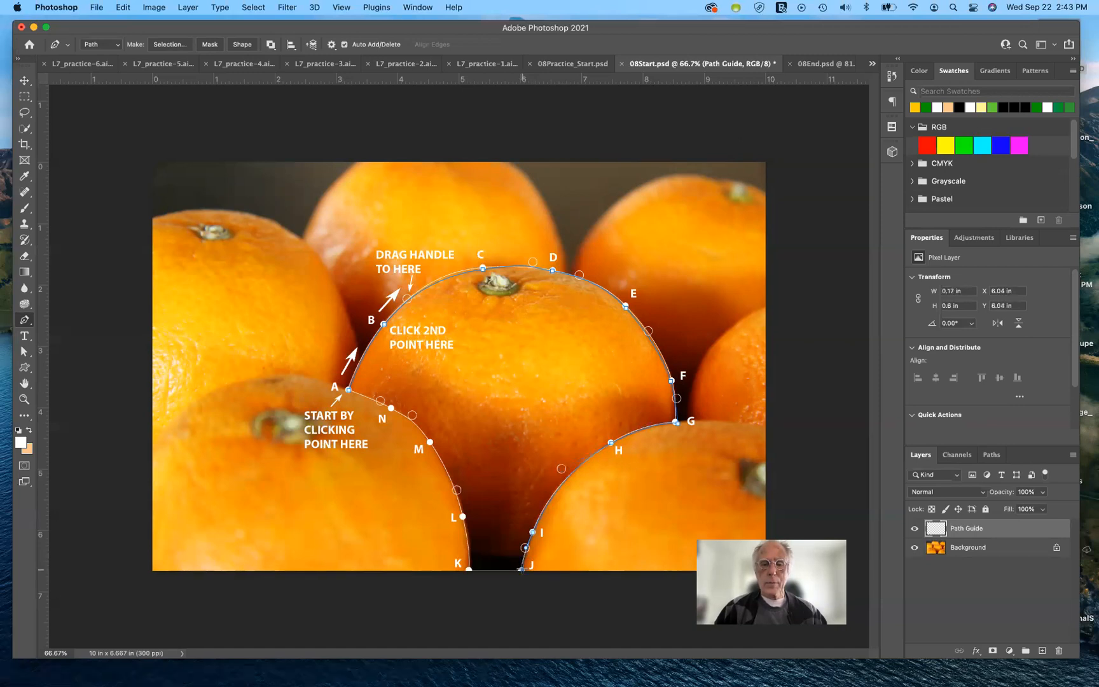
click(468, 570)
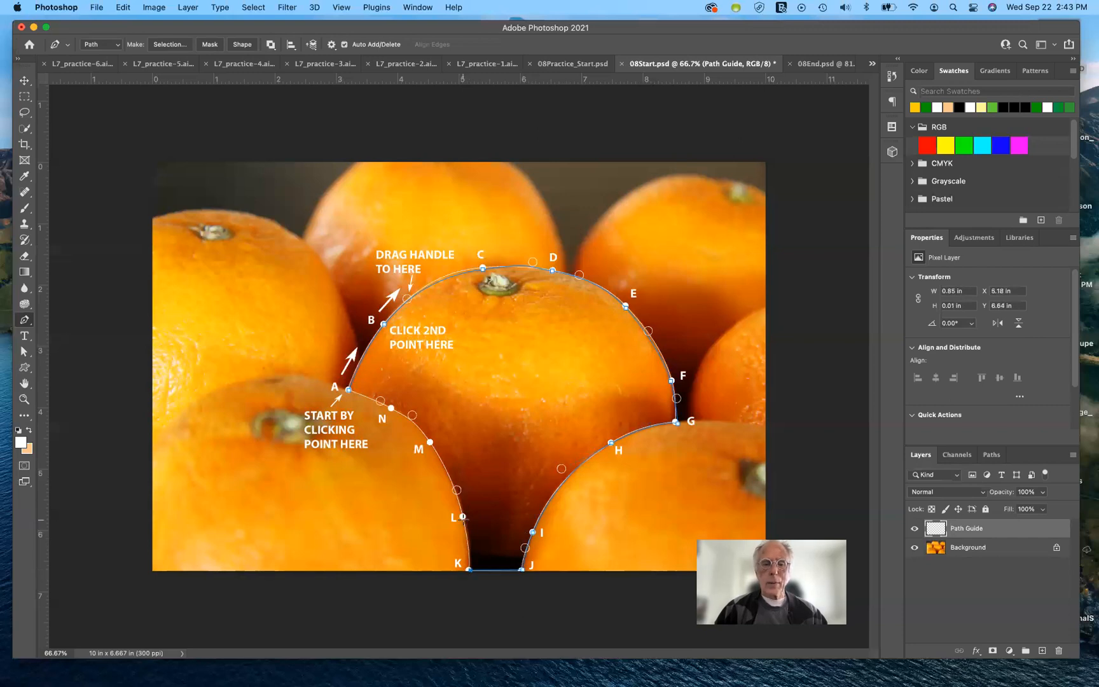
- Add curve points at L, M and N with handles pulled to the guide circles, and close the path at point A
drag(462, 517, 457, 491)
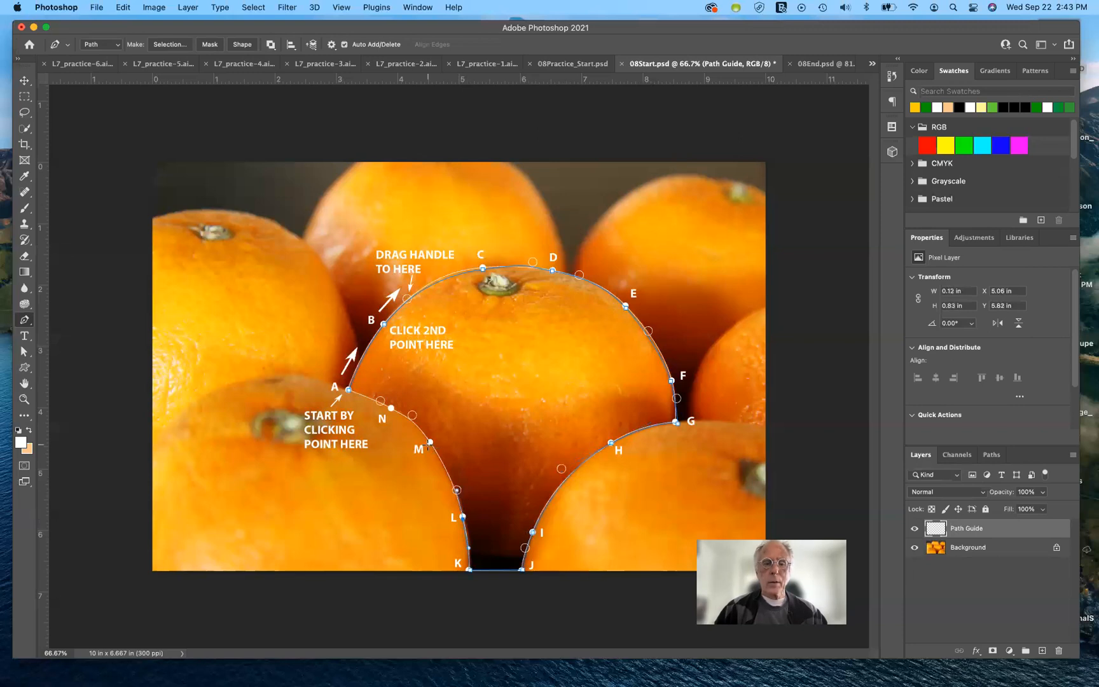
drag(430, 442, 412, 415)
drag(391, 408, 379, 402)
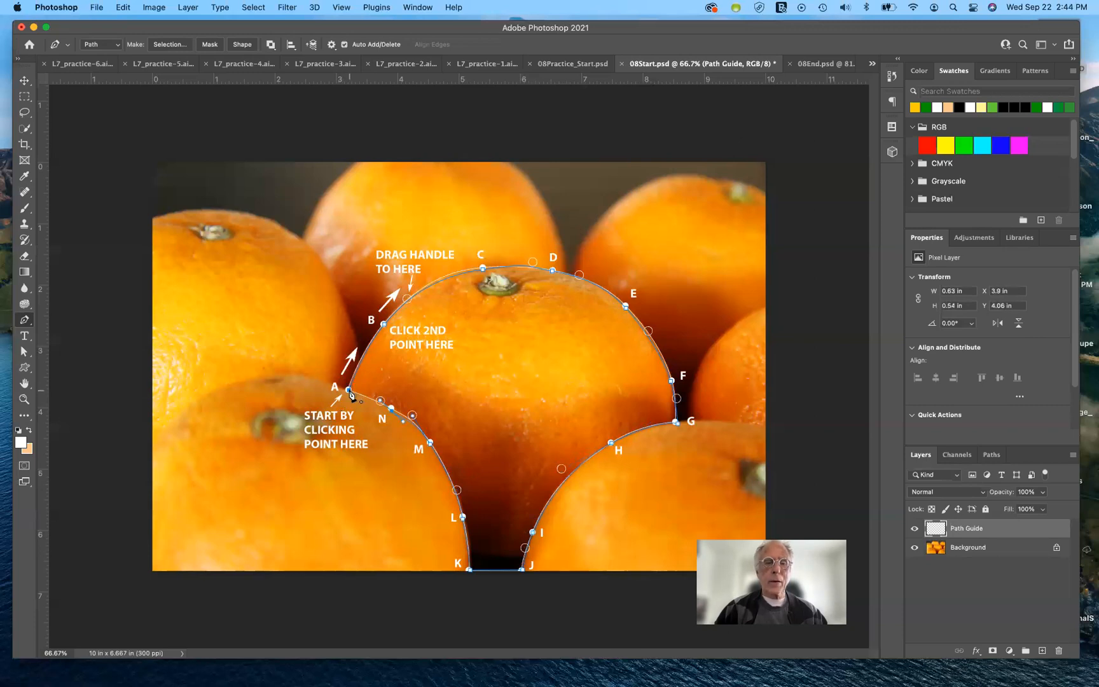
click(349, 391)
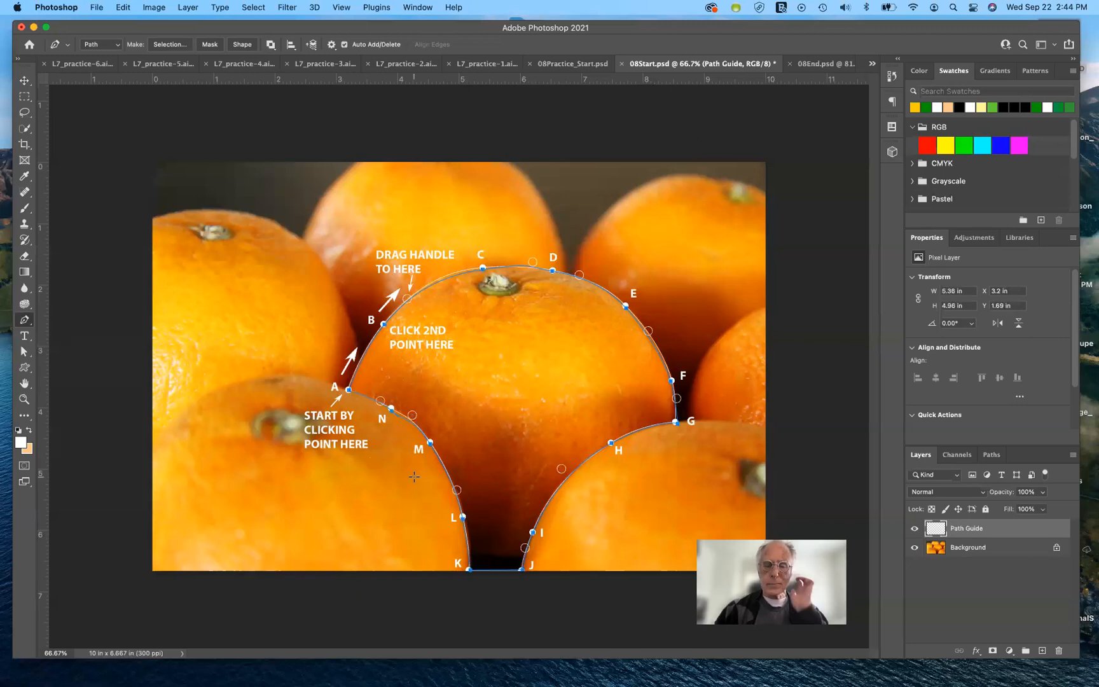
- Hide the Path Guide layer and nudge the path's anchors along the central orange's left and upper-left edge onto its outline
click(914, 531)
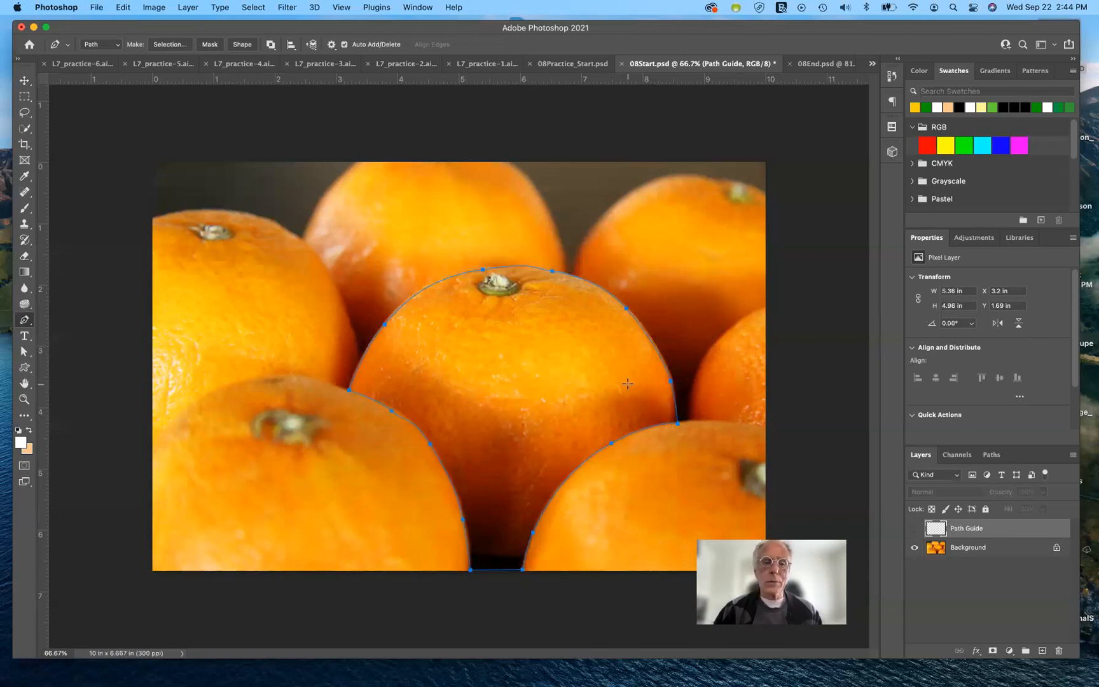
scroll(627, 383, up, 5)
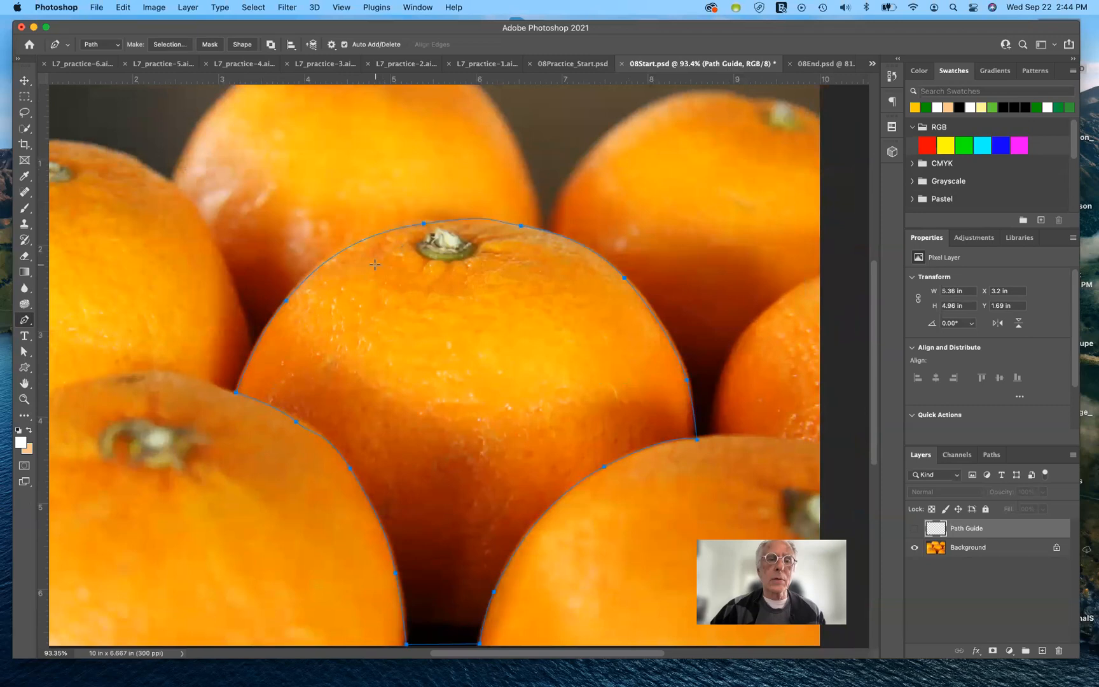
click(26, 354)
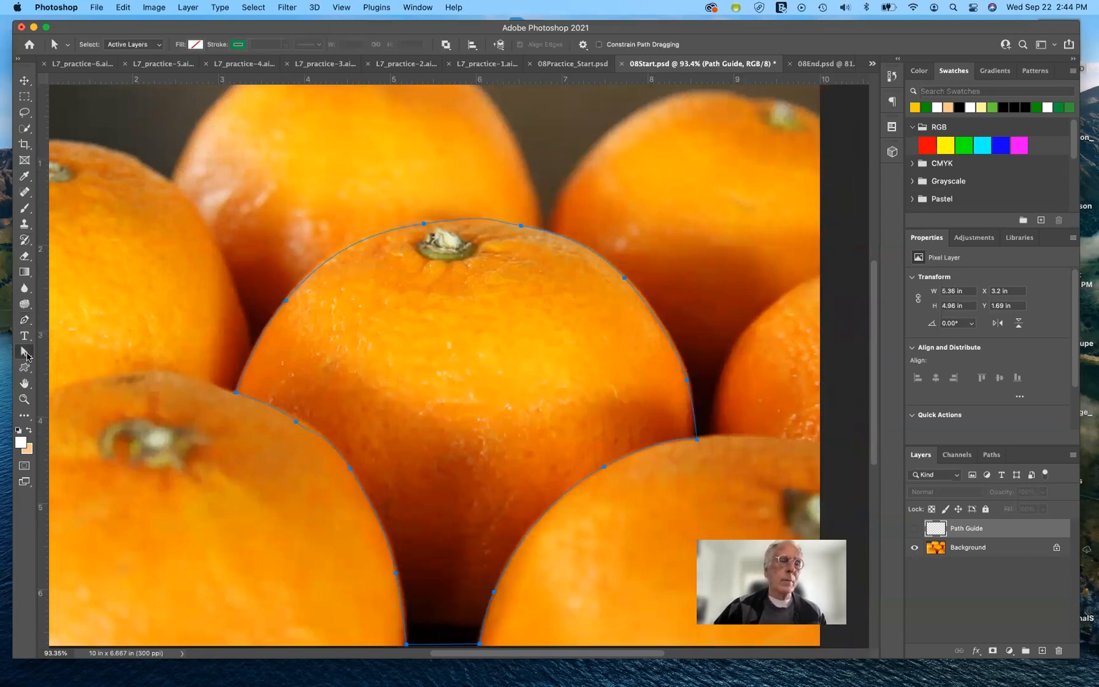
click(236, 392)
drag(234, 391, 236, 392)
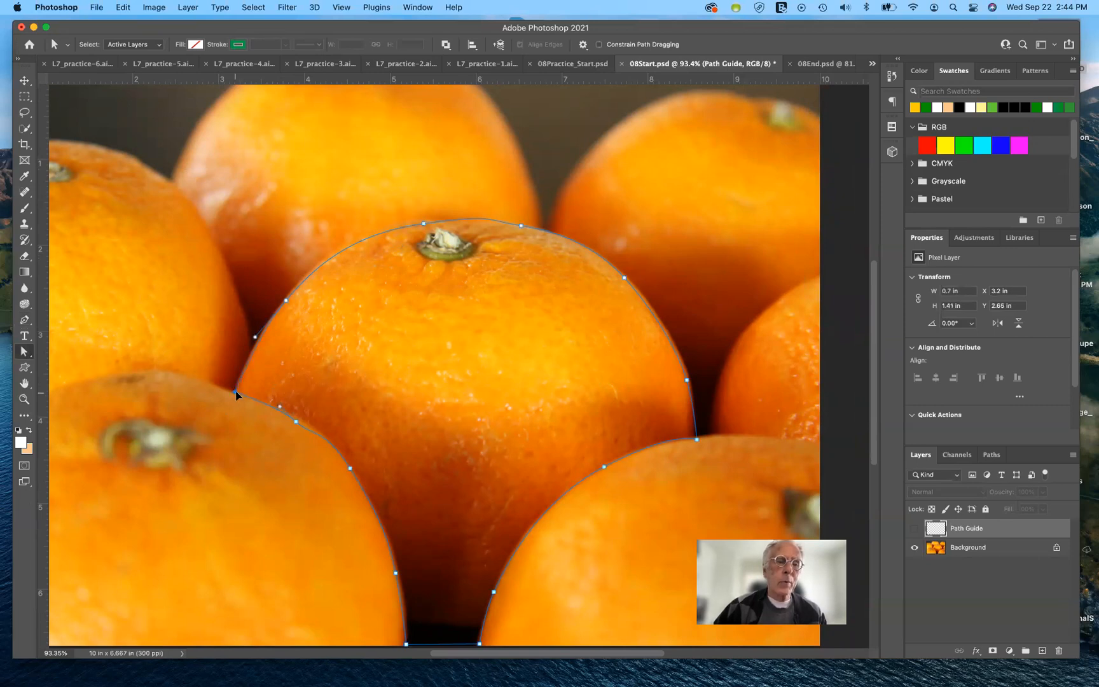
click(286, 299)
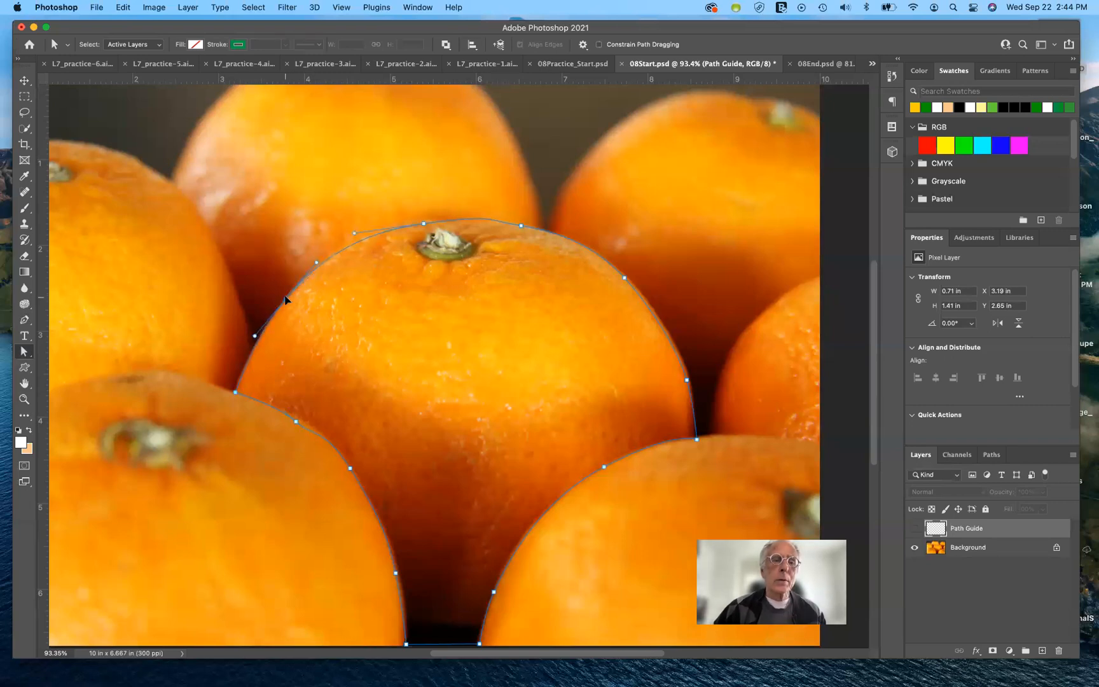
click(423, 224)
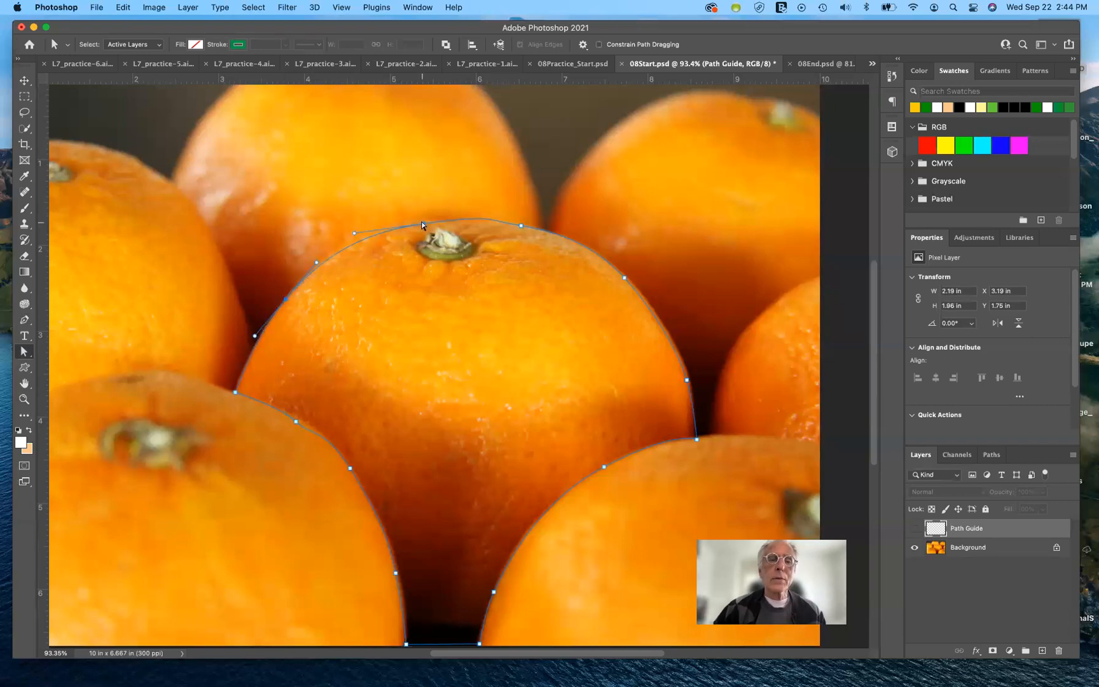
drag(422, 223, 415, 223)
- Nudge the path's anchors along the central orange's upper-right and right edge to follow its contour
click(520, 228)
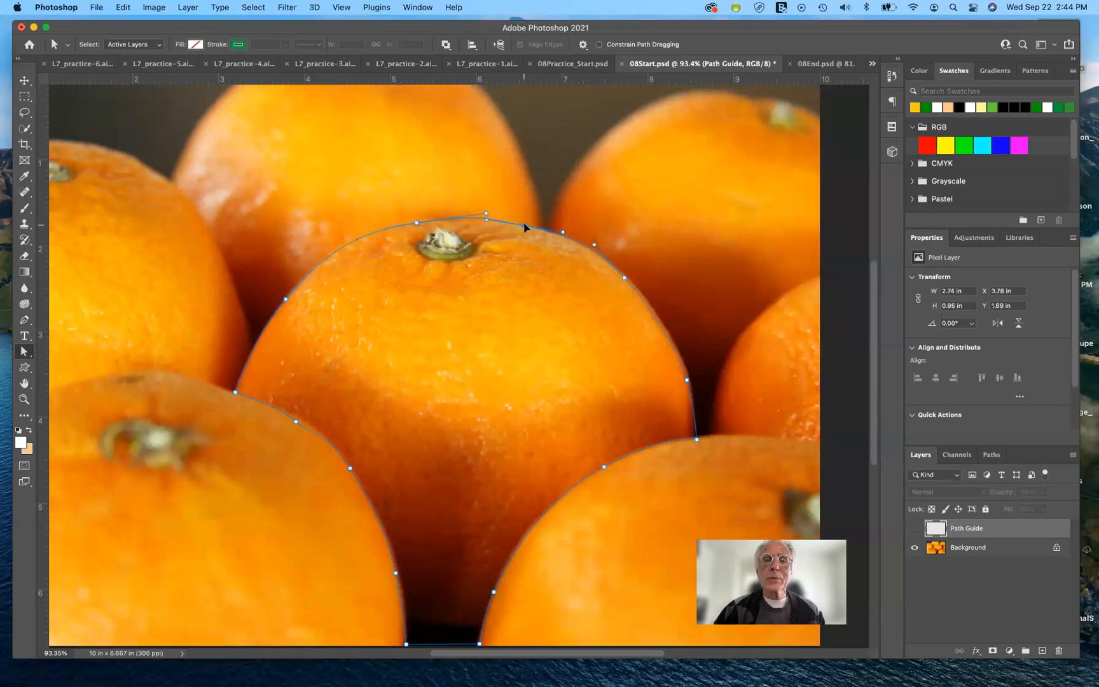
click(625, 278)
drag(625, 278, 627, 280)
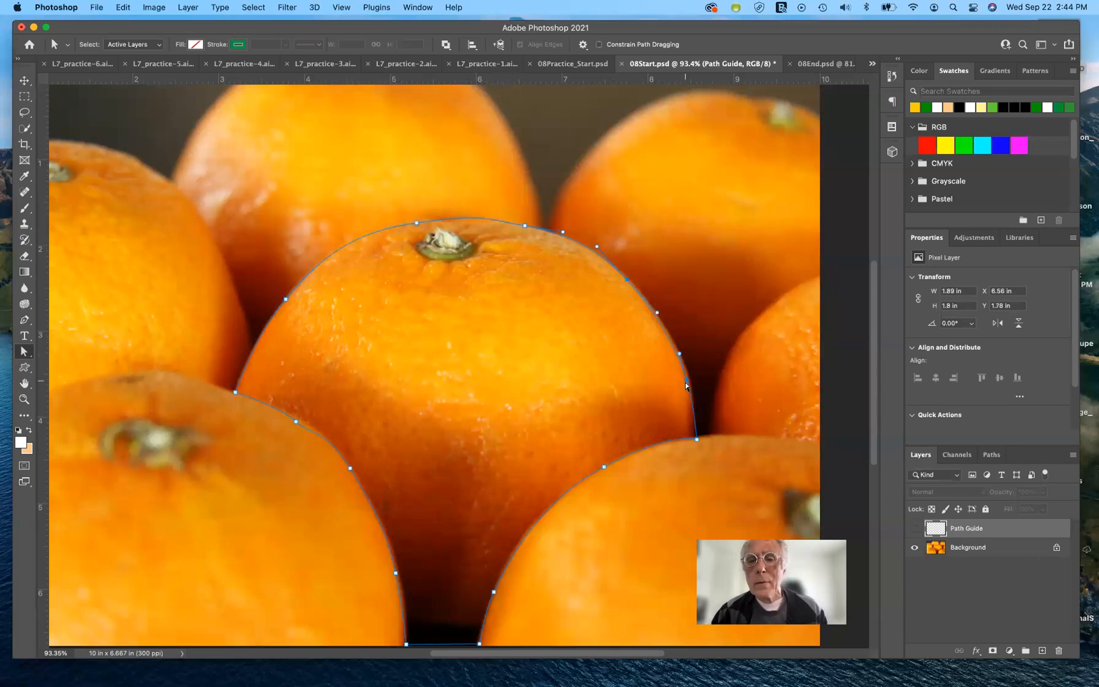
drag(687, 382, 688, 379)
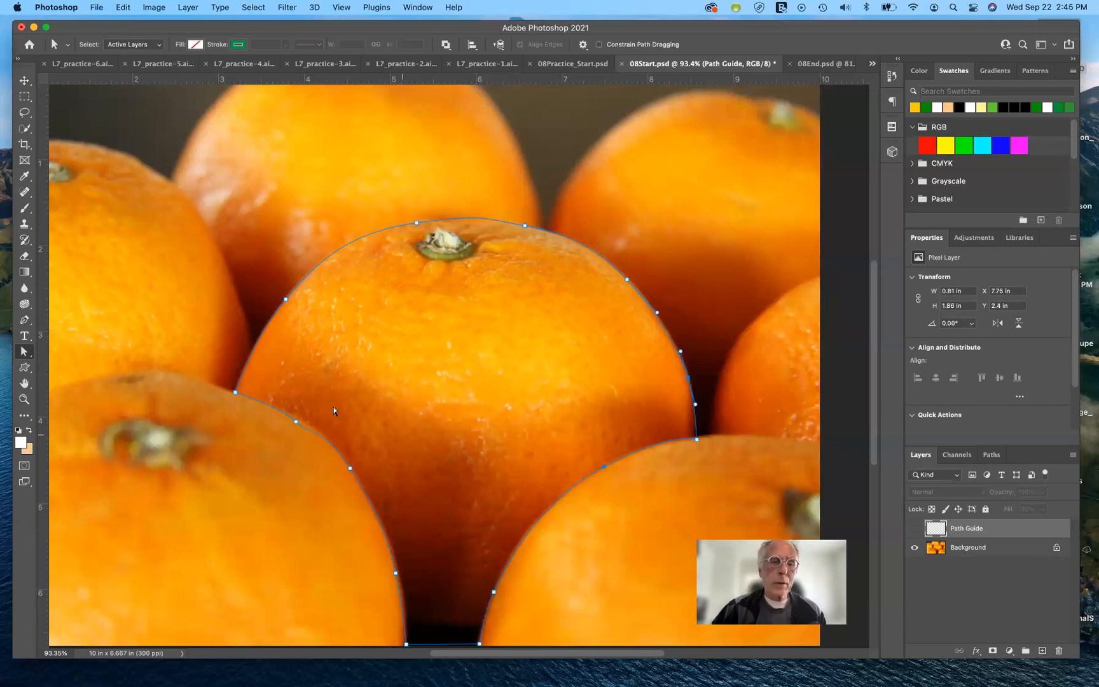
- Refine the path over the top of the central orange by adjusting the anchors and direction handles on either side of the stem
click(235, 392)
click(286, 298)
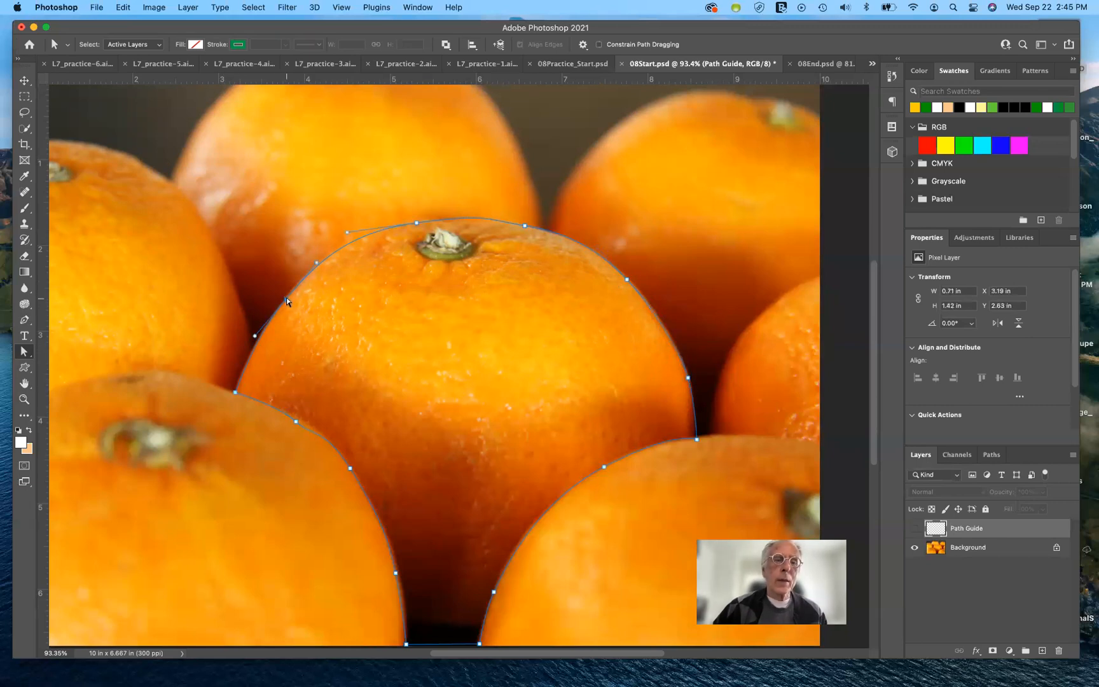
click(417, 222)
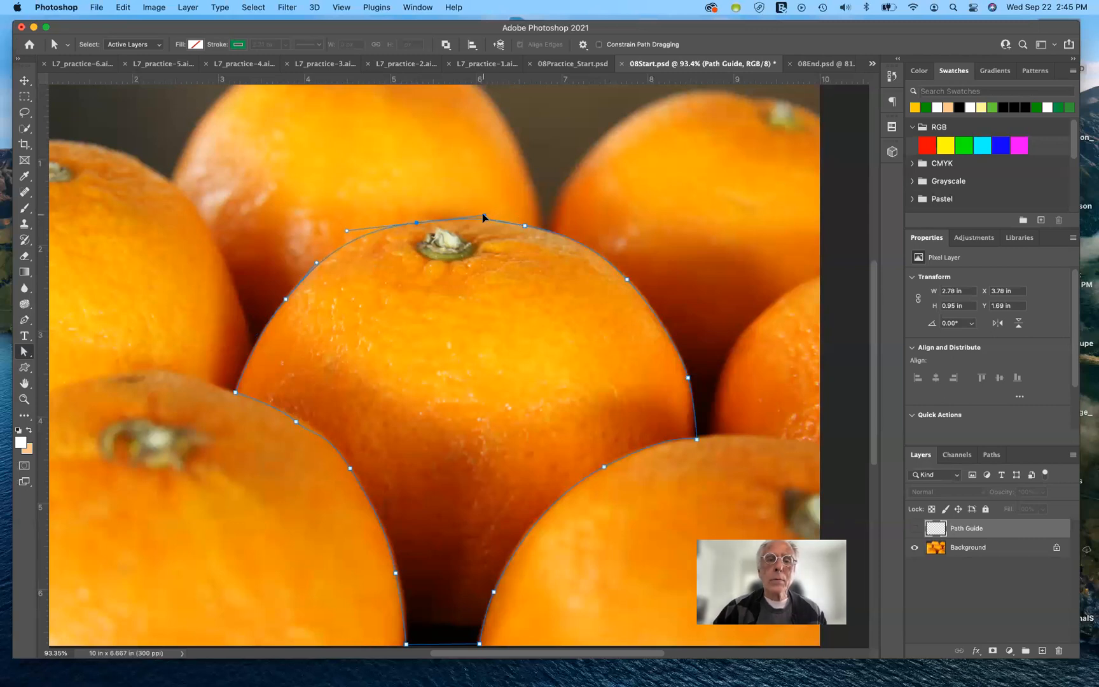
drag(483, 213, 484, 215)
click(525, 226)
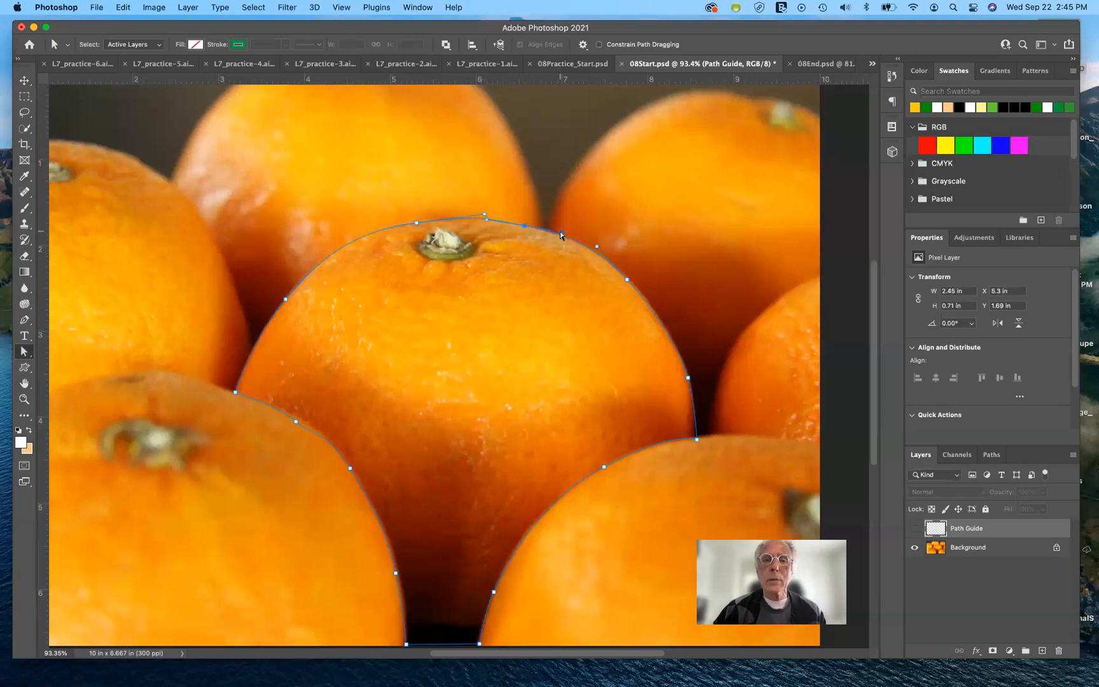
drag(561, 234, 560, 234)
click(530, 226)
drag(493, 220, 495, 222)
click(416, 221)
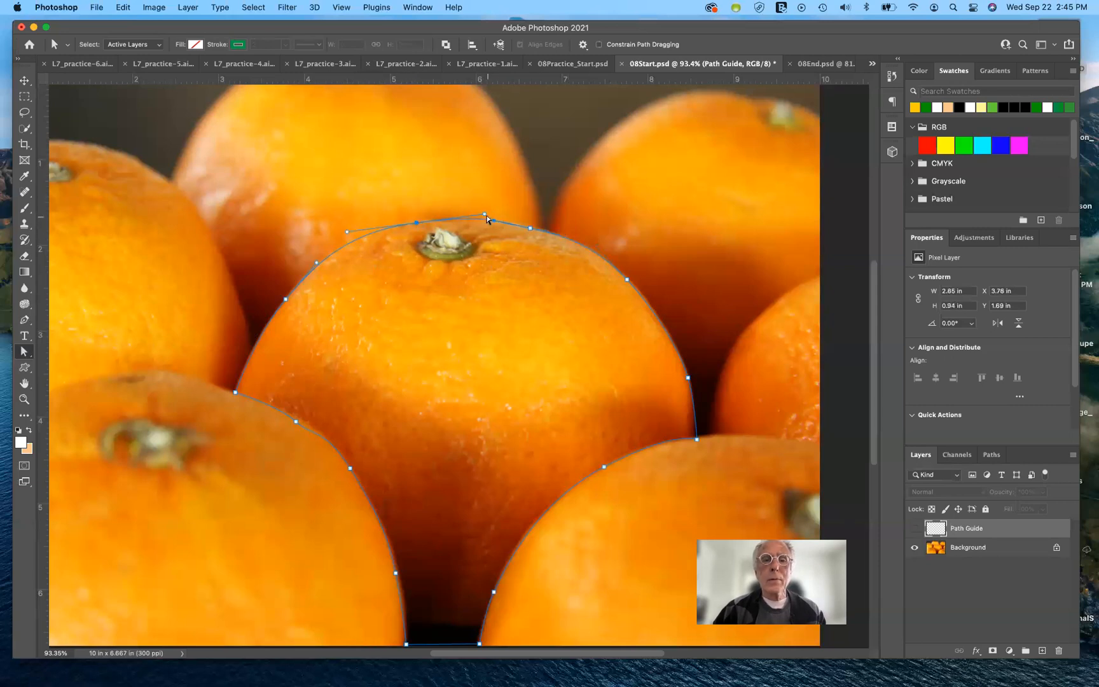
drag(486, 215, 485, 217)
- Fine-tune the path's upper-right anchor and the corner anchor where the central orange meets the lower-right orange
click(626, 281)
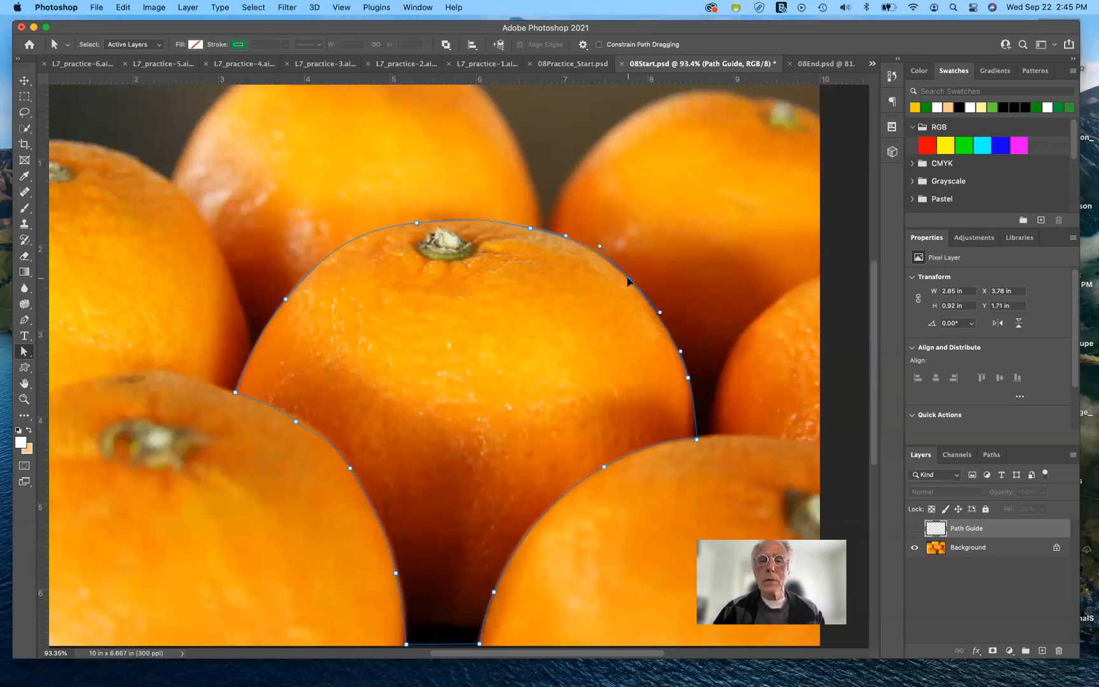
click(696, 439)
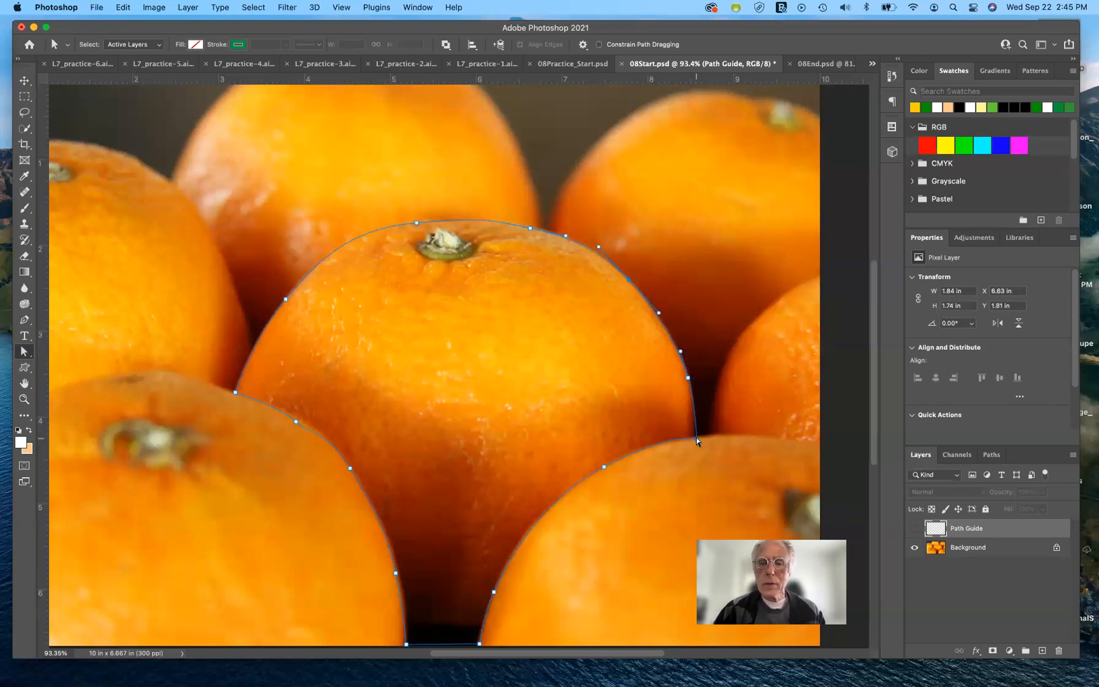
click(696, 437)
- Save the central orange's work path under the name ORANGE
click(992, 455)
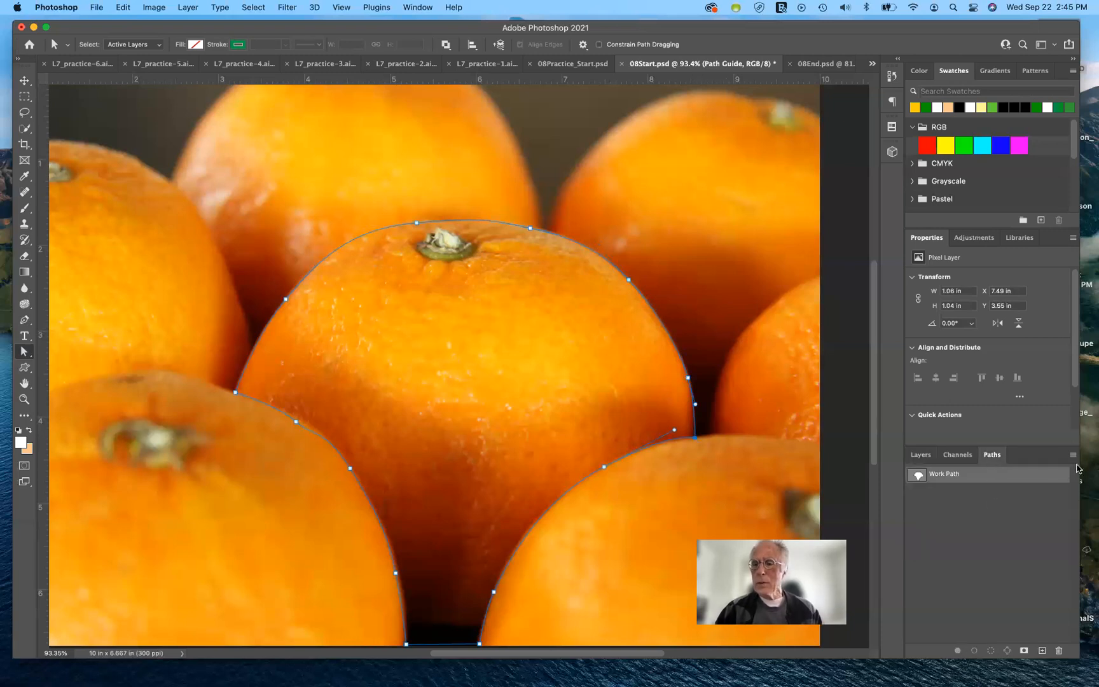
click(1072, 455)
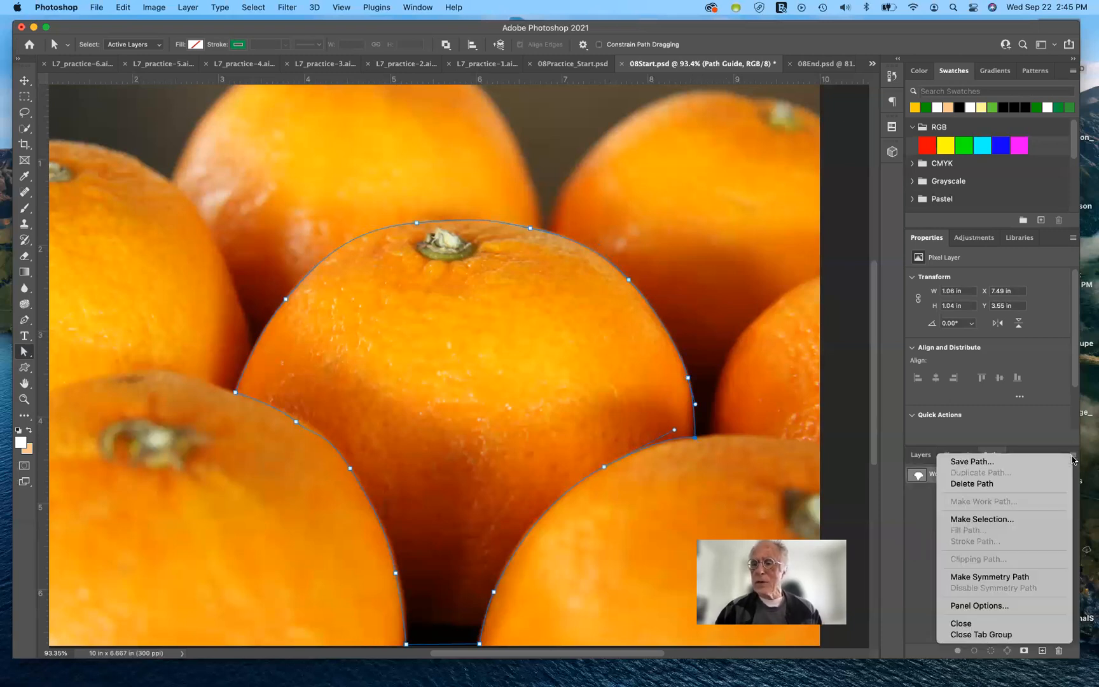
click(1032, 463)
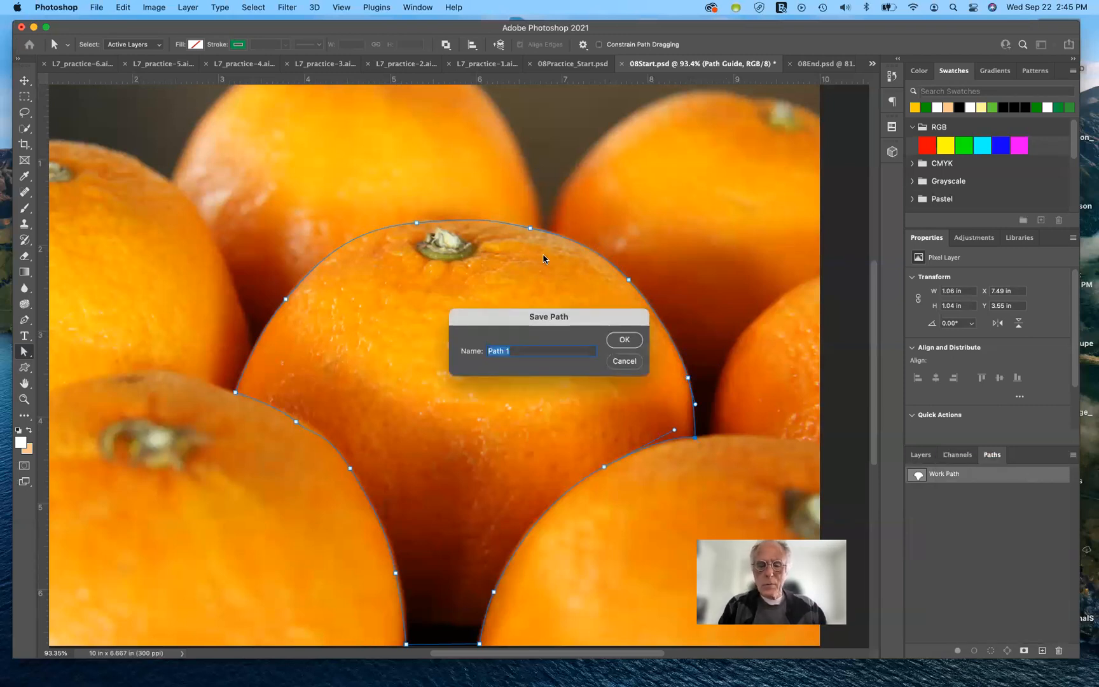
text(OR)
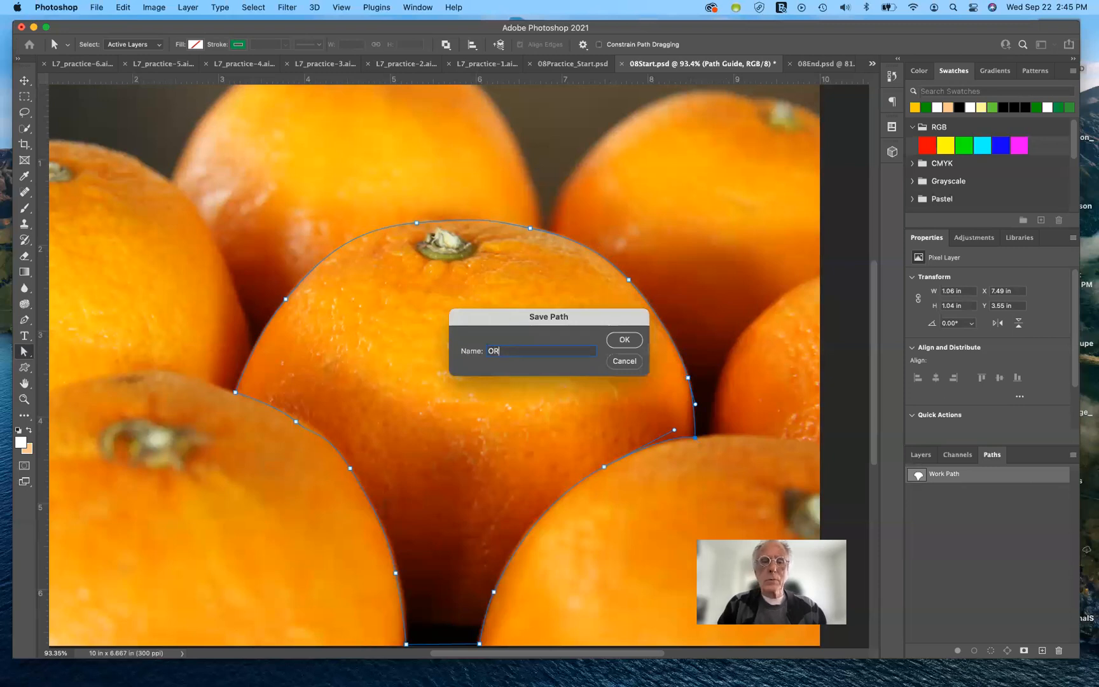
text(ANGE)
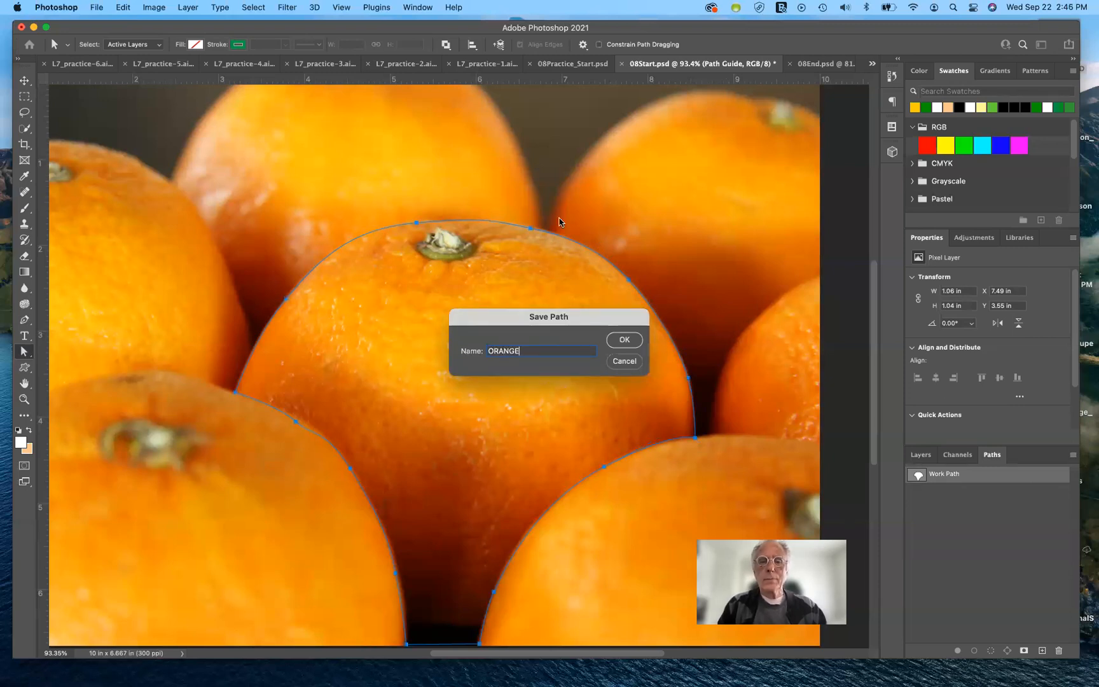
key(Return)
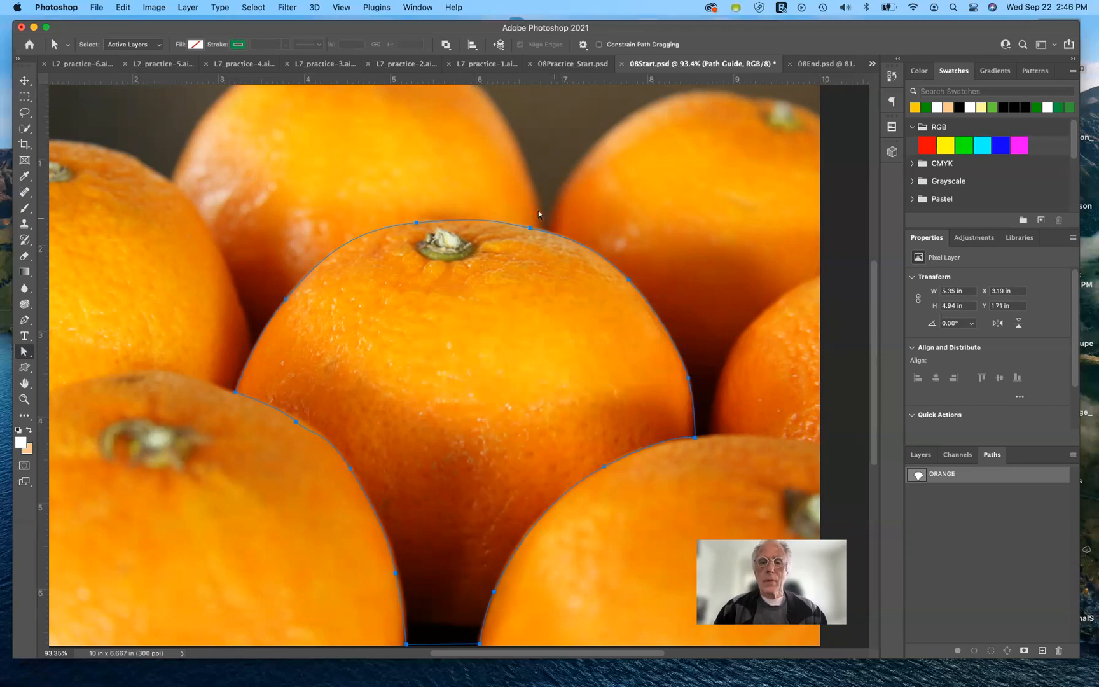
- Deselect the ORANGE path, reselect it and load it as a selection around the central orange
click(975, 546)
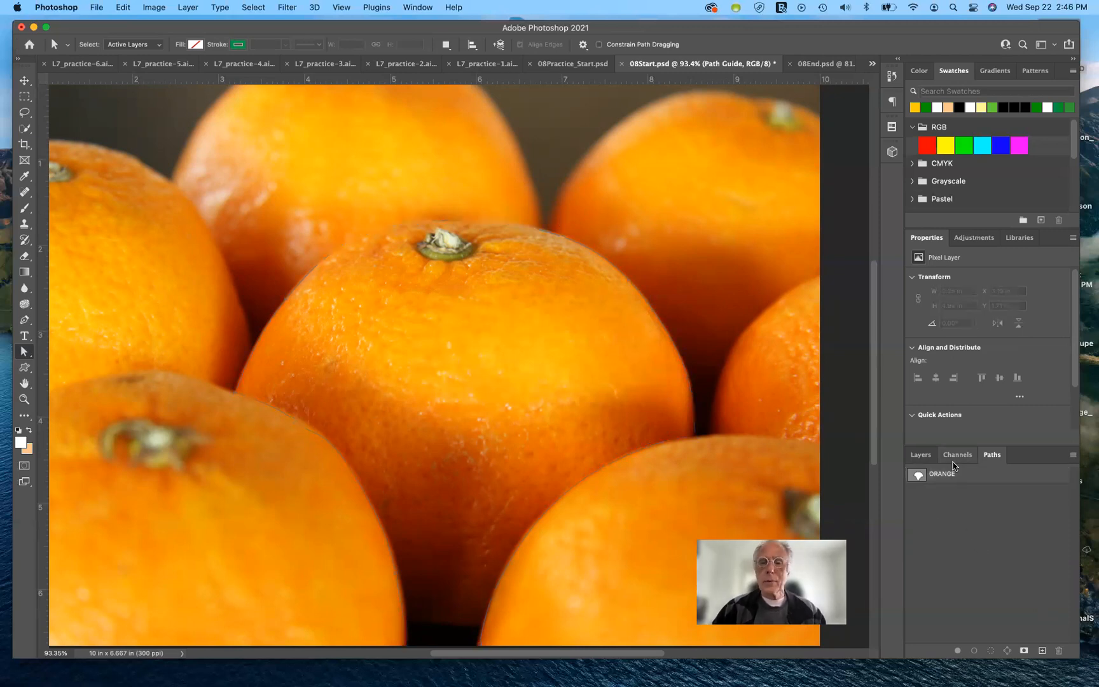
click(939, 479)
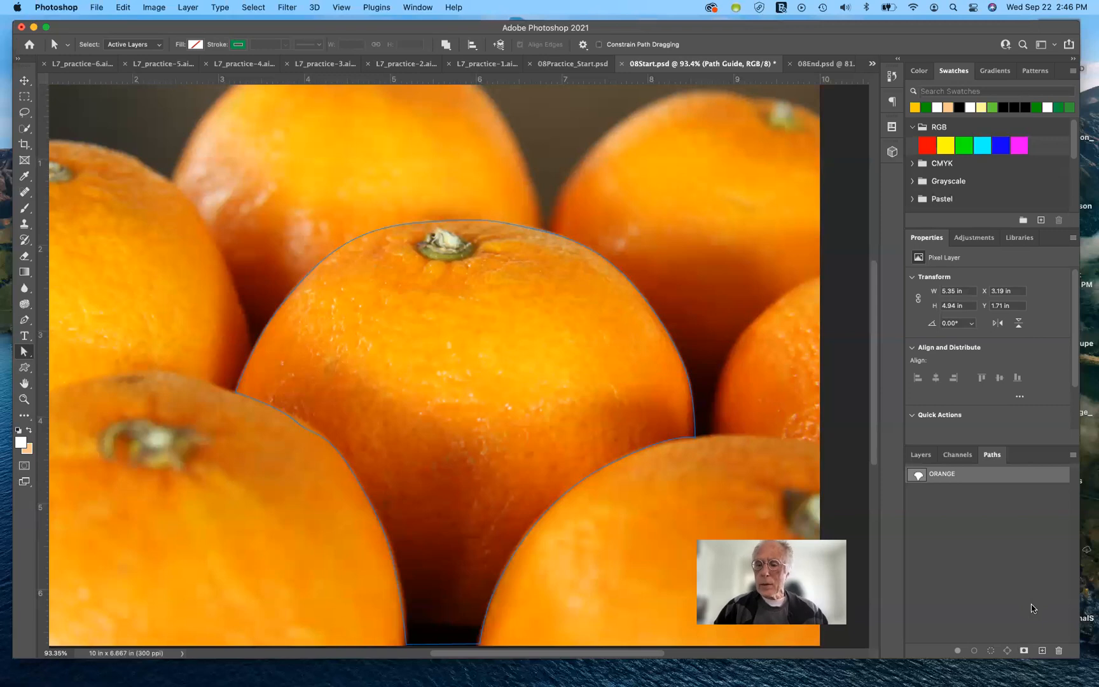
click(990, 651)
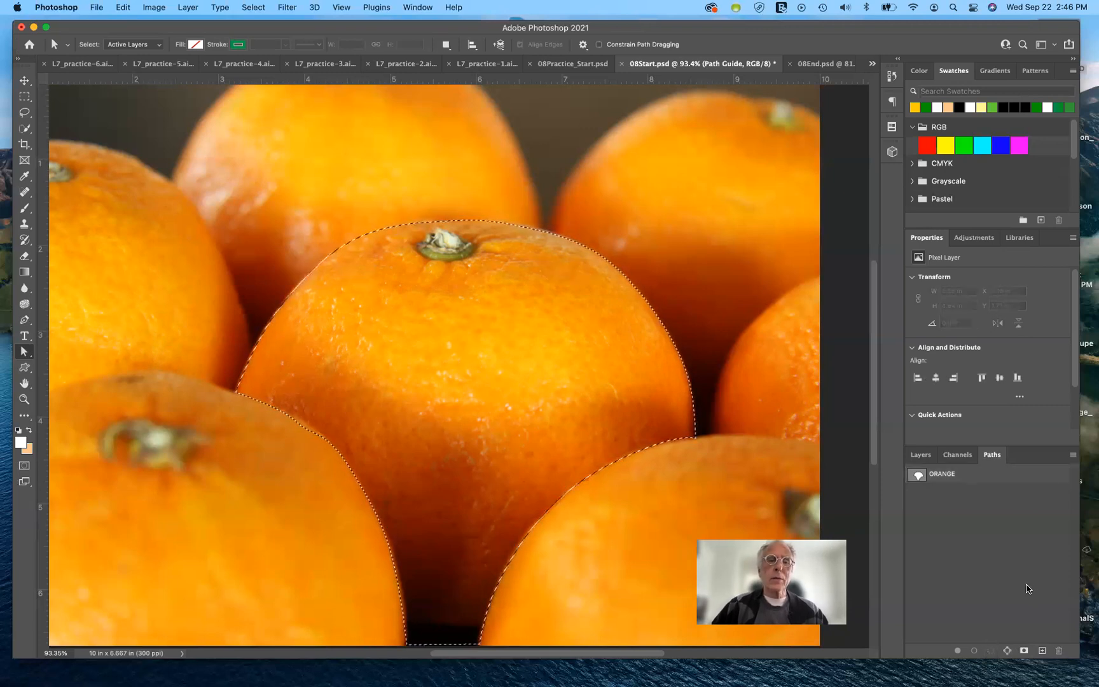
- Duplicate the Background layer while keeping the central orange's selection active
click(920, 455)
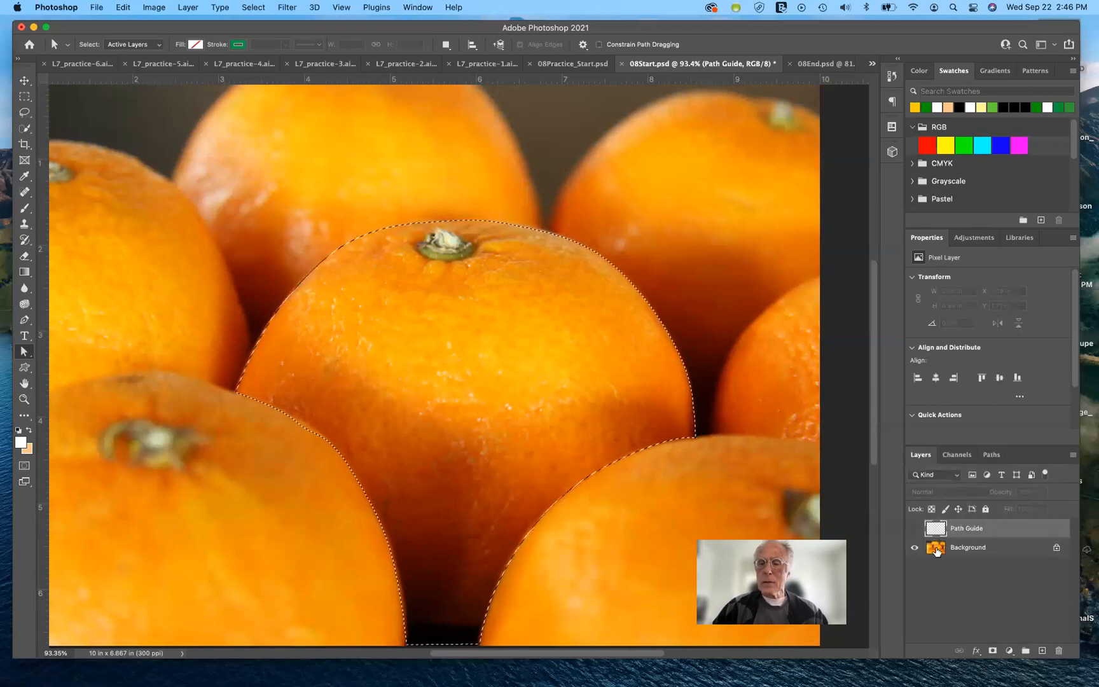
click(936, 551)
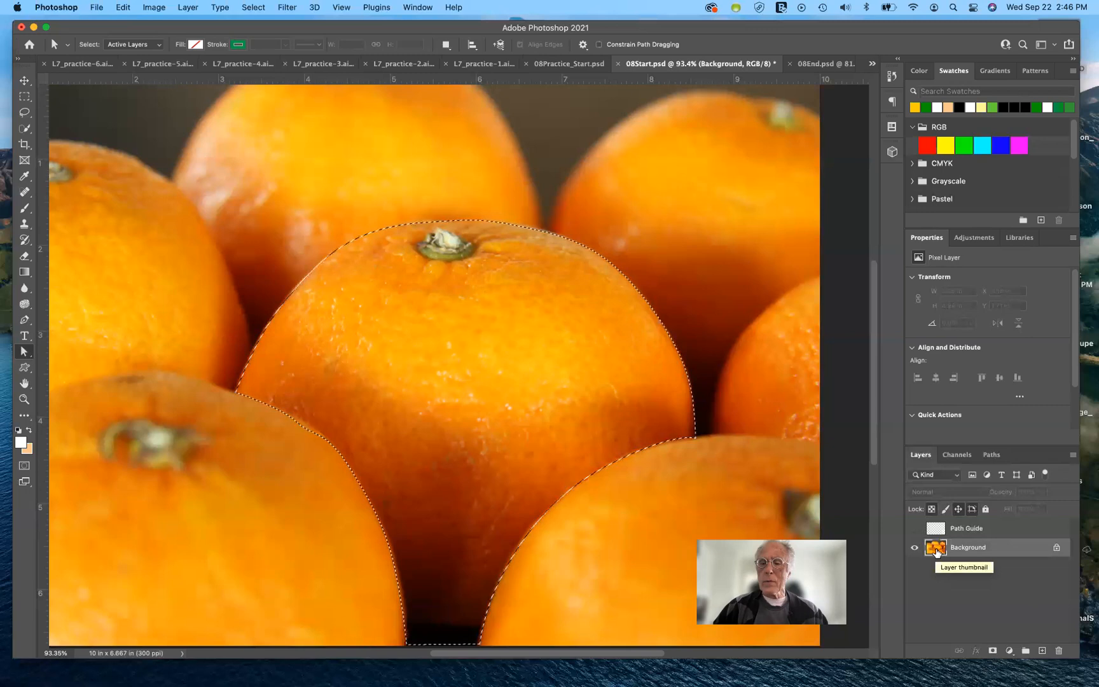
drag(936, 552, 1042, 650)
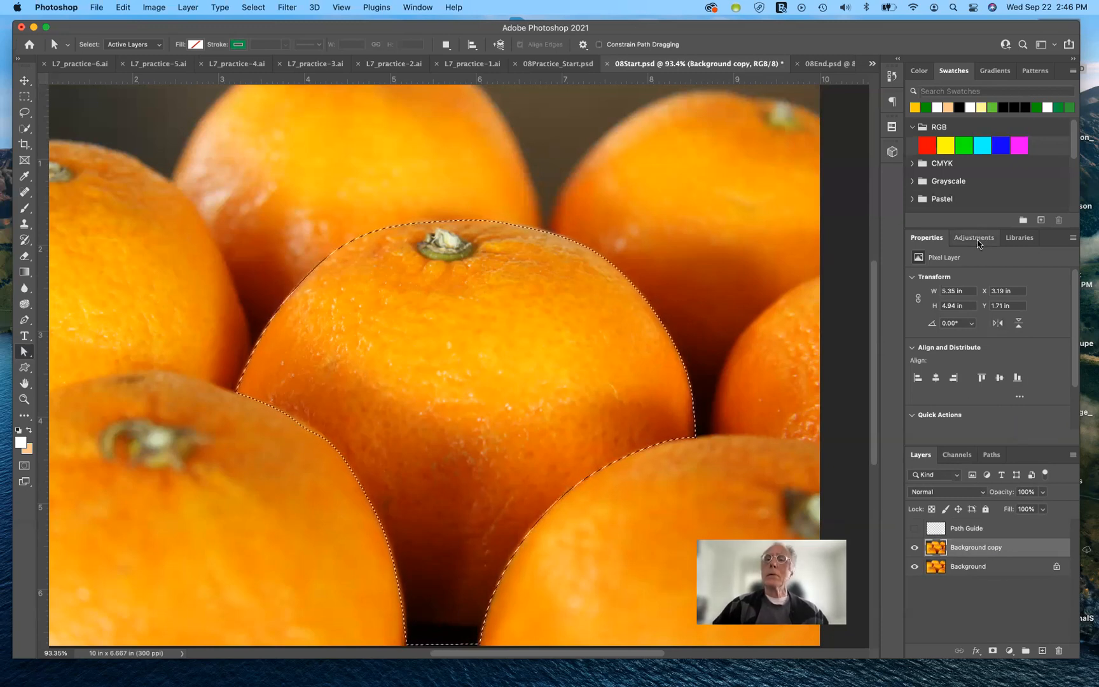
- Add a Hue/Saturation adjustment layer masked to the selected central orange and set its Hue to +12
click(977, 239)
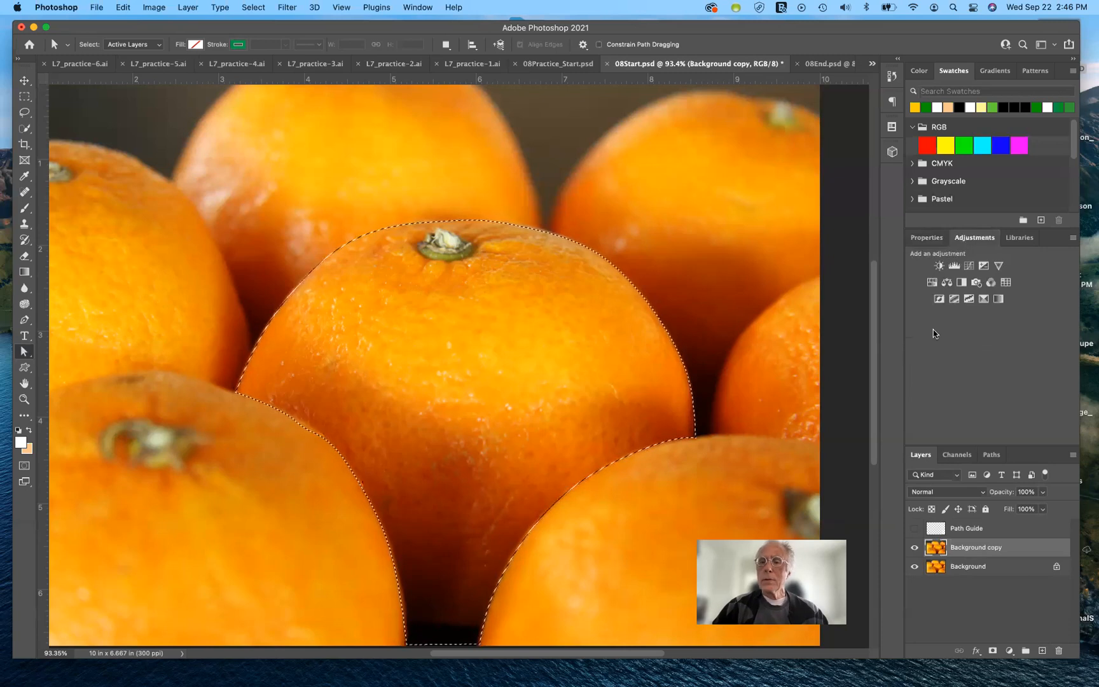
click(932, 284)
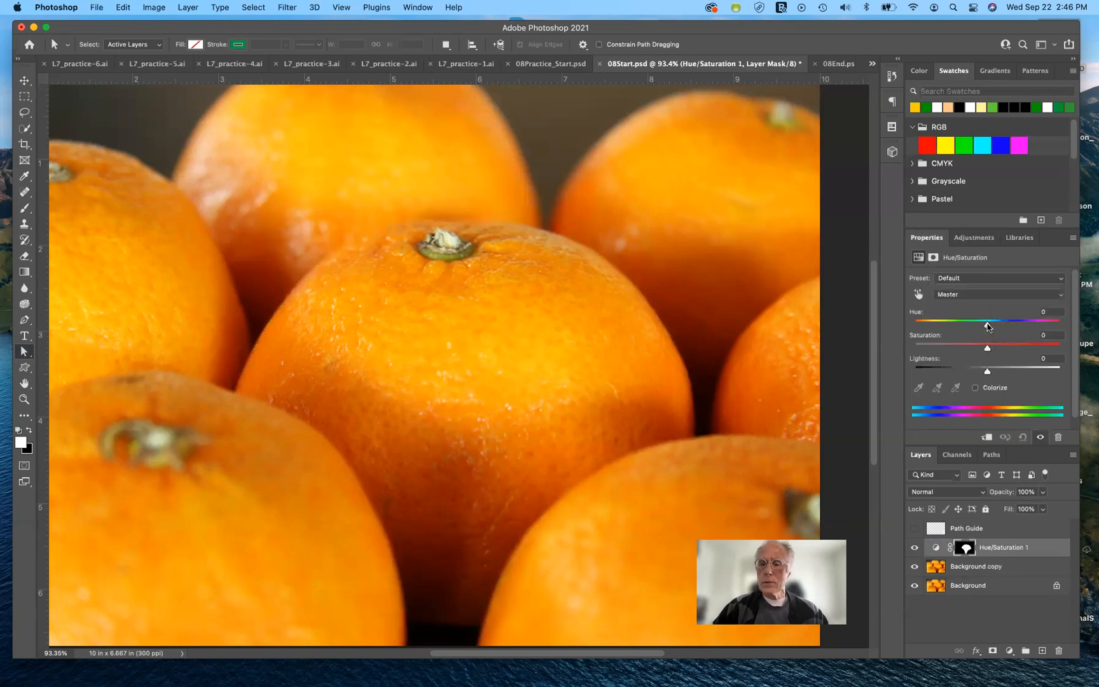
drag(988, 327, 996, 327)
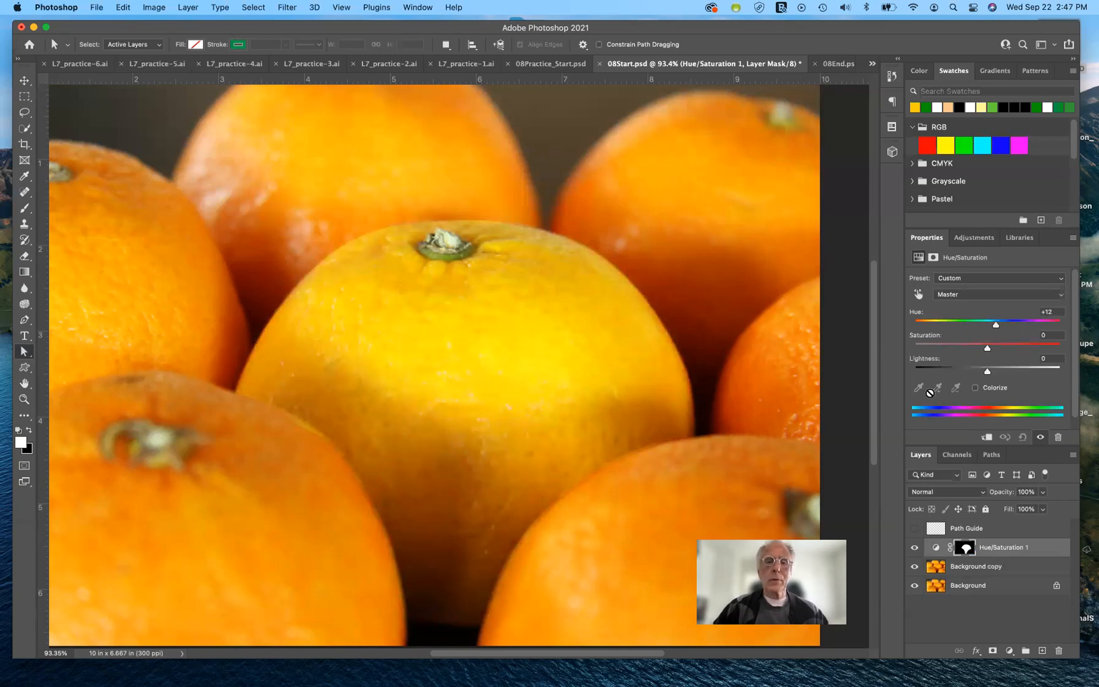